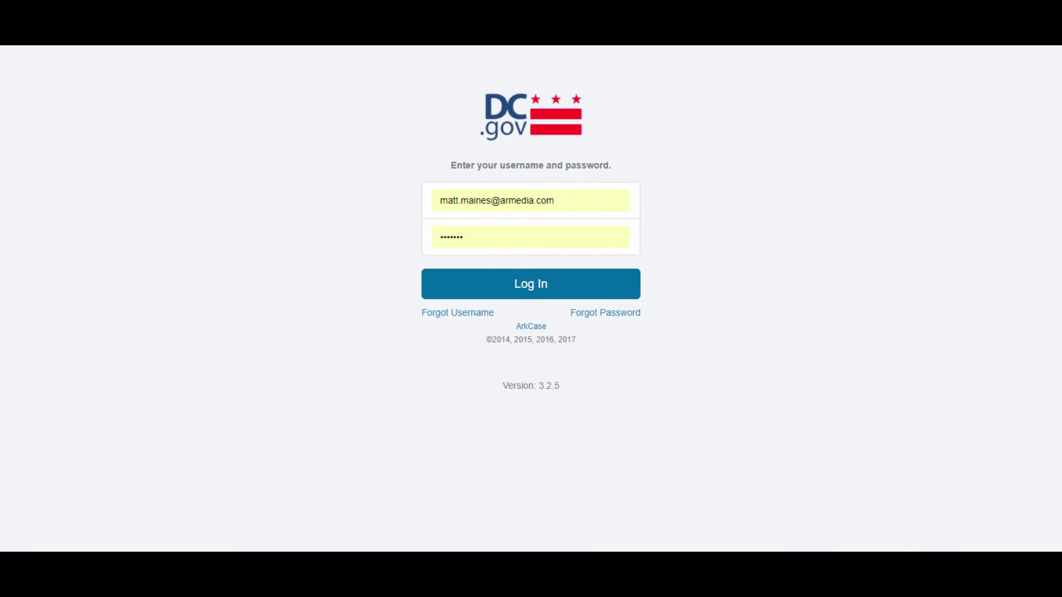
# Log in with the saved credentials and look over the Dashboard's task, claim and case widgets.
pyautogui.click(538, 294)
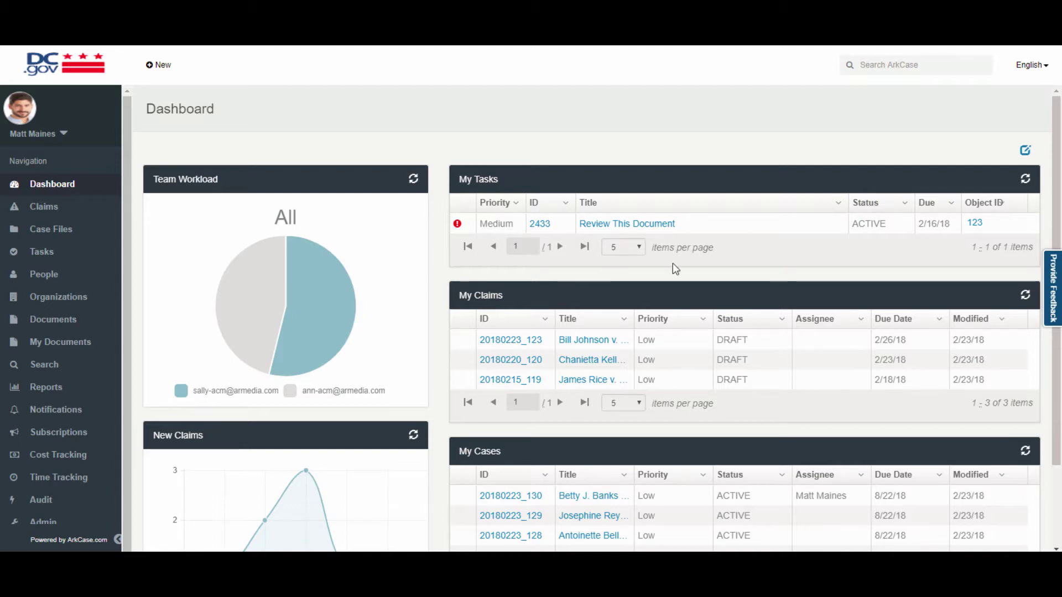
pyautogui.scroll(-1, 427, 324)
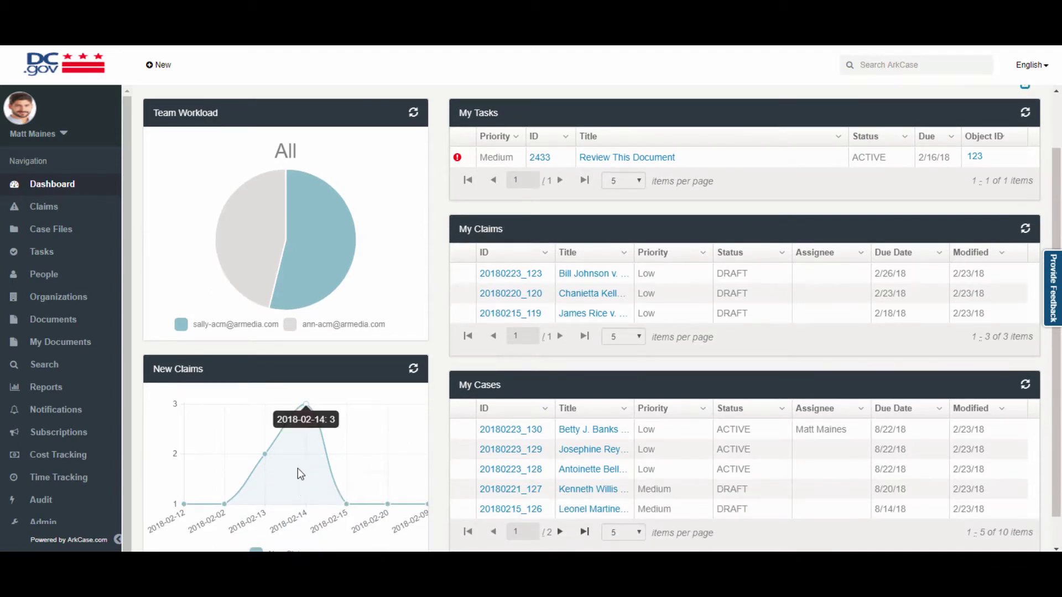
pyautogui.moveTo(339, 496)
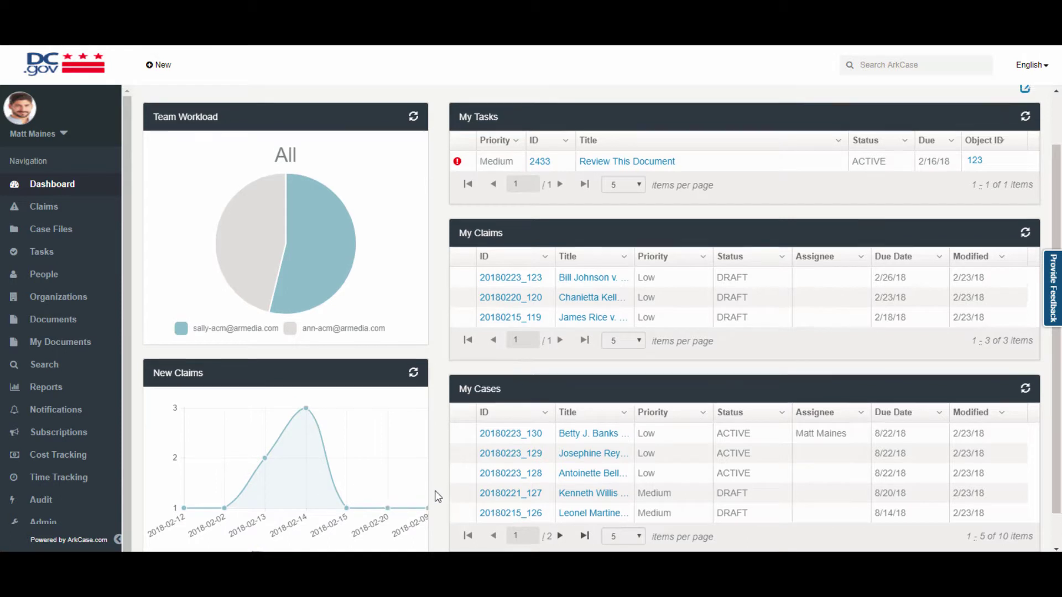
pyautogui.scroll(1, 435, 490)
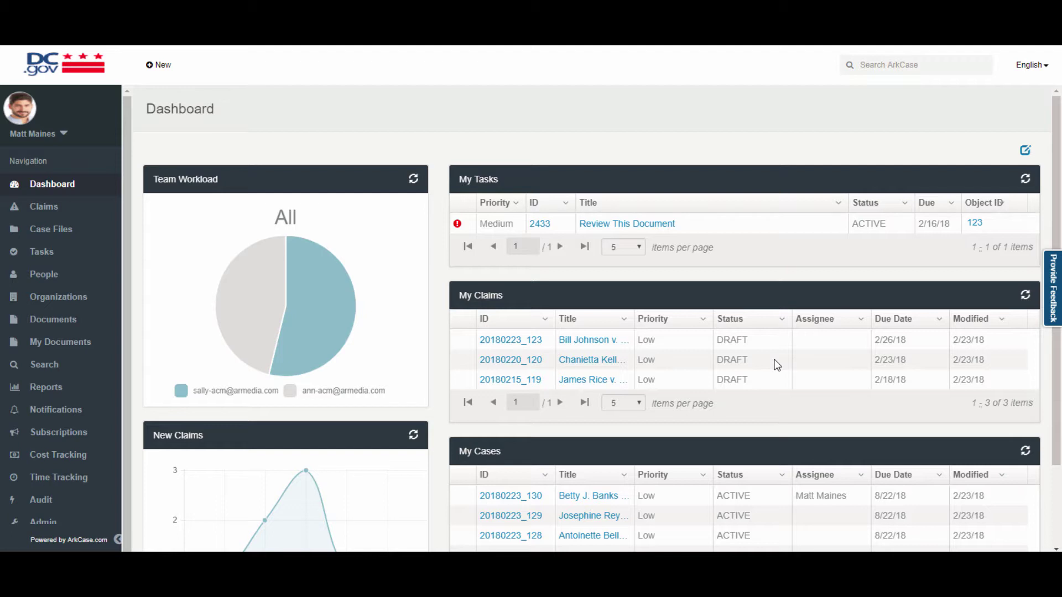
pyautogui.click(1025, 149)
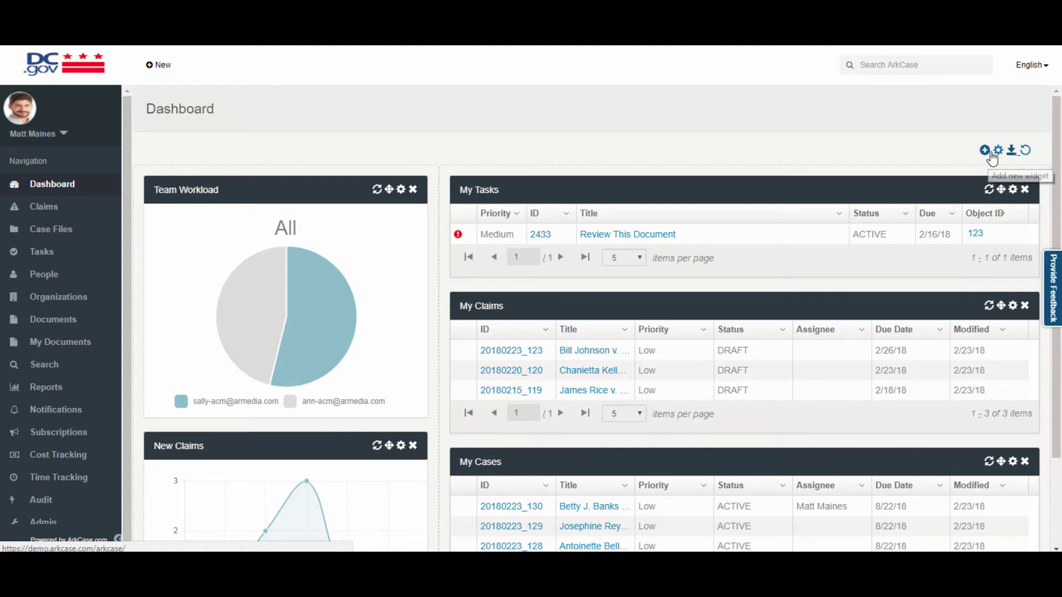
pyautogui.click(997, 154)
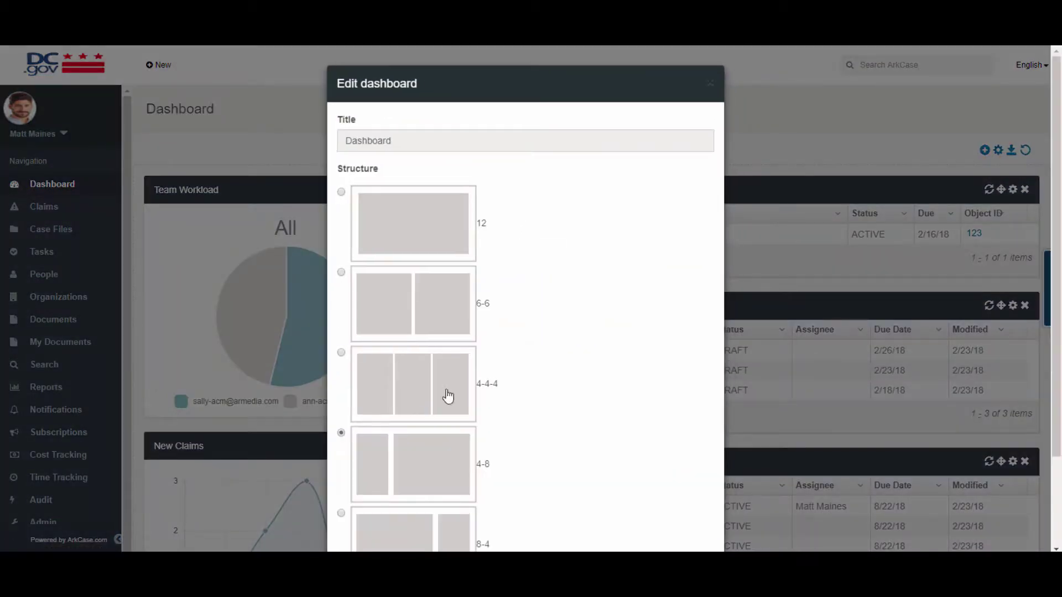
pyautogui.scroll(-2, 446, 420)
pyautogui.click(692, 514)
pyautogui.click(984, 150)
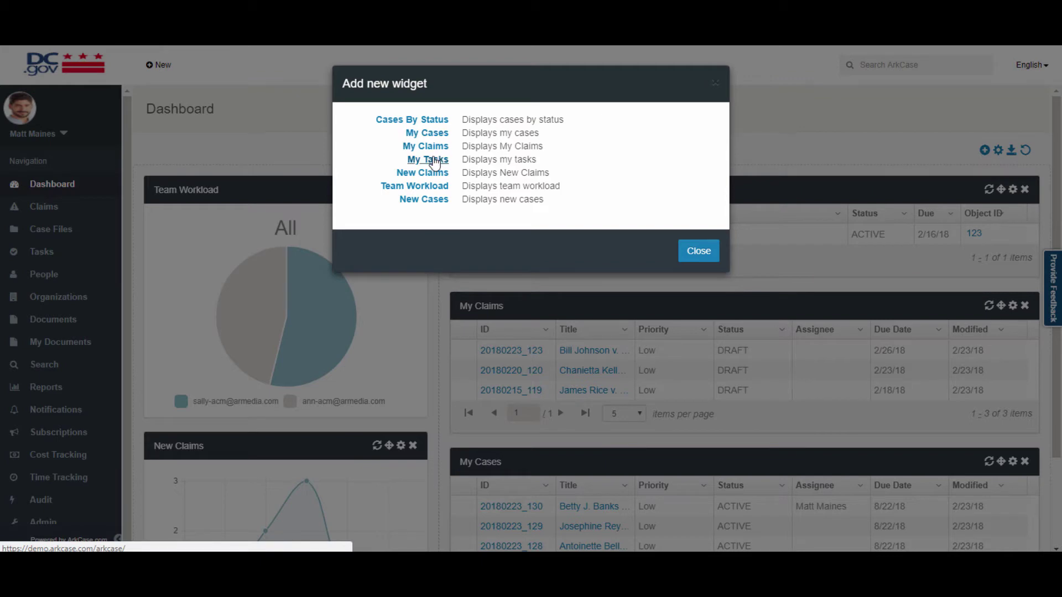
pyautogui.click(434, 160)
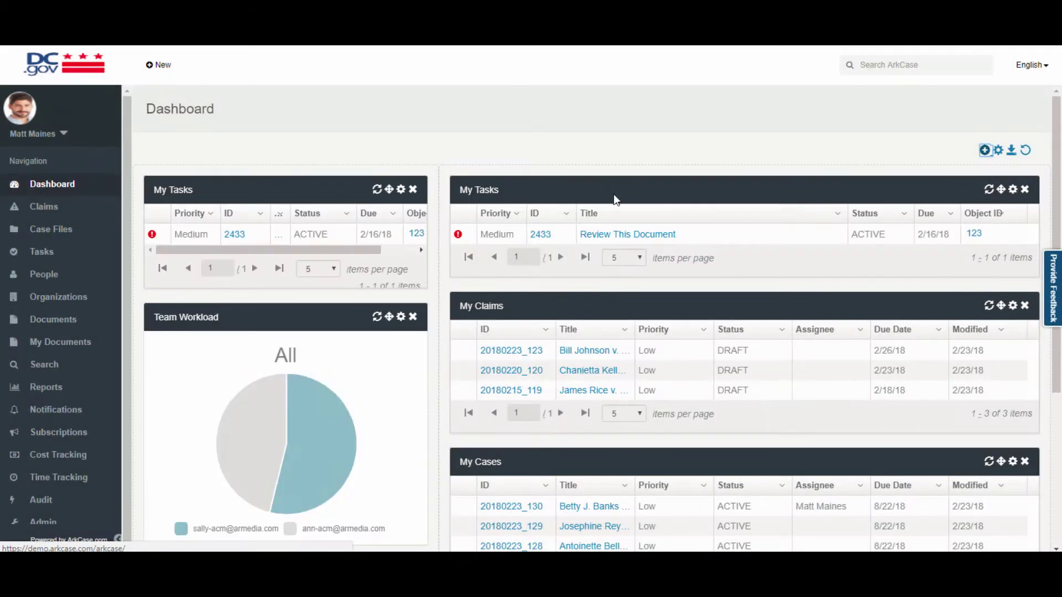
pyautogui.moveTo(388, 189); pyautogui.dragTo(846, 191)
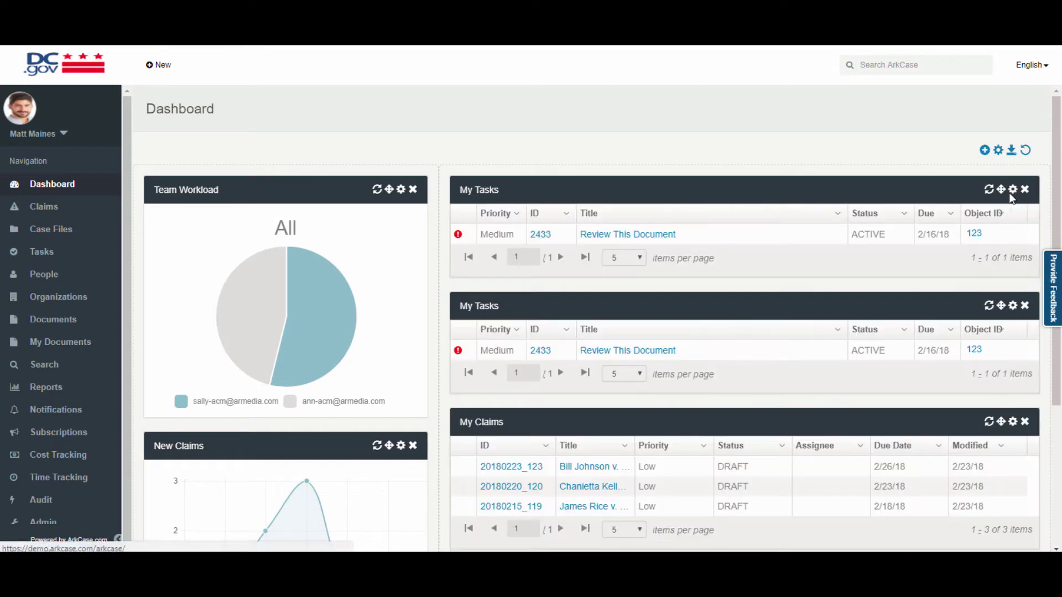
pyautogui.click(1012, 189)
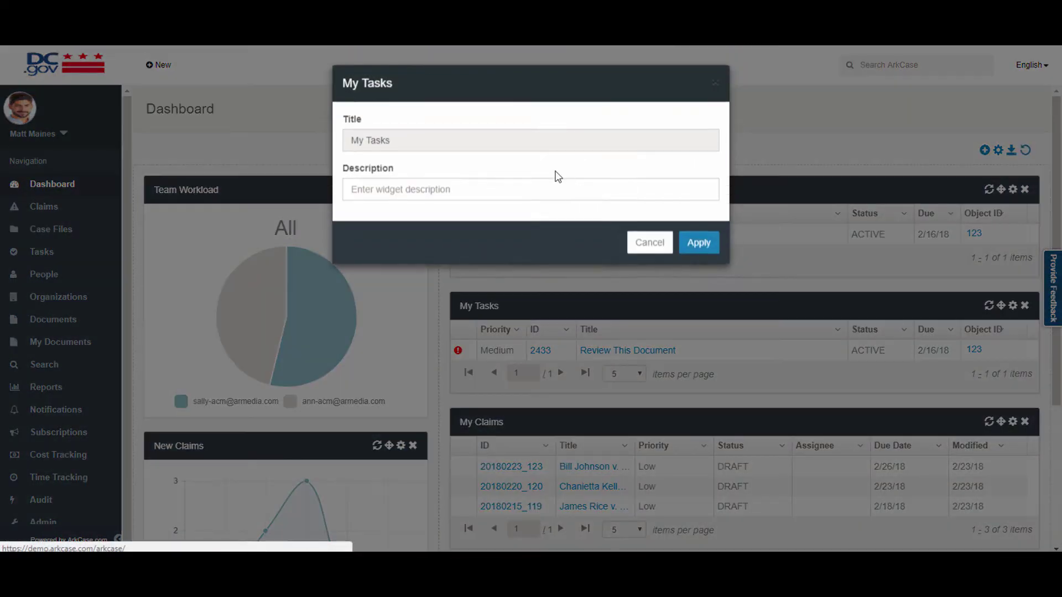
pyautogui.click(447, 189)
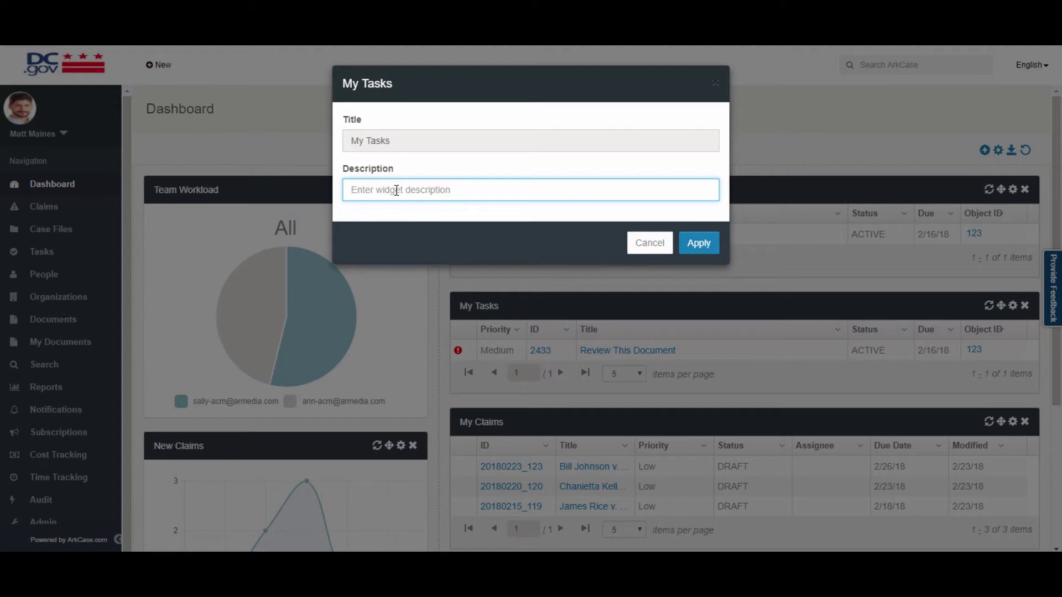
pyautogui.write('Teams Tas')
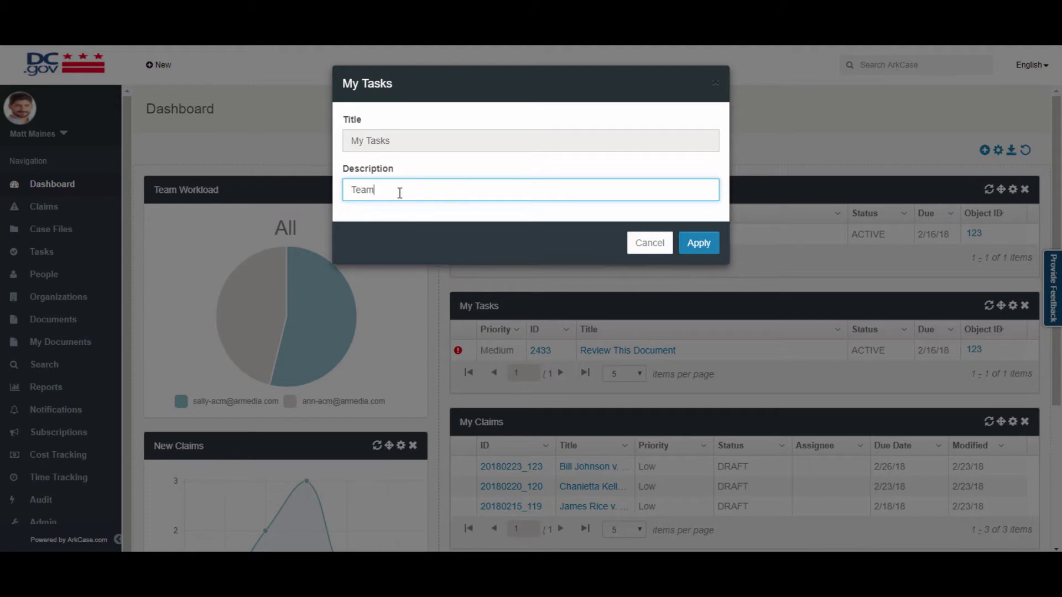
pyautogui.write('k')
pyautogui.click(699, 244)
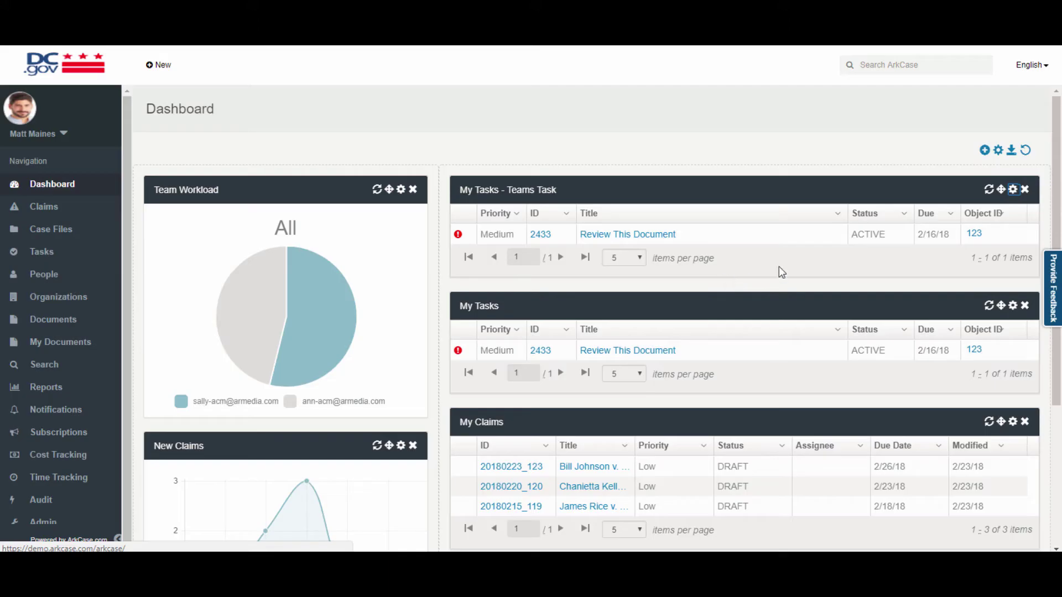
pyautogui.click(1024, 191)
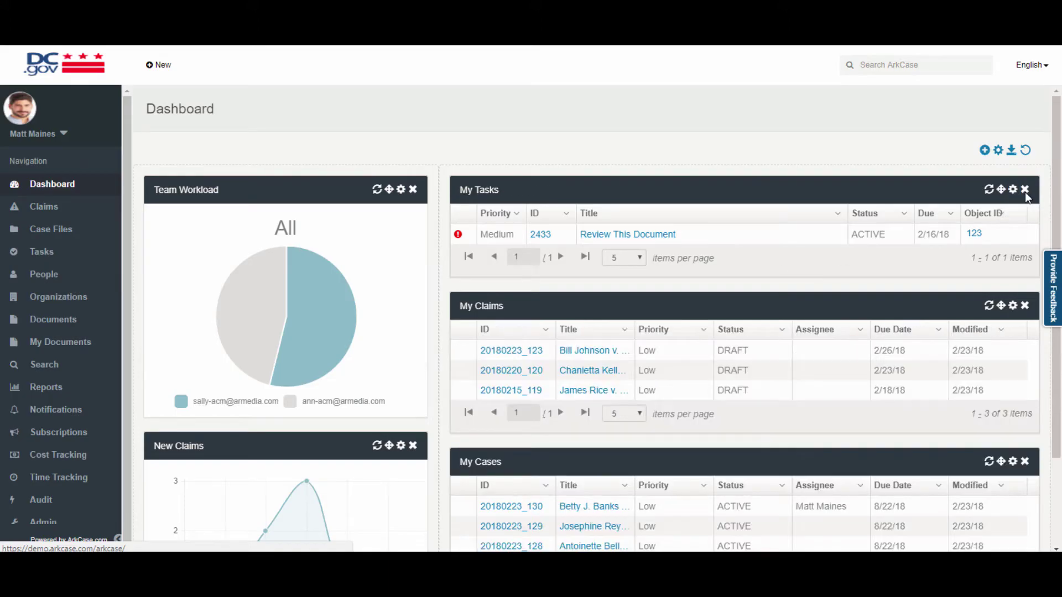
pyautogui.click(1011, 151)
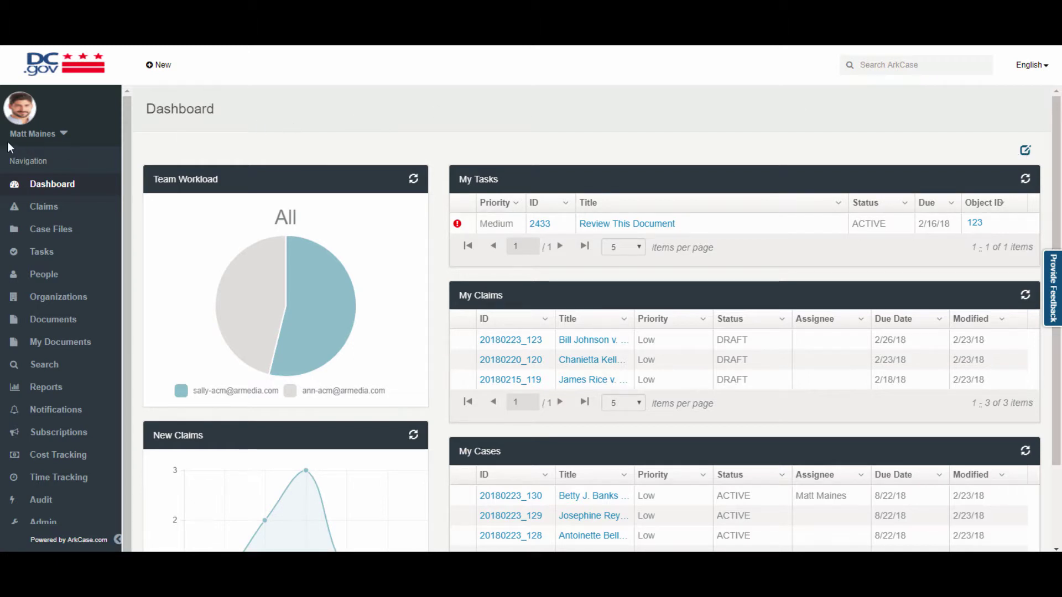
# Open the user profile and set the profile title to Admin.
pyautogui.click(63, 133)
pyautogui.click(61, 135)
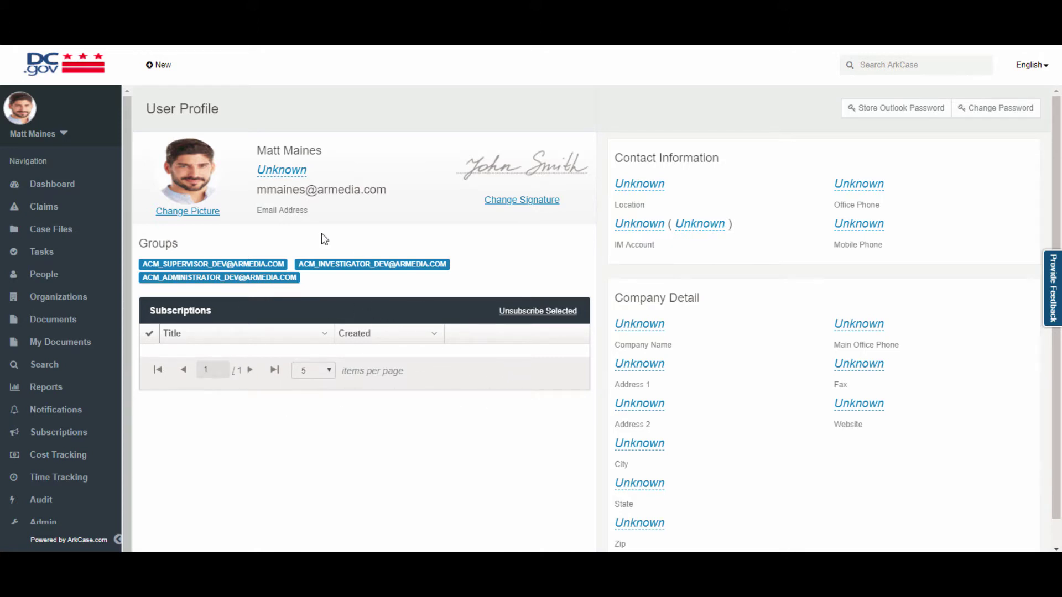
pyautogui.click(282, 176)
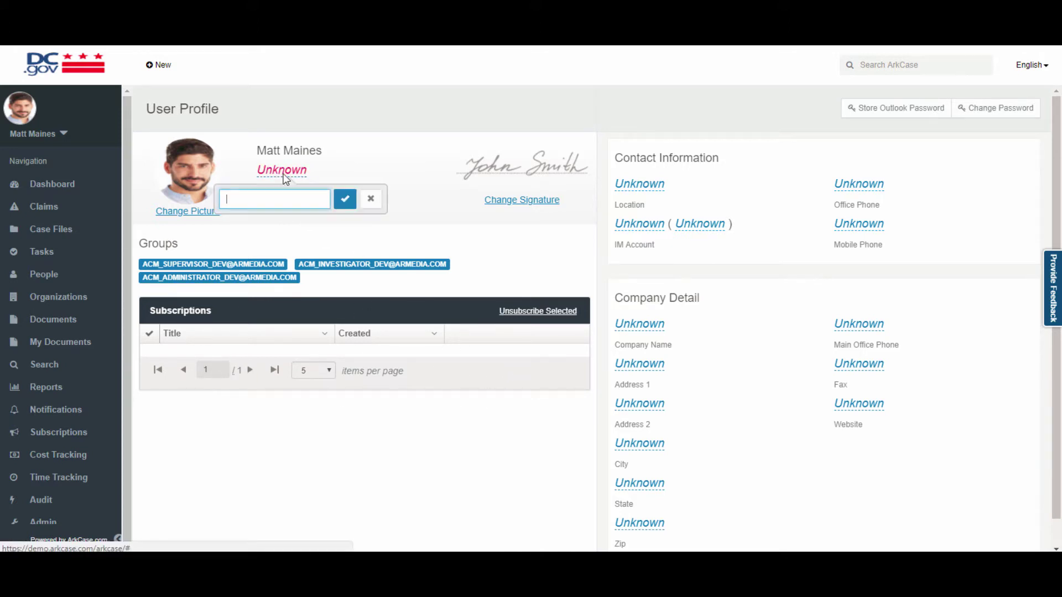
pyautogui.write('Admin')
pyautogui.press('Return')
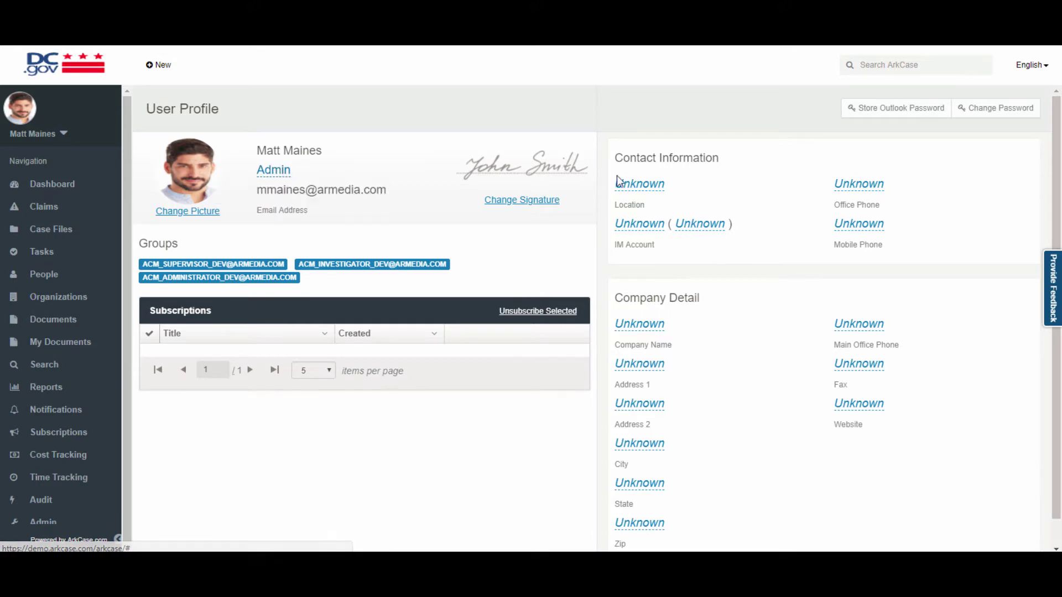
# Set the profile location to Warrenton, VA.
pyautogui.click(629, 187)
pyautogui.write('Wqr')
pyautogui.press('BackSpace')
pyautogui.press('BackSpace')
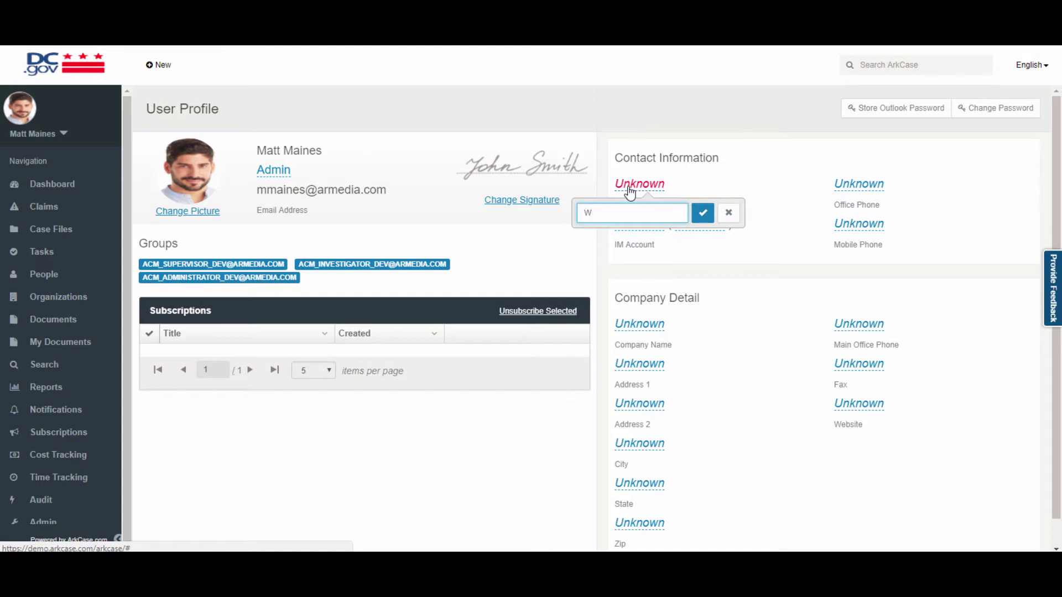
pyautogui.write('arrenton, VA')
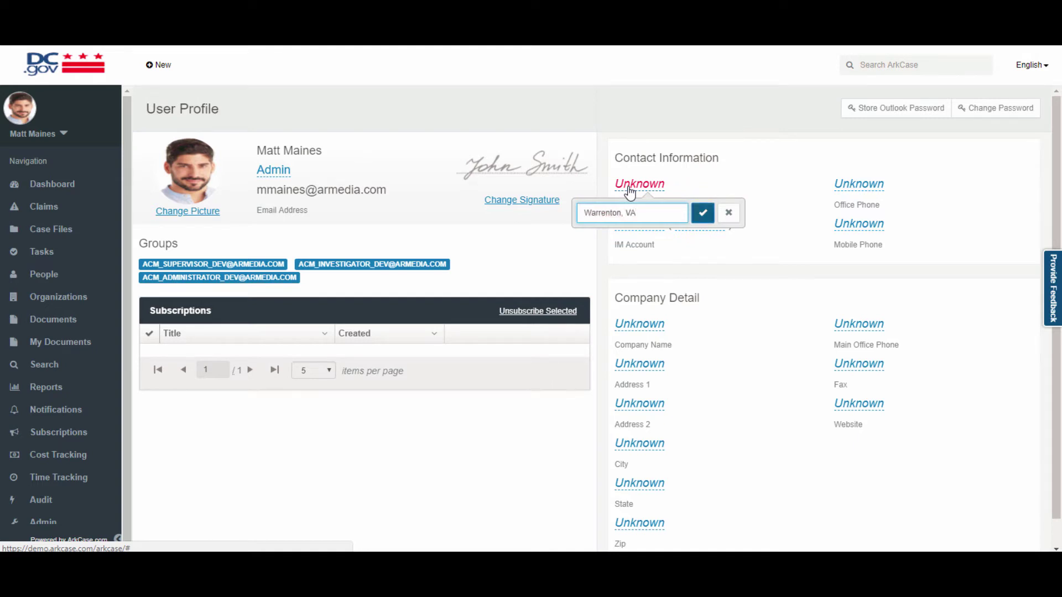
pyautogui.press('Return')
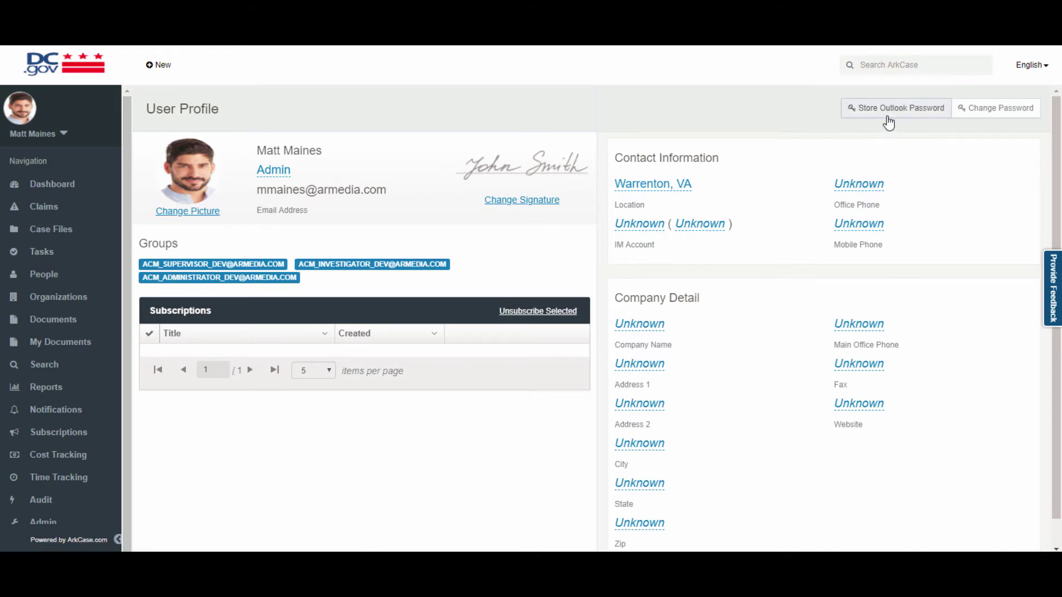
# Check the Claims default view in Preferences, then bring up the ArkCase help site.
pyautogui.click(64, 134)
pyautogui.click(67, 147)
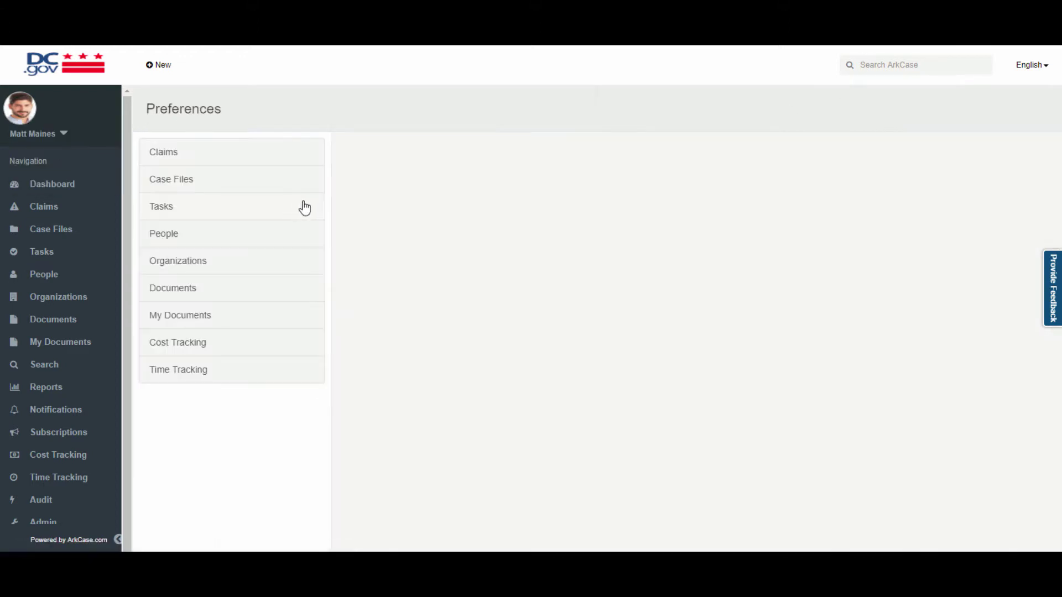
pyautogui.click(196, 160)
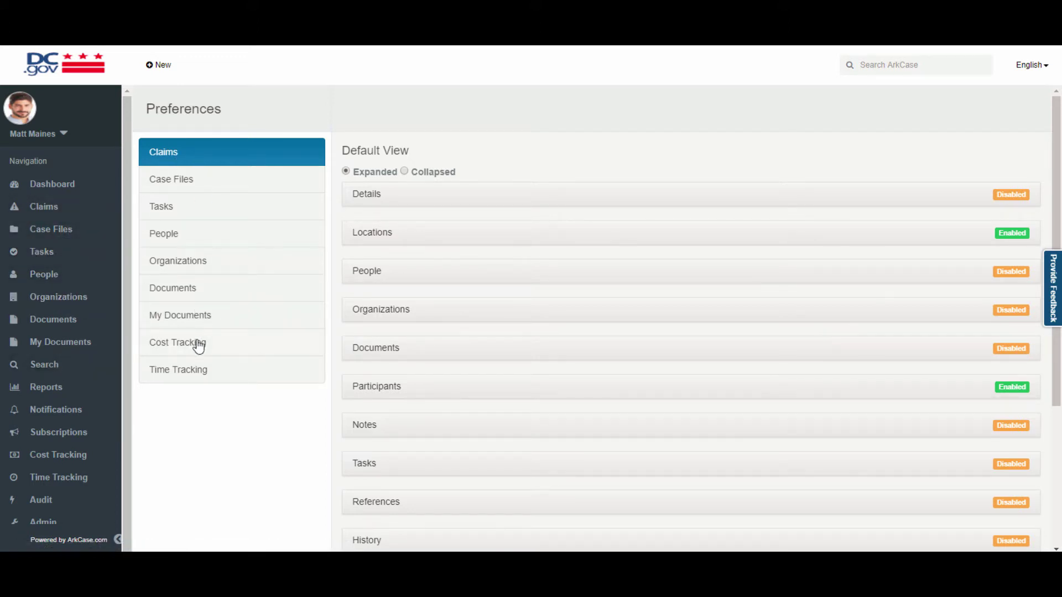
pyautogui.click(63, 134)
pyautogui.click(53, 164)
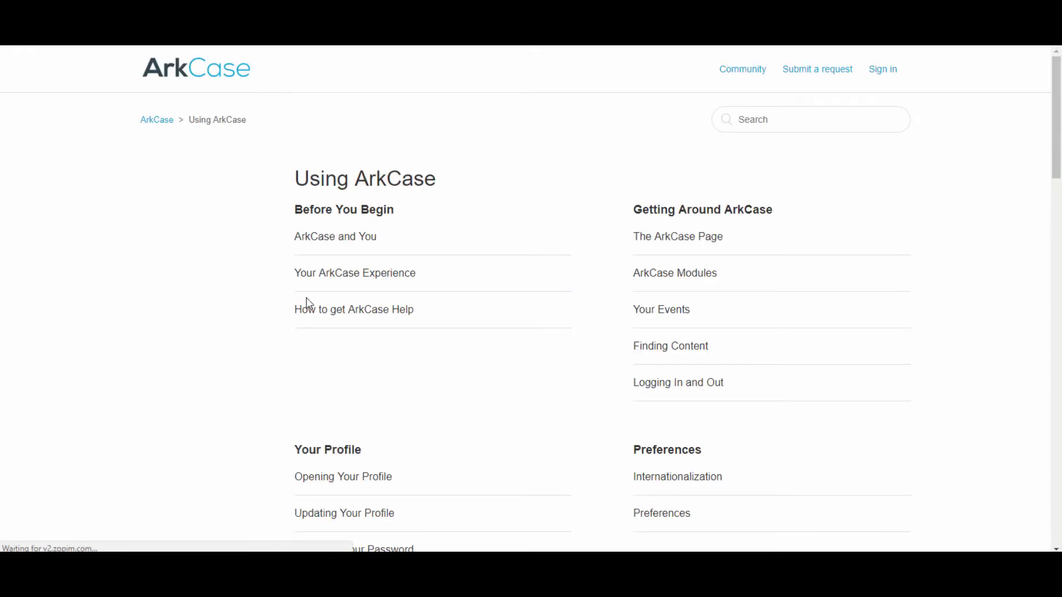
# Scroll through the Using ArkCase help topics.
pyautogui.scroll(-1, 356, 318)
pyautogui.scroll(-6, 356, 322)
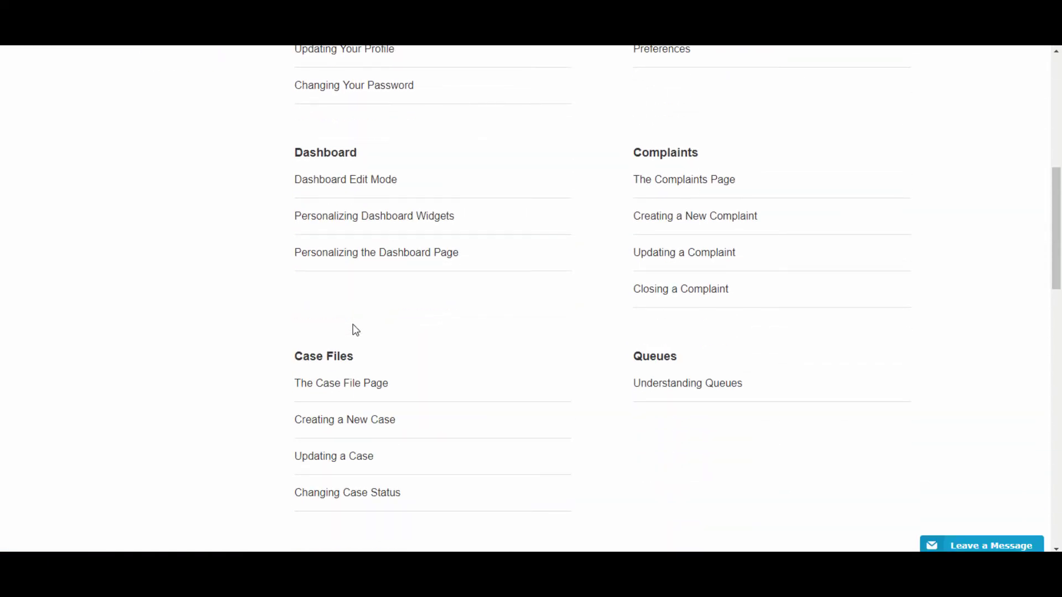
pyautogui.scroll(-4, 356, 331)
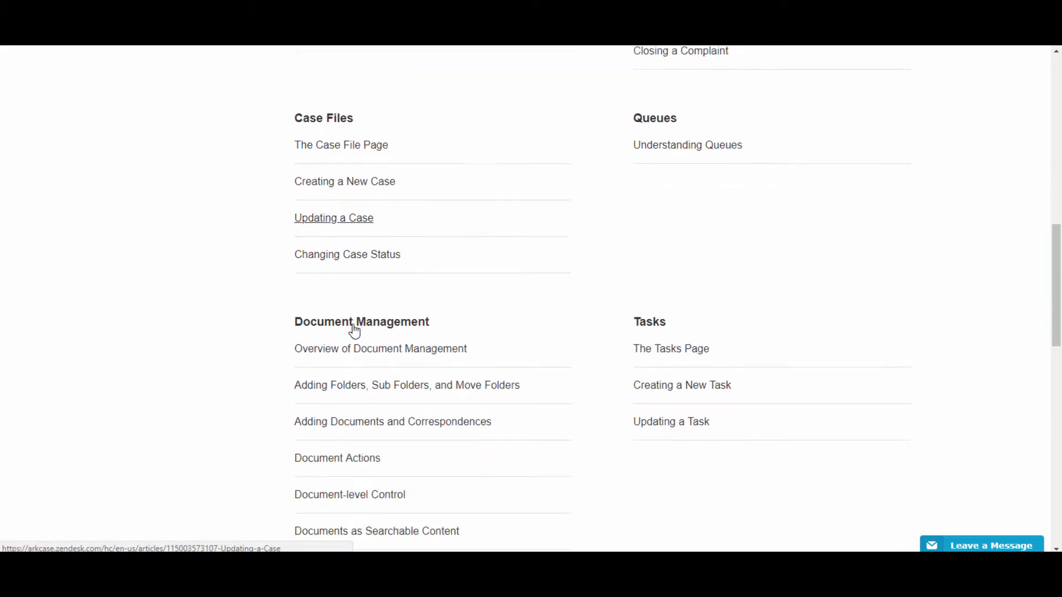
pyautogui.scroll(3, 353, 332)
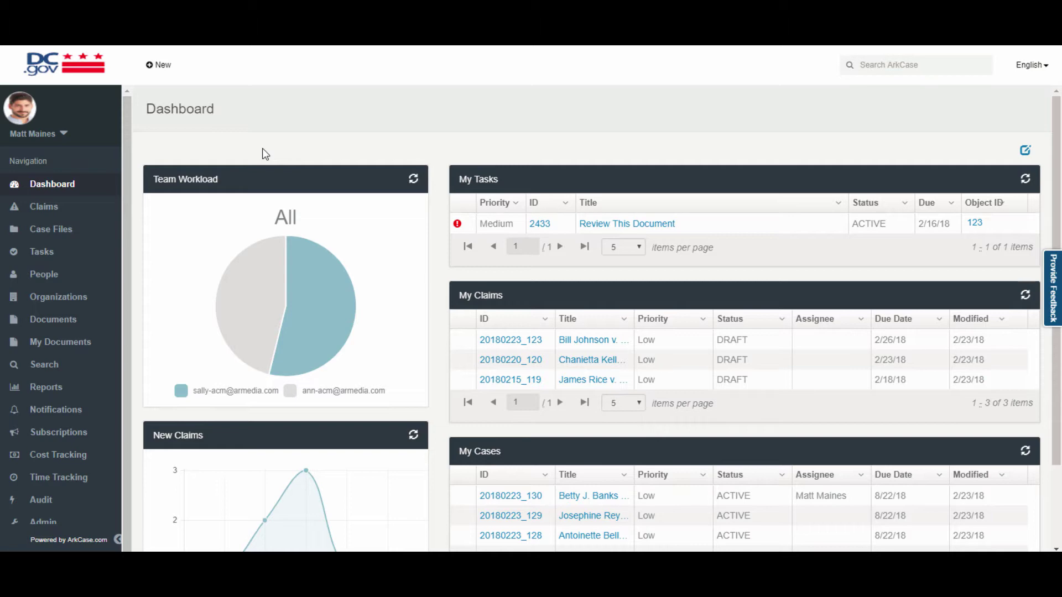
# Start a new claim, step through Claim Info, People, Attachments and Participants, then return to Employee Info.
pyautogui.click(162, 71)
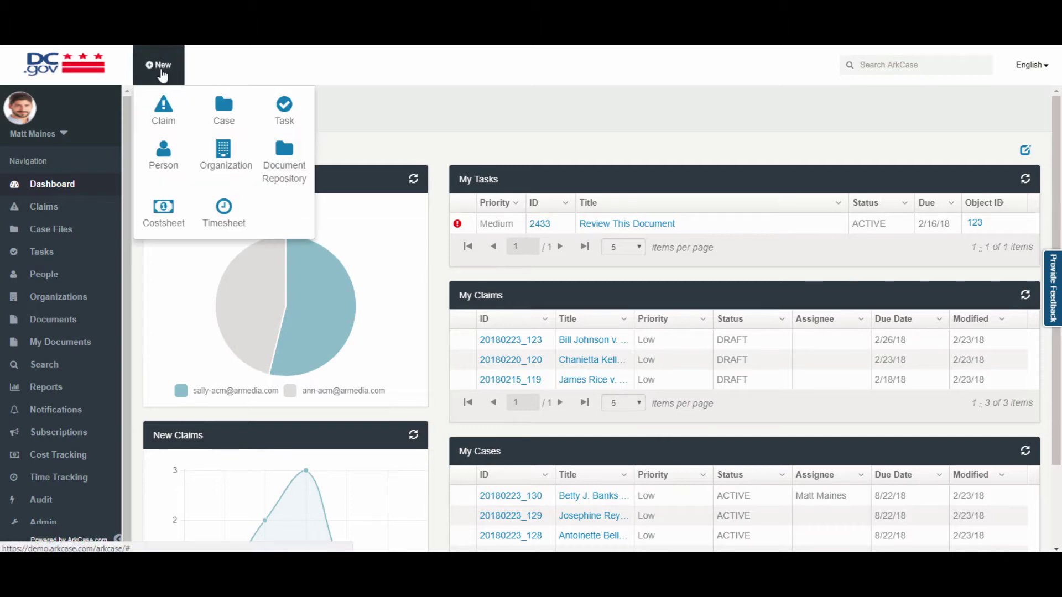
pyautogui.click(166, 119)
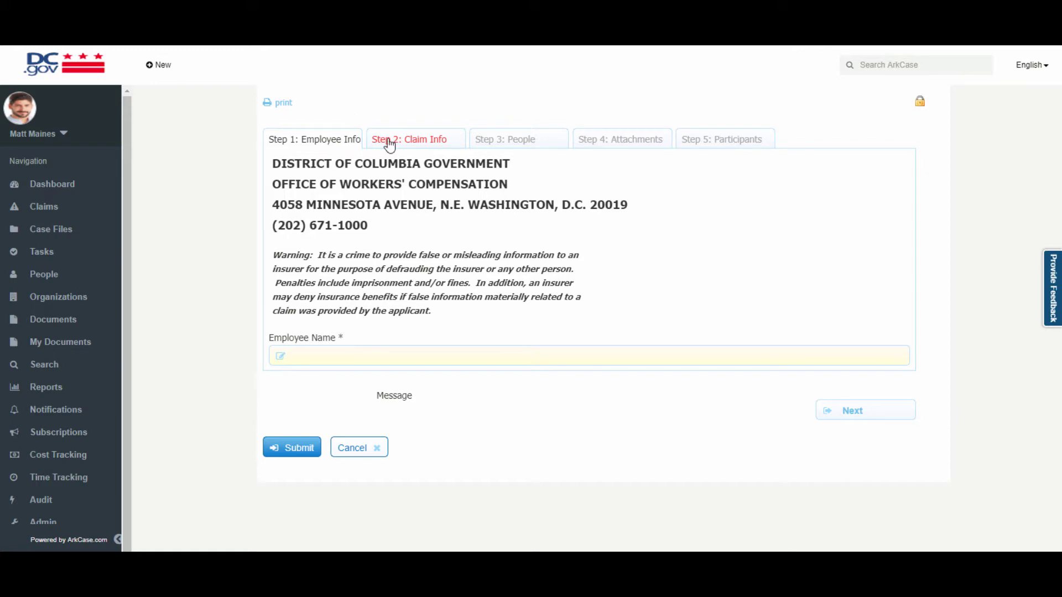
pyautogui.click(407, 140)
pyautogui.click(500, 148)
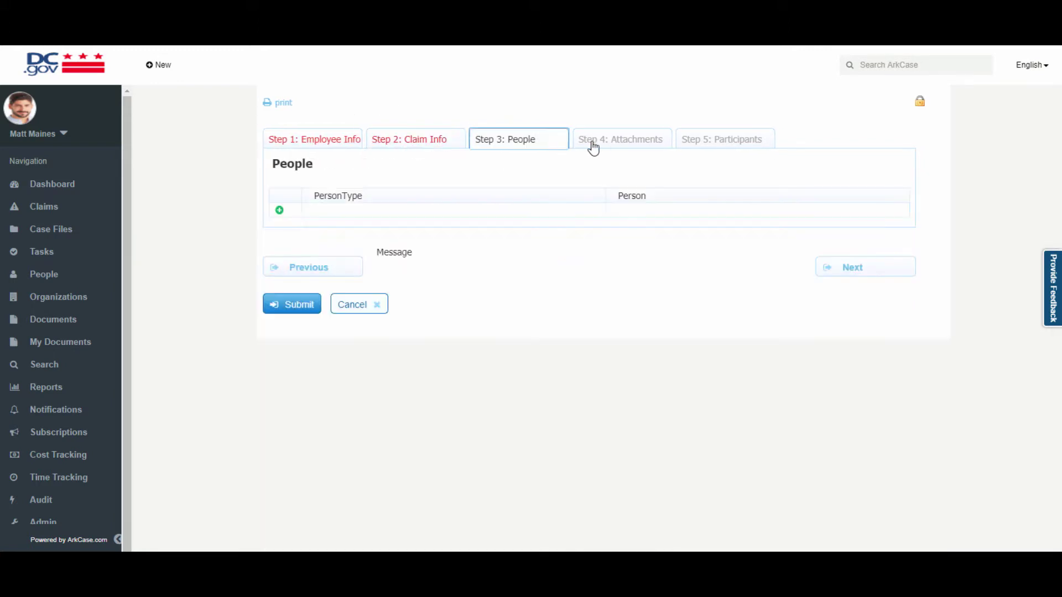
pyautogui.click(620, 146)
pyautogui.click(735, 146)
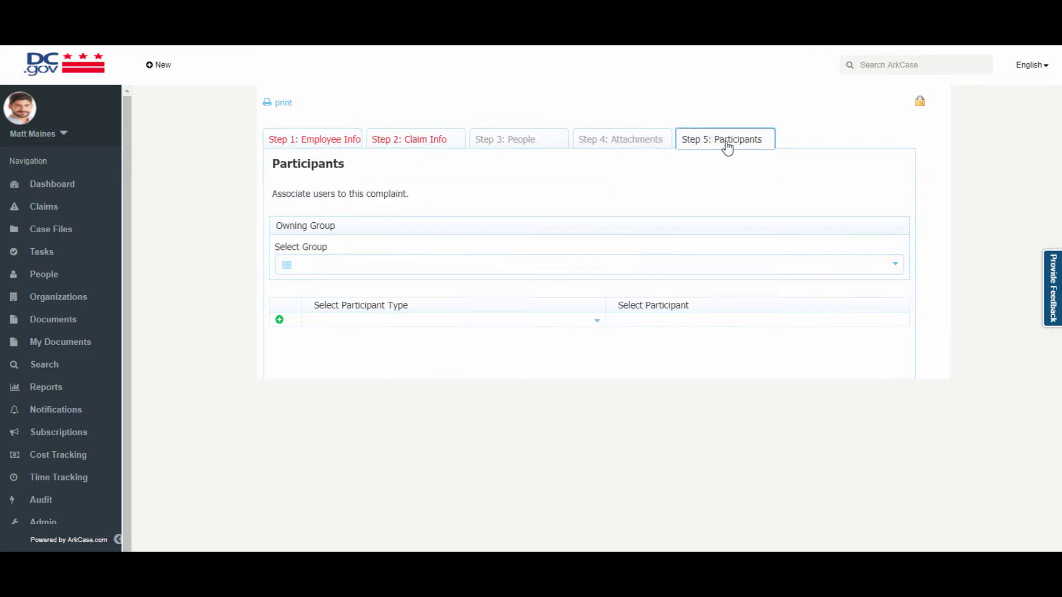
pyautogui.click(320, 144)
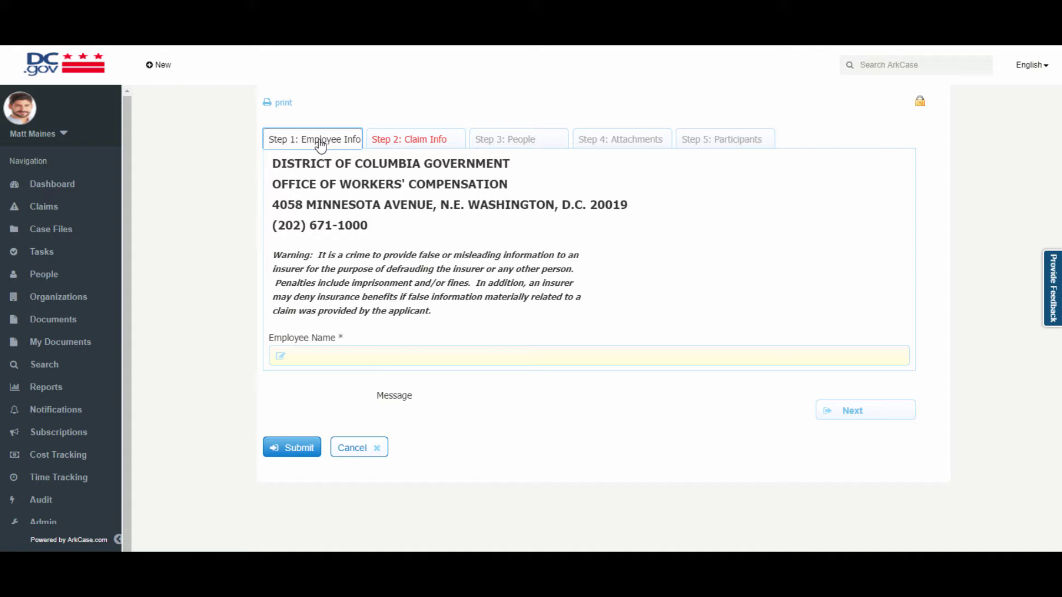
# Search people by first name, save the matching person as the claim's employee, and continue to Claim Info.
pyautogui.click(369, 353)
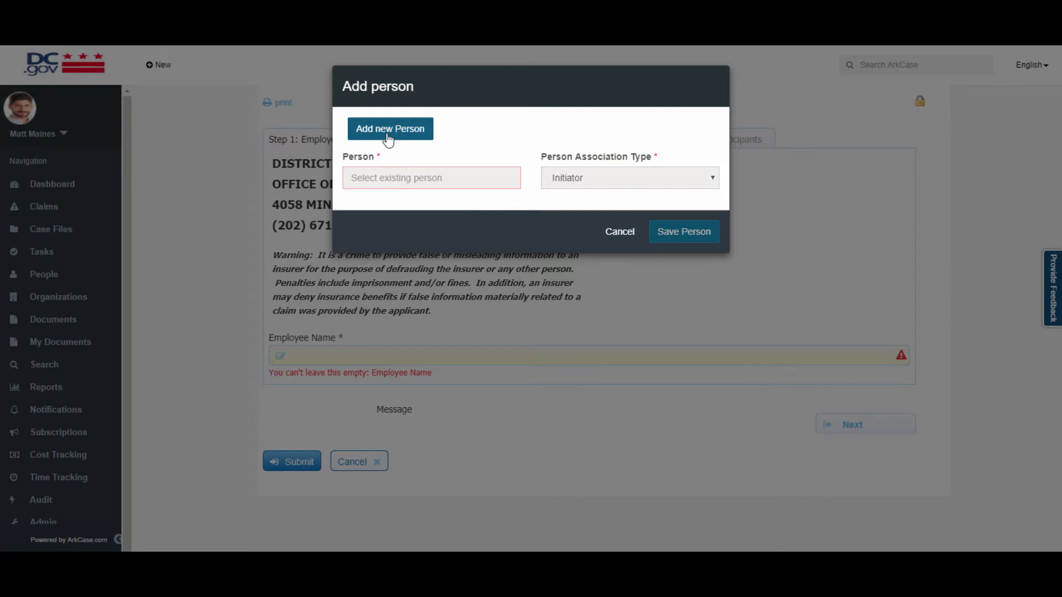
pyautogui.click(396, 177)
pyautogui.write('Bill')
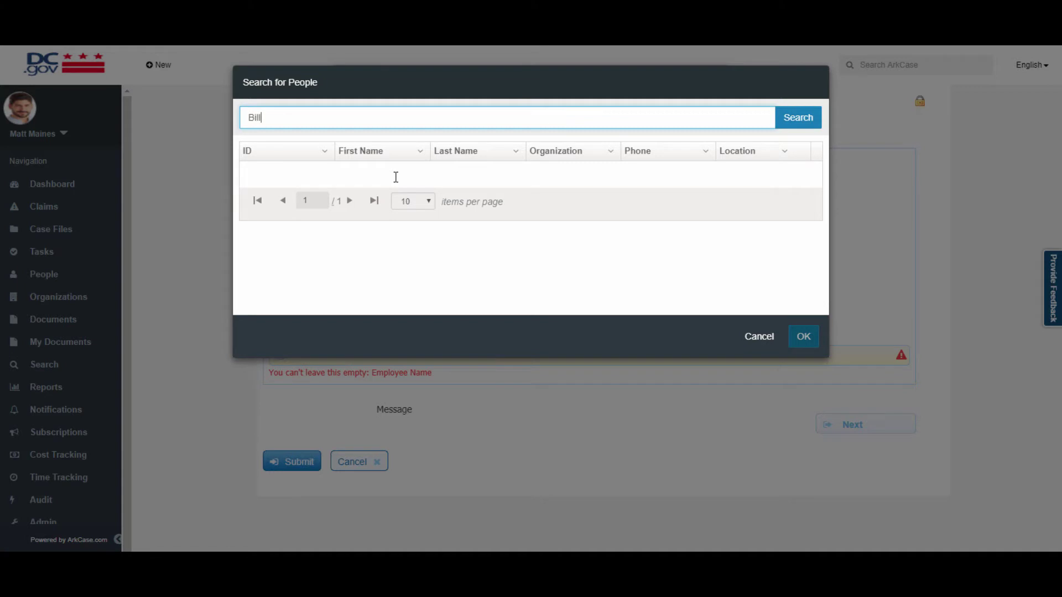
pyautogui.press('Return')
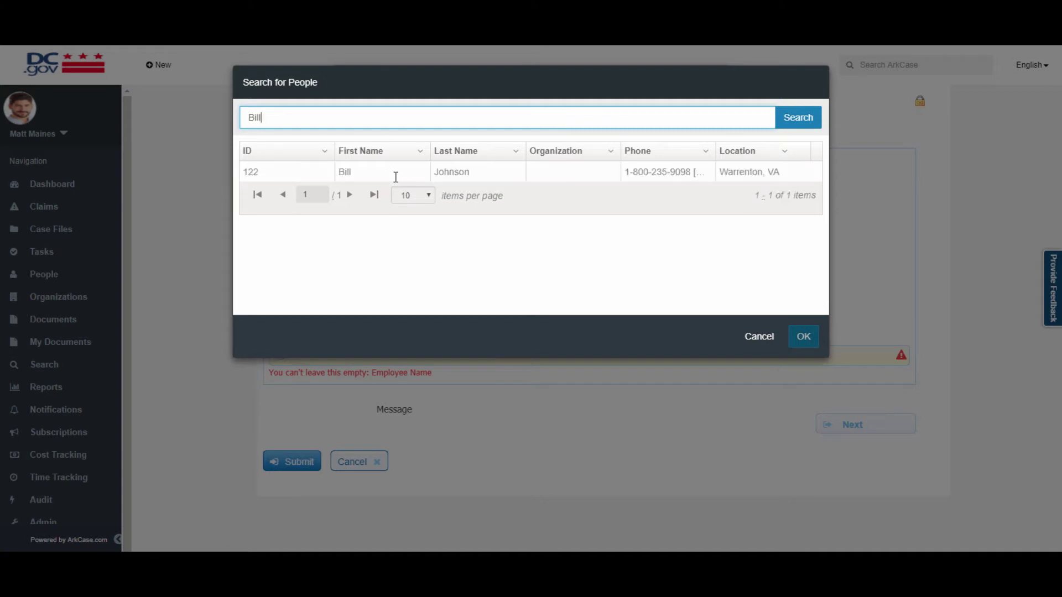
pyautogui.click(394, 177)
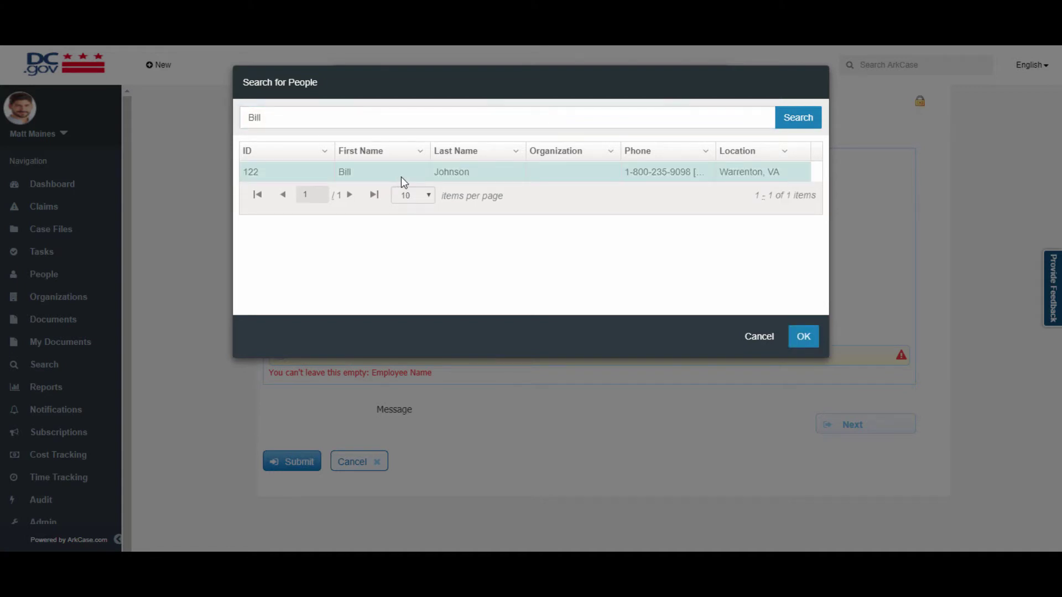
pyautogui.click(808, 344)
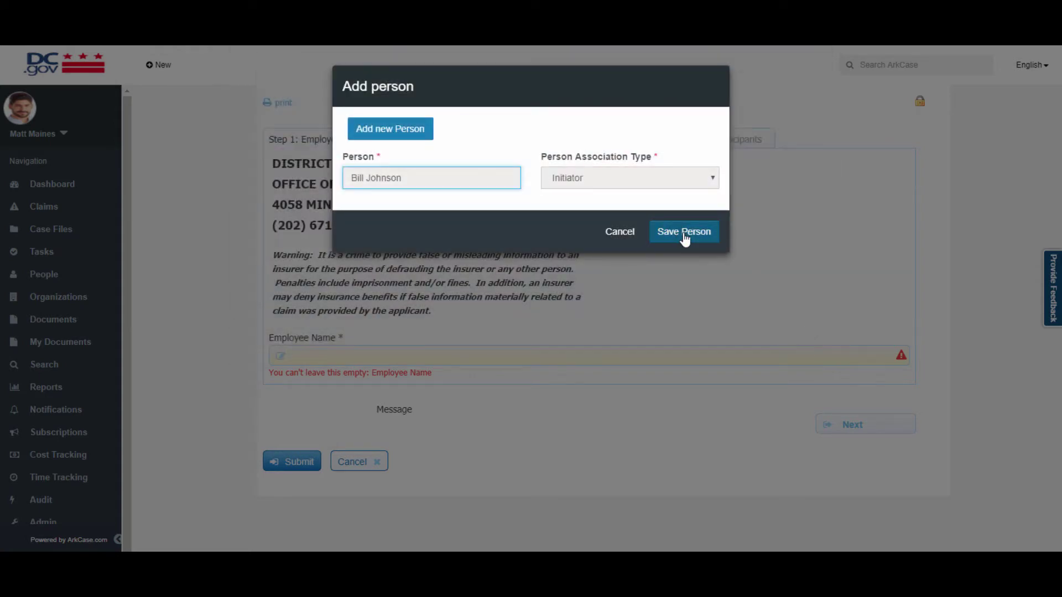
pyautogui.click(684, 232)
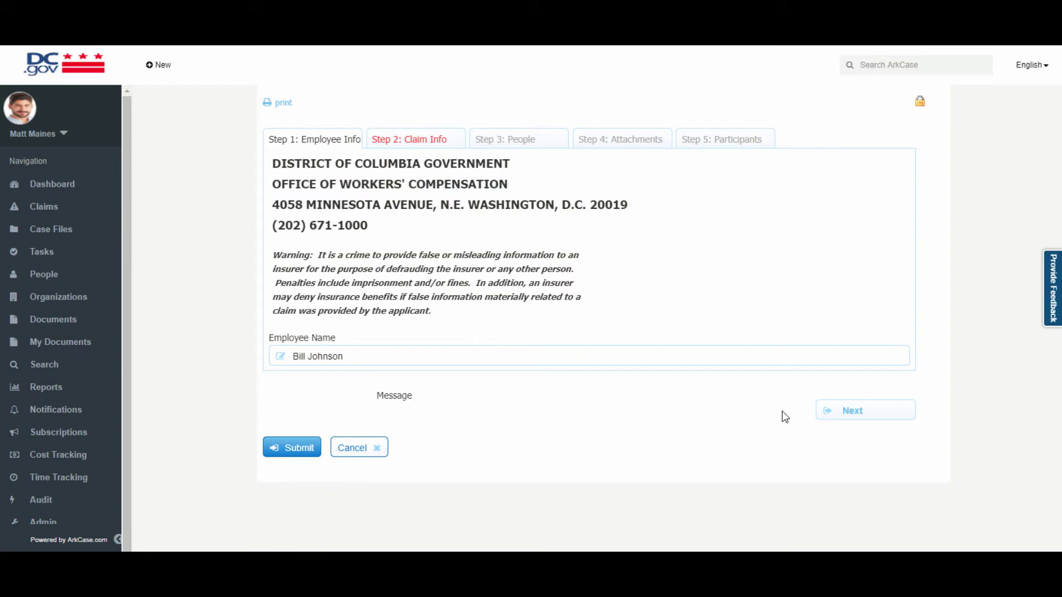
pyautogui.click(848, 410)
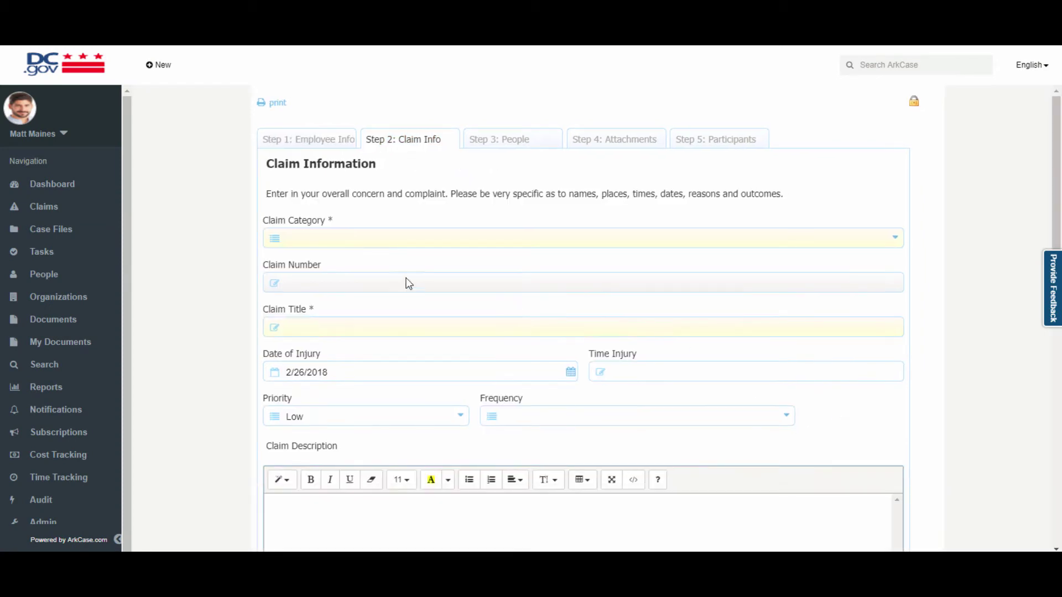
# Make the claim a Claim Application, paste in its title, and set the injury date to 2/12/2018.
pyautogui.click(321, 246)
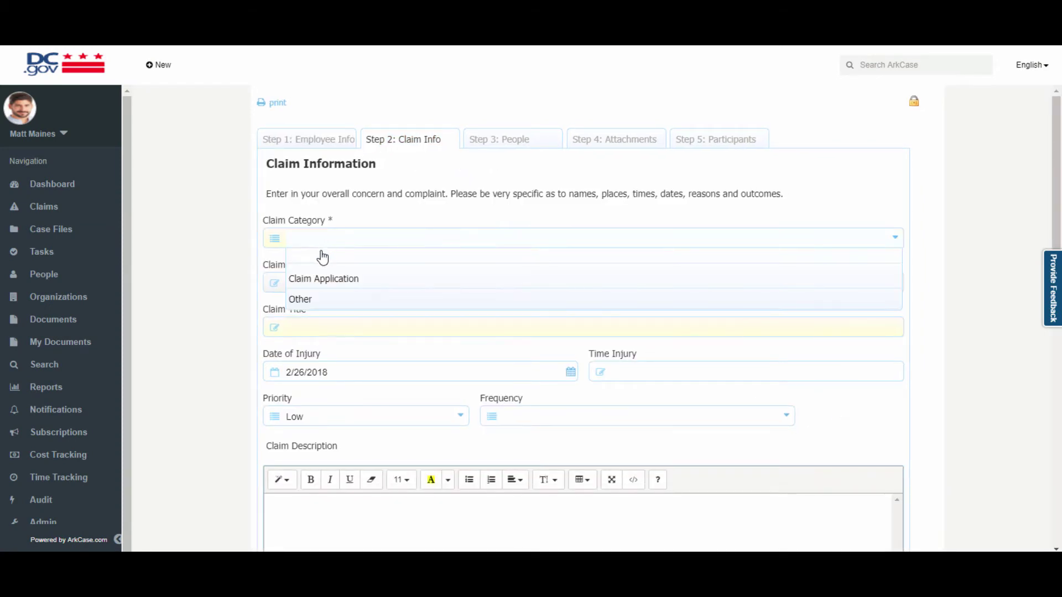
pyautogui.click(334, 281)
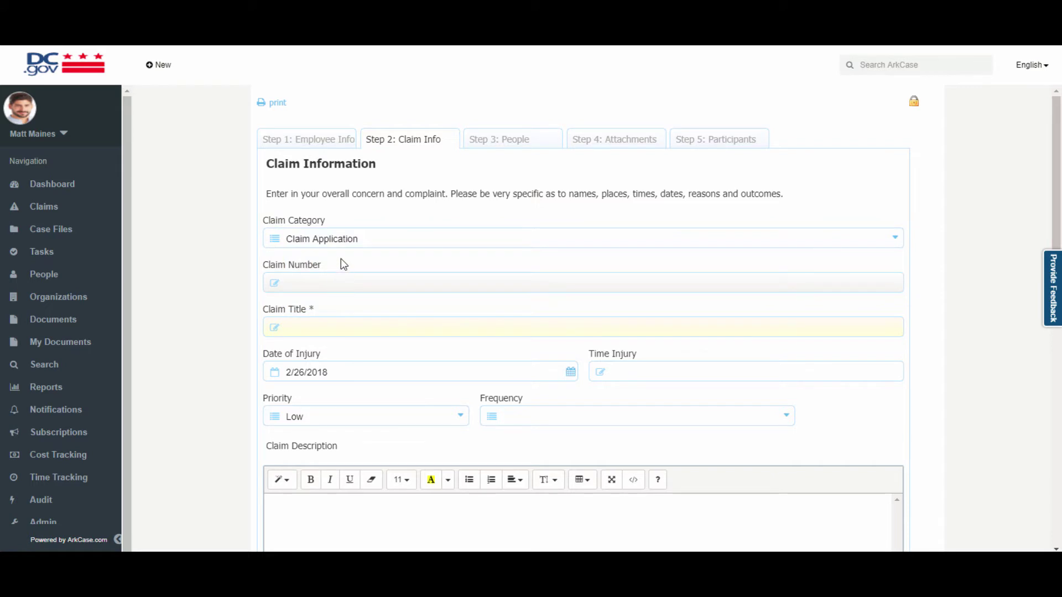
pyautogui.click(347, 243)
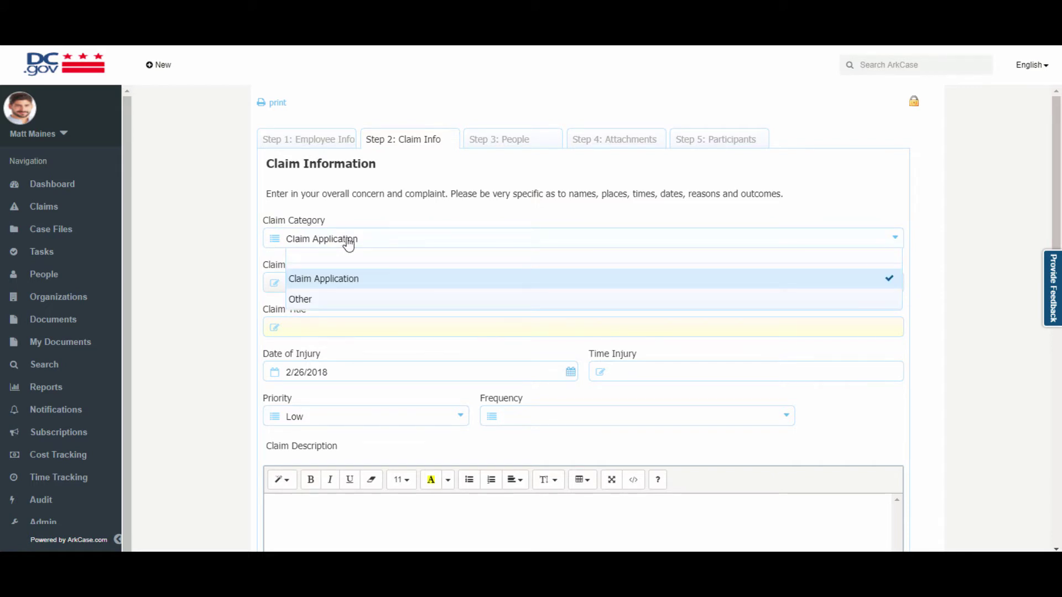
pyautogui.click(347, 243)
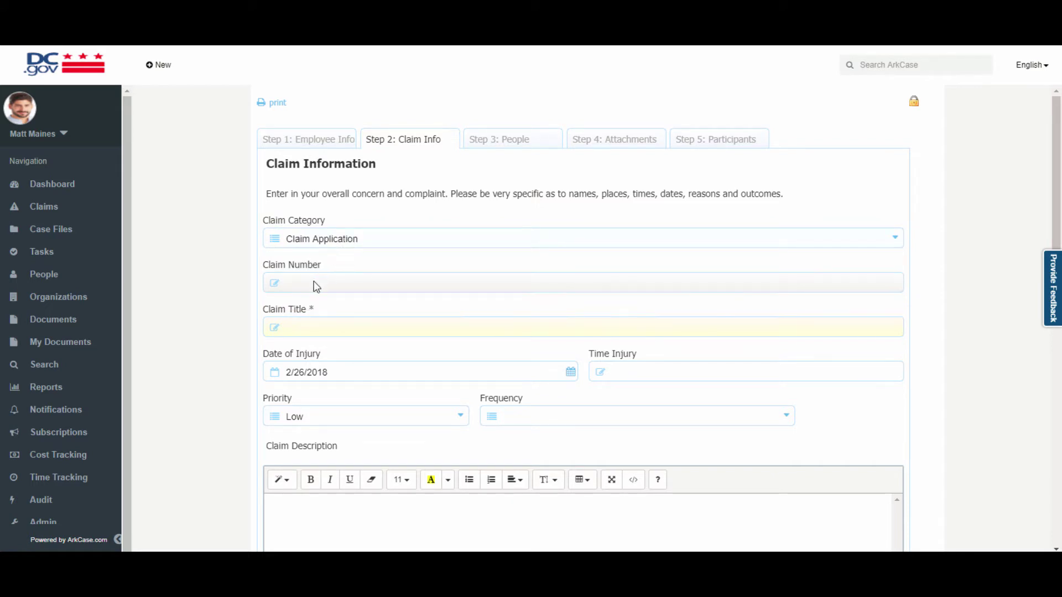
pyautogui.click(309, 328)
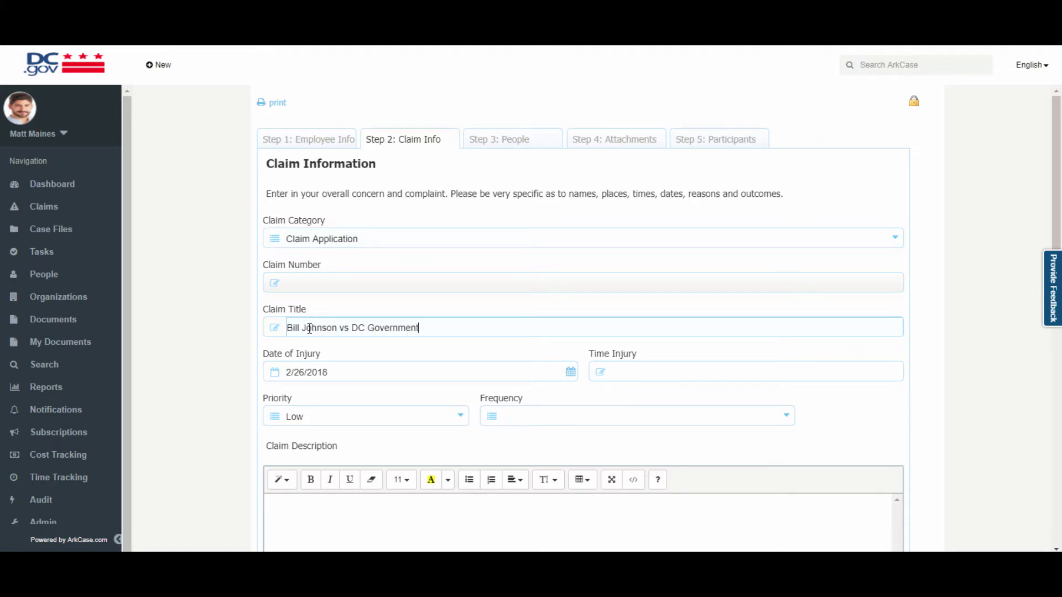
pyautogui.click(570, 373)
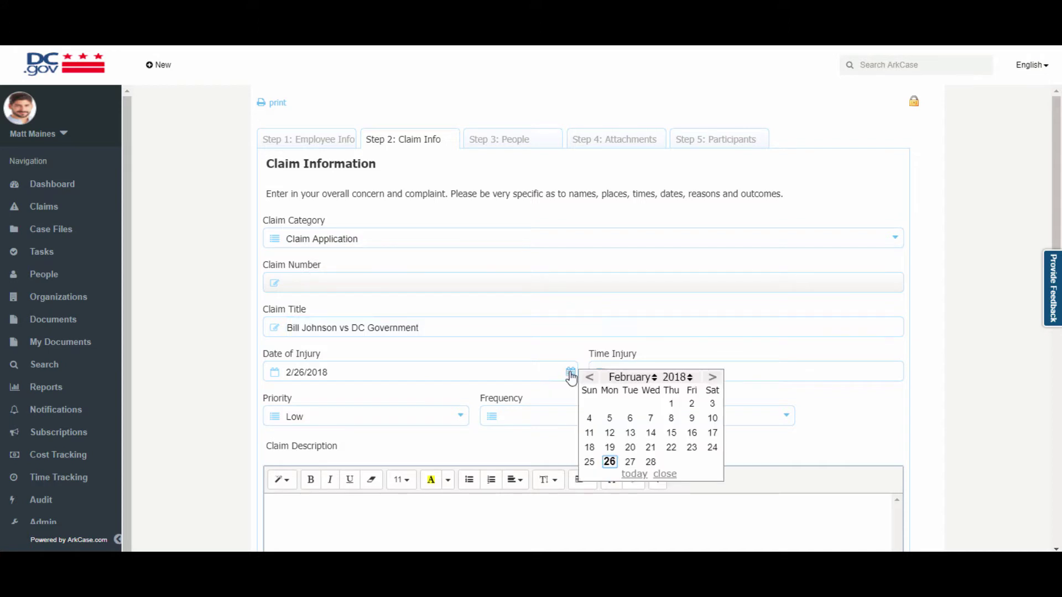
pyautogui.click(610, 433)
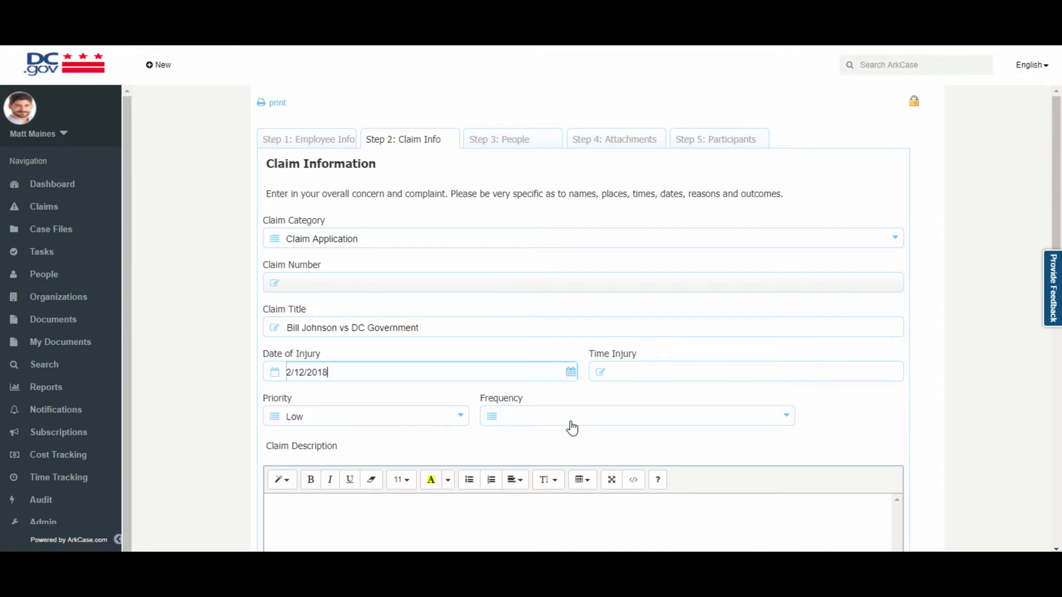
pyautogui.scroll(-2, 571, 430)
pyautogui.scroll(-4, 409, 475)
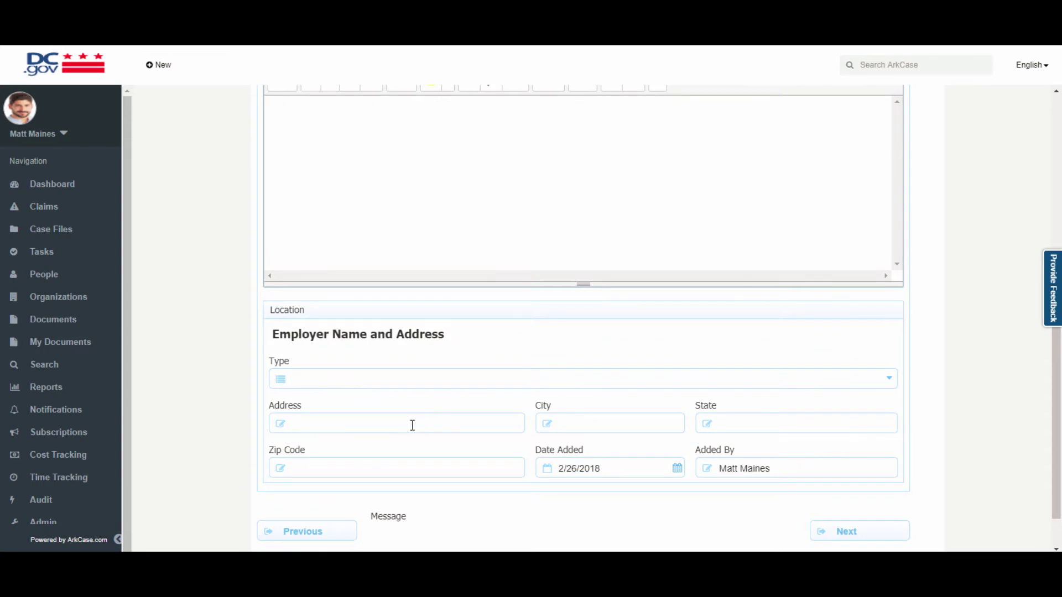
pyautogui.scroll(-1, 535, 455)
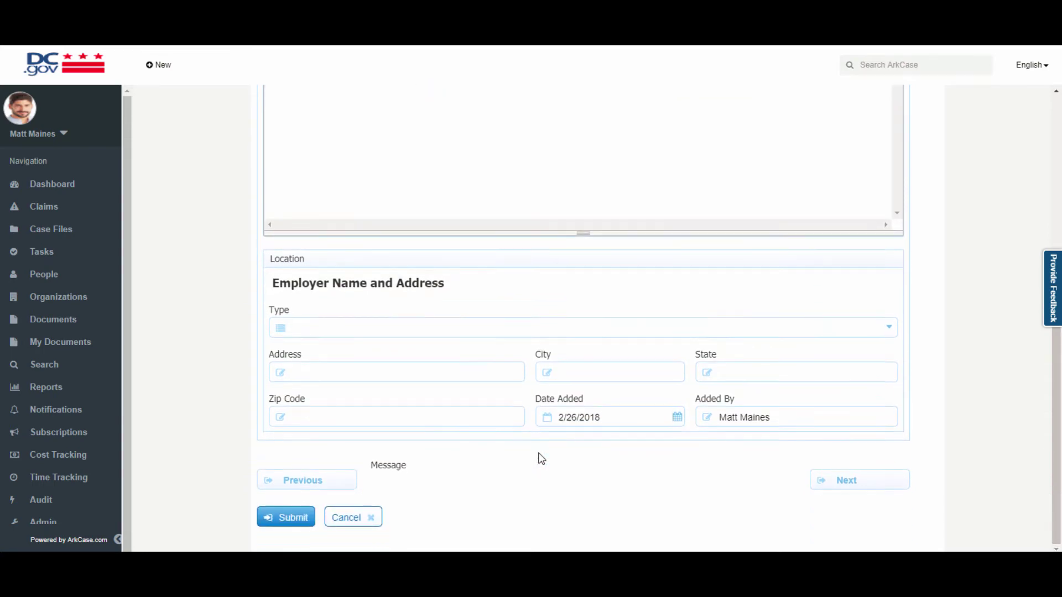
# Advance through the People and Attachments steps to Step 5: Participants.
pyautogui.click(863, 486)
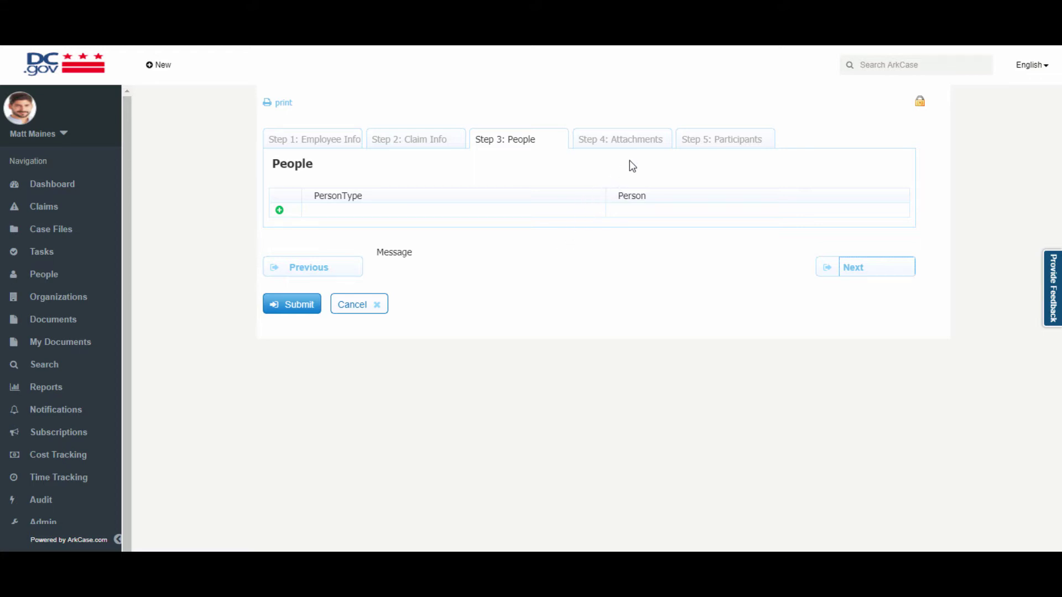
pyautogui.click(875, 270)
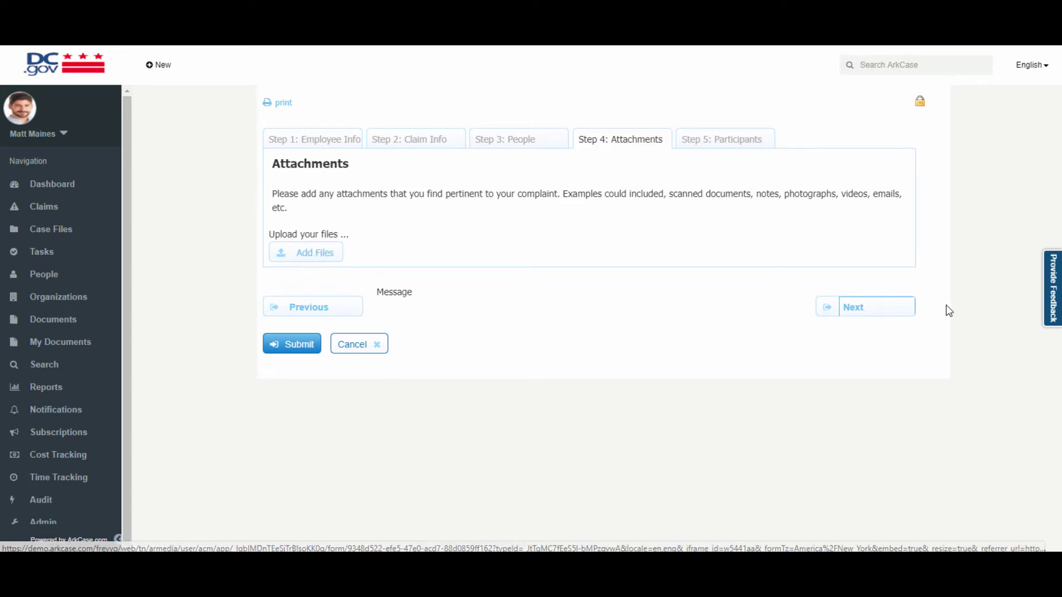
pyautogui.click(871, 307)
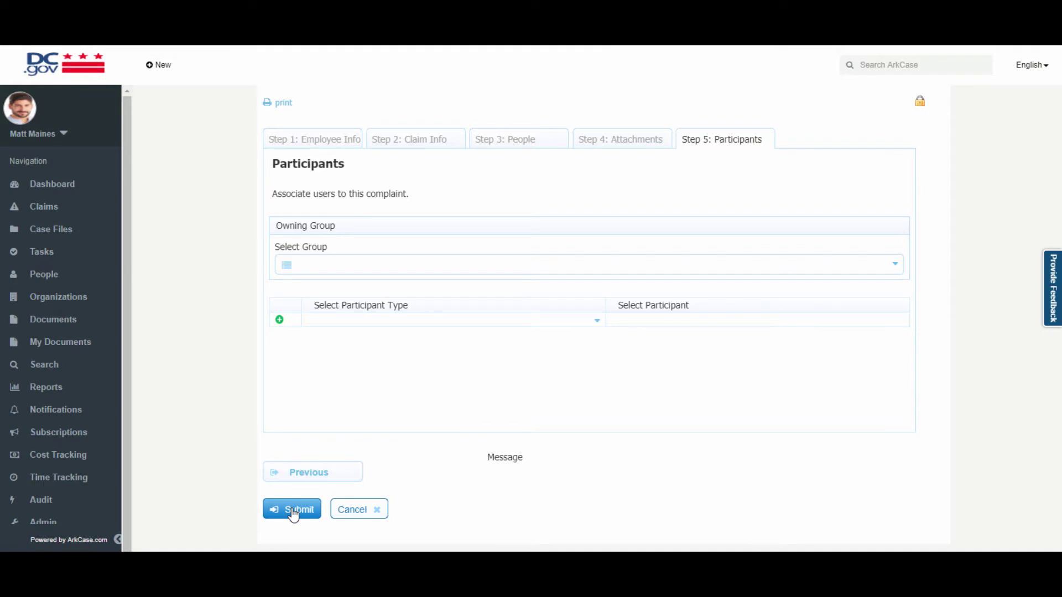
# Submit the claim and expand the new draft claim in the Claims tree.
pyautogui.click(292, 510)
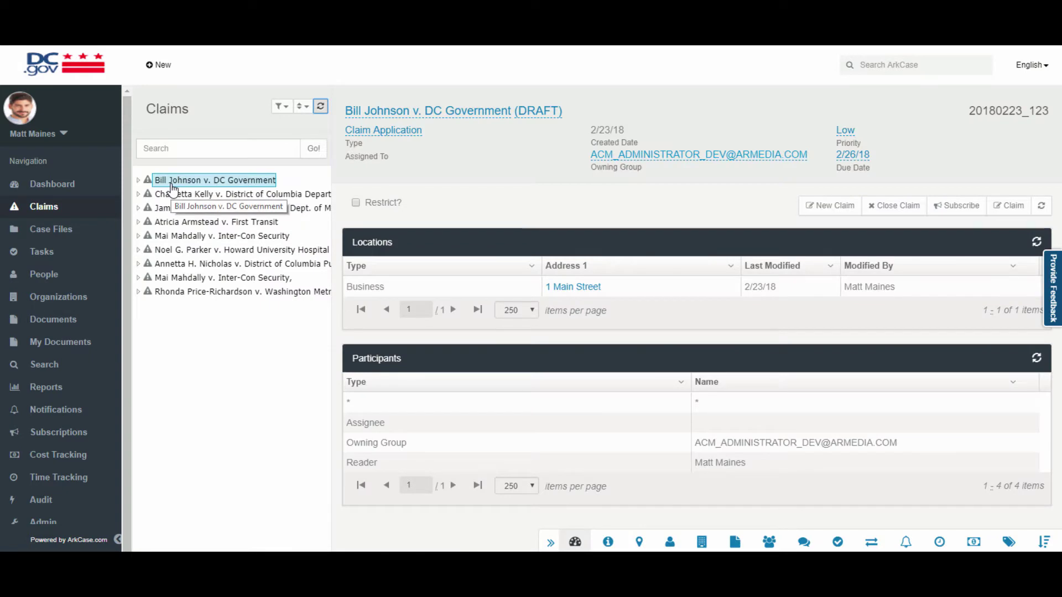
pyautogui.click(139, 180)
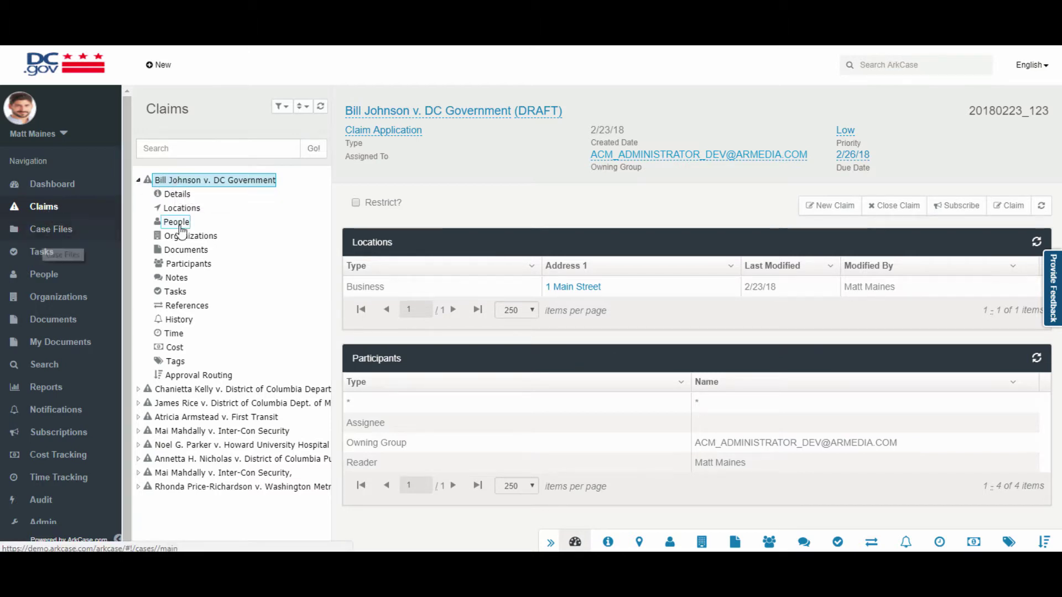
pyautogui.click(139, 180)
pyautogui.click(138, 181)
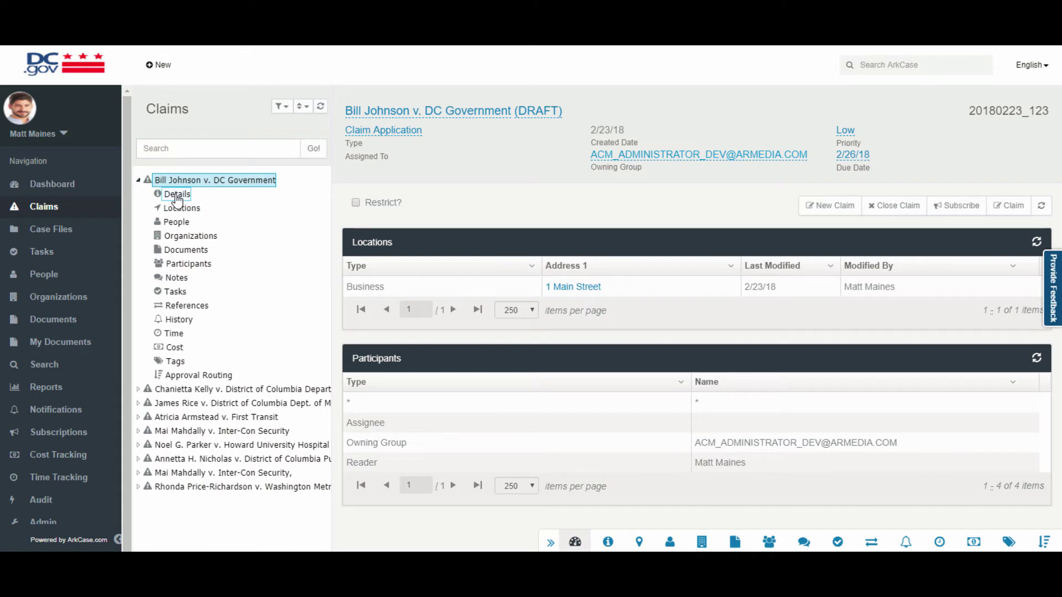
# Browse the claim's Details, Locations, People, Organizations, Documents, Participants and Notes, ending on Details.
pyautogui.click(175, 194)
pyautogui.click(180, 210)
pyautogui.click(177, 222)
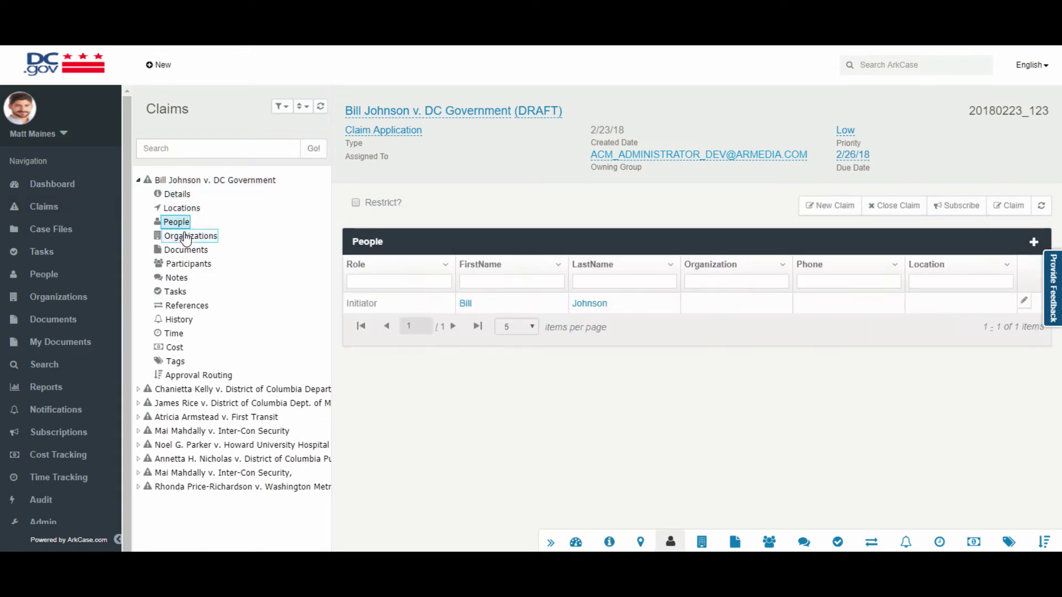
pyautogui.click(185, 237)
pyautogui.click(187, 250)
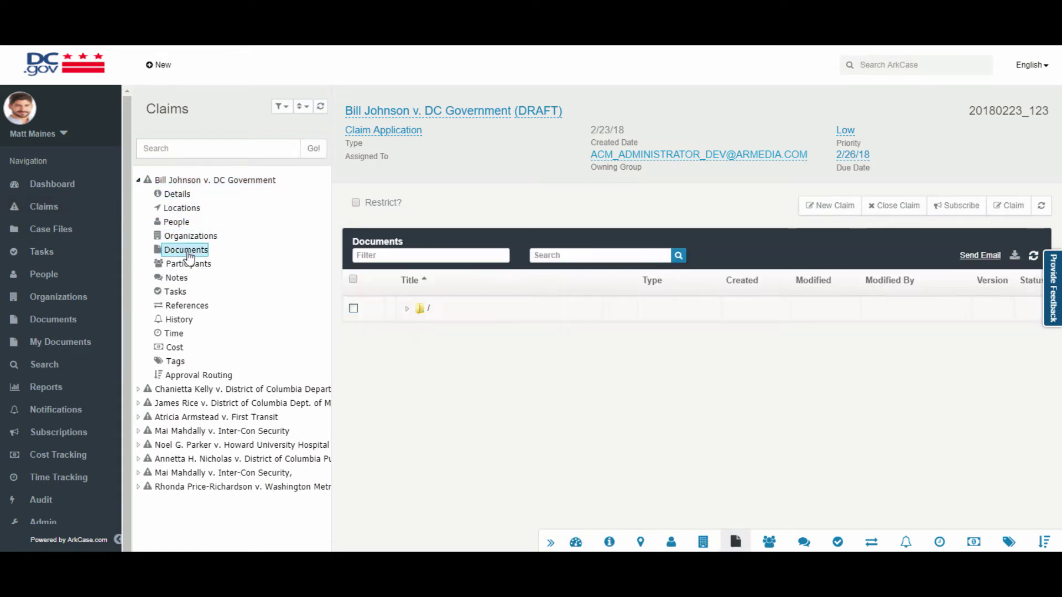
pyautogui.click(188, 264)
pyautogui.click(176, 277)
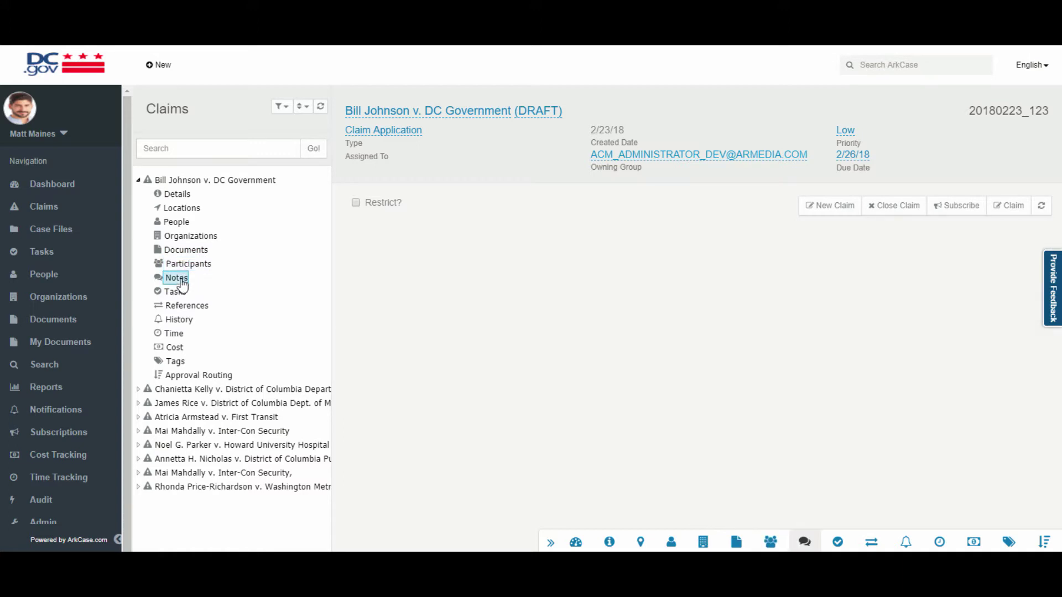
pyautogui.click(176, 194)
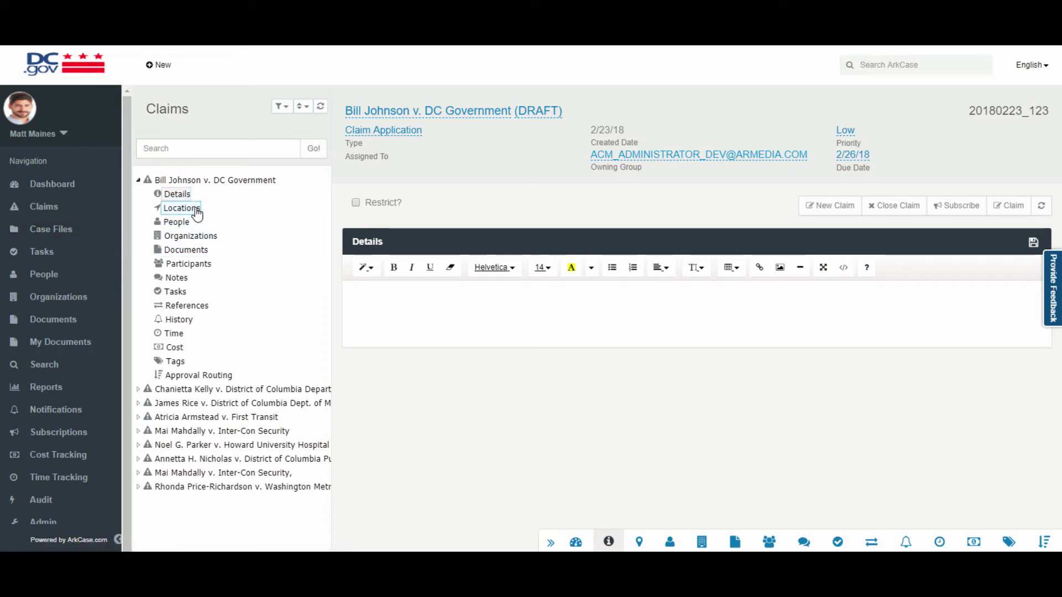
# Enter 'Add details' in the claim's Details, save it, and show the claim's Locations.
pyautogui.click(177, 194)
pyautogui.click(393, 311)
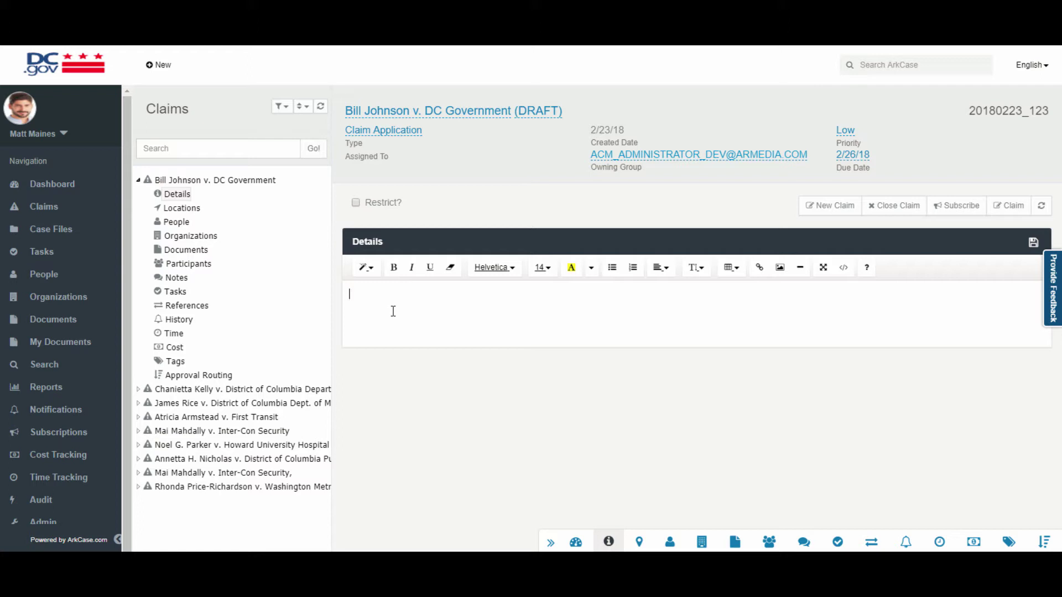
pyautogui.write('Add details')
pyautogui.click(1026, 248)
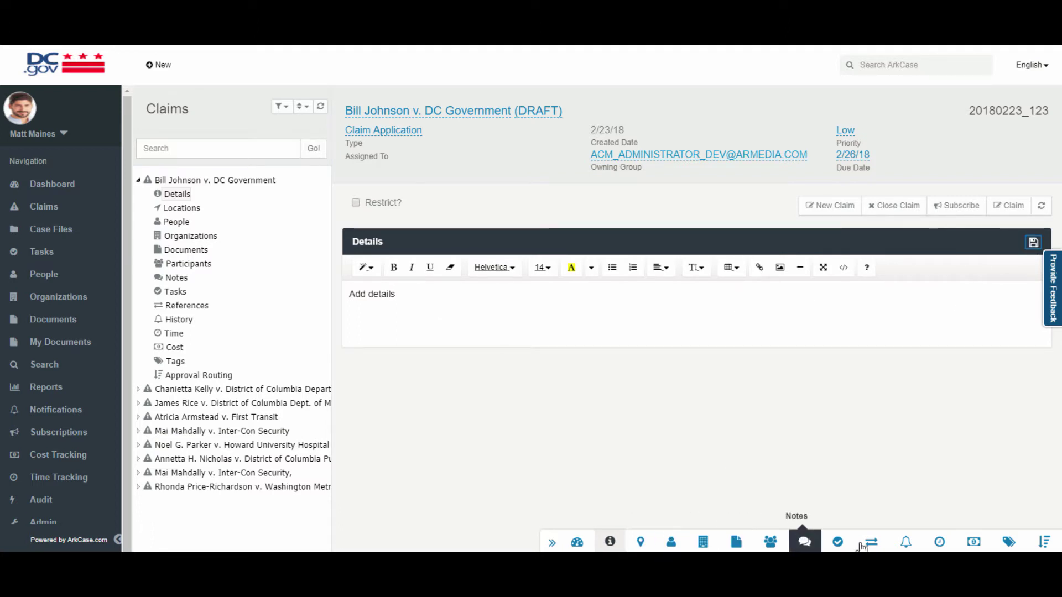
pyautogui.click(640, 541)
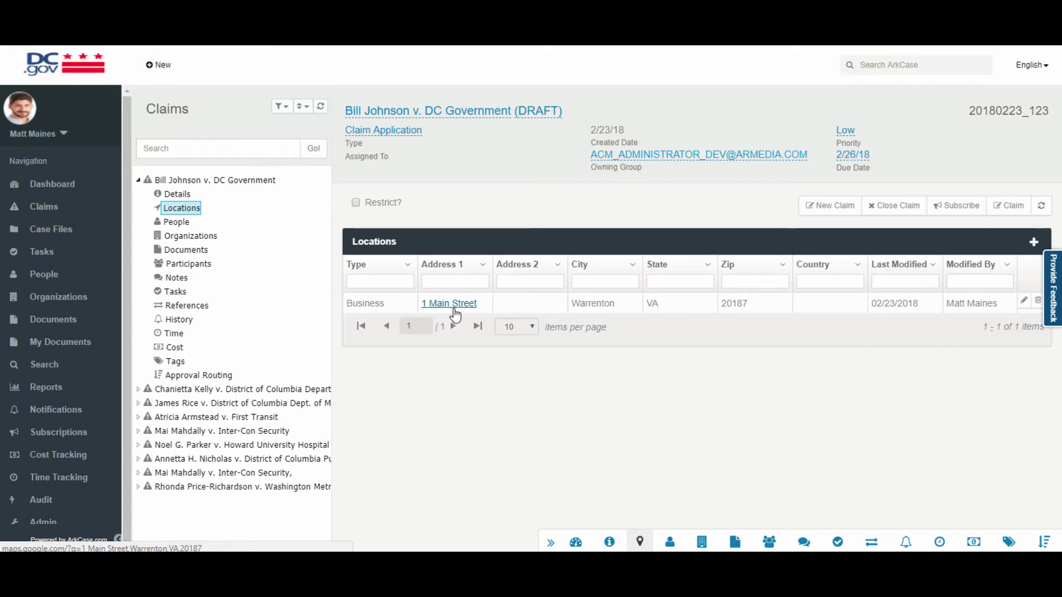
# From the claim's People list, open the claimant's person record and view their phone numbers and email addresses.
pyautogui.click(669, 542)
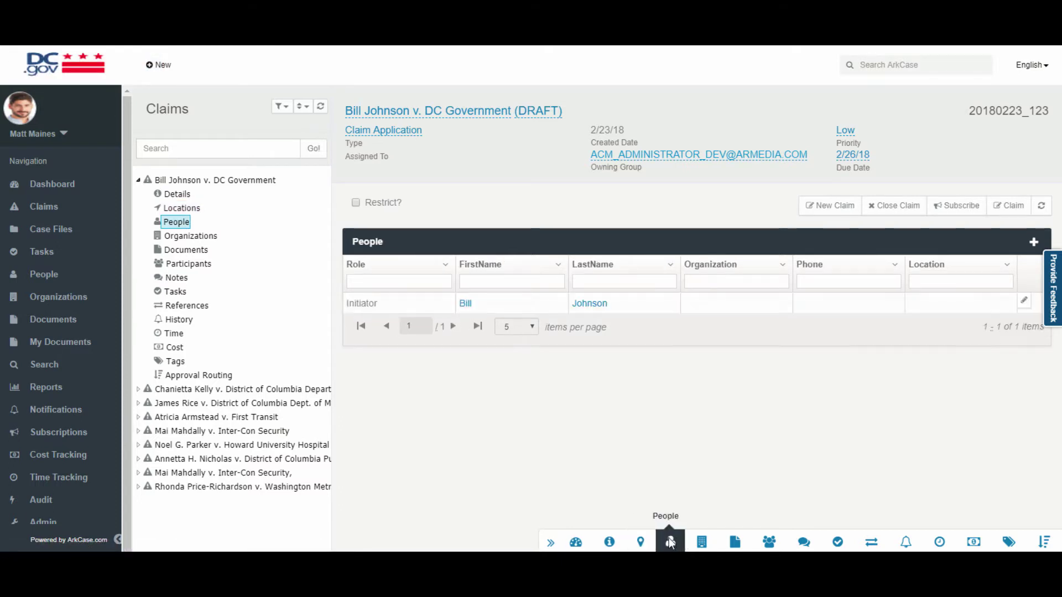
pyautogui.click(466, 305)
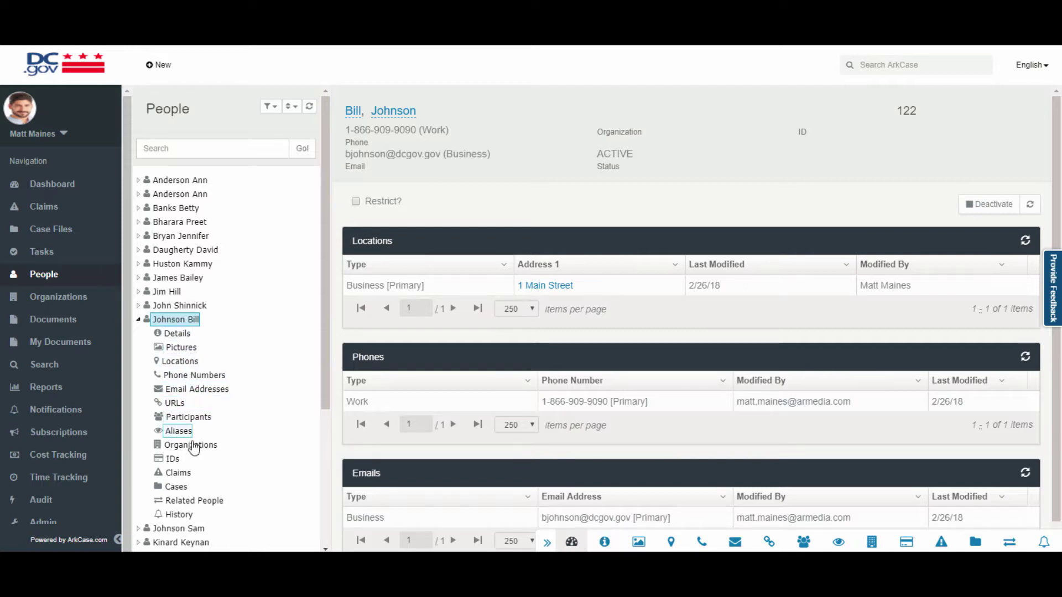
pyautogui.click(191, 376)
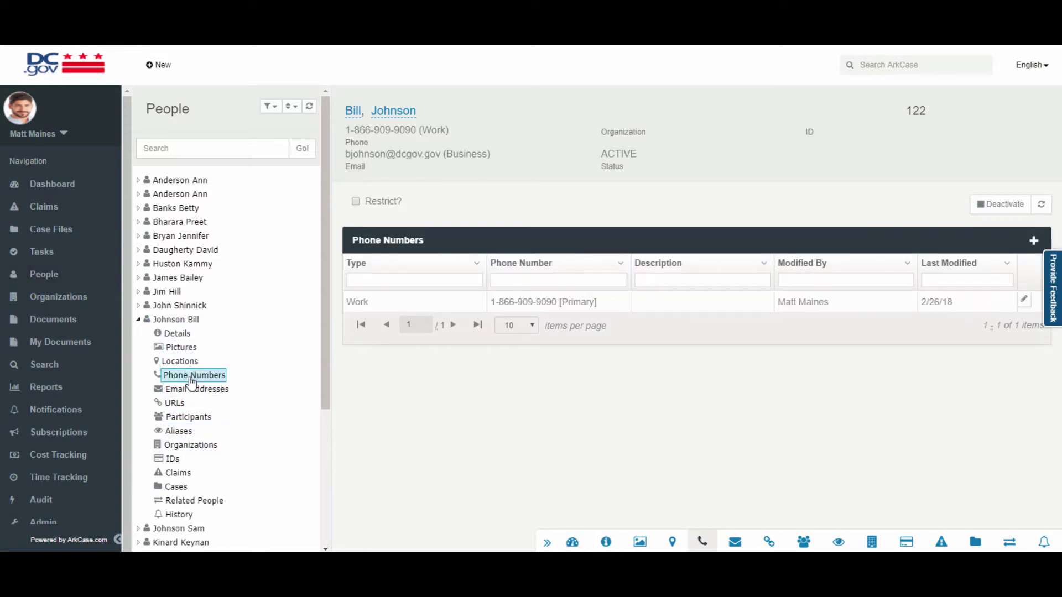
pyautogui.click(199, 391)
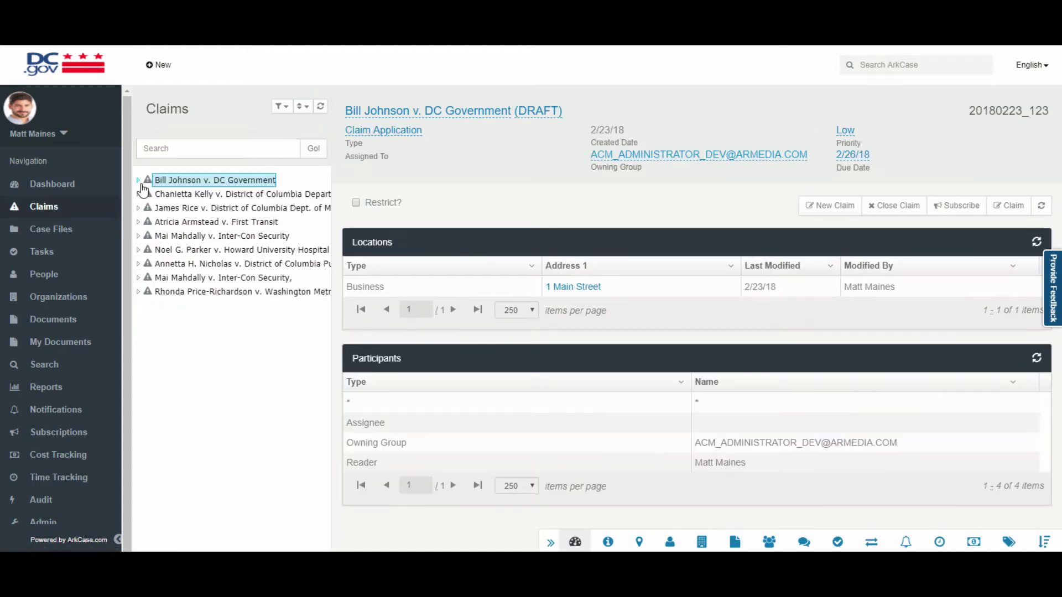
# Expand the claim's People, Organizations and Documents sections, then open Claim Application from the / folder.
pyautogui.click(139, 179)
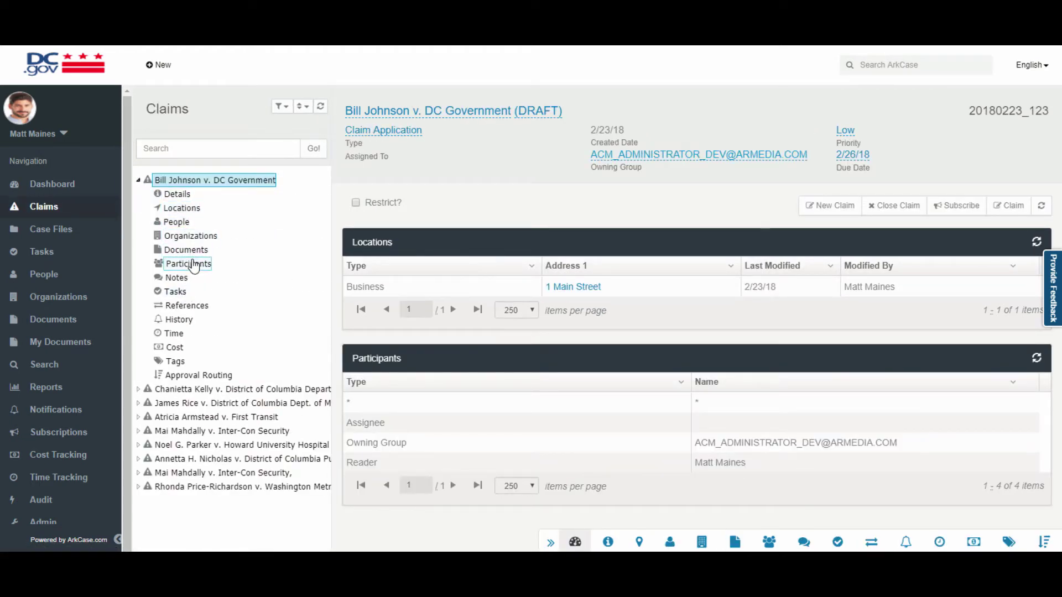
pyautogui.click(177, 222)
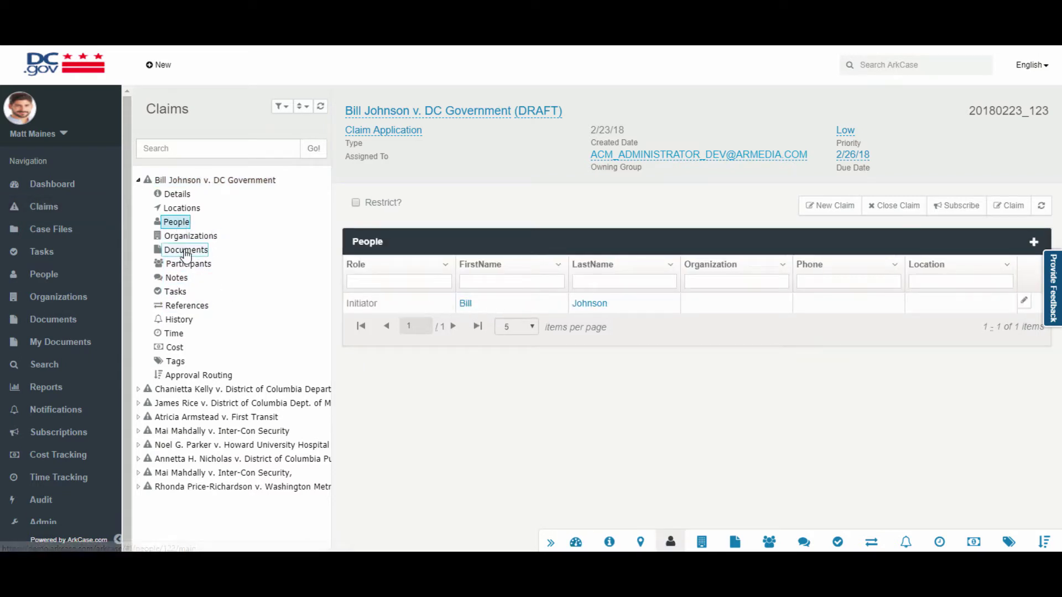
pyautogui.click(200, 237)
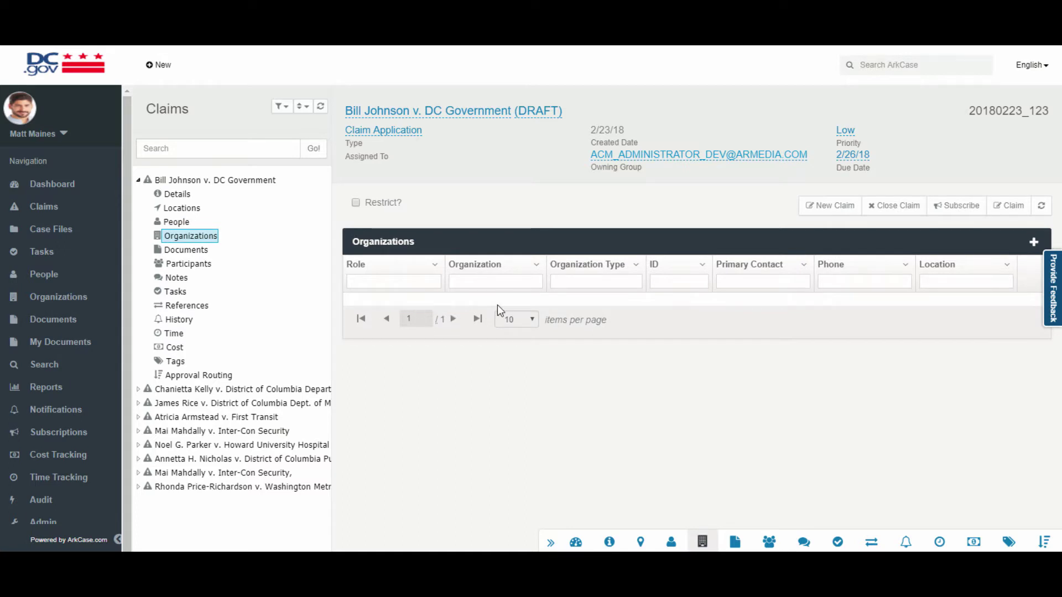
pyautogui.click(186, 250)
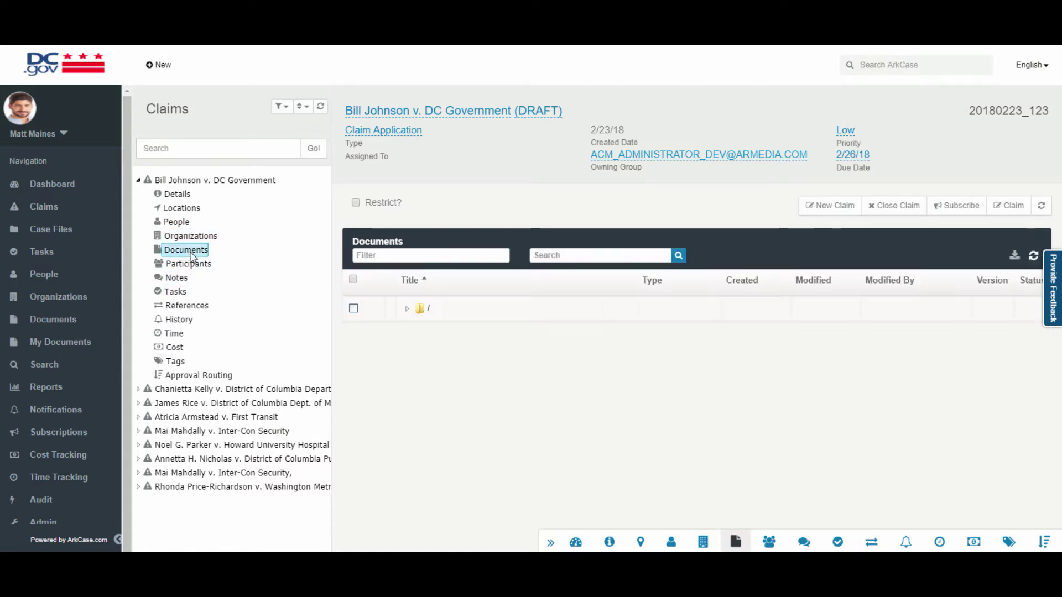
pyautogui.click(406, 309)
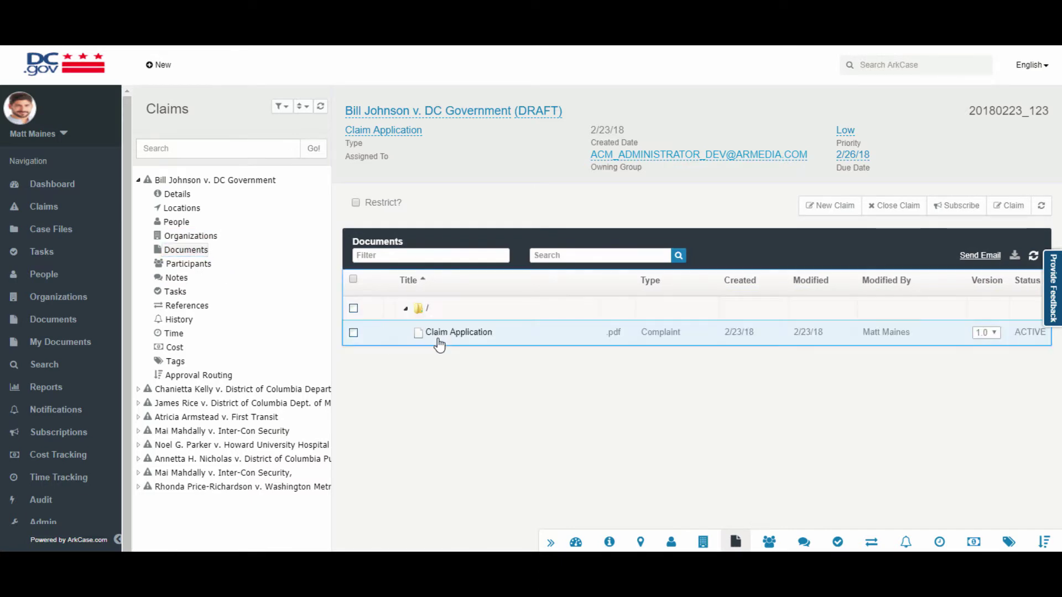
pyautogui.click(476, 334)
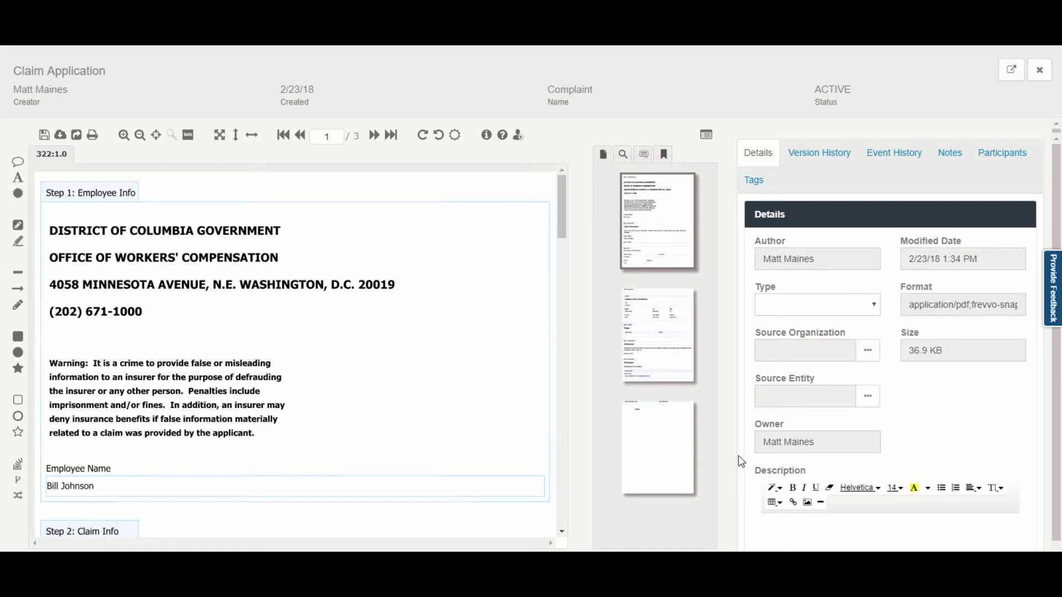
# Page through the form's three pages, fit the page to the window, and page through the enlarged viewer.
pyautogui.click(659, 331)
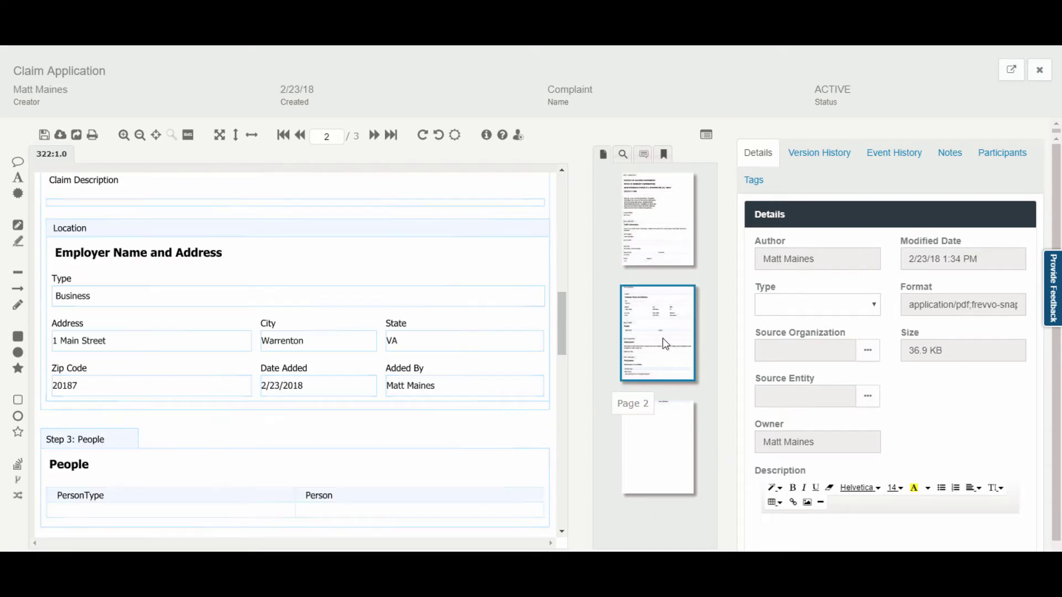
pyautogui.click(662, 447)
pyautogui.click(658, 232)
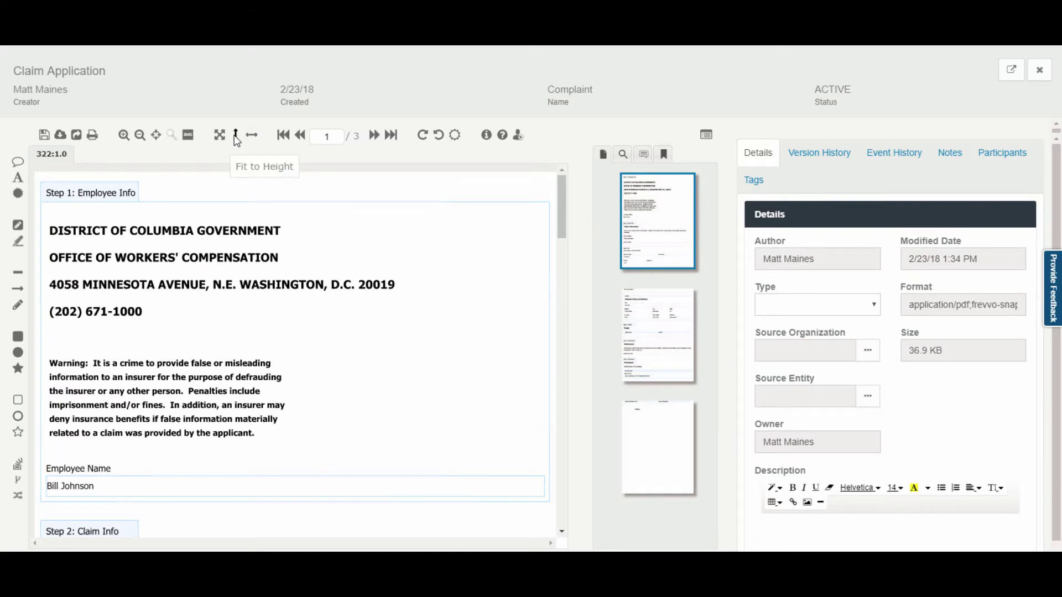
pyautogui.click(220, 136)
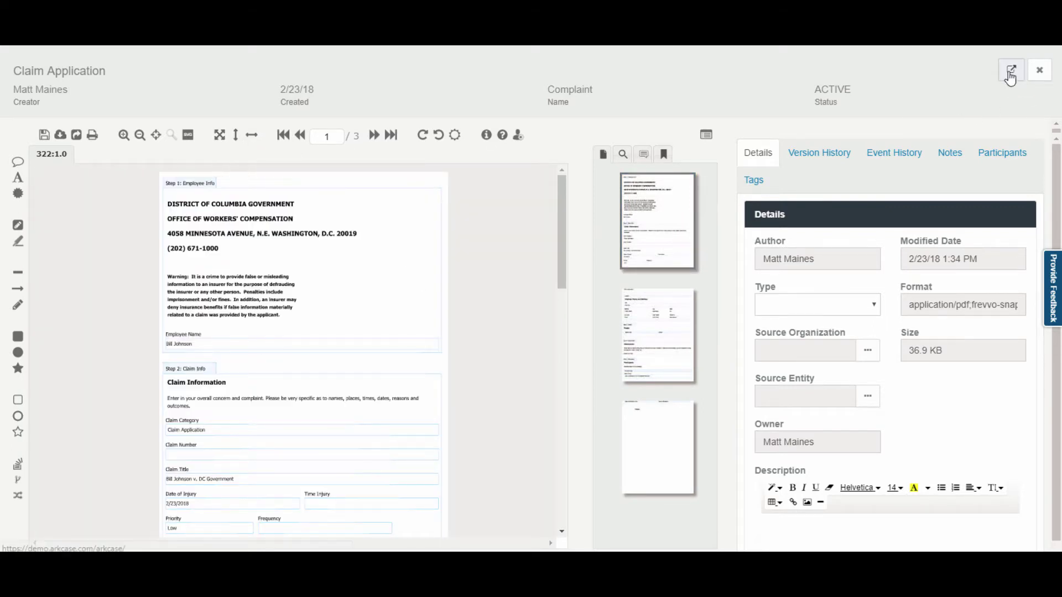
pyautogui.click(1012, 70)
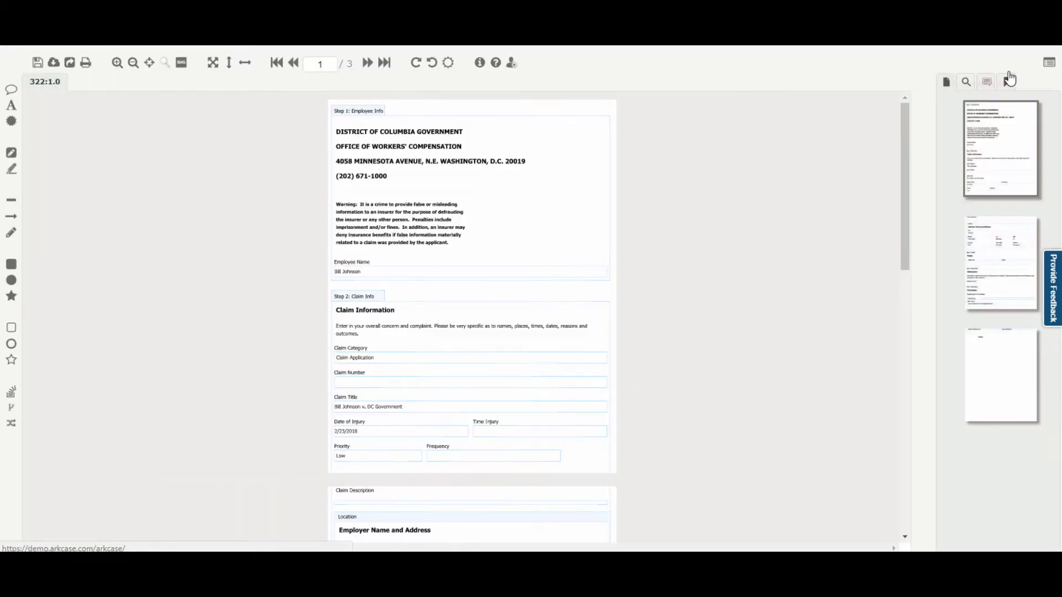
pyautogui.click(1014, 263)
pyautogui.click(1016, 374)
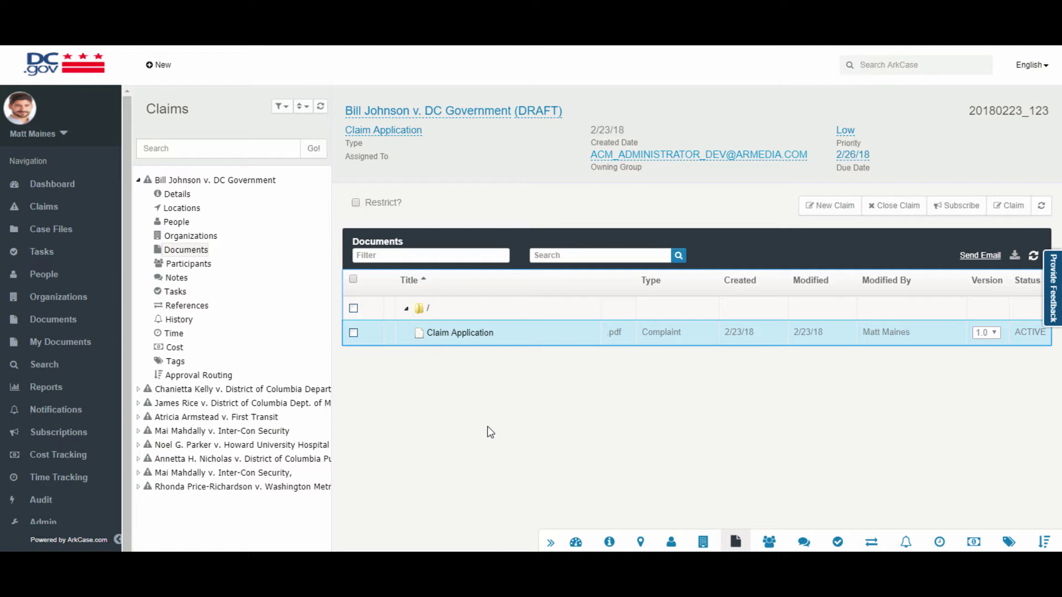
# Generate a Claim Application Letter correspondence in the / folder and open the new letter.
pyautogui.rightClick(417, 309)
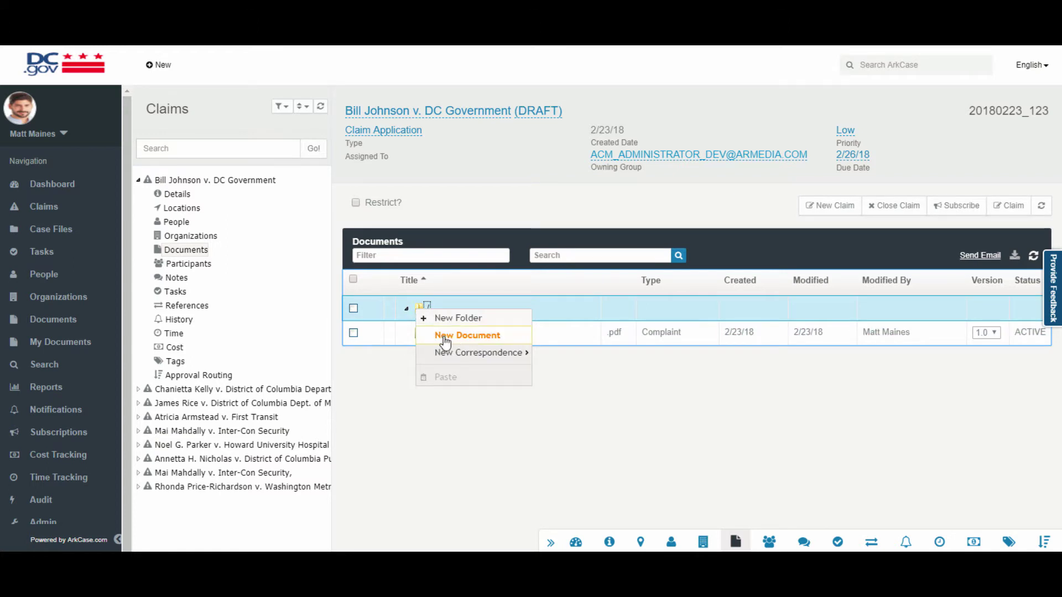
pyautogui.moveTo(461, 362)
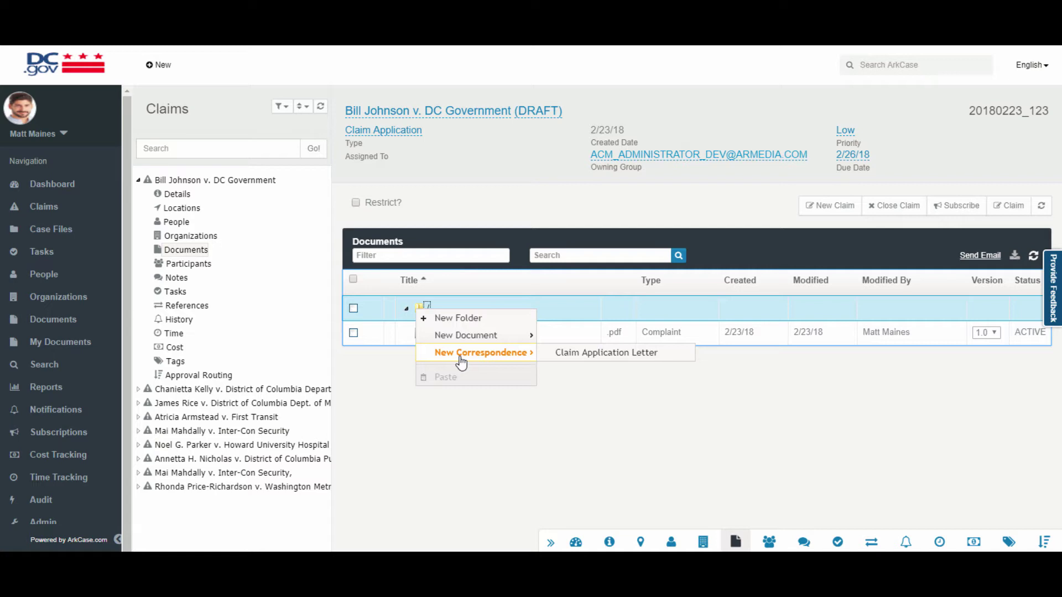
pyautogui.click(583, 357)
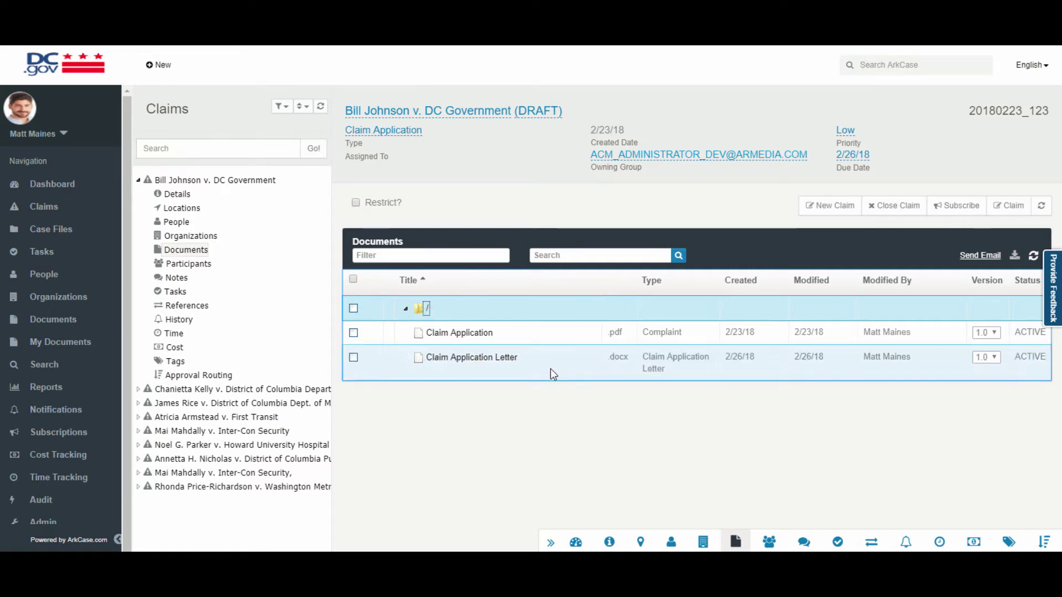
pyautogui.click(550, 368)
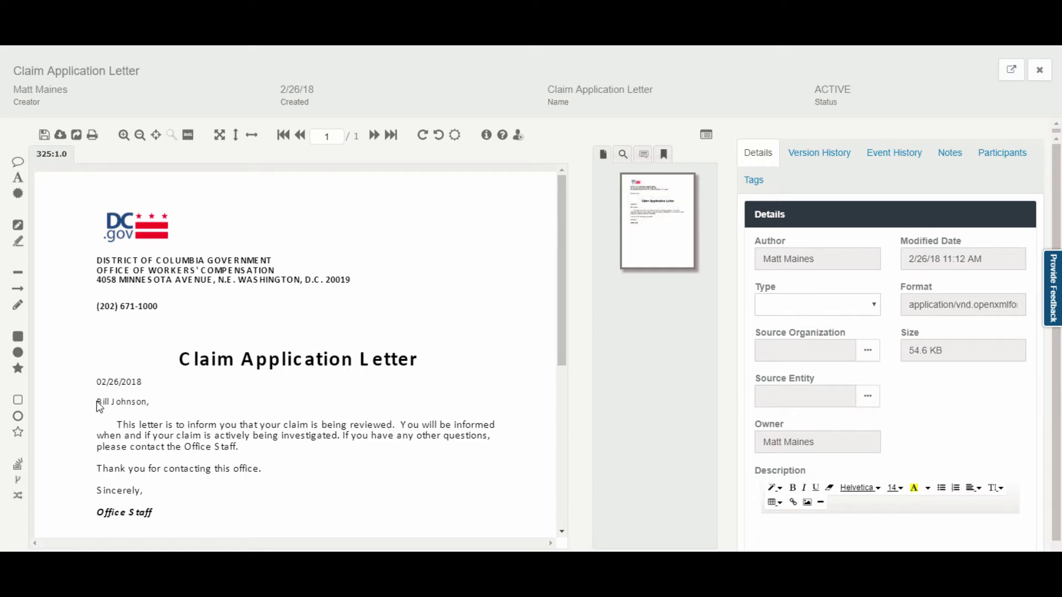
# Select the addressee's name line in the Claim Application Letter.
pyautogui.moveTo(96, 404); pyautogui.dragTo(147, 407)
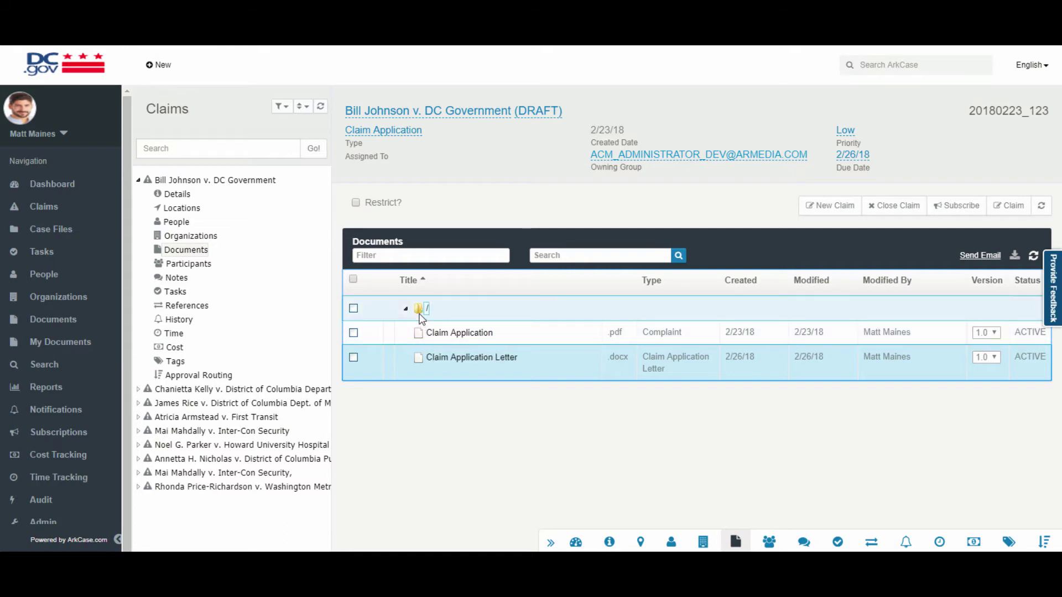
# Create a new folder named Demo under the root / folder.
pyautogui.rightClick(422, 310)
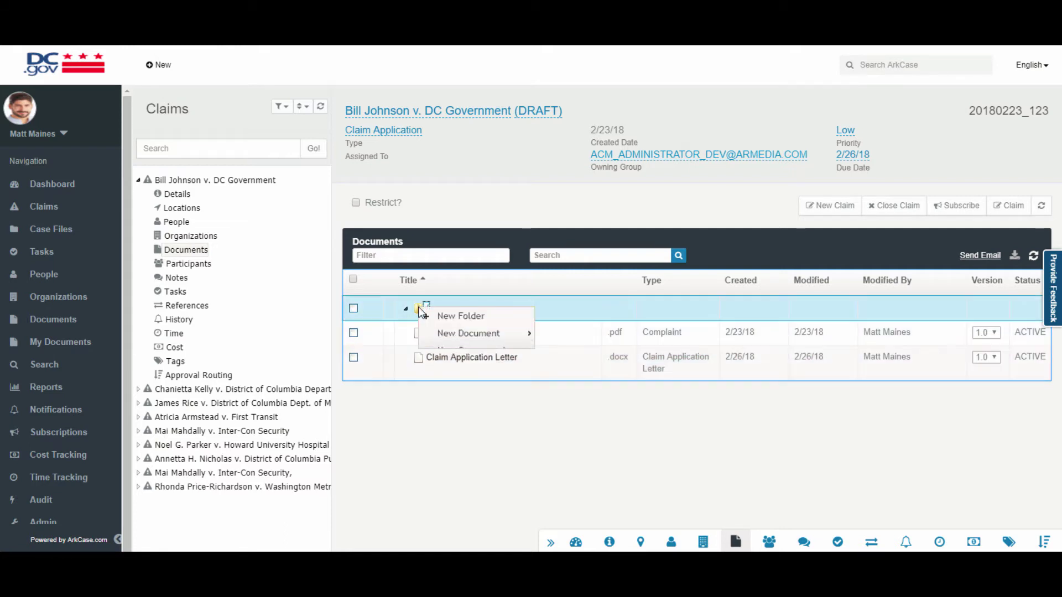
pyautogui.click(450, 316)
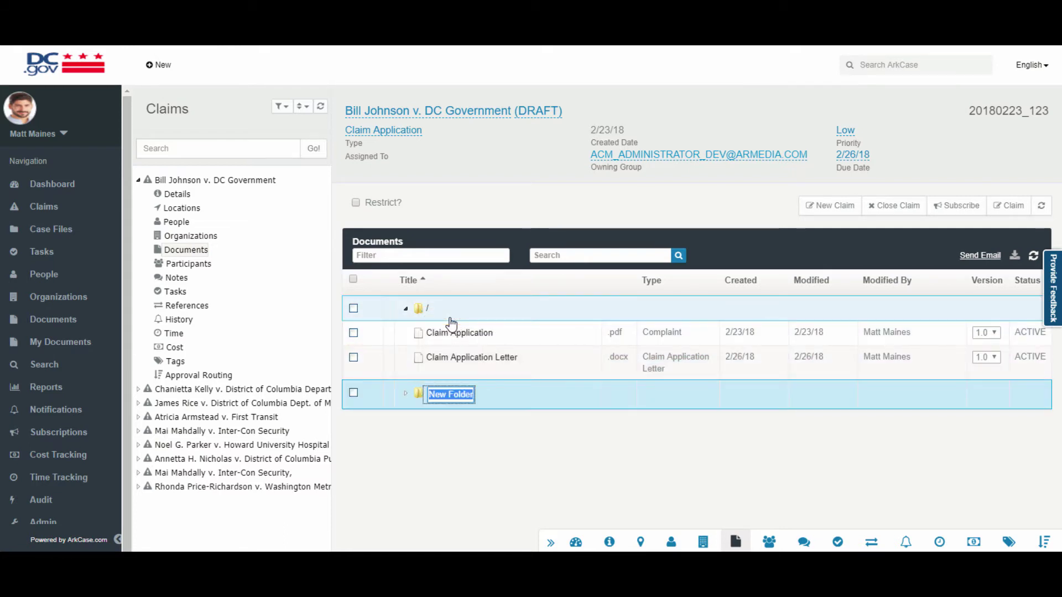
pyautogui.write('Demo')
pyautogui.press('Return')
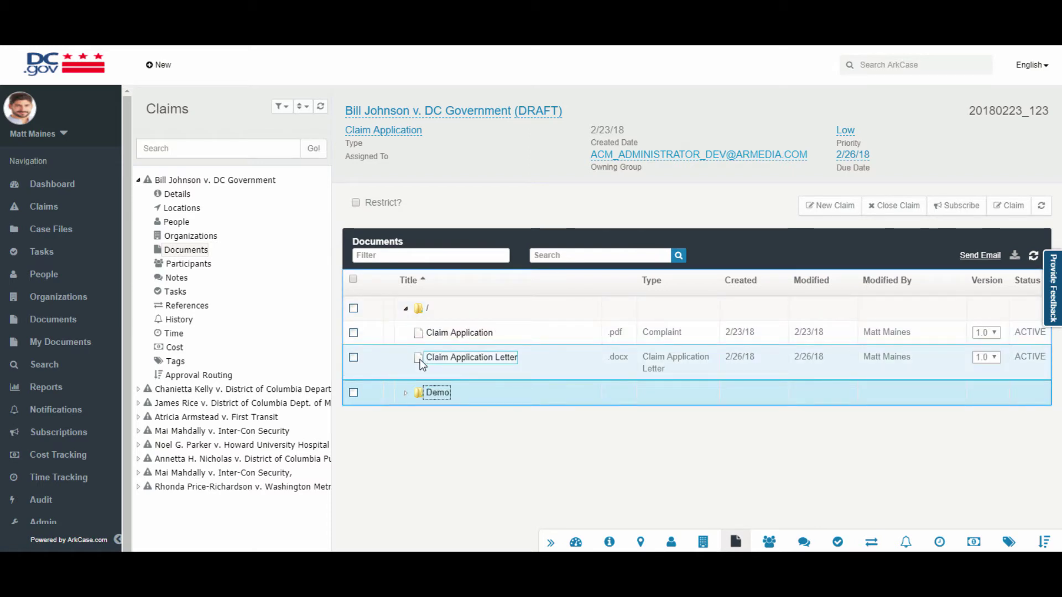
# Move the Claim Application Letter into Demo and tick both it and the Claim Application document.
pyautogui.moveTo(420, 364); pyautogui.dragTo(423, 394)
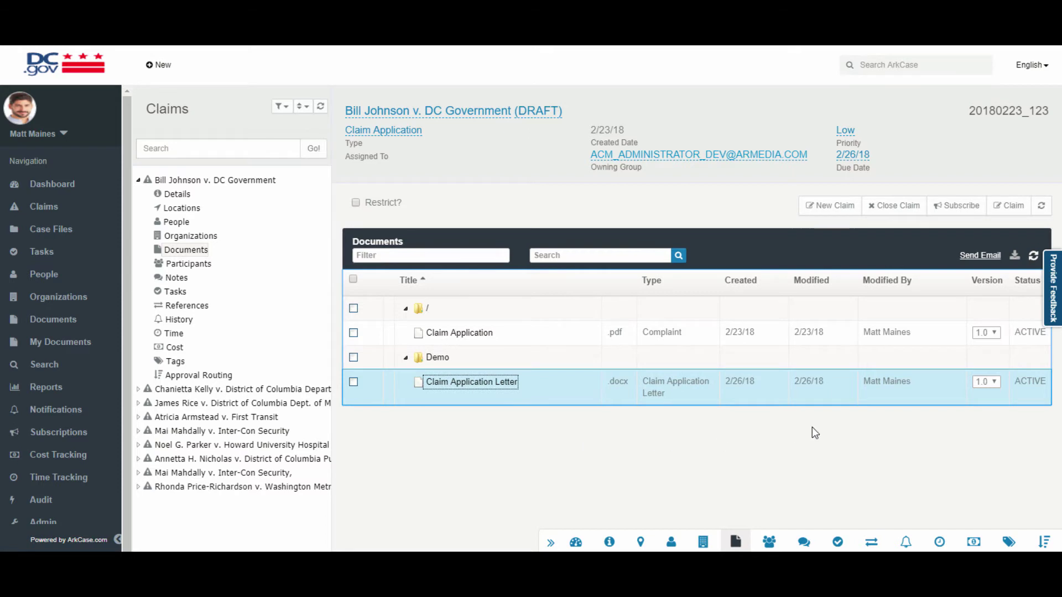
pyautogui.click(353, 382)
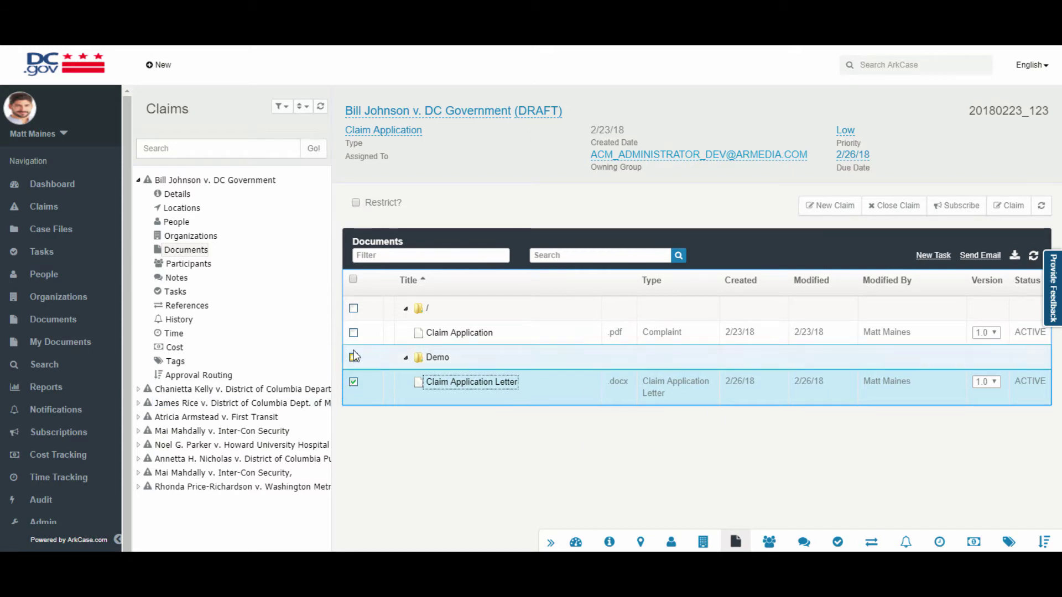
pyautogui.click(353, 332)
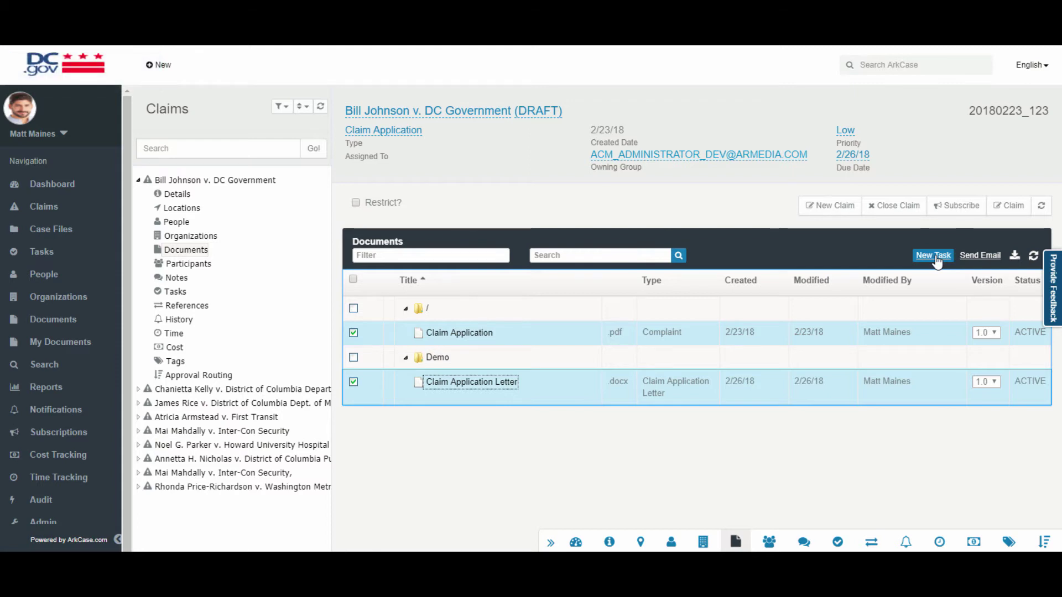
# Start an email with both claim documents attached, then cancel it without sending.
pyautogui.click(984, 260)
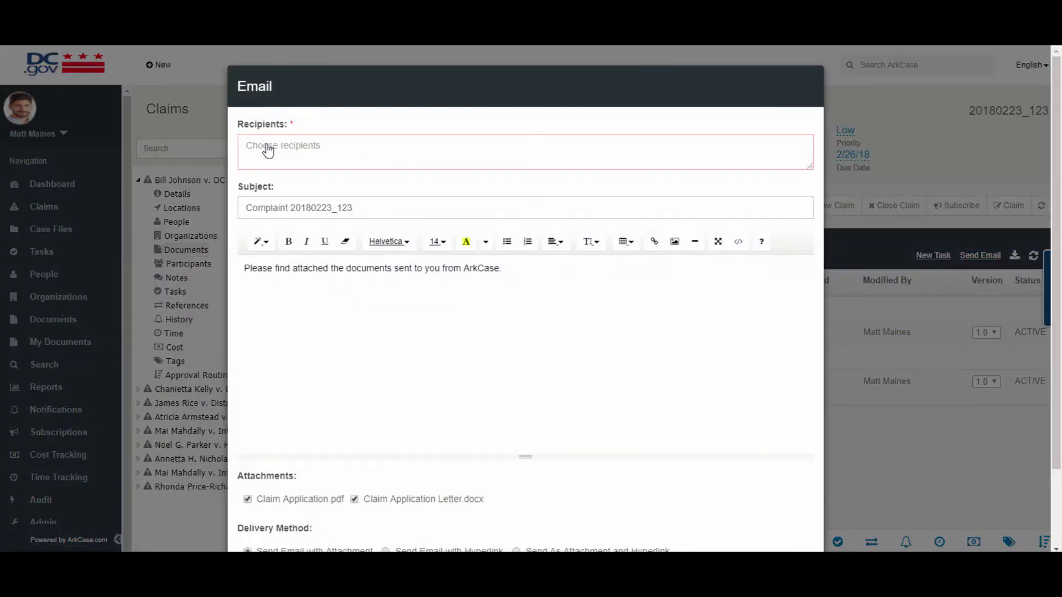
pyautogui.scroll(-2, 287, 182)
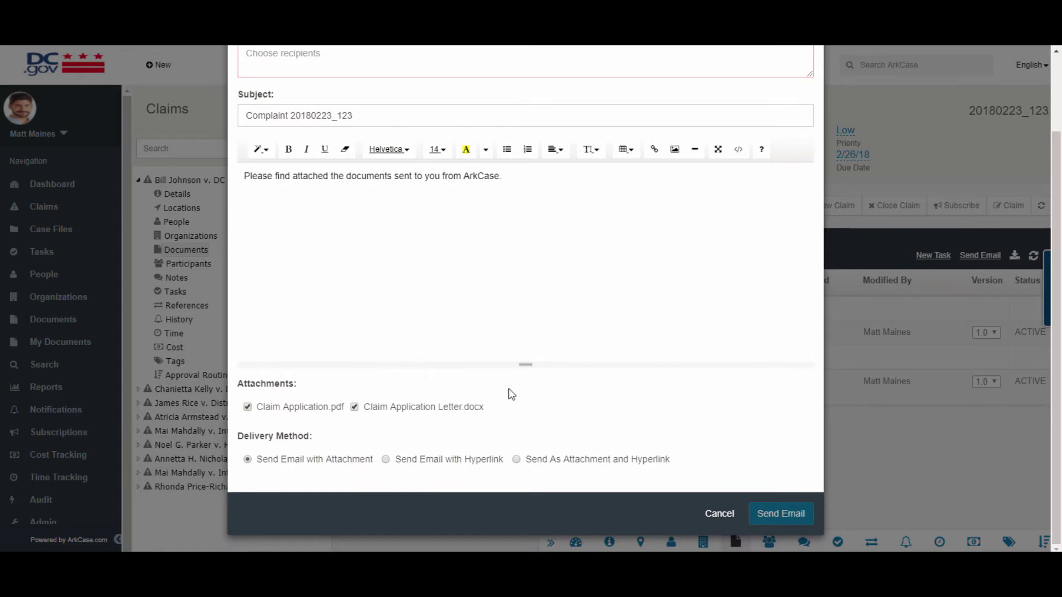
pyautogui.click(719, 514)
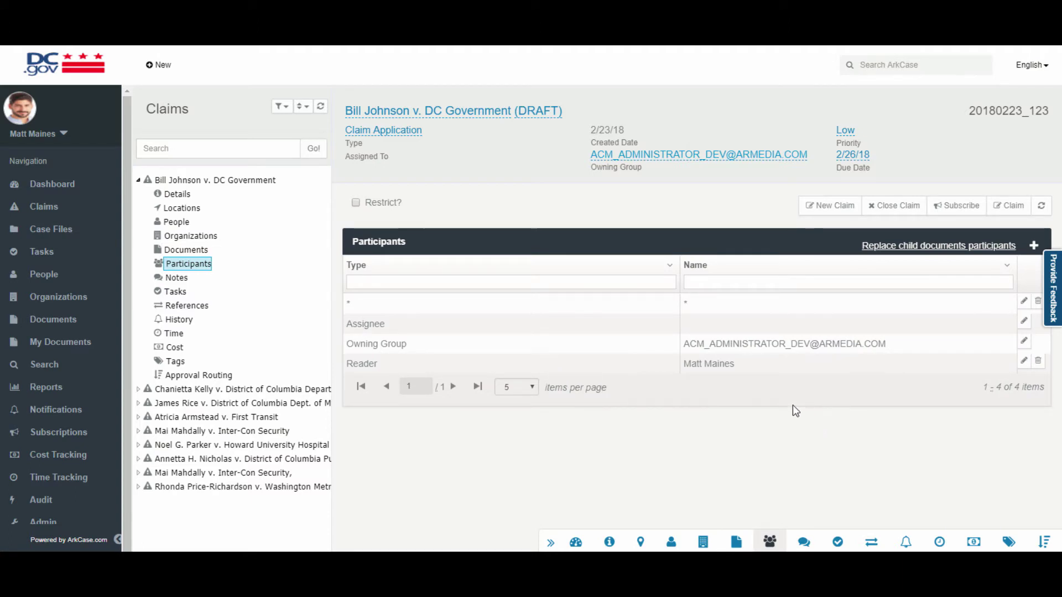
# Begin adding a participant, abandon it without choosing a type, and view the claim's Notes.
pyautogui.click(1034, 246)
pyautogui.click(330, 146)
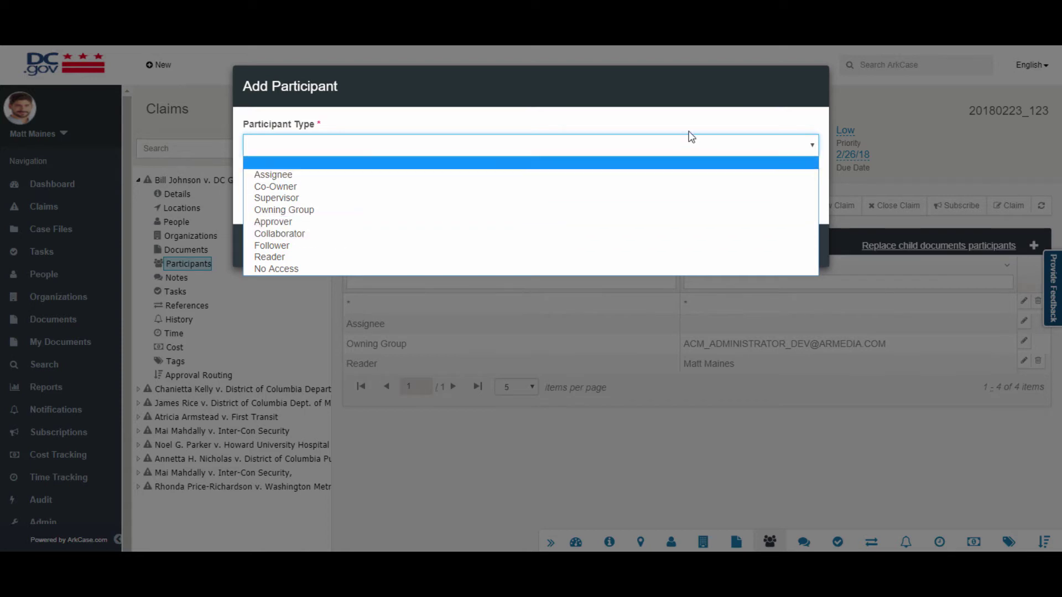
pyautogui.click(668, 93)
pyautogui.click(804, 542)
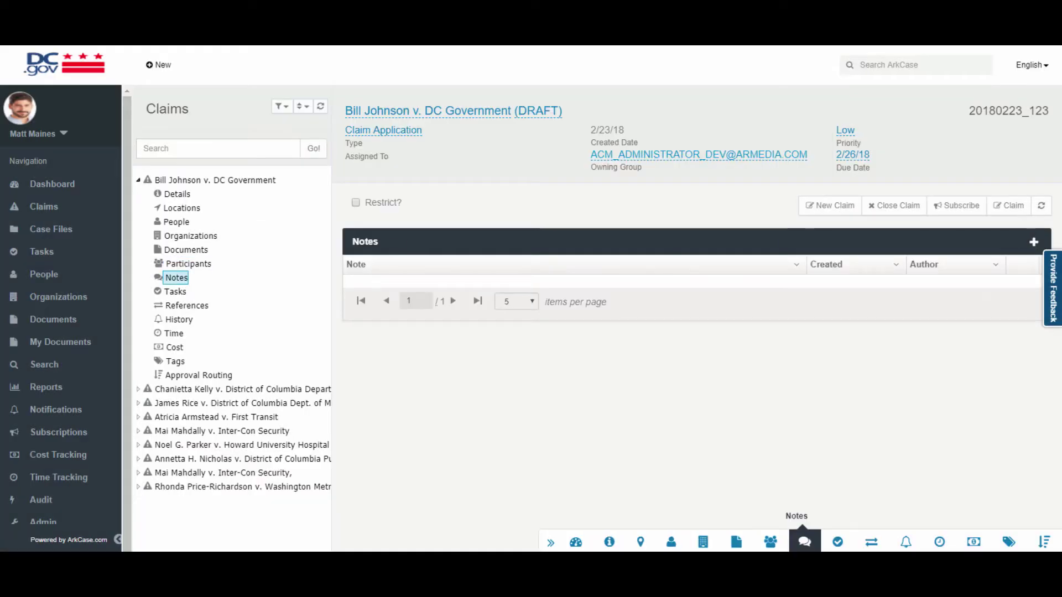
# View the claim's Tasks, References and History of events.
pyautogui.click(837, 542)
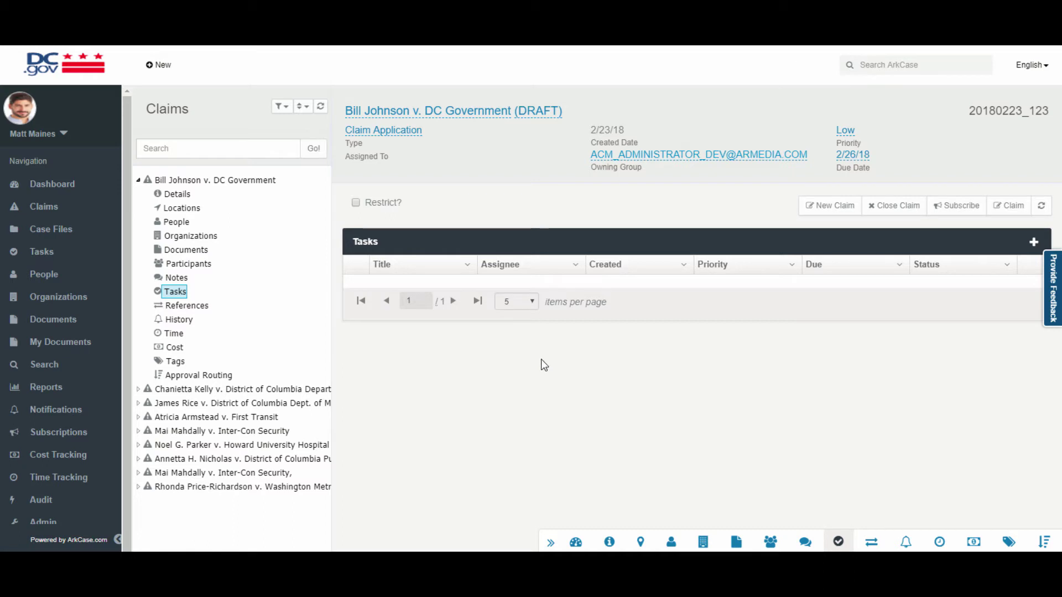
pyautogui.click(872, 542)
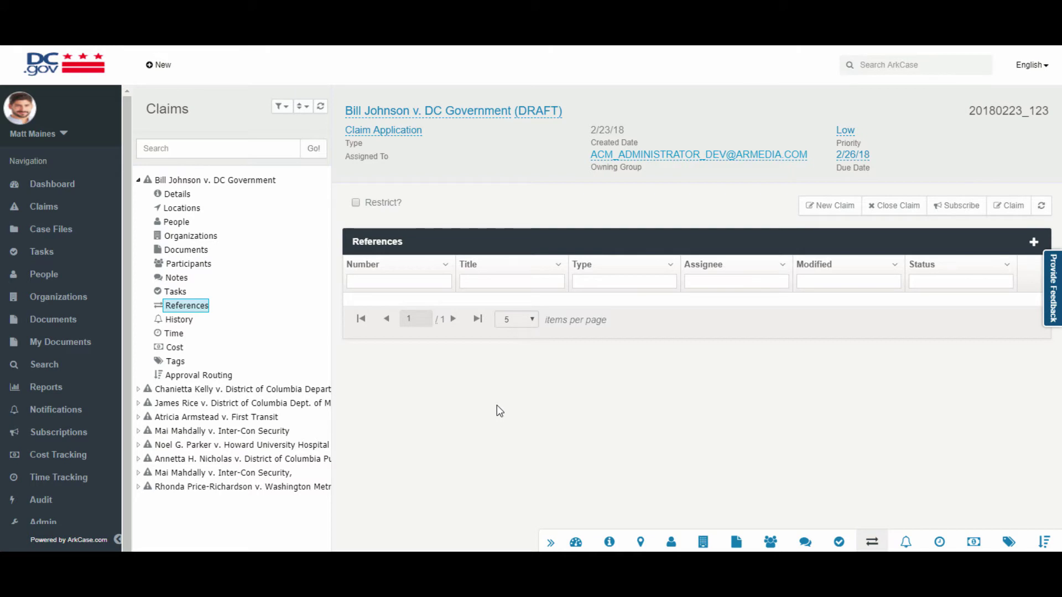
pyautogui.click(904, 544)
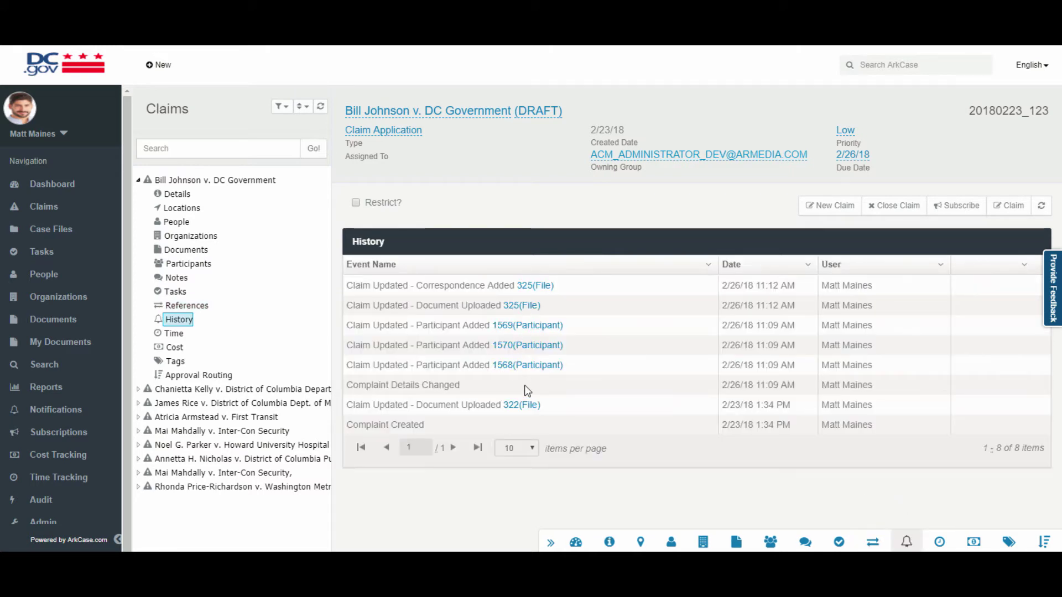
# Check the claim's Time, Cost, Tags and Approval Routing, then go back via Details to the overview.
pyautogui.click(940, 542)
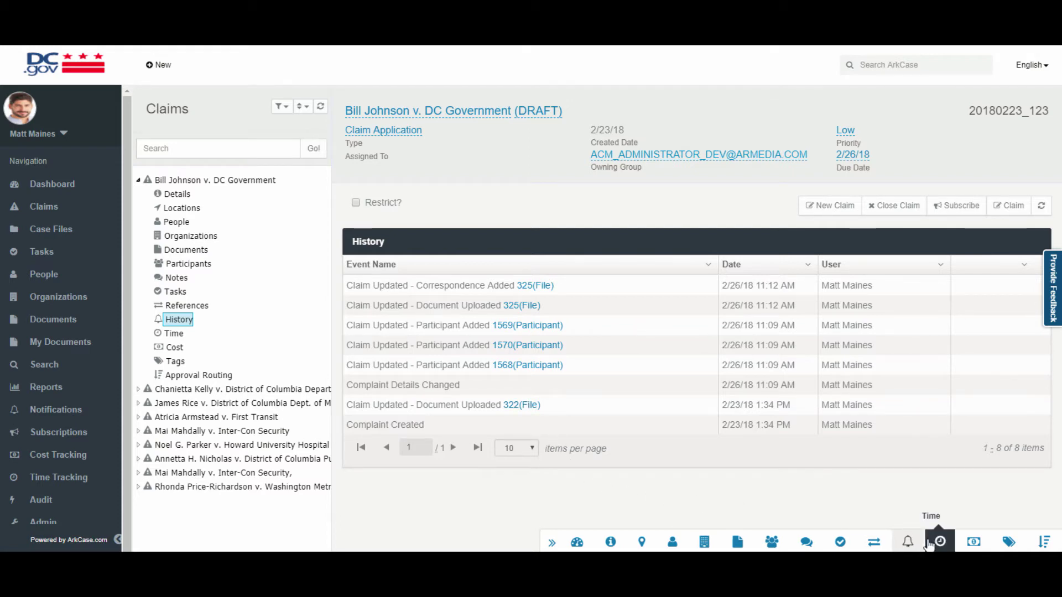
pyautogui.click(973, 543)
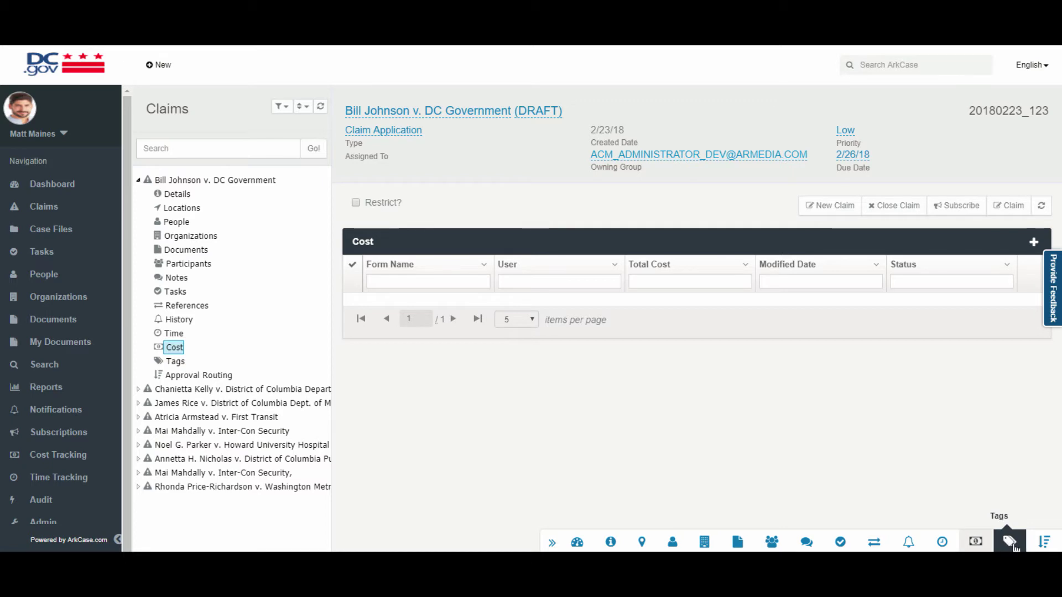
pyautogui.click(1013, 545)
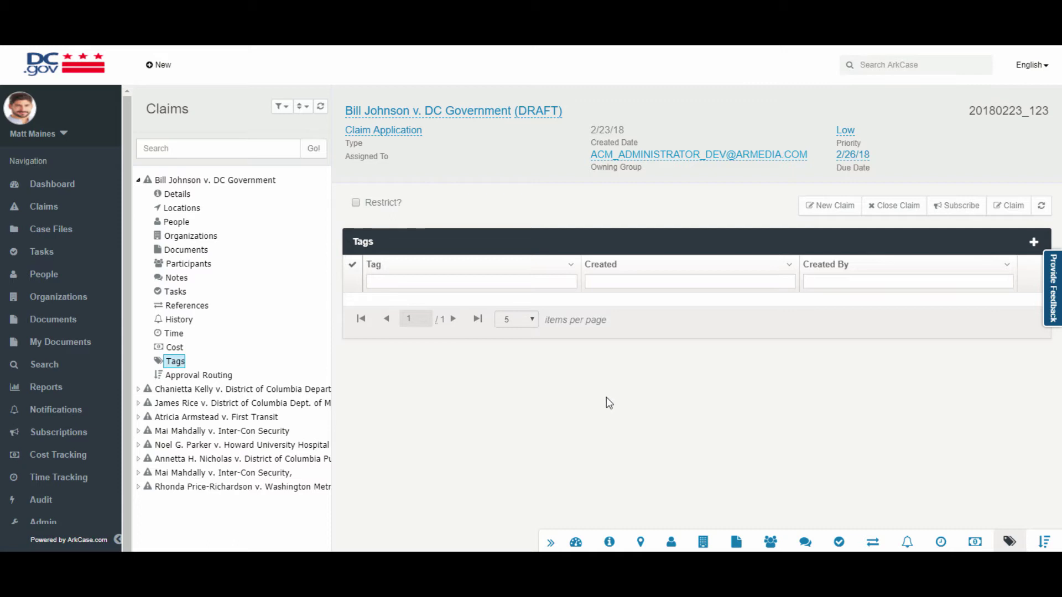
pyautogui.click(1044, 541)
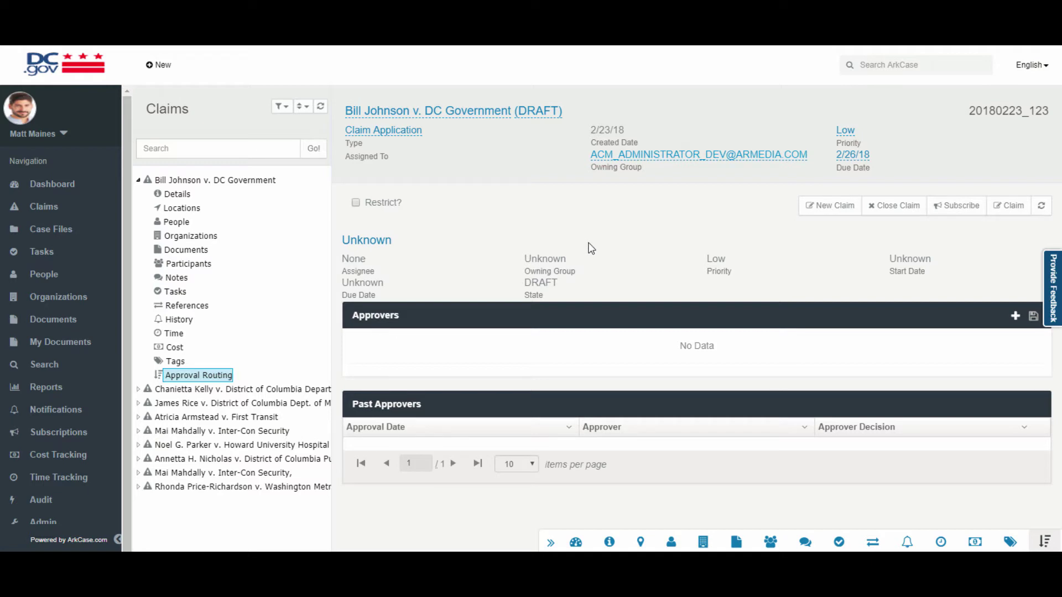
pyautogui.click(164, 195)
pyautogui.click(203, 186)
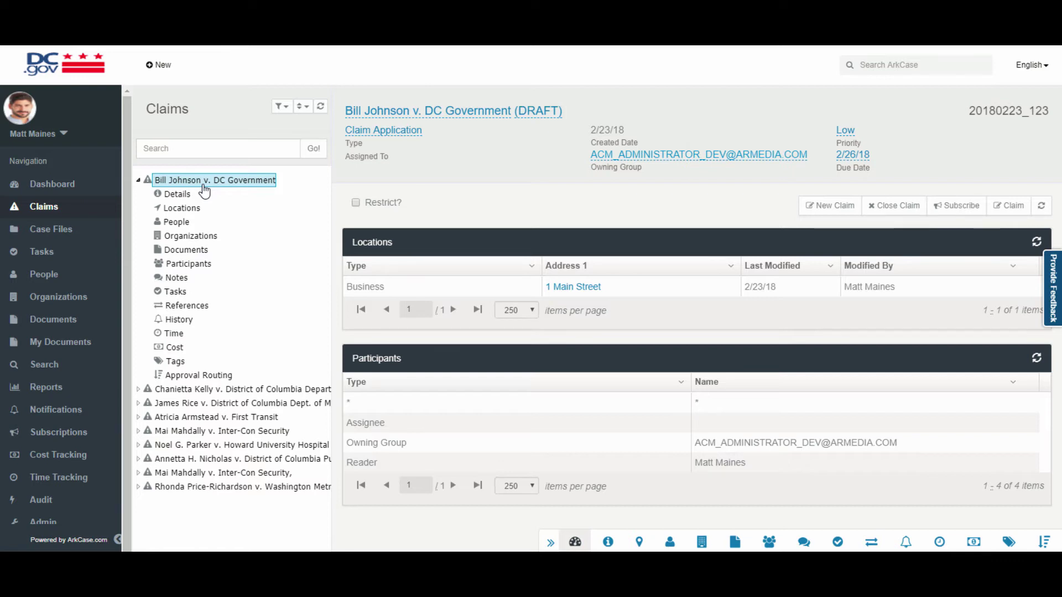
# Start the Close Claim request and set Claim Disposition to Open Investigation.
pyautogui.click(892, 206)
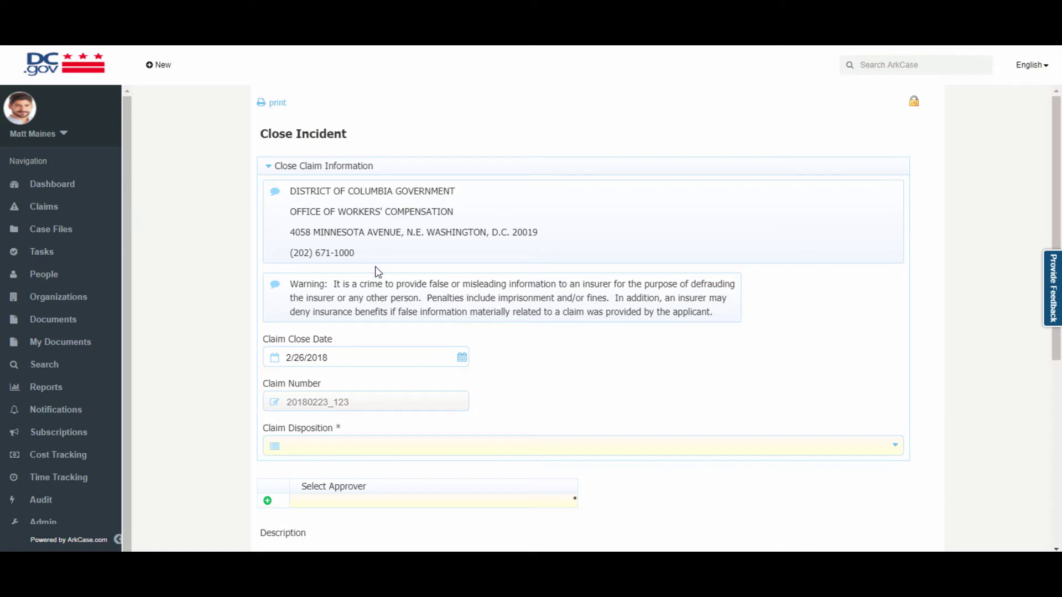
pyautogui.scroll(-2, 479, 304)
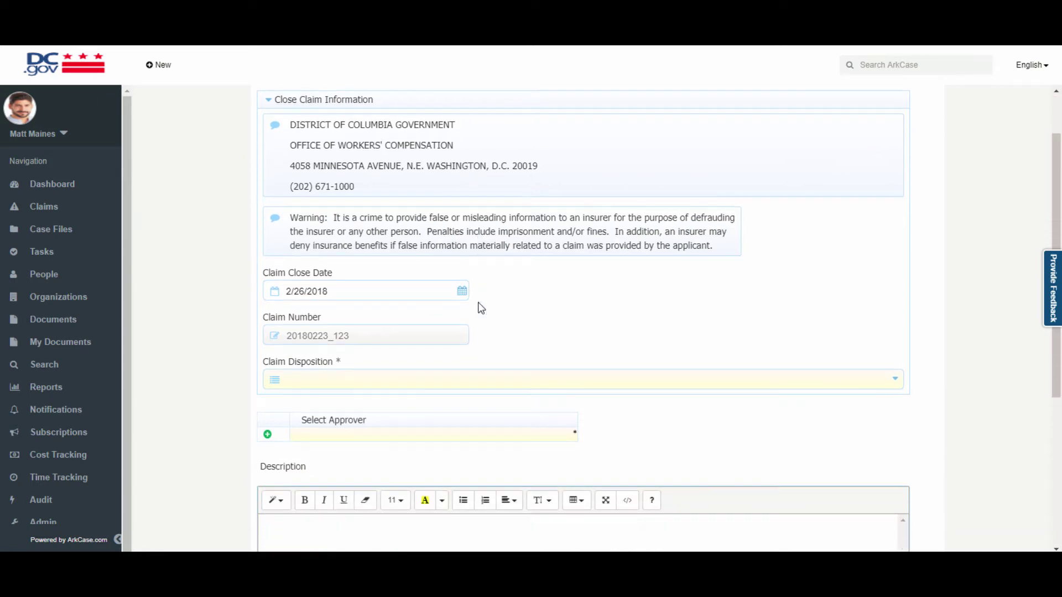
pyautogui.scroll(-1, 480, 310)
pyautogui.click(386, 254)
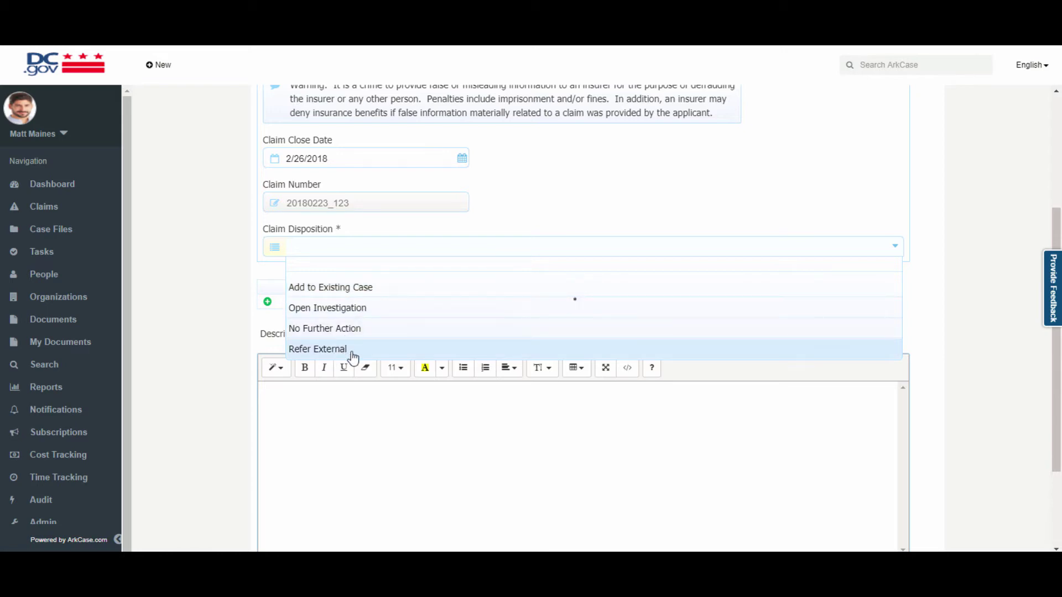
pyautogui.click(349, 307)
# Search for the approver by name, select them under Select Approver, and confirm.
pyautogui.click(341, 302)
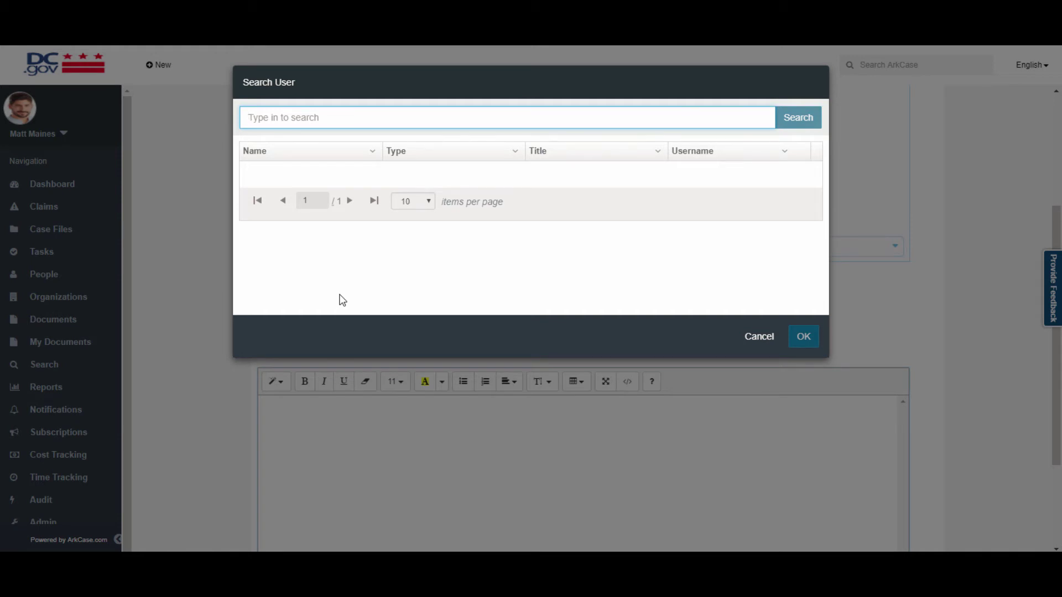
pyautogui.write('sally')
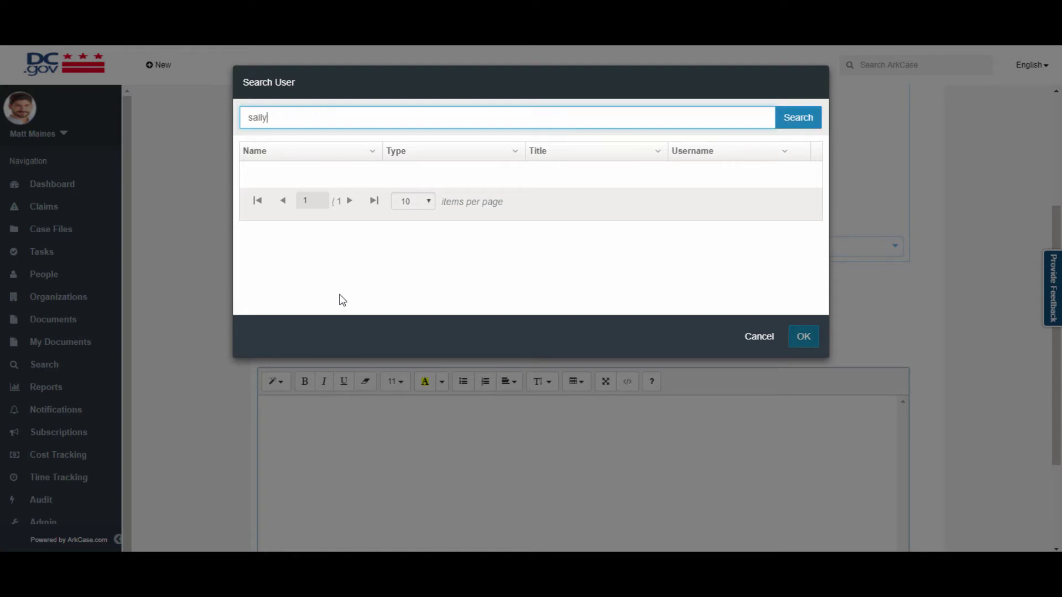
pyautogui.click(339, 180)
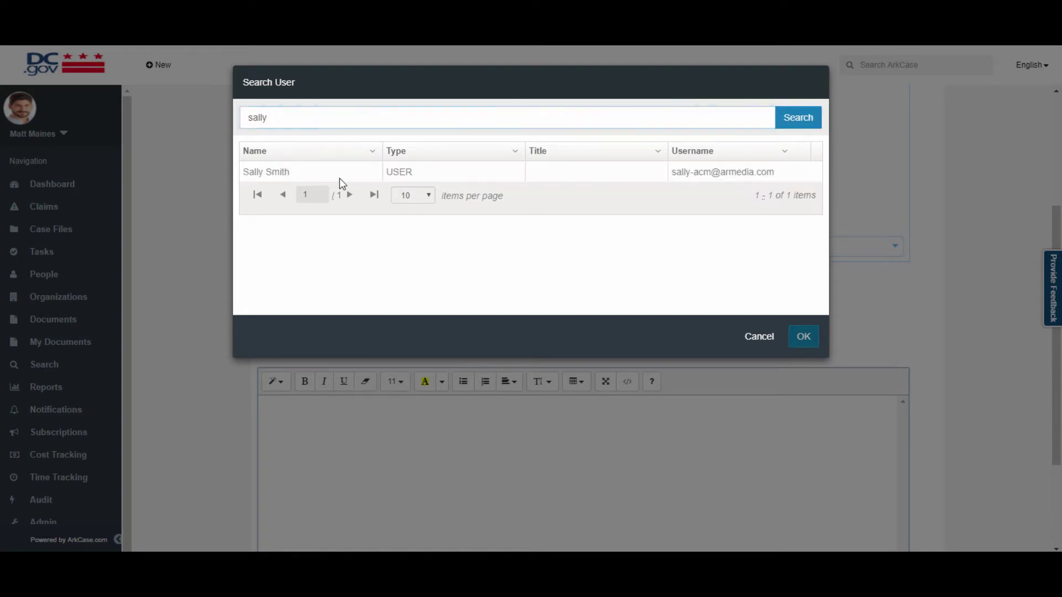
pyautogui.click(804, 346)
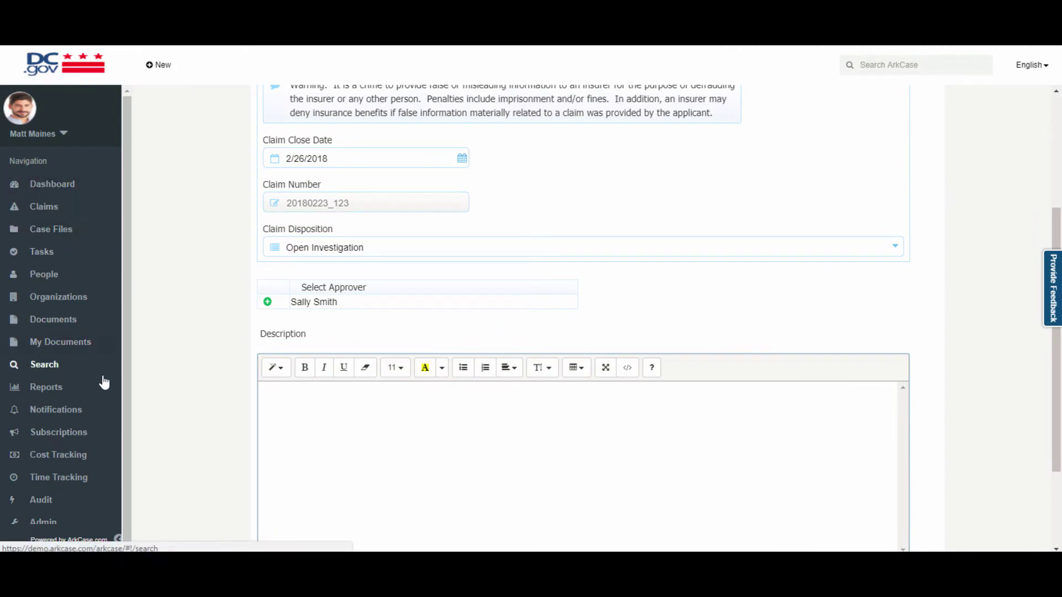
pyautogui.scroll(-3, 175, 446)
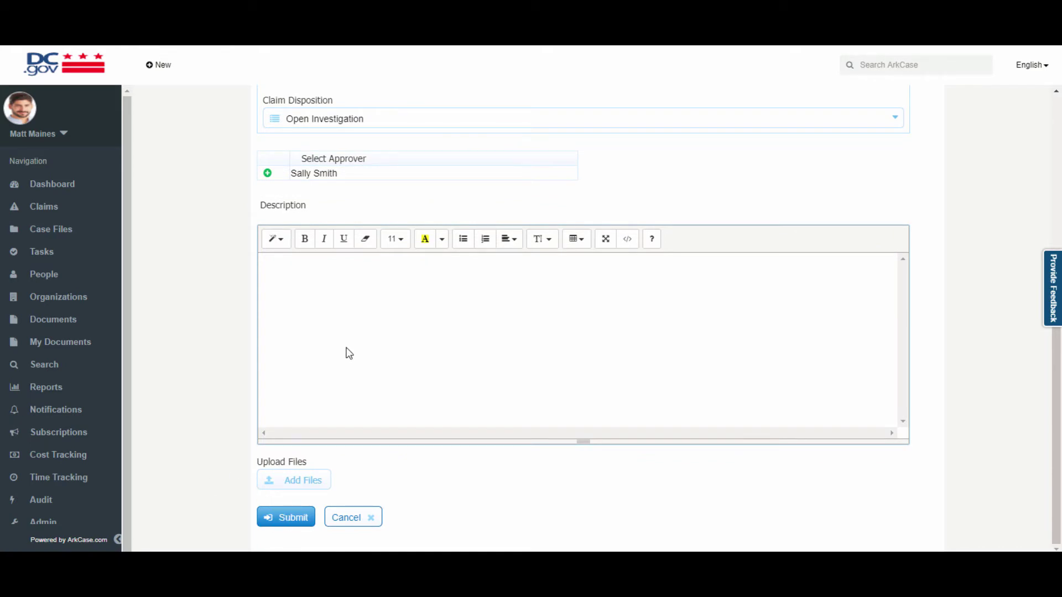
# Submit the close request, check the claim's new close-complaint review task, and log out.
pyautogui.click(295, 518)
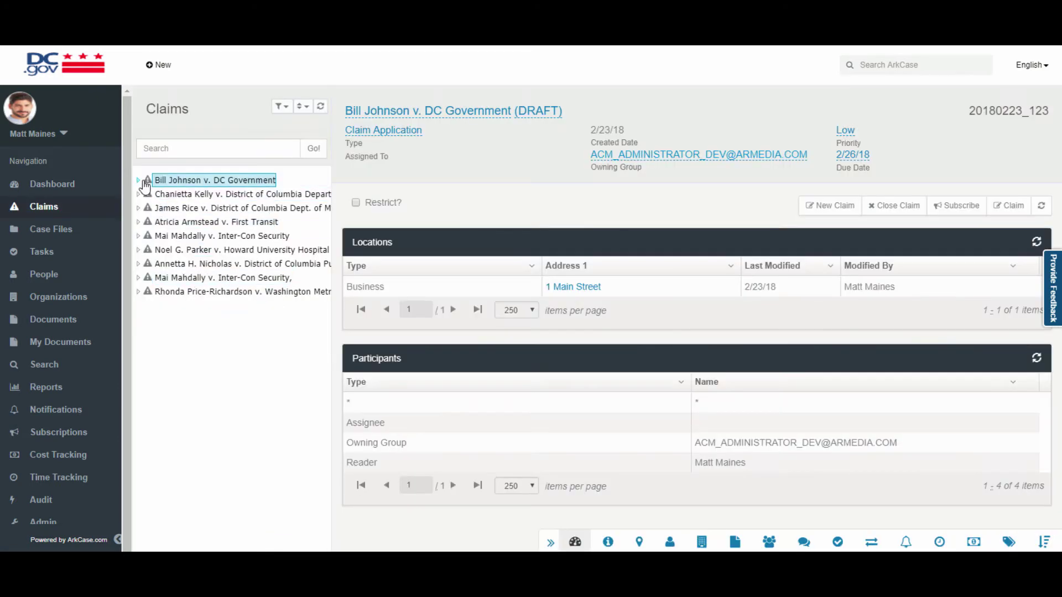
pyautogui.click(139, 179)
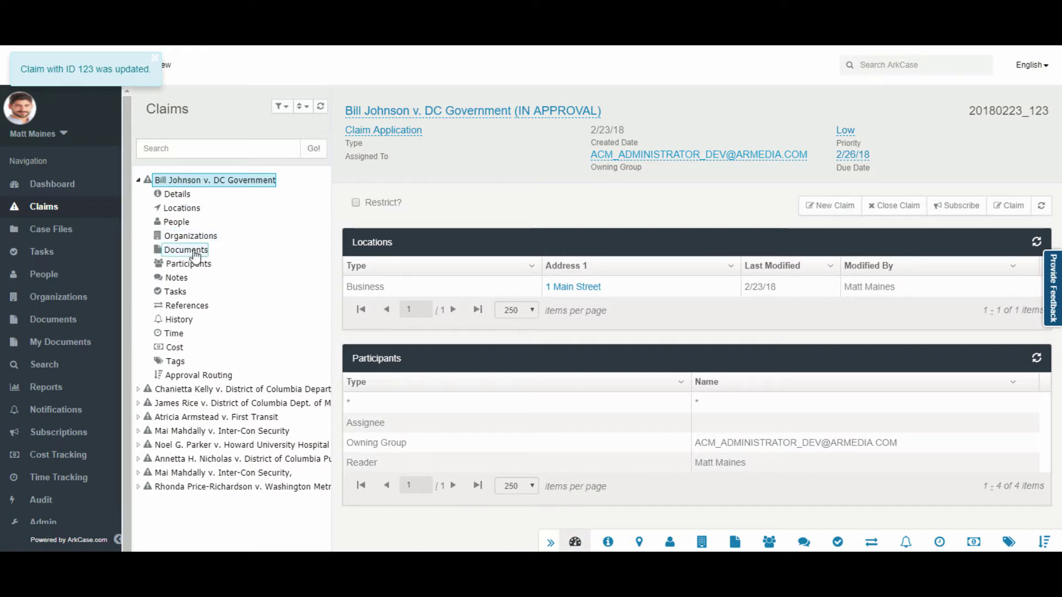
pyautogui.click(184, 293)
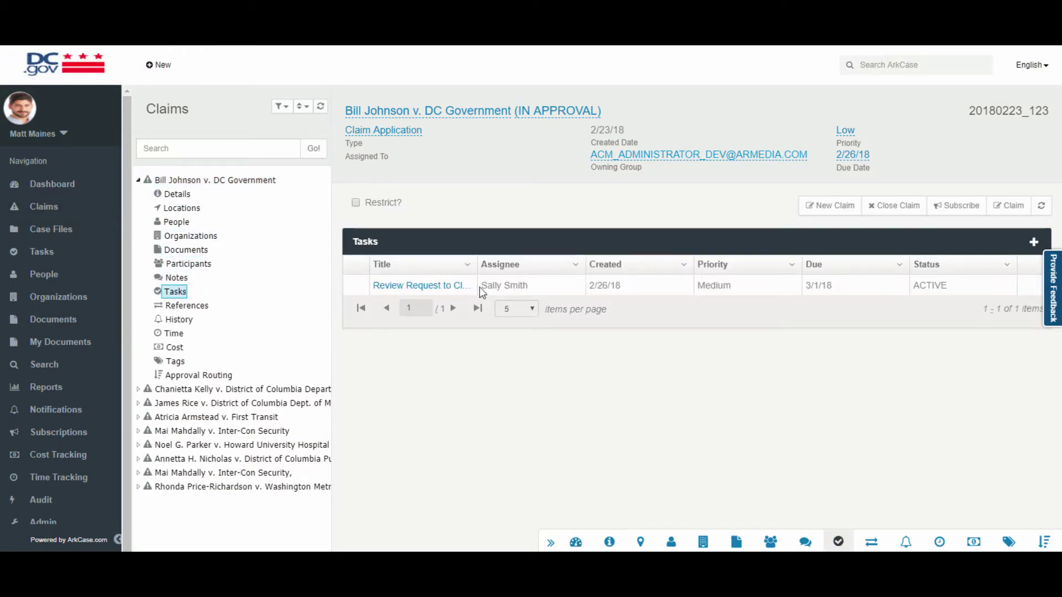
pyautogui.moveTo(479, 268); pyautogui.dragTo(652, 271)
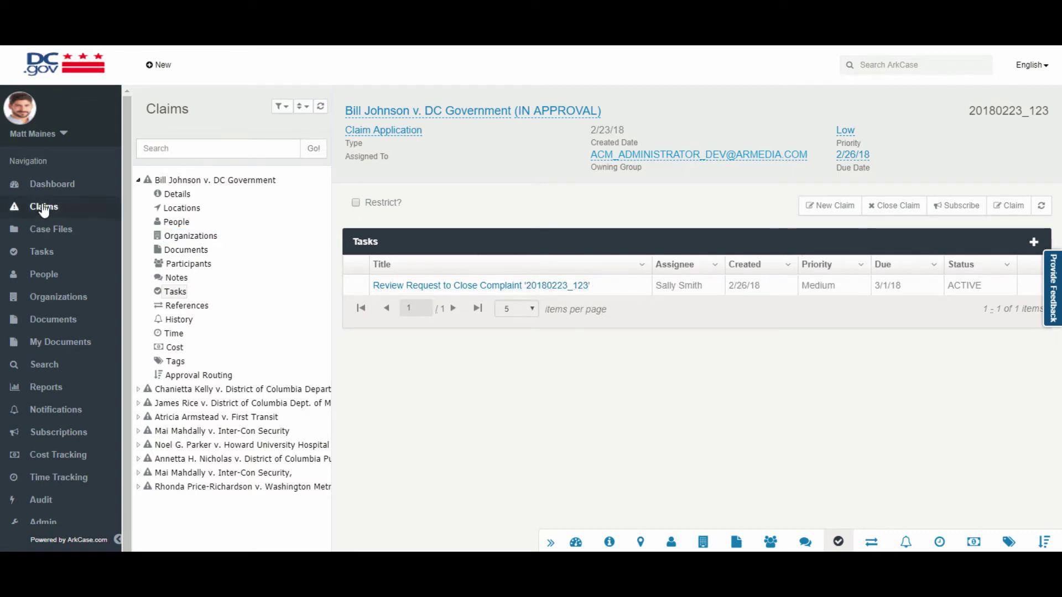
pyautogui.click(61, 134)
pyautogui.click(52, 184)
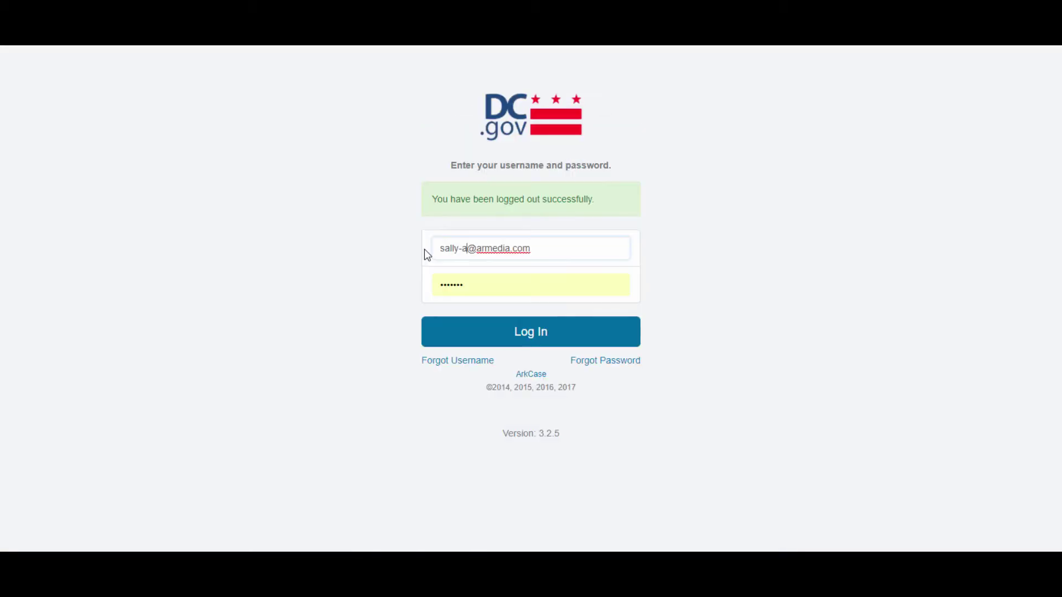
# Sign in to ArkCase with the approver's username and password.
pyautogui.click(532, 336)
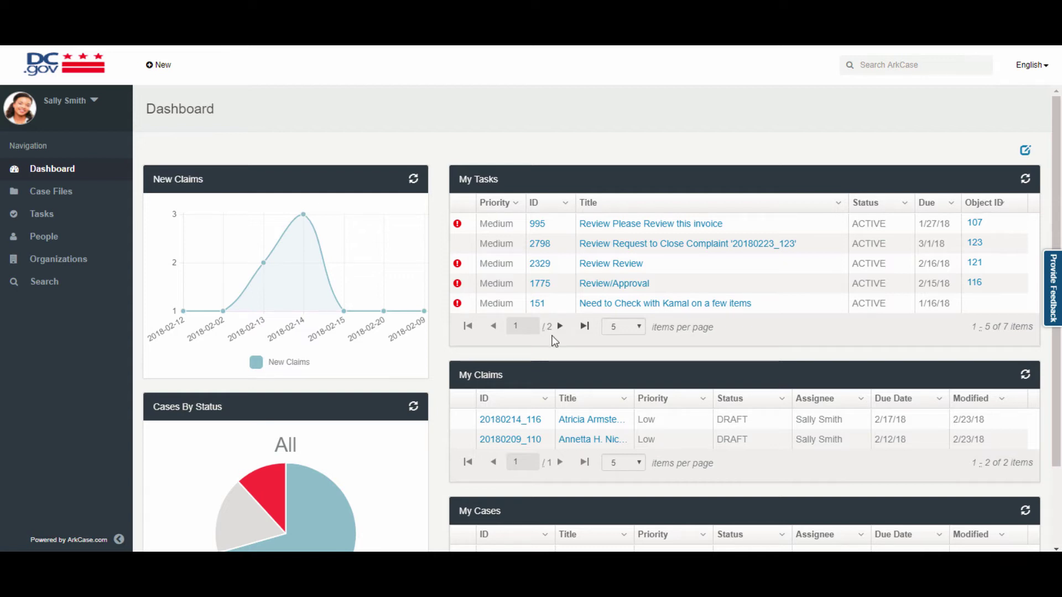
# Open the Review Request to Close Complaint task, check its process diagram and rework details, and approve it.
pyautogui.click(619, 249)
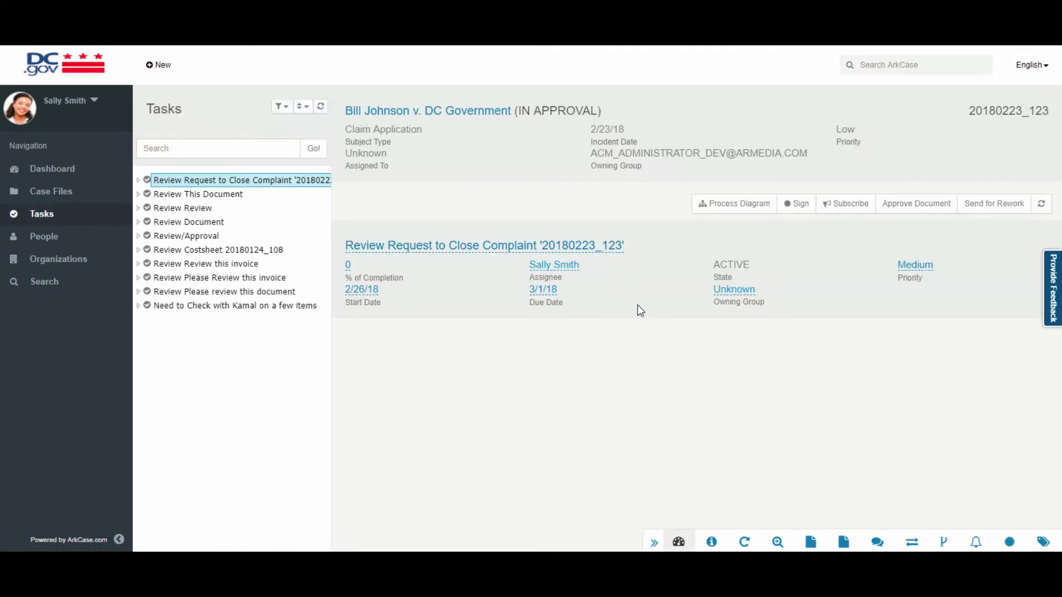
pyautogui.click(724, 206)
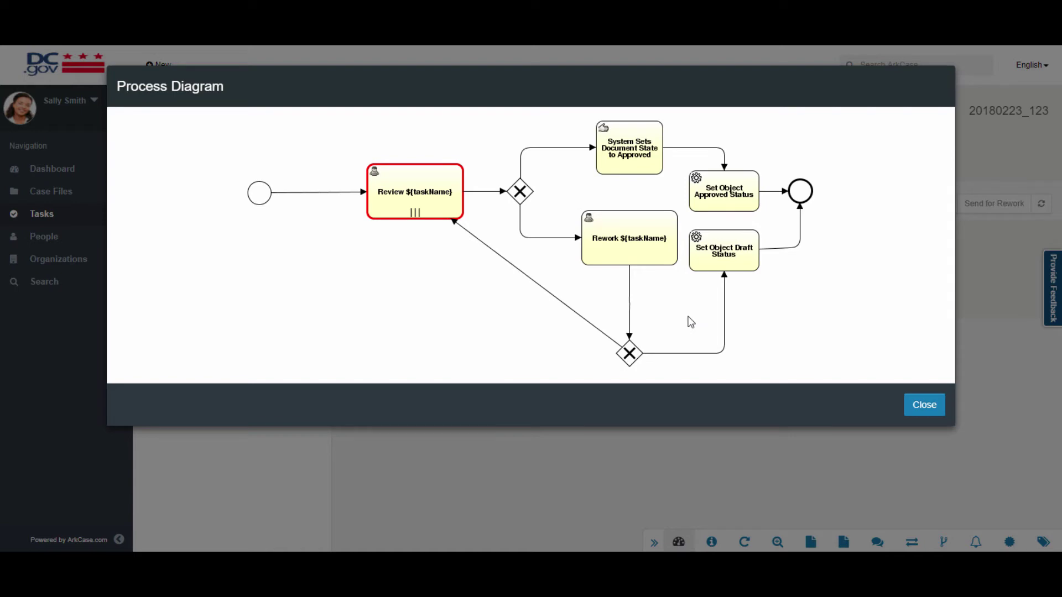
pyautogui.click(922, 404)
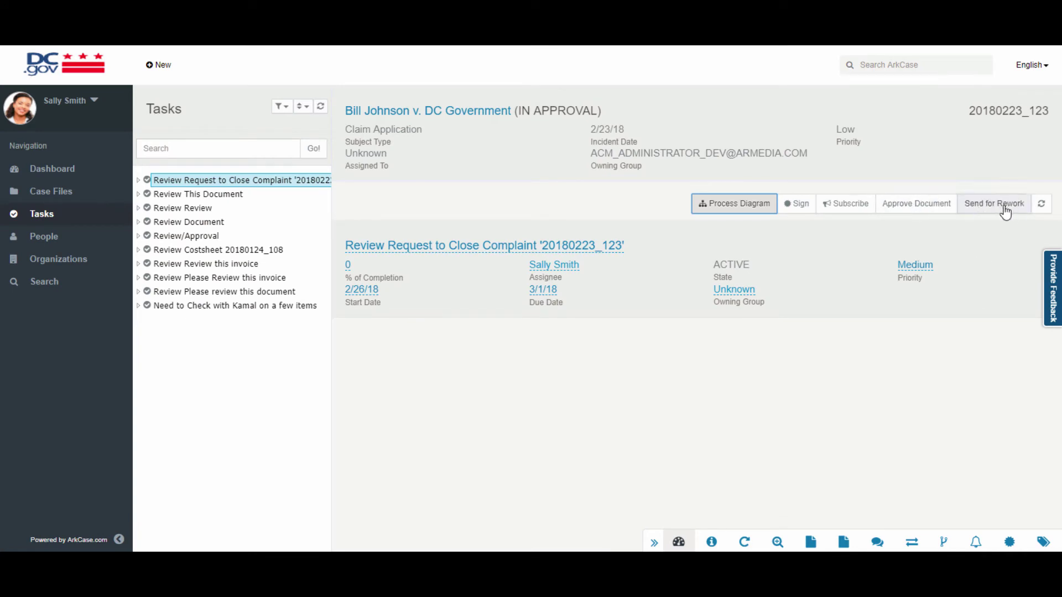
pyautogui.click(744, 542)
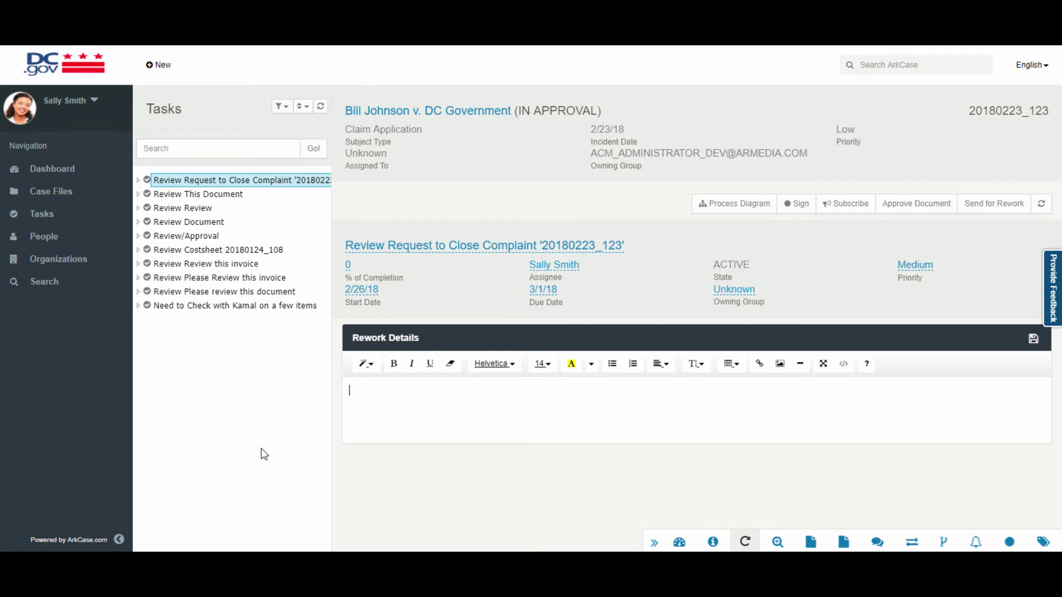
pyautogui.click(935, 206)
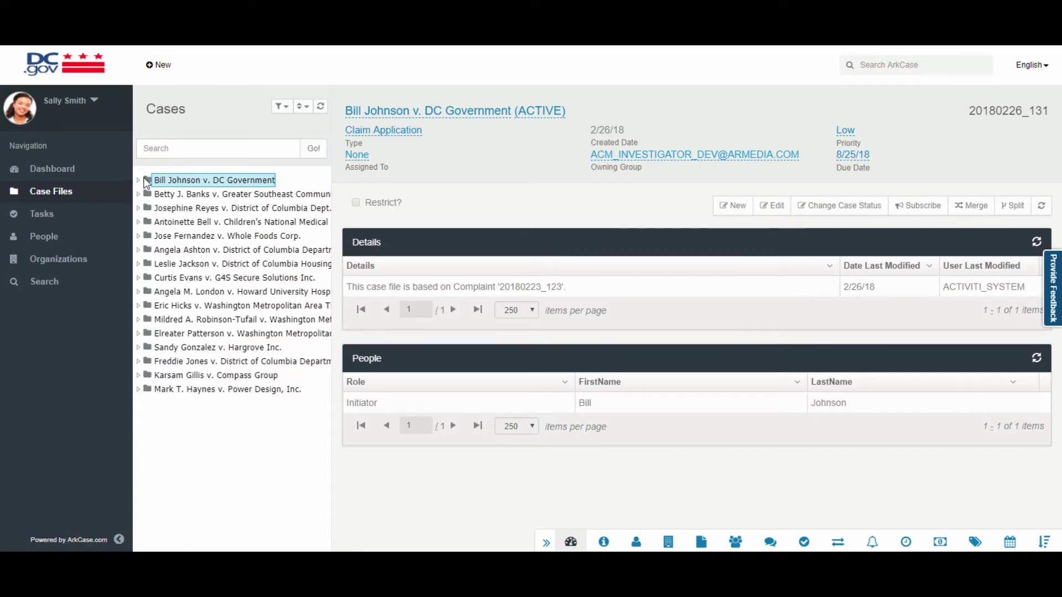
# From the case's Complaint documents folder, open the original claim 20180223_123.
pyautogui.click(139, 181)
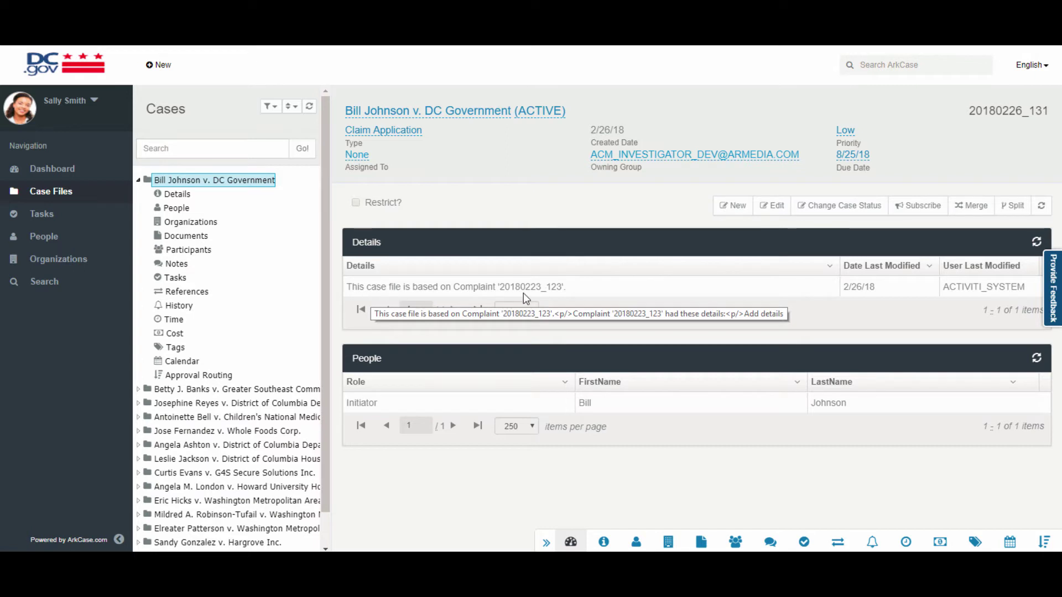
pyautogui.click(701, 542)
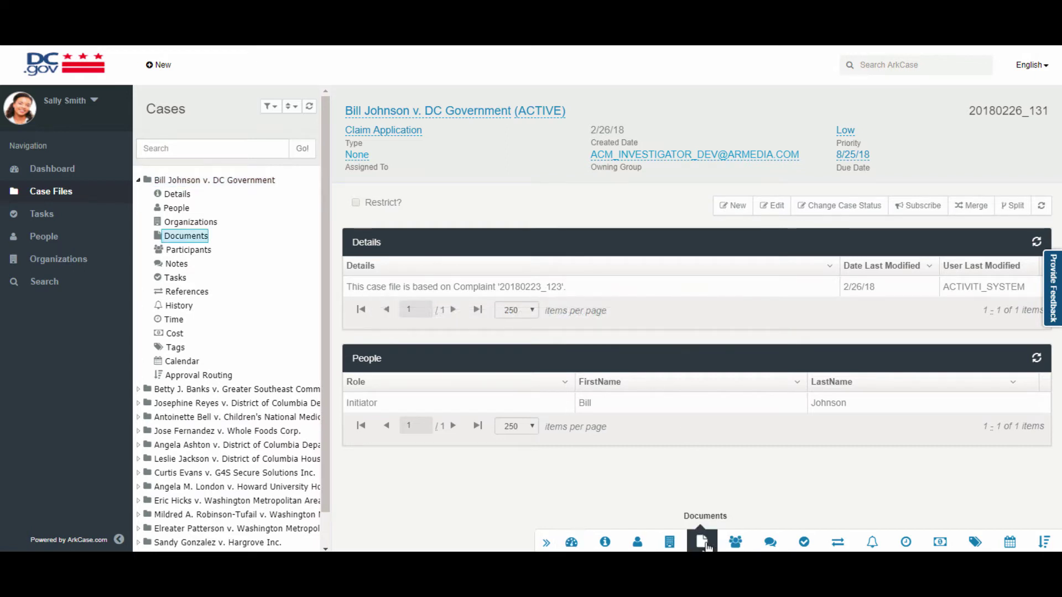
pyautogui.click(406, 308)
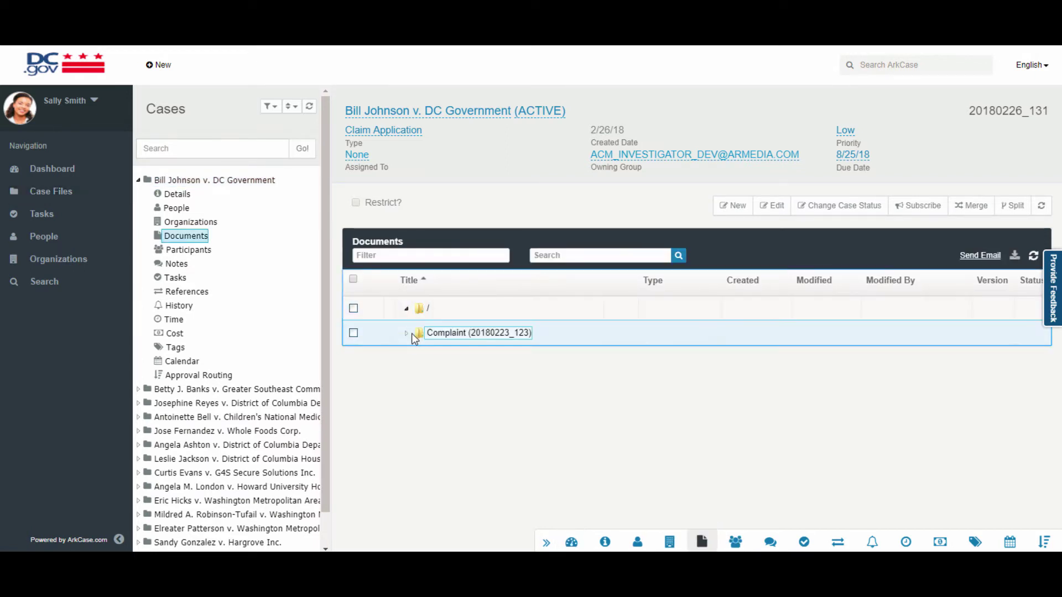
pyautogui.click(406, 333)
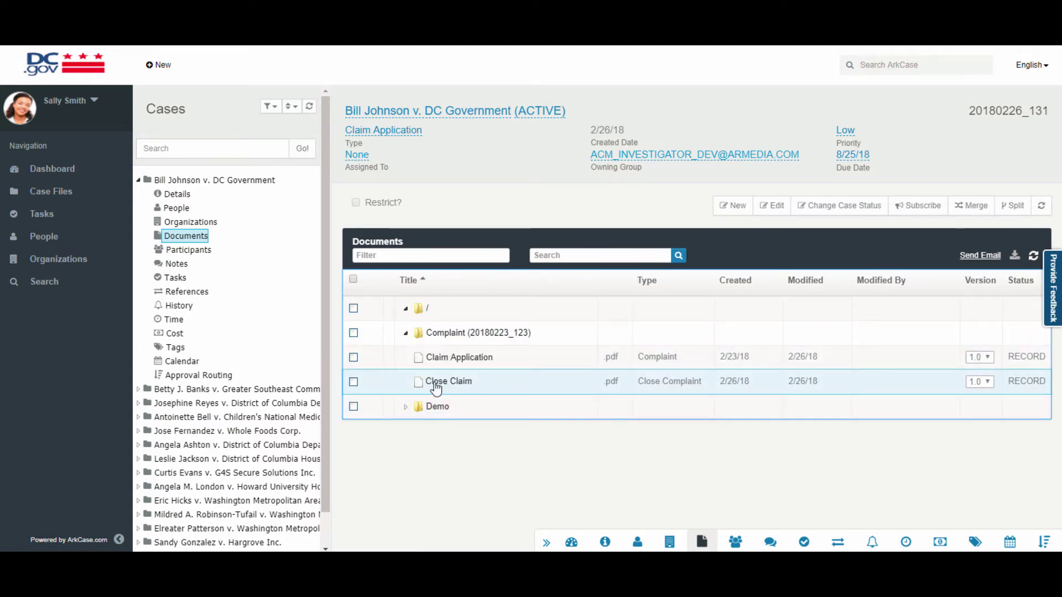
pyautogui.click(468, 386)
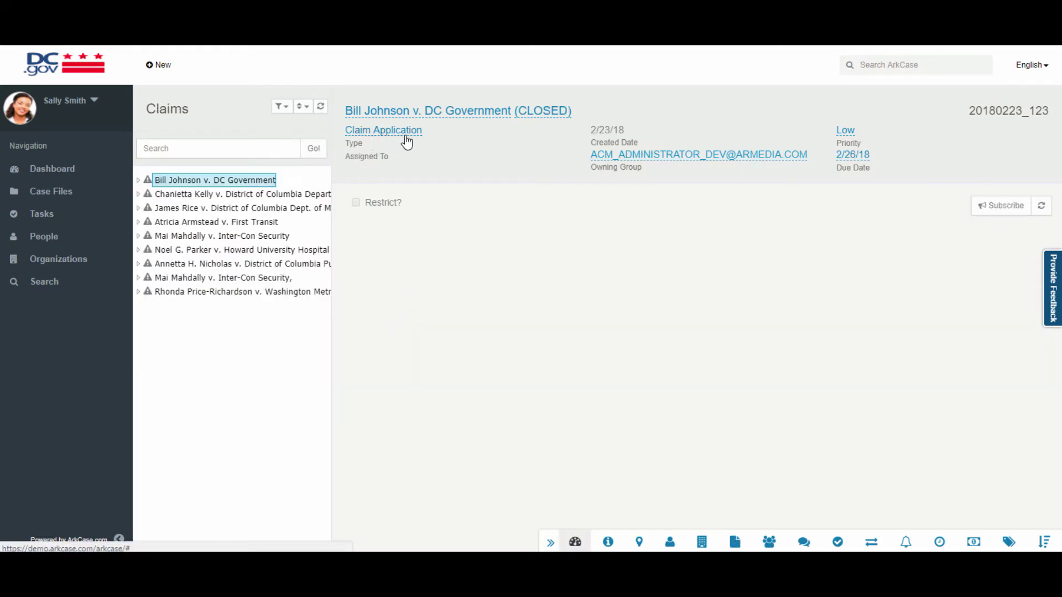
# Log out of the current ArkCase account.
pyautogui.click(95, 106)
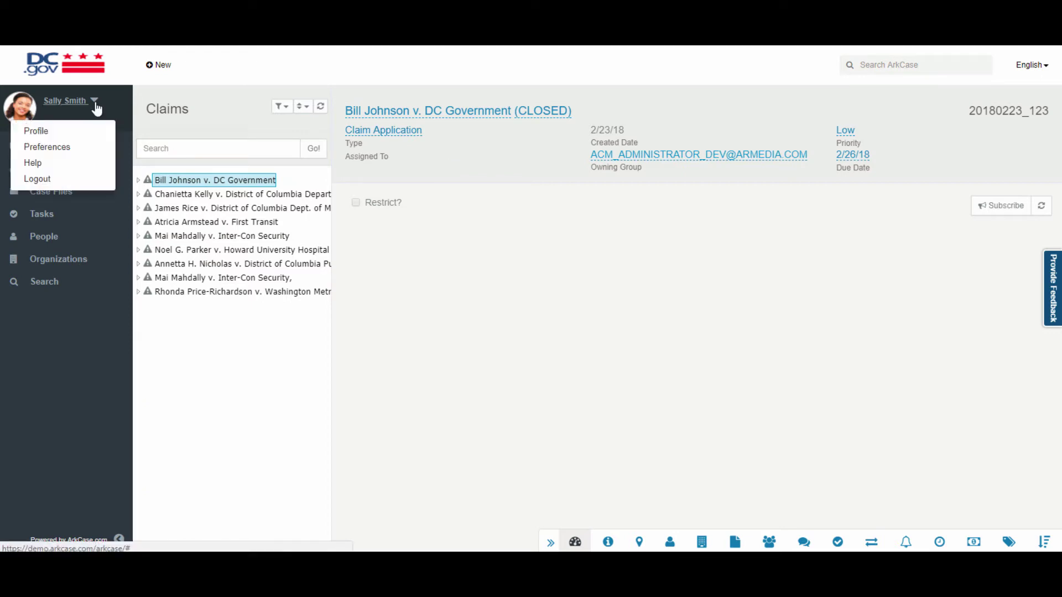
pyautogui.click(63, 180)
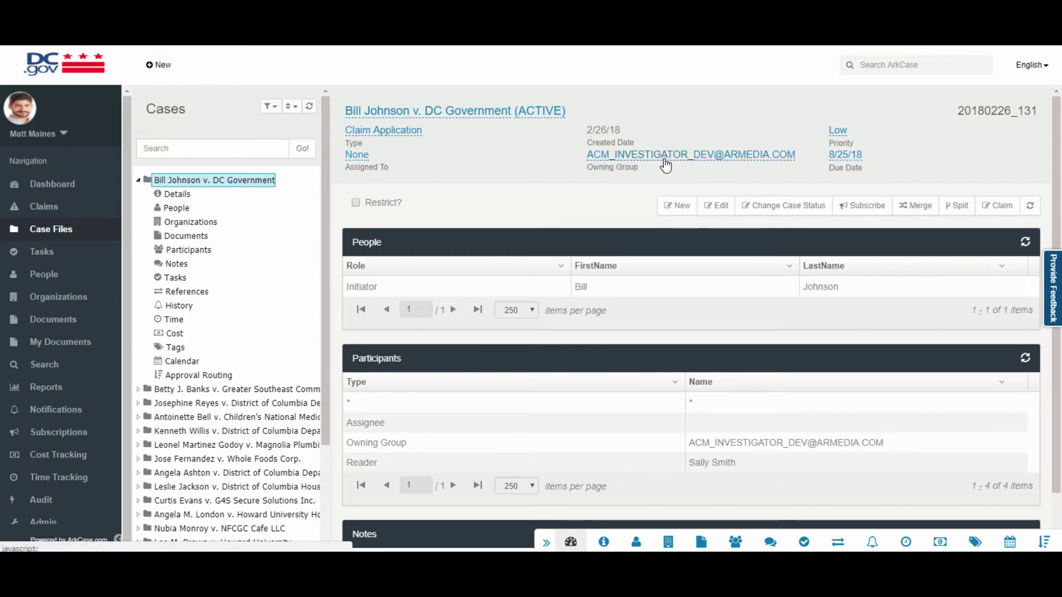
# Claim case file 20180226_131 so it is assigned to you.
pyautogui.click(1000, 210)
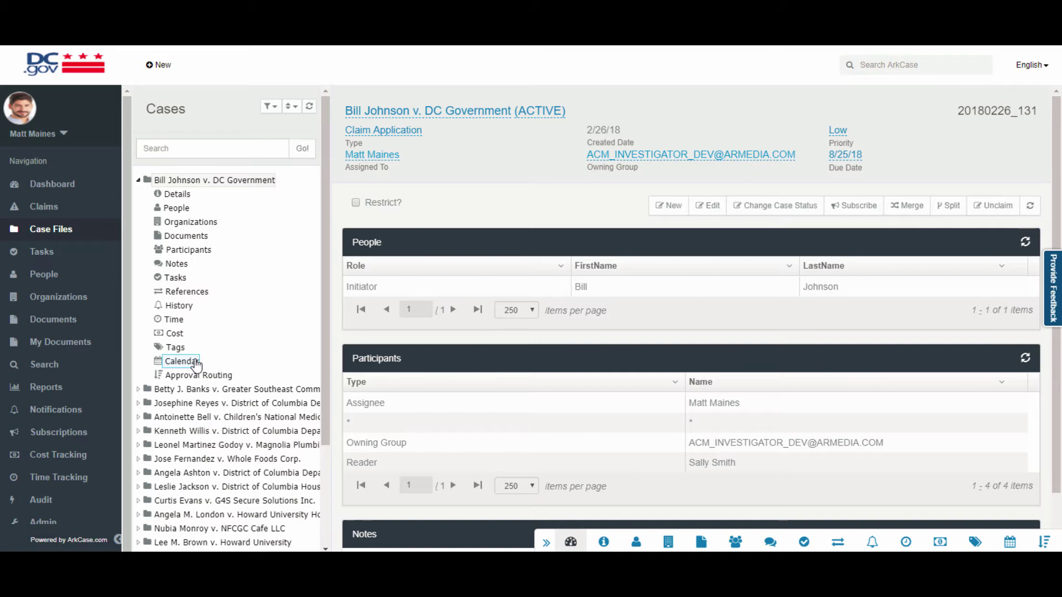
# Add and save a note reading 'Notes' on case file 20180226_131.
pyautogui.click(175, 263)
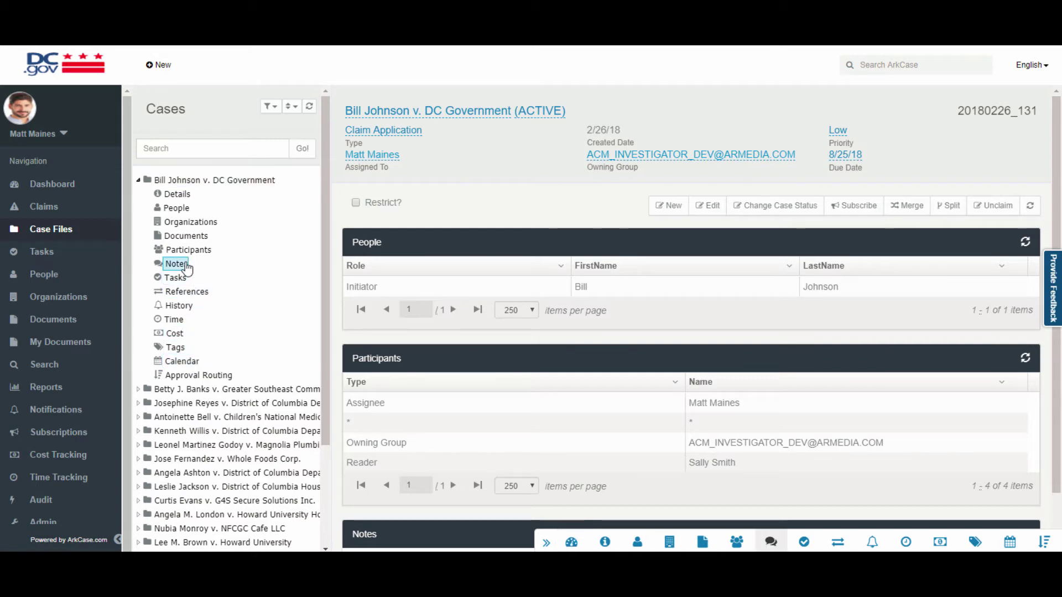
pyautogui.click(1033, 242)
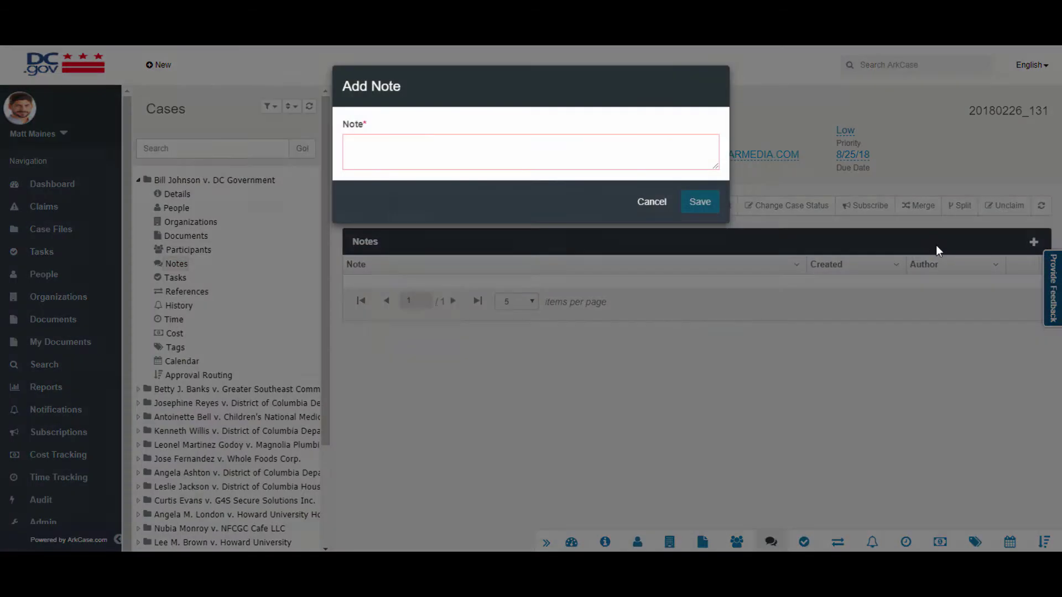
pyautogui.click(464, 145)
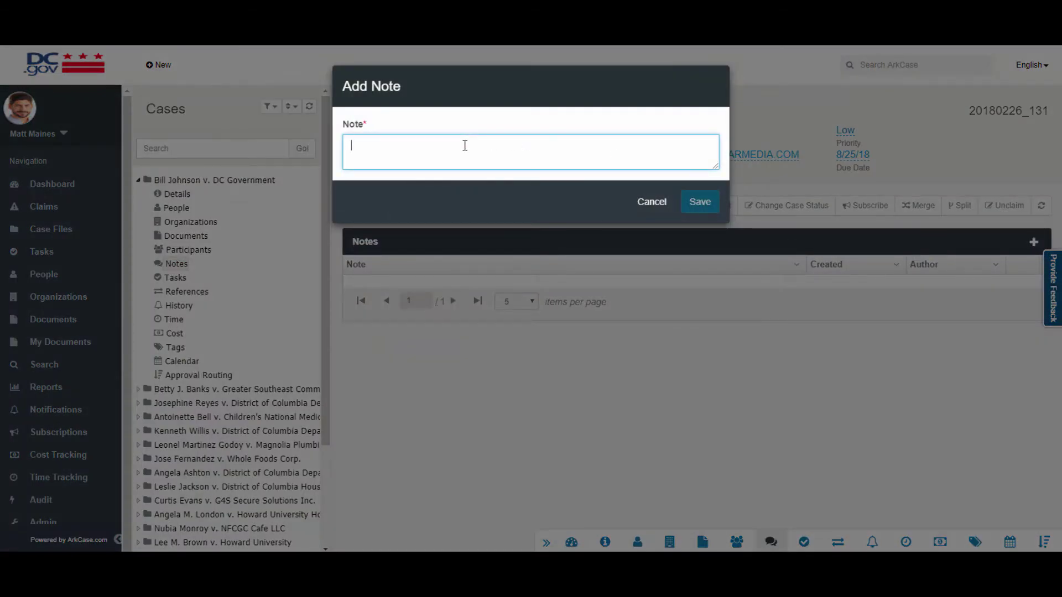
pyautogui.write('Notes')
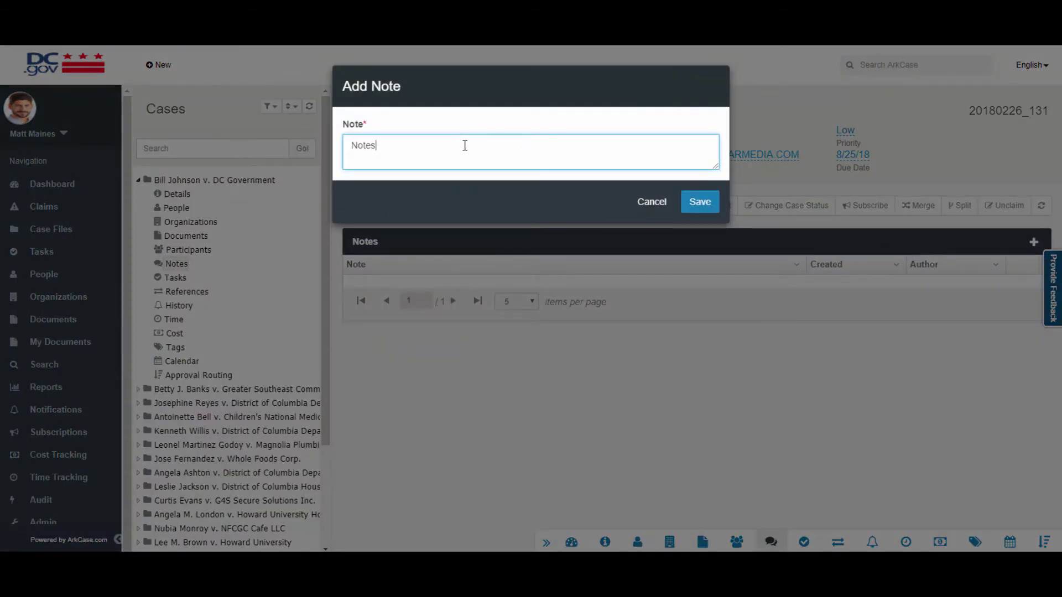
pyautogui.click(688, 208)
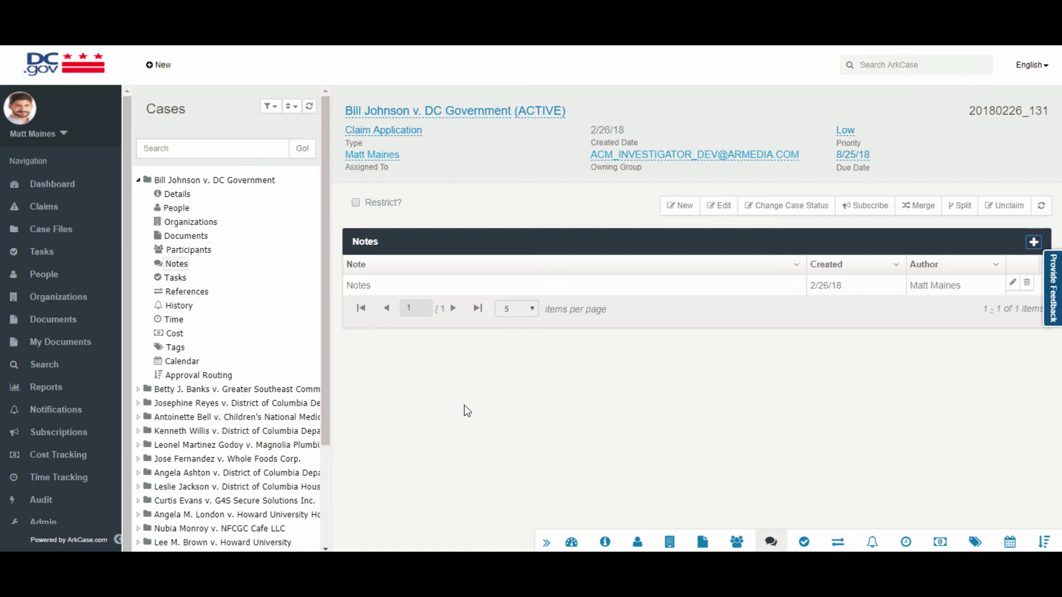
# Inspect the Close Claim document in the case's Complaint (20180223_123) folder.
pyautogui.click(178, 237)
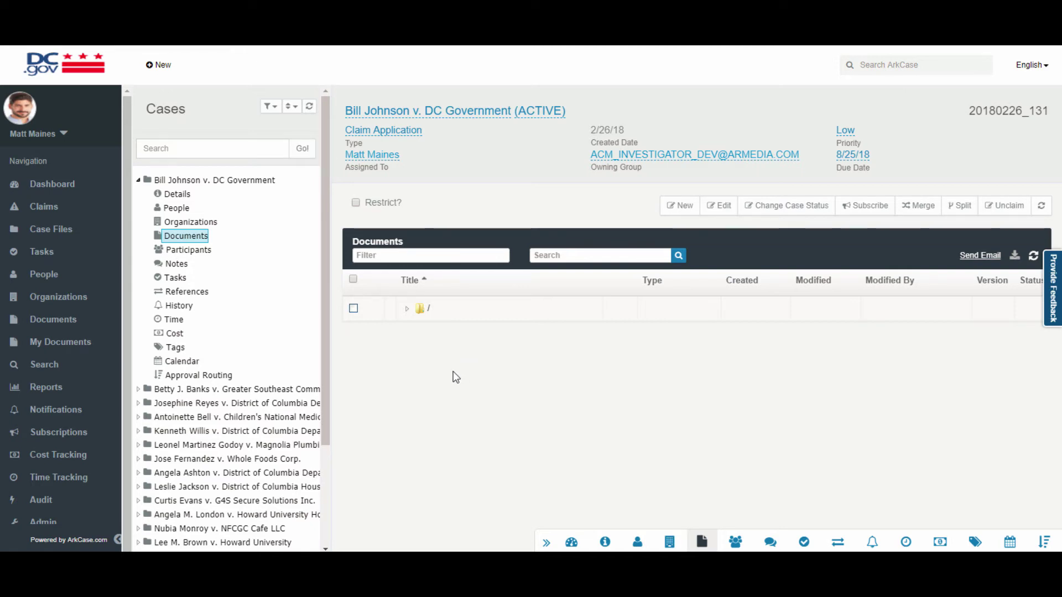
pyautogui.click(406, 308)
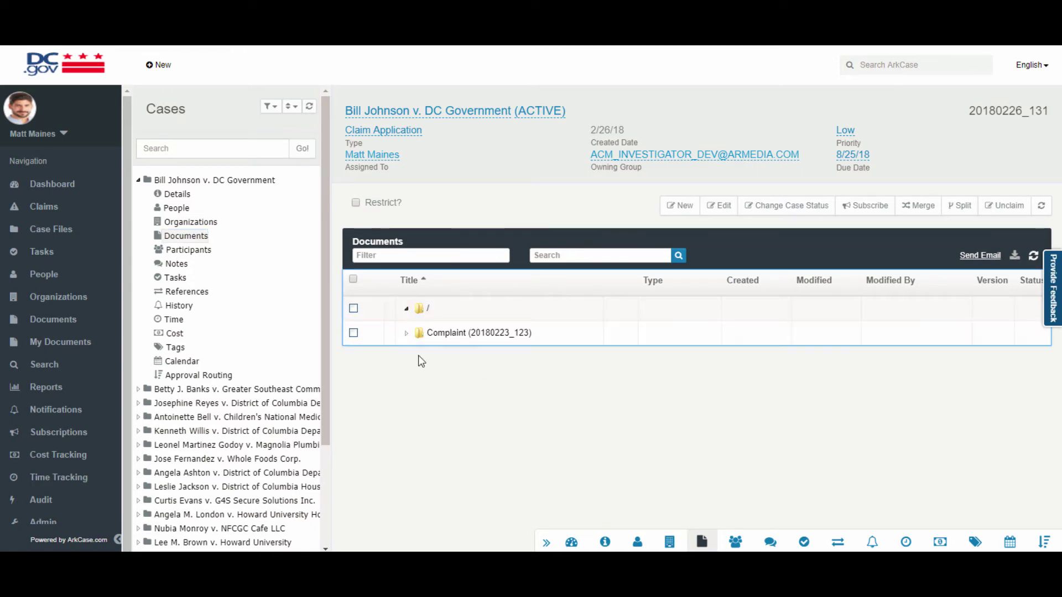
pyautogui.click(406, 332)
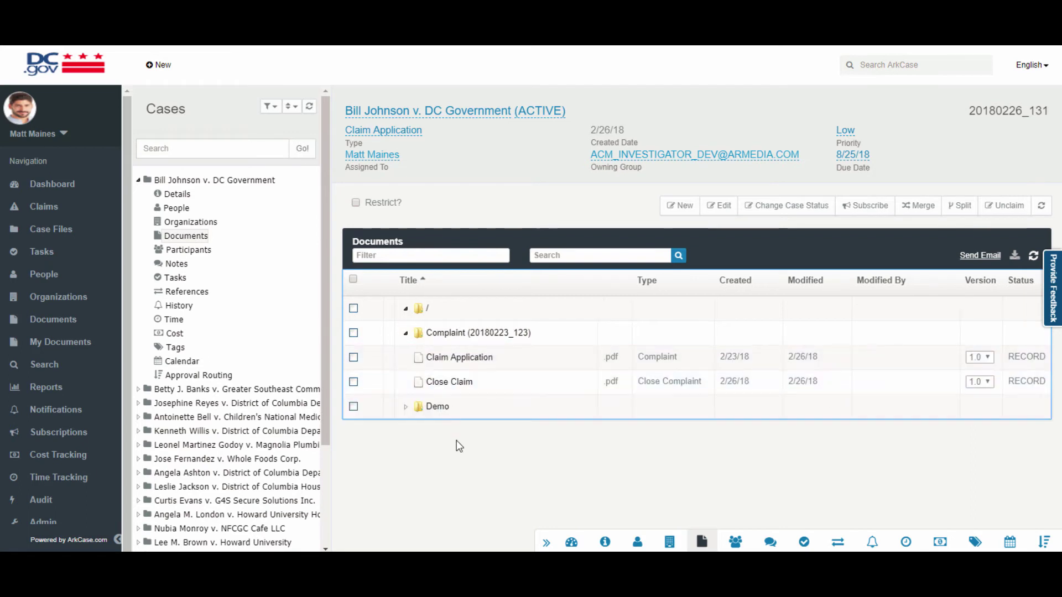
pyautogui.click(405, 334)
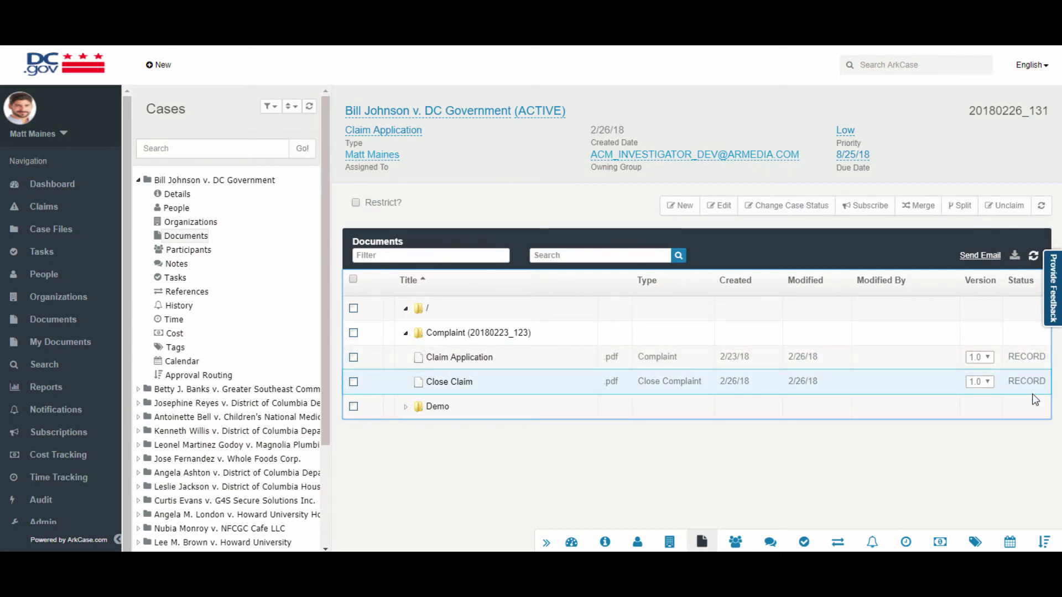
pyautogui.click(500, 381)
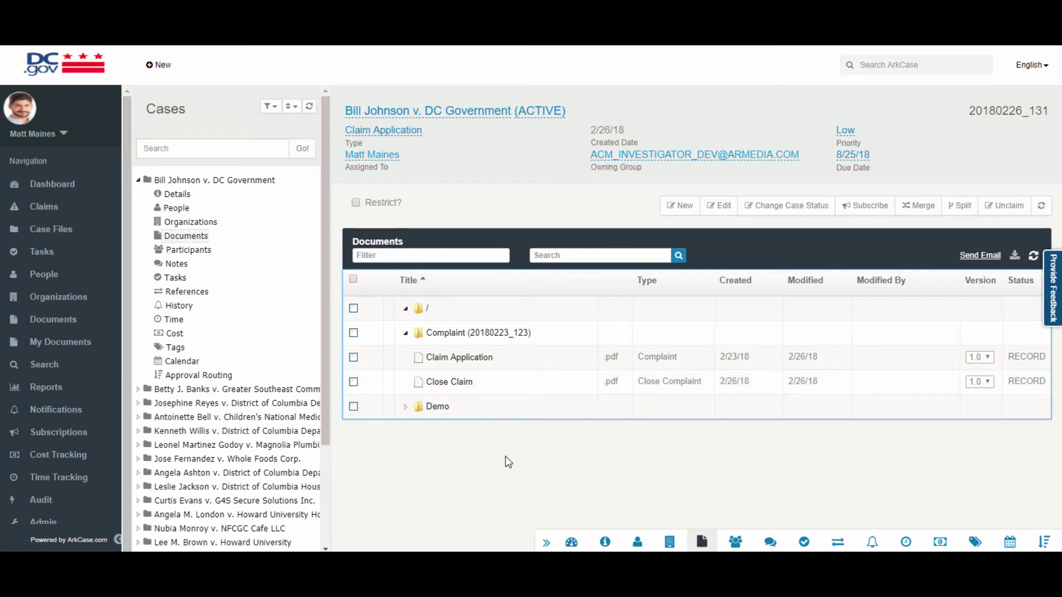
pyautogui.click(539, 381)
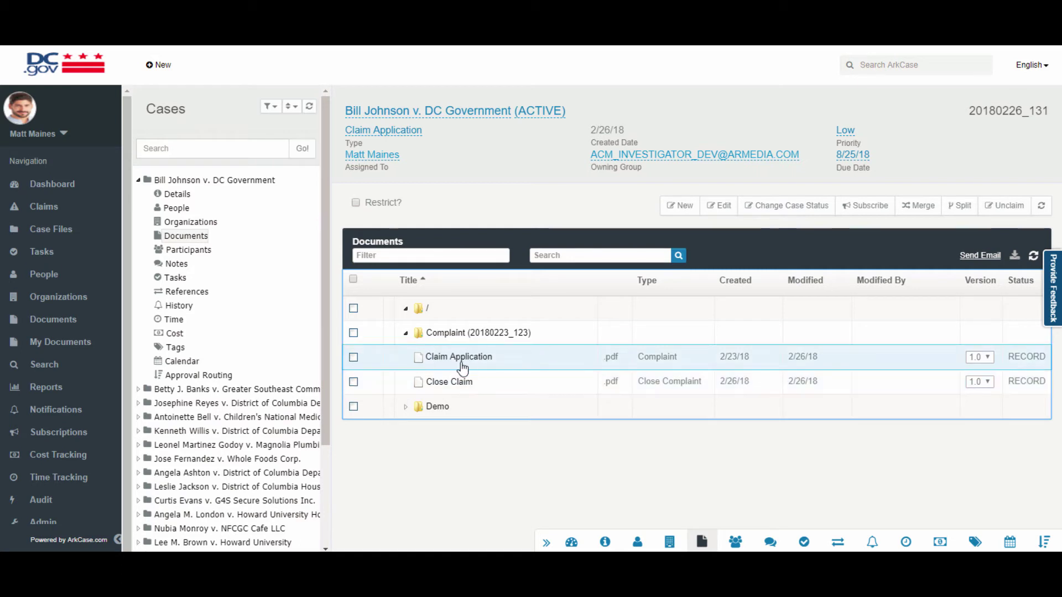
pyautogui.click(406, 332)
# Create a 'Demo Case' folder at the case root with a 'Sub Folder' inside it.
pyautogui.rightClick(417, 308)
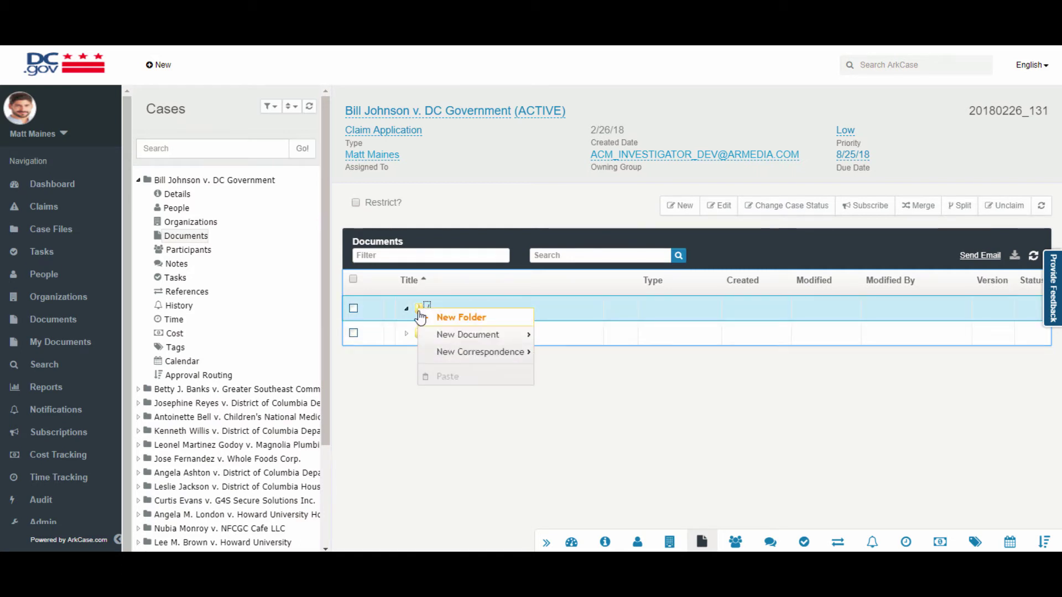
pyautogui.click(461, 317)
pyautogui.write('Demo Case')
pyautogui.press('Return')
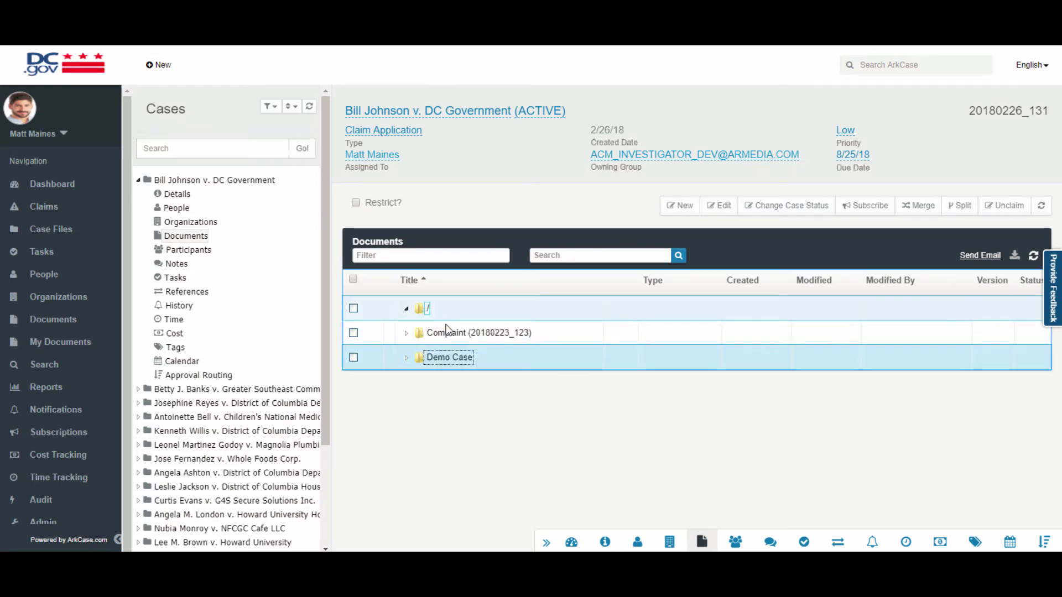
pyautogui.rightClick(426, 358)
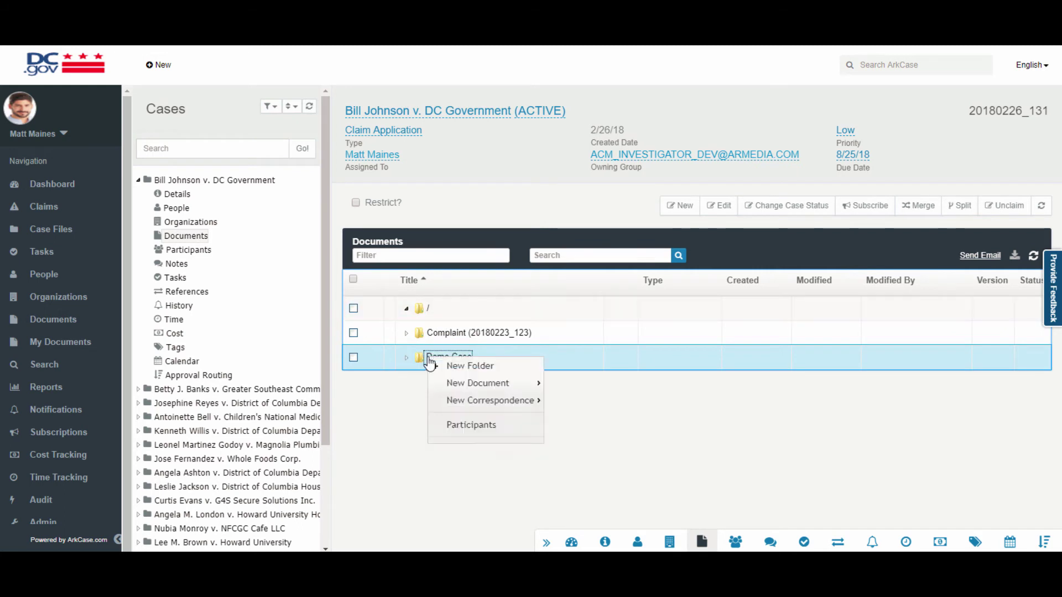
pyautogui.click(458, 365)
pyautogui.write('Su')
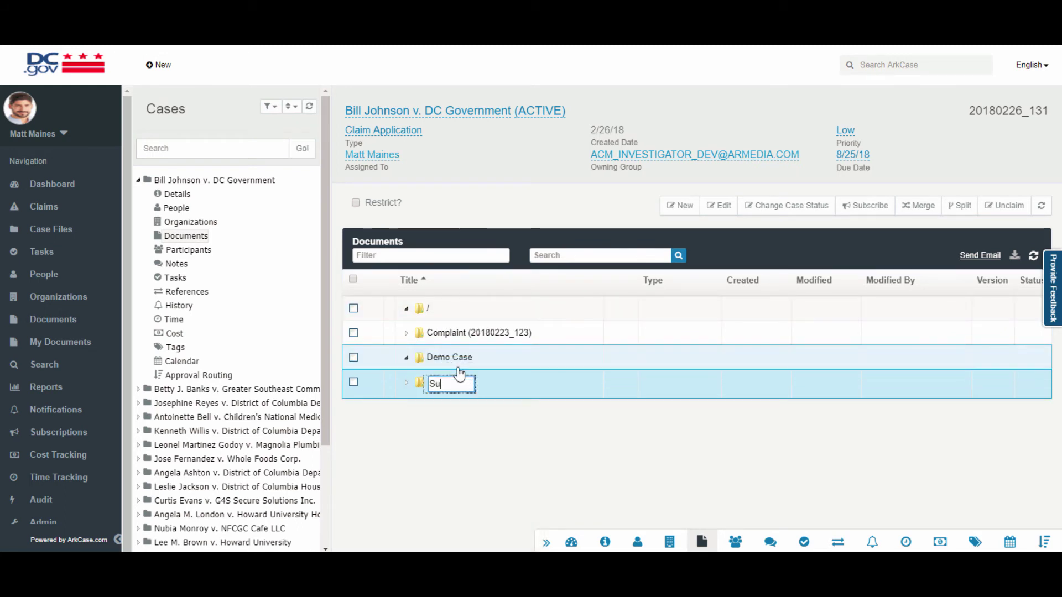
pyautogui.write('b Folder')
pyautogui.press('Return')
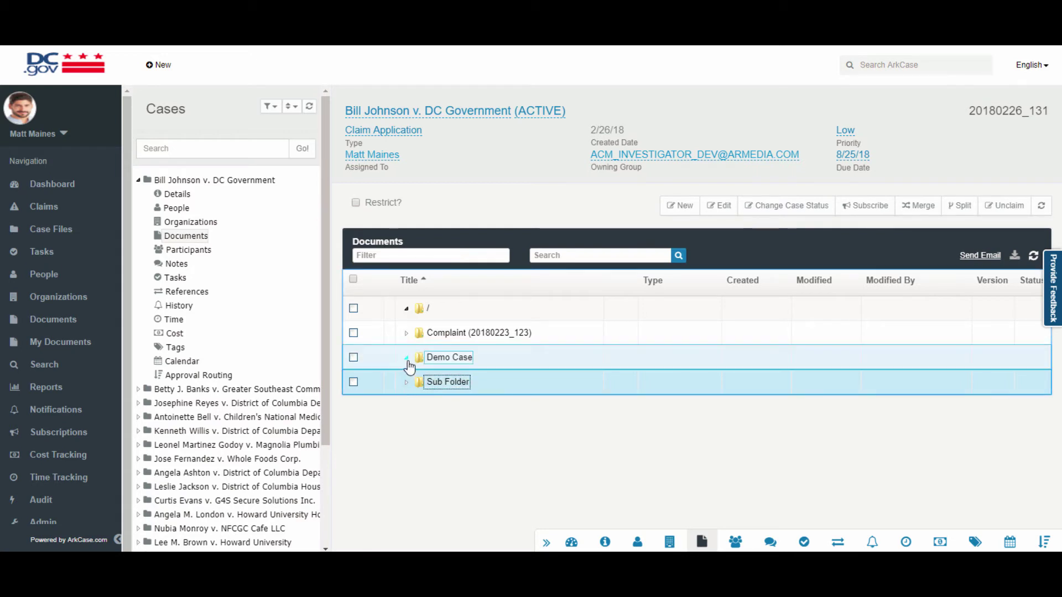
# Upload Abstract, Authorization5 and Authorization6 PDFs into Sub Folder as Claim Documents.
pyautogui.click(406, 381)
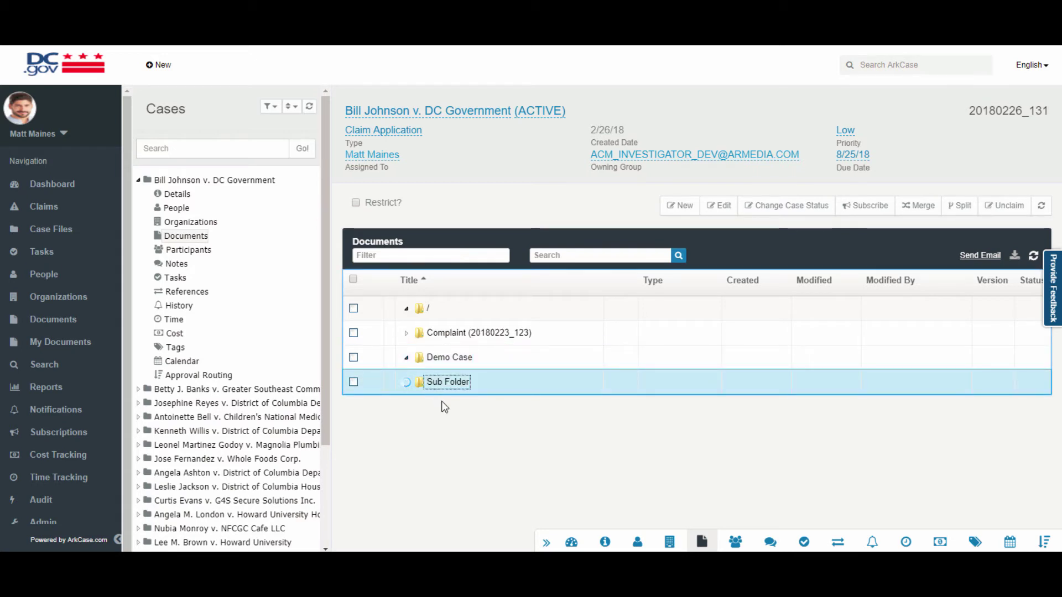
pyautogui.rightClick(445, 383)
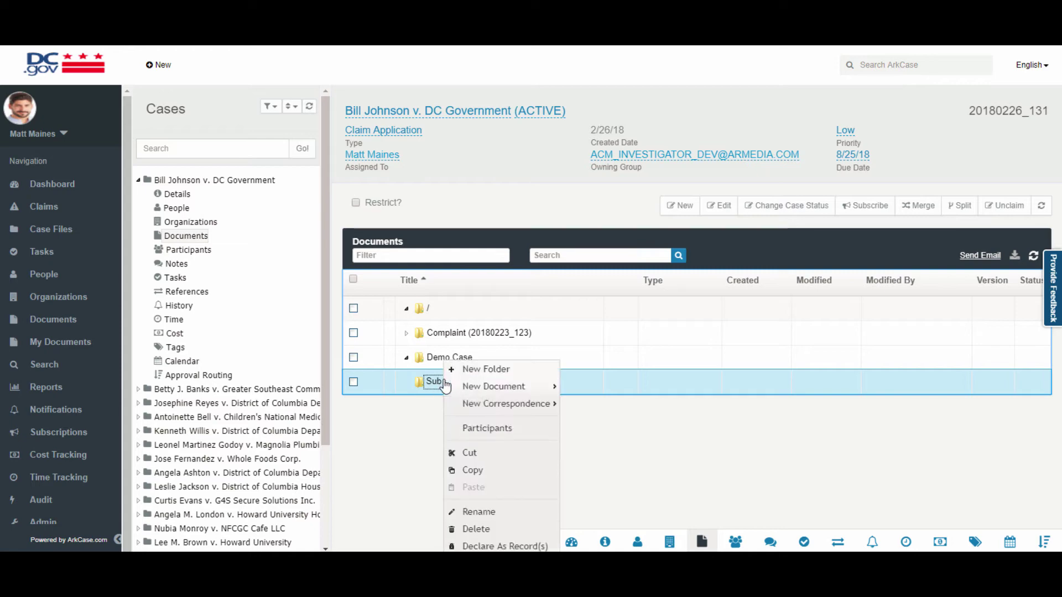
pyautogui.moveTo(450, 385)
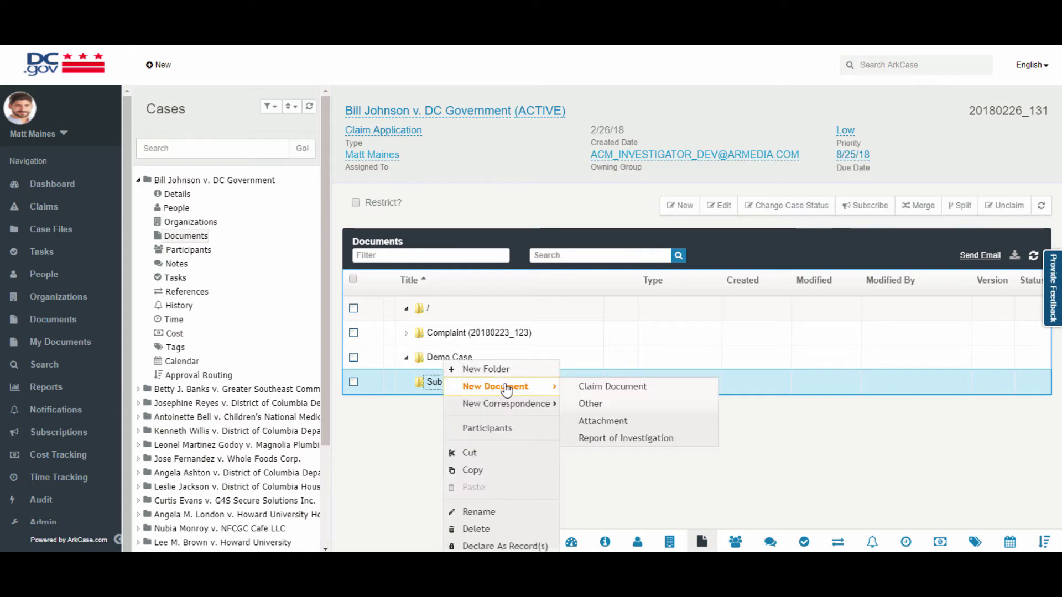
pyautogui.click(611, 386)
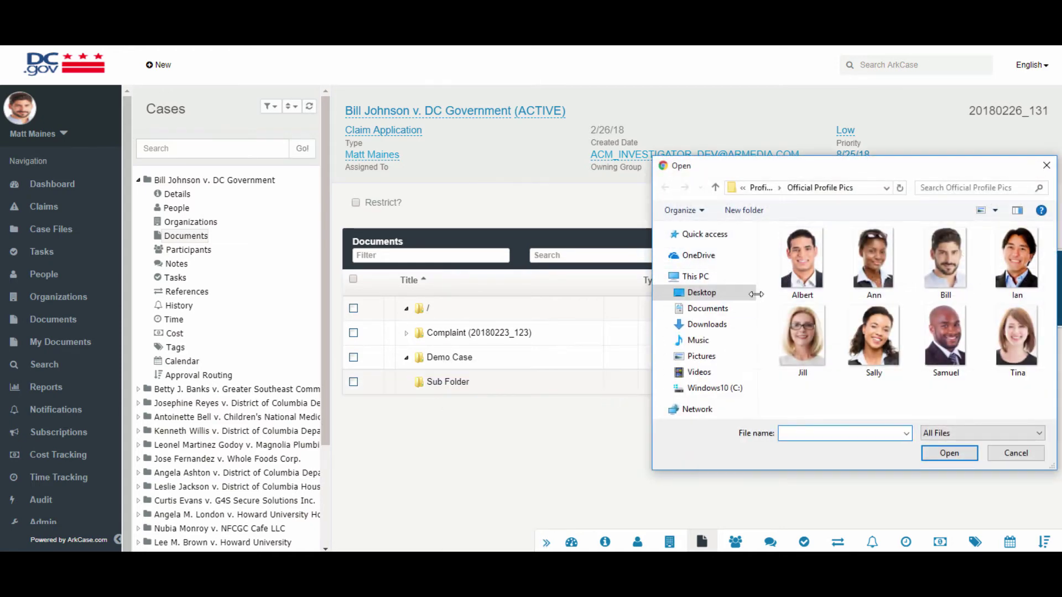
pyautogui.click(713, 296)
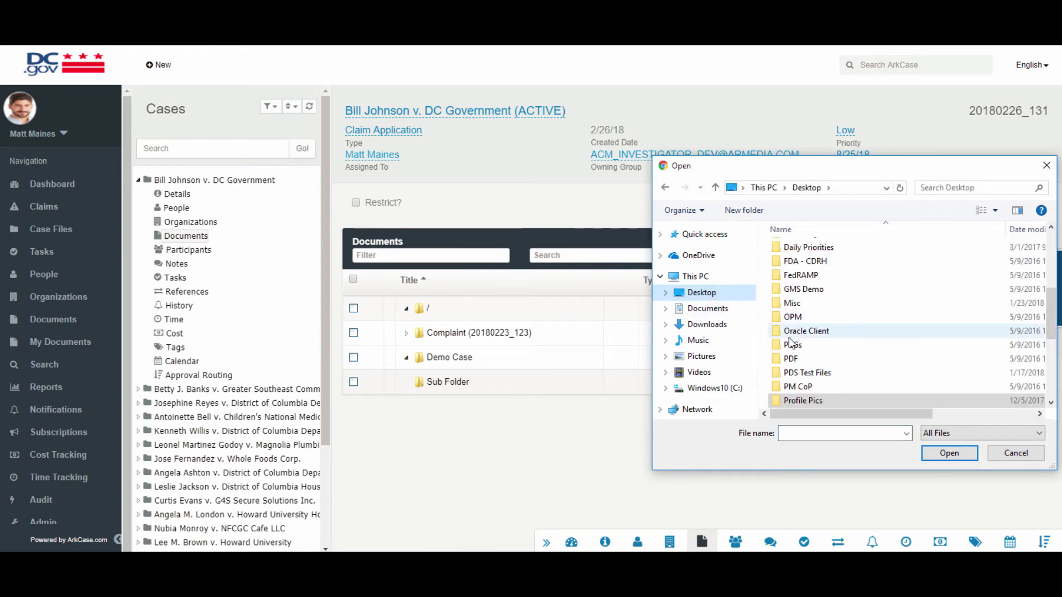
pyautogui.doubleClick(831, 332)
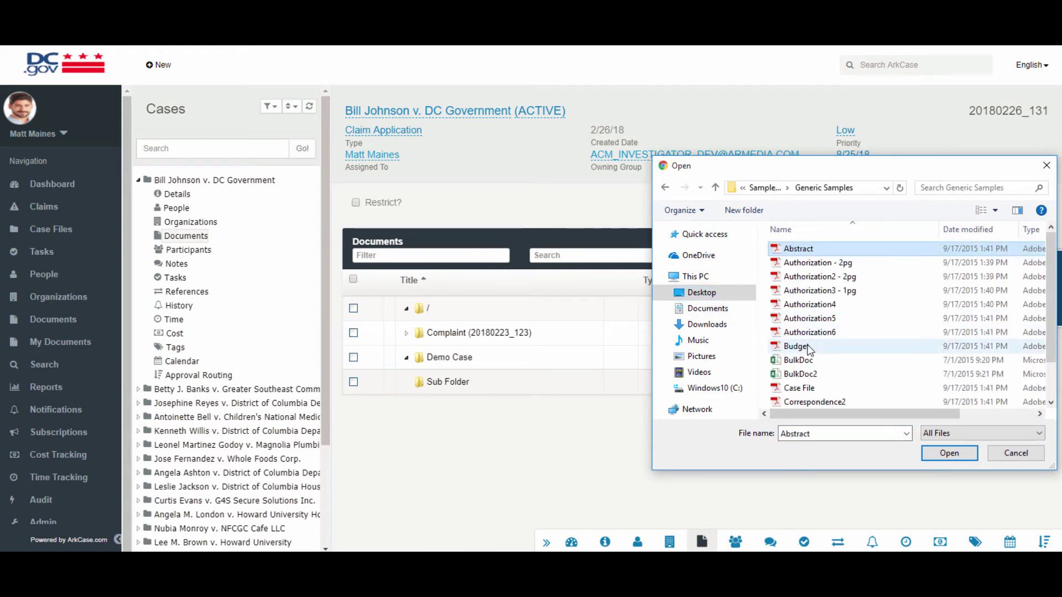
pyautogui.keyDown('ctrl'); pyautogui.click(822, 332); pyautogui.keyUp('ctrl')
pyautogui.keyDown('ctrl'); pyautogui.click(822, 321); pyautogui.keyUp('ctrl')
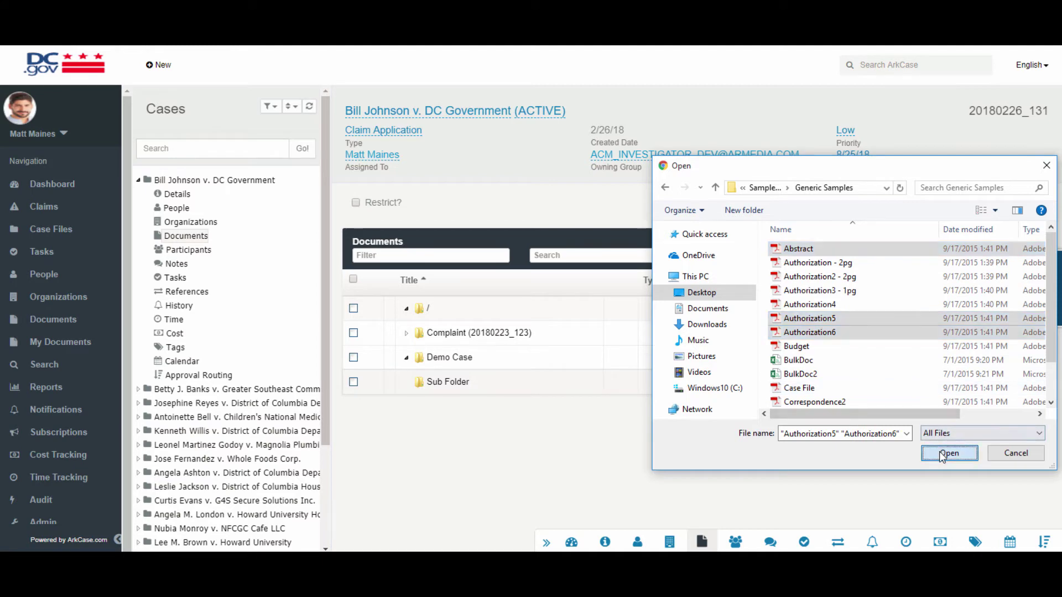
pyautogui.click(949, 452)
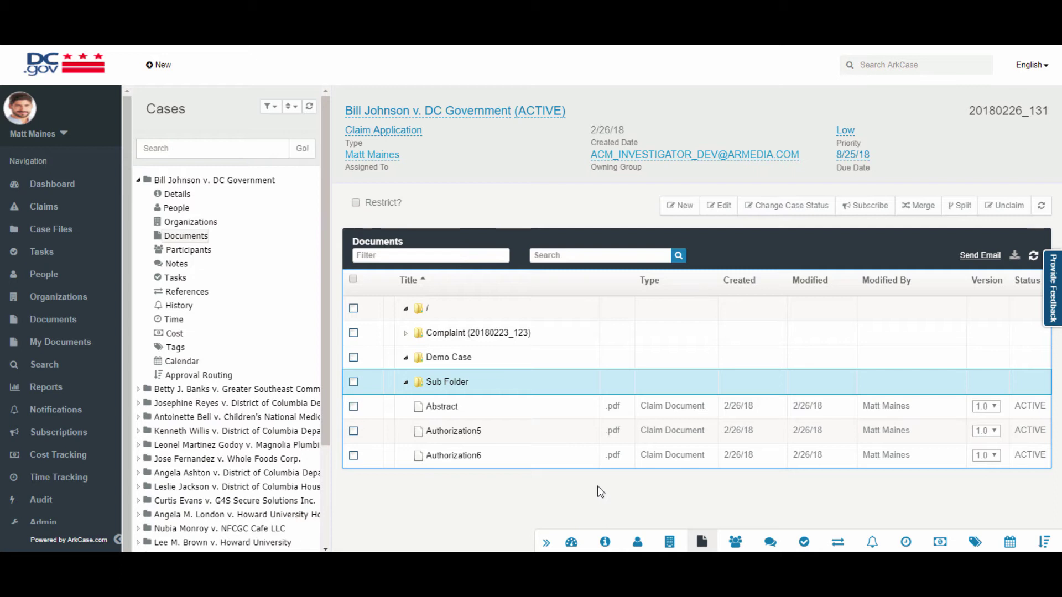
# Create a 'Correspondence' root folder containing a new Claim Investigation Letter.
pyautogui.rightClick(418, 310)
pyautogui.click(440, 316)
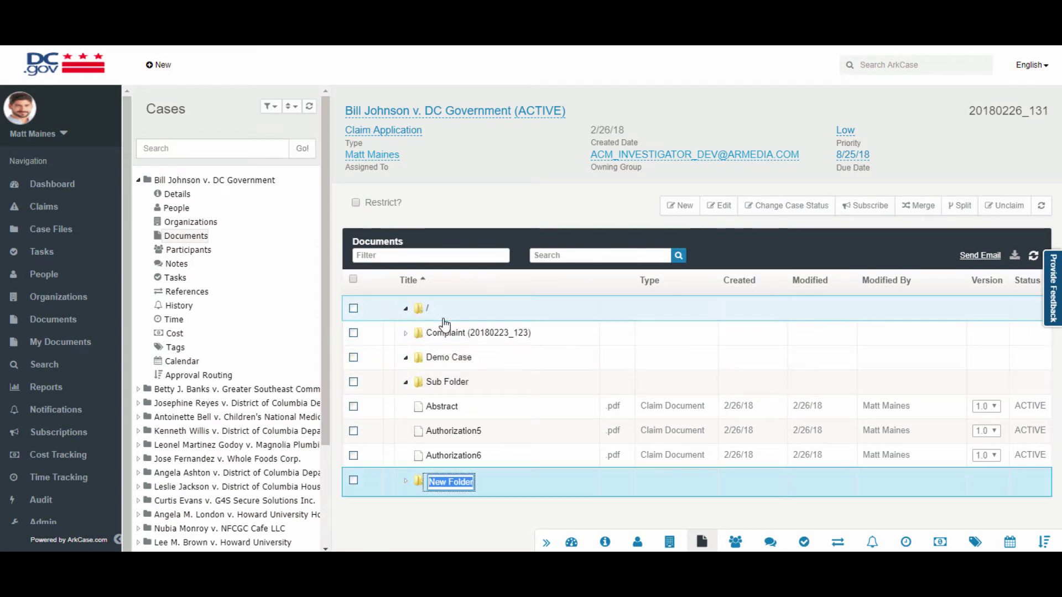
pyautogui.write('Correspondence')
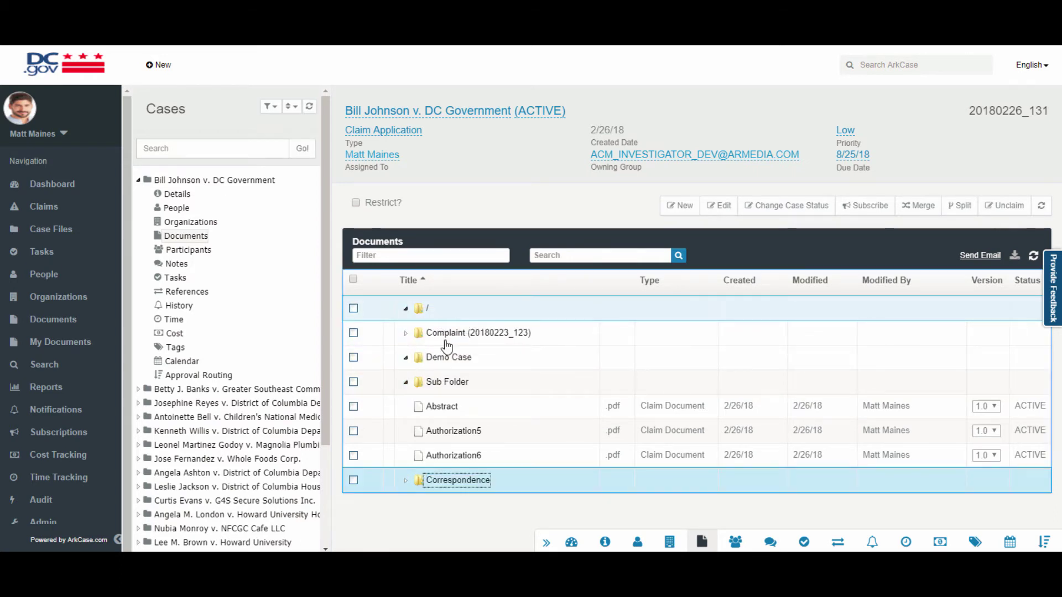
pyautogui.press('Return')
pyautogui.rightClick(462, 486)
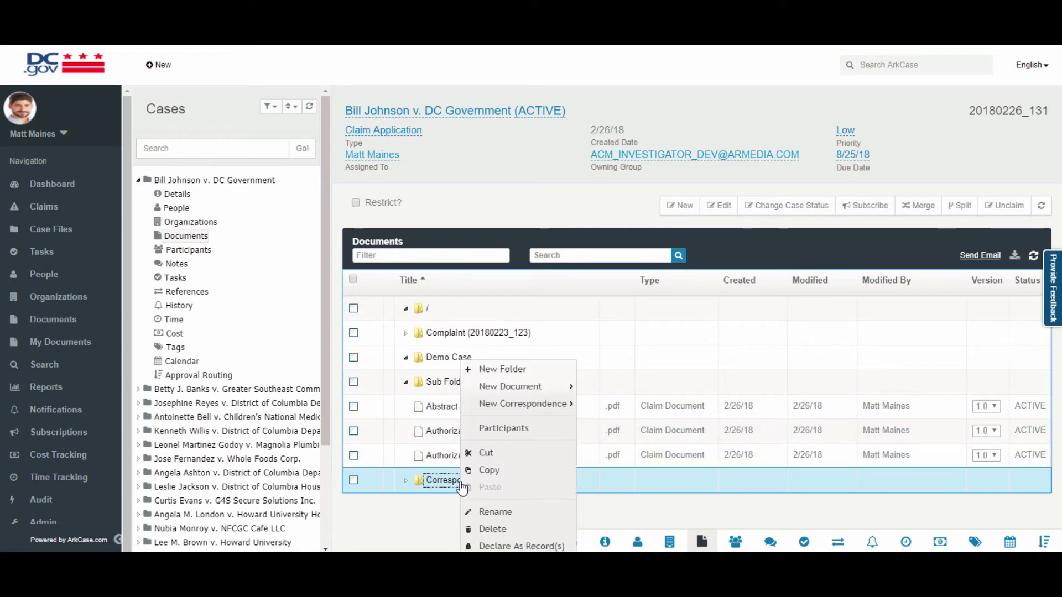
pyautogui.moveTo(511, 412)
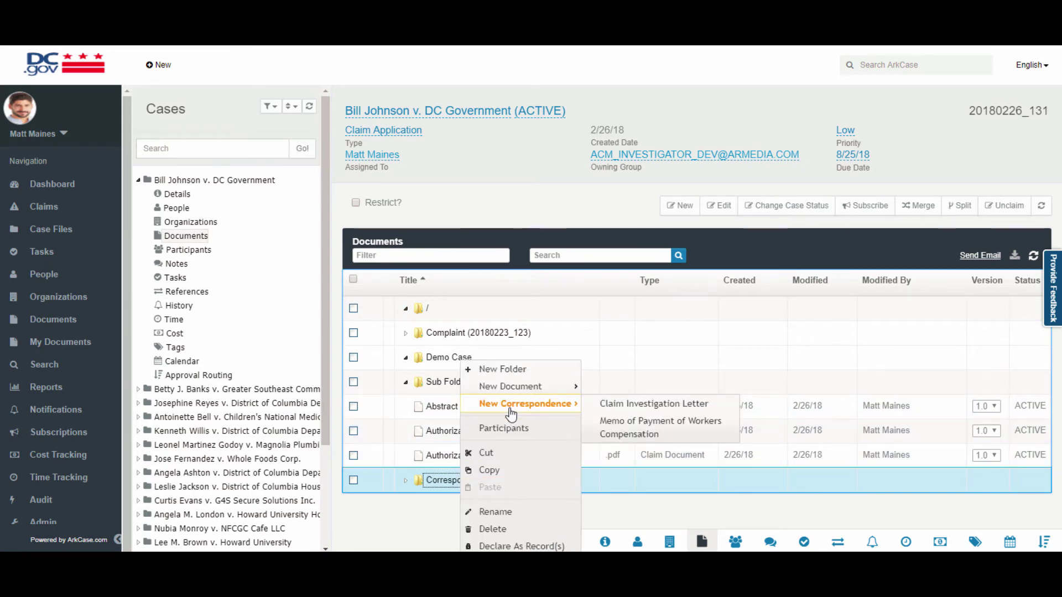
pyautogui.click(608, 408)
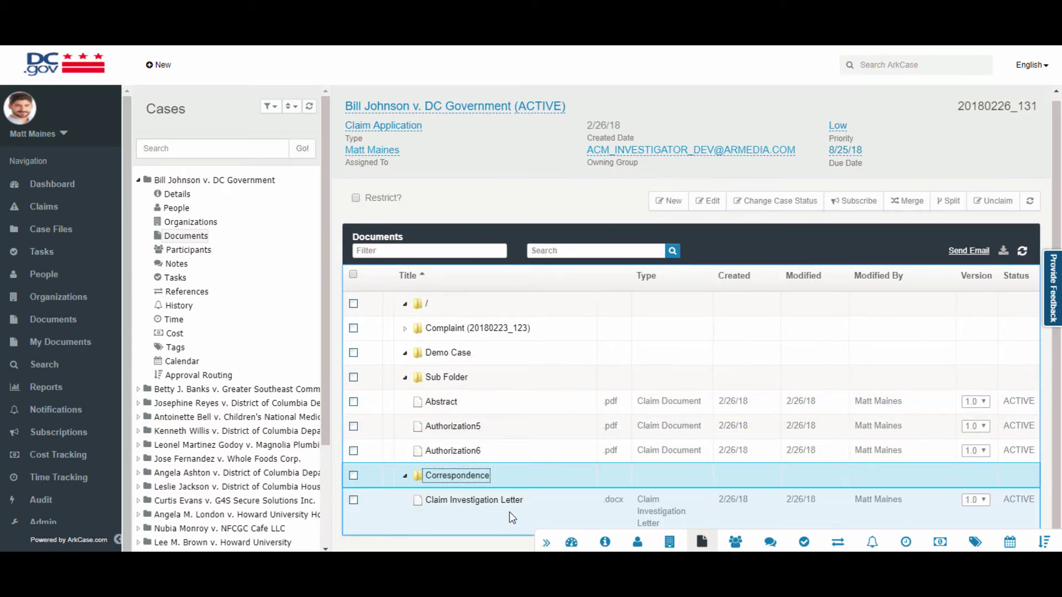
# View the Claim Investigation Letter, then edit it in its desktop application.
pyautogui.click(482, 504)
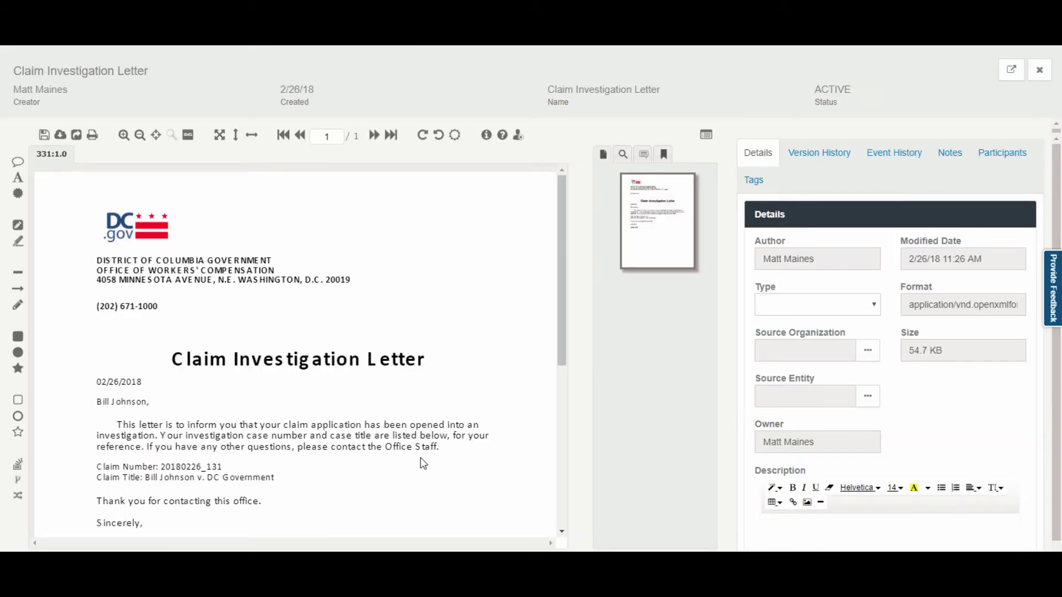
pyautogui.scroll(-2, 334, 440)
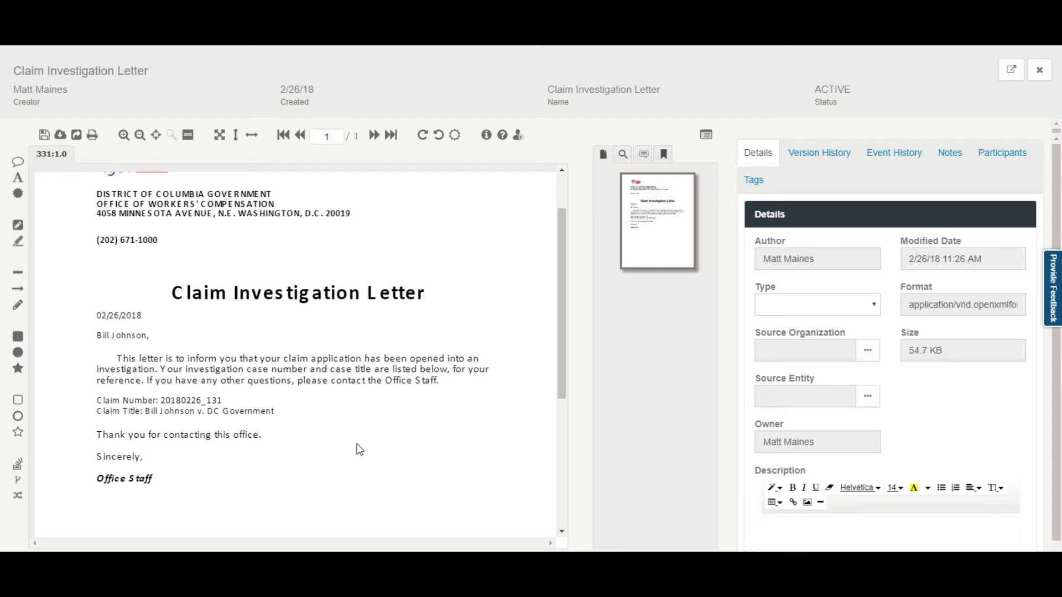
pyautogui.scroll(2, 314, 420)
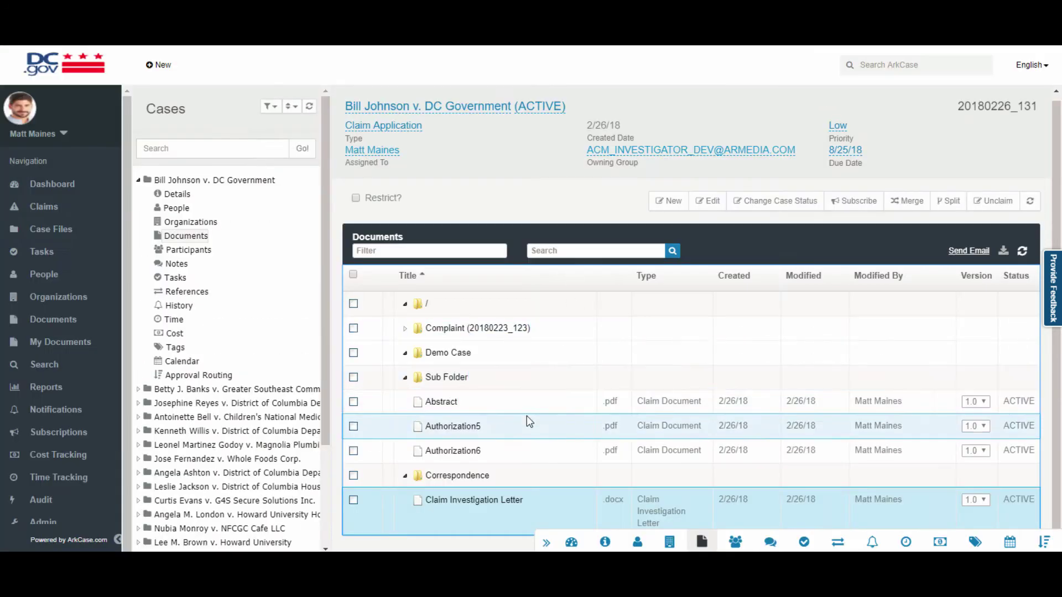
pyautogui.rightClick(496, 504)
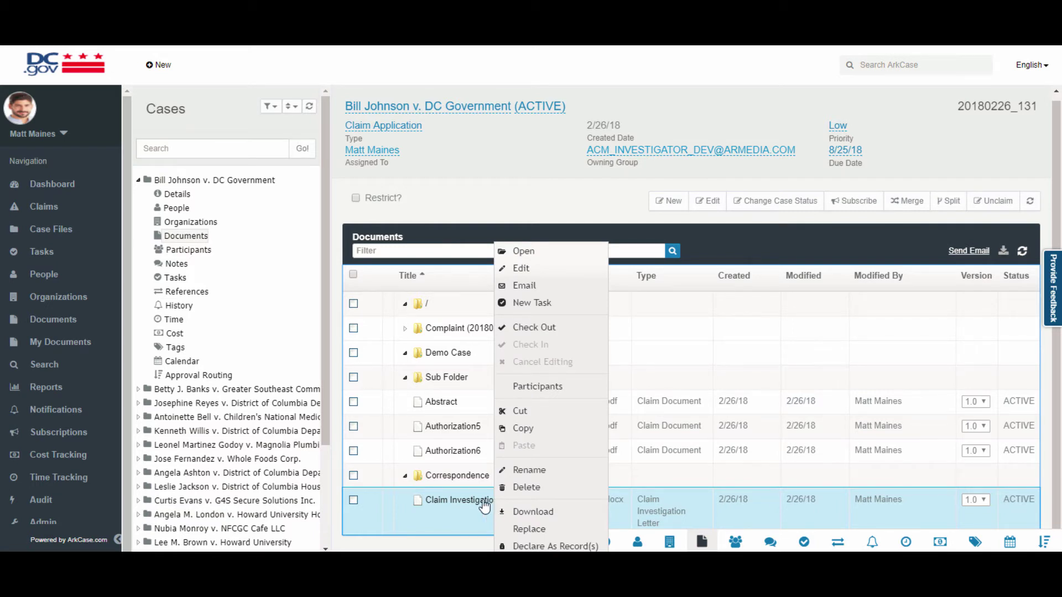
pyautogui.click(521, 267)
# Open the Claim Investigation Letter in Word with editing enabled and add 'New paragraph' below 'Office Staff.'.
pyautogui.click(585, 90)
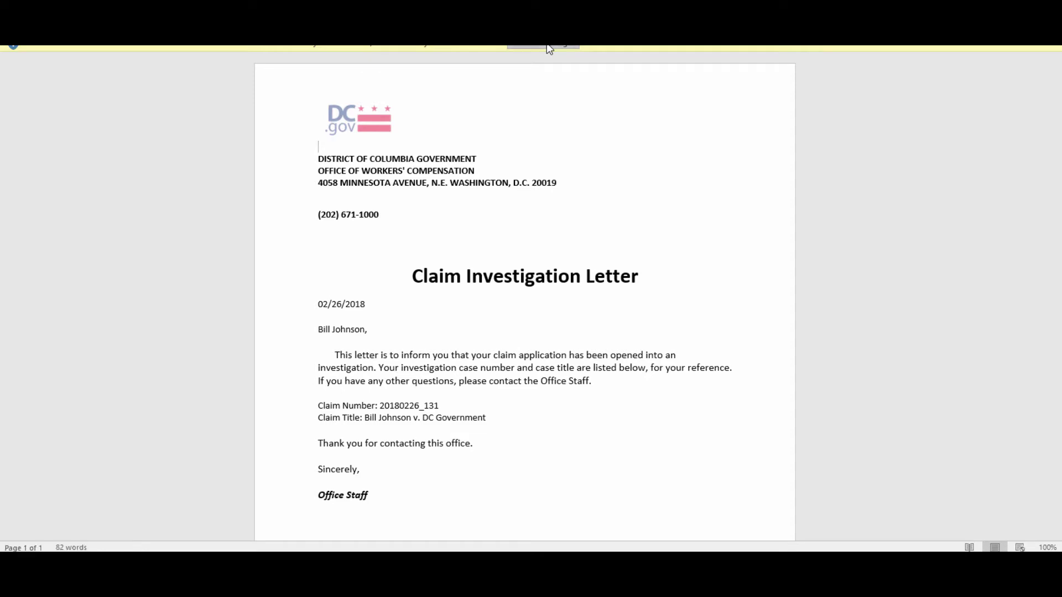
pyautogui.click(546, 47)
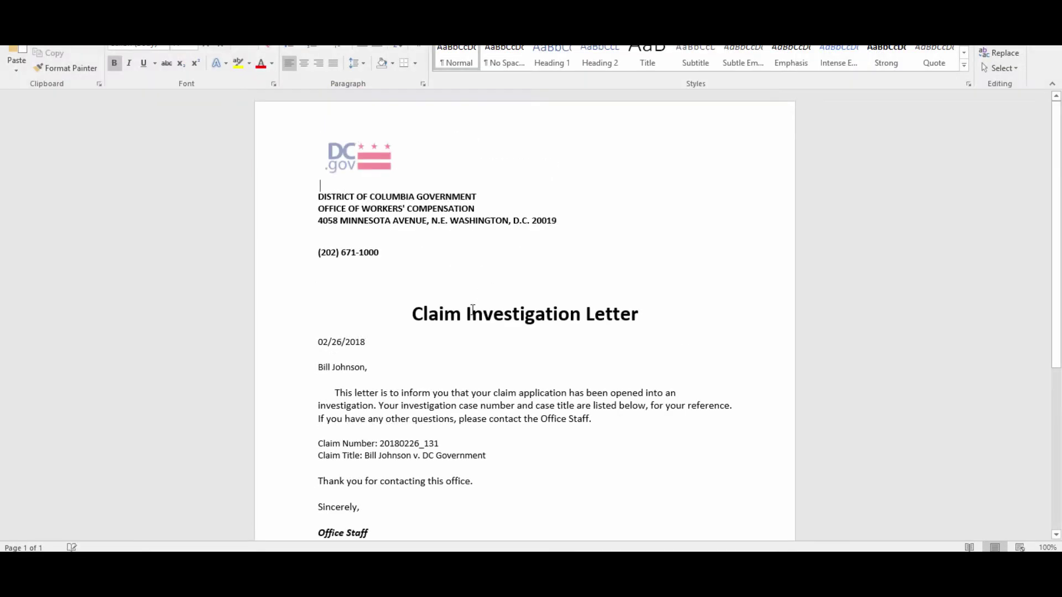
pyautogui.scroll(-1, 476, 360)
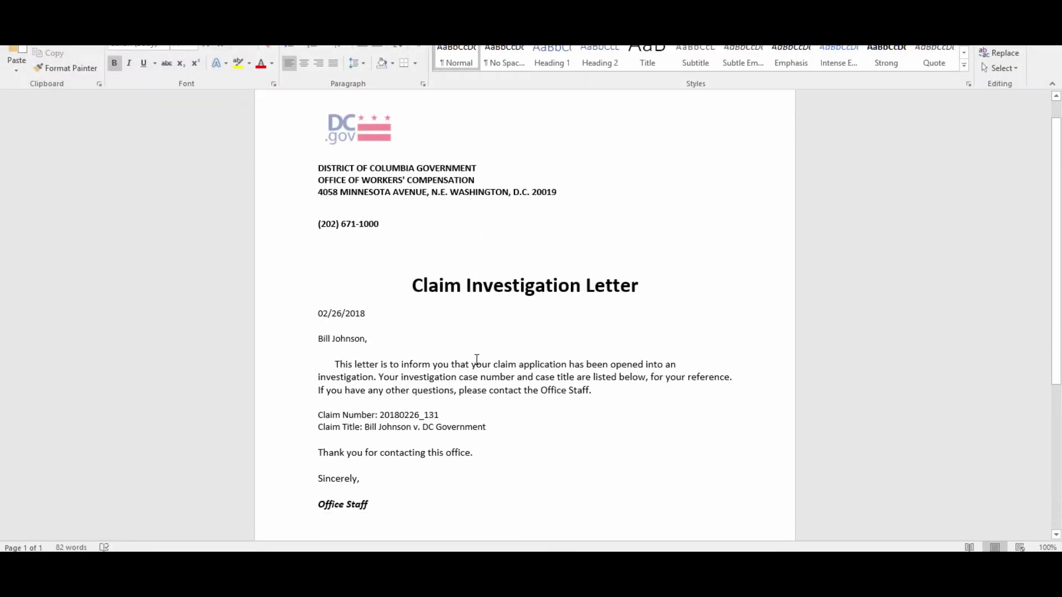
pyautogui.click(599, 387)
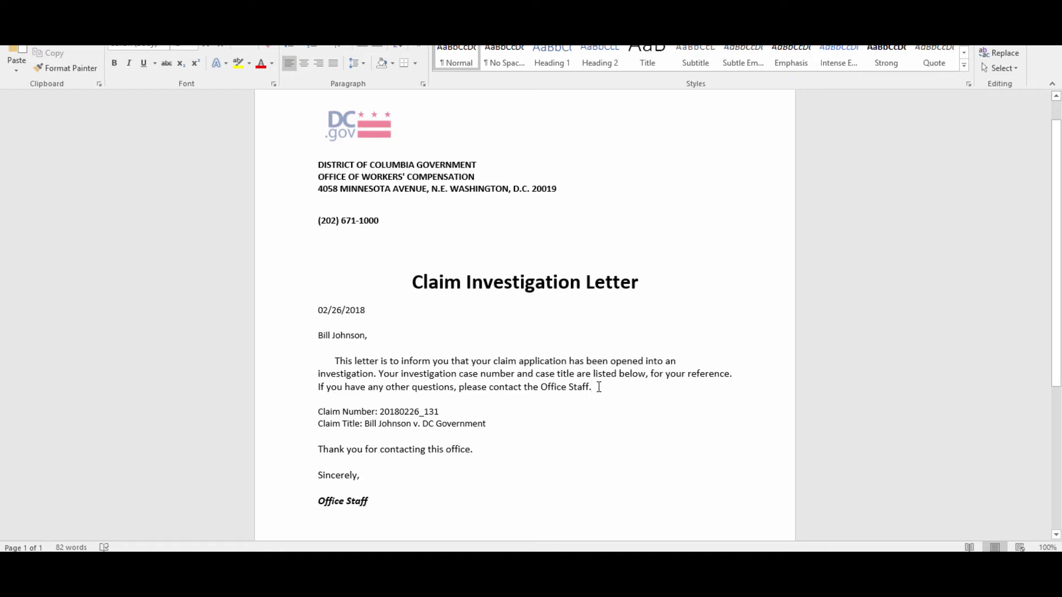
pyautogui.press('Return')
pyautogui.write('New paragraph')
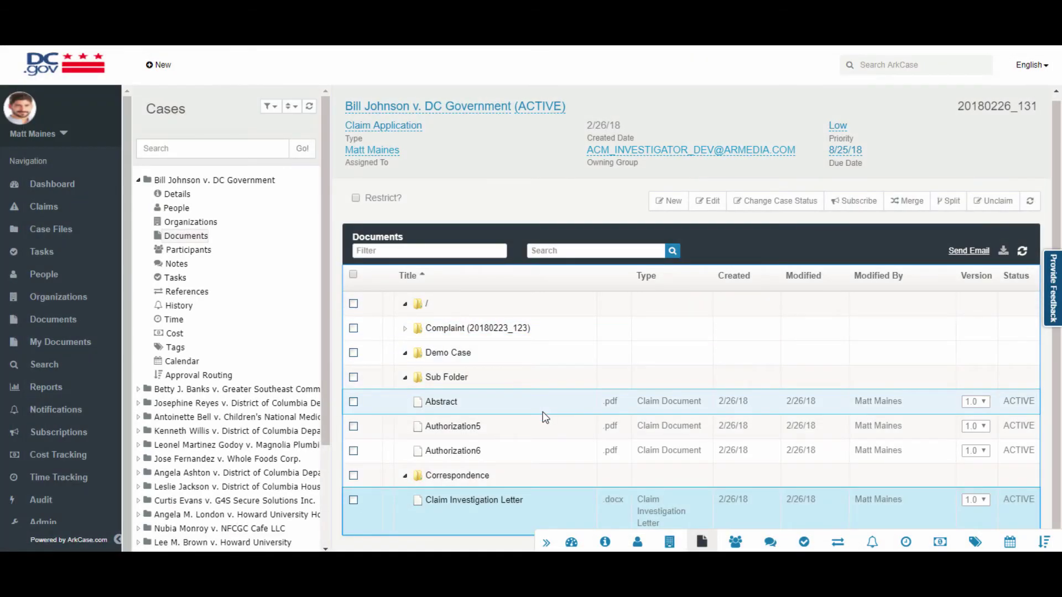
# Refresh the case documents, confirm the letter is at version 2.0, and open it in the viewer.
pyautogui.click(580, 456)
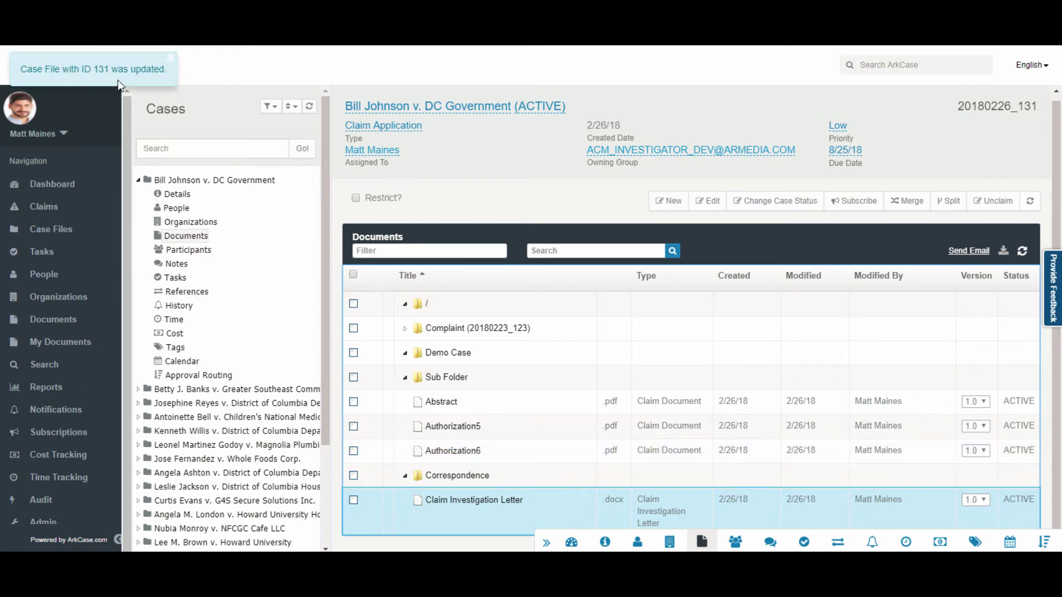
pyautogui.click(1021, 250)
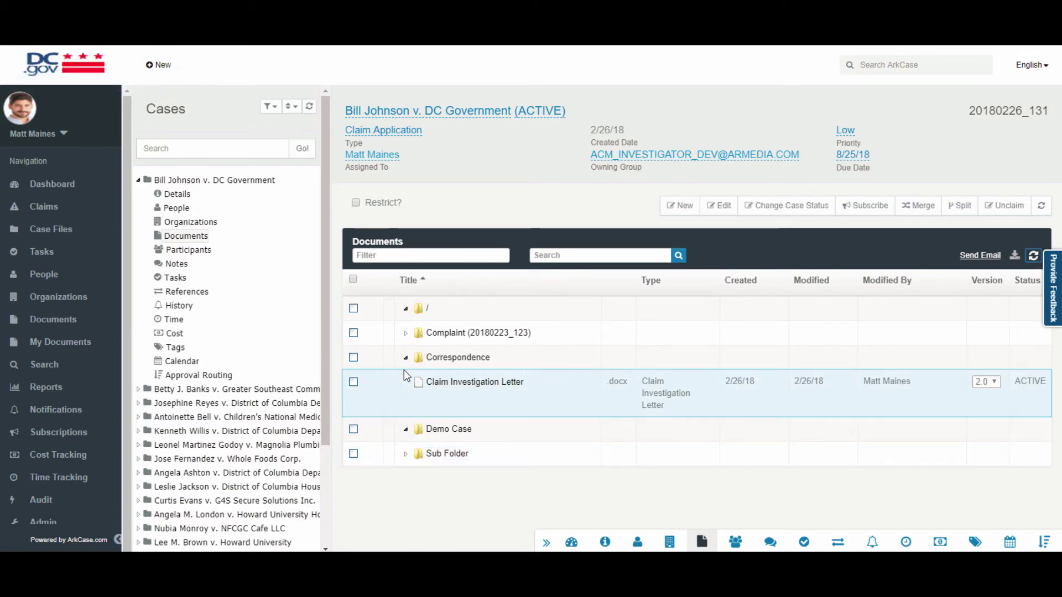
pyautogui.click(995, 382)
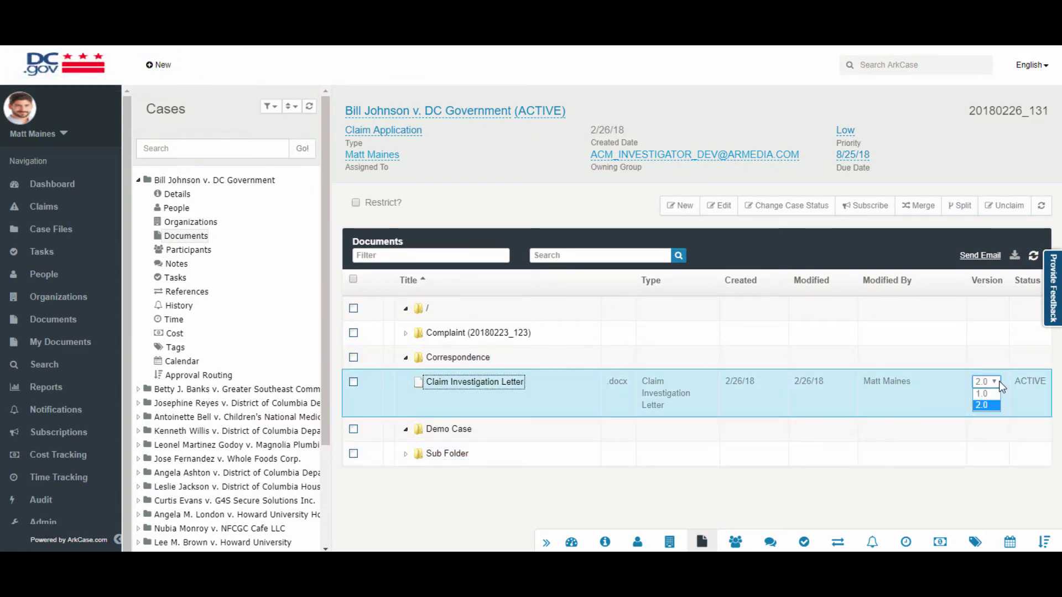
pyautogui.click(998, 380)
pyautogui.click(489, 385)
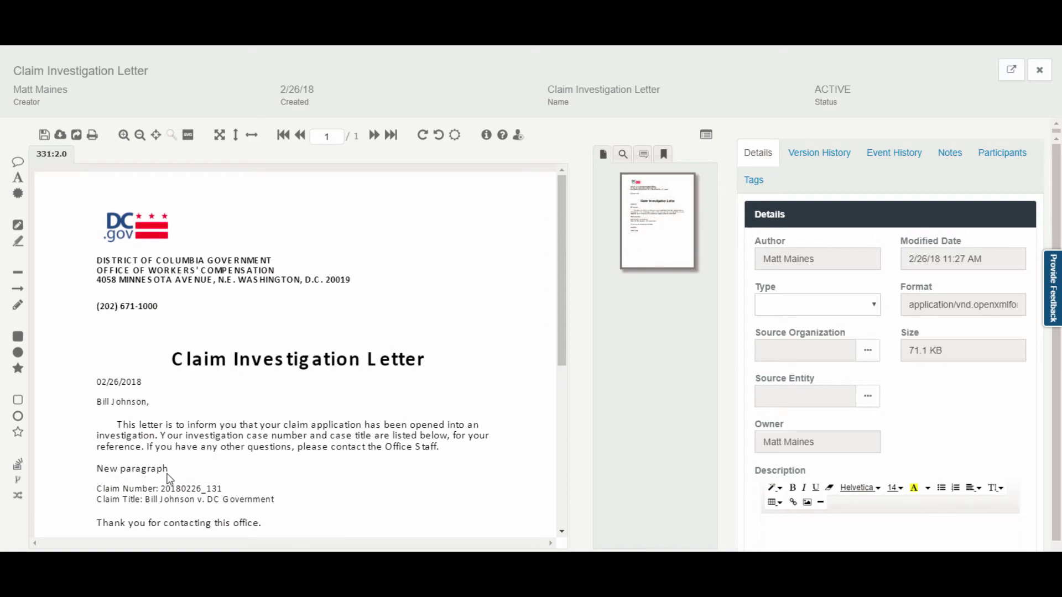
pyautogui.press('Escape')
pyautogui.rightClick(444, 390)
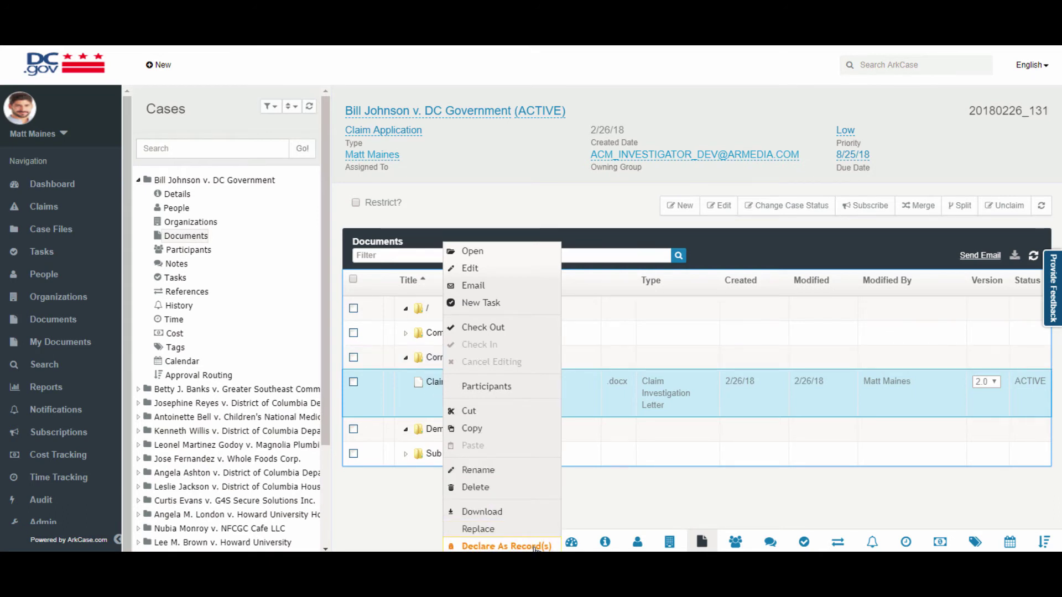
pyautogui.click(602, 503)
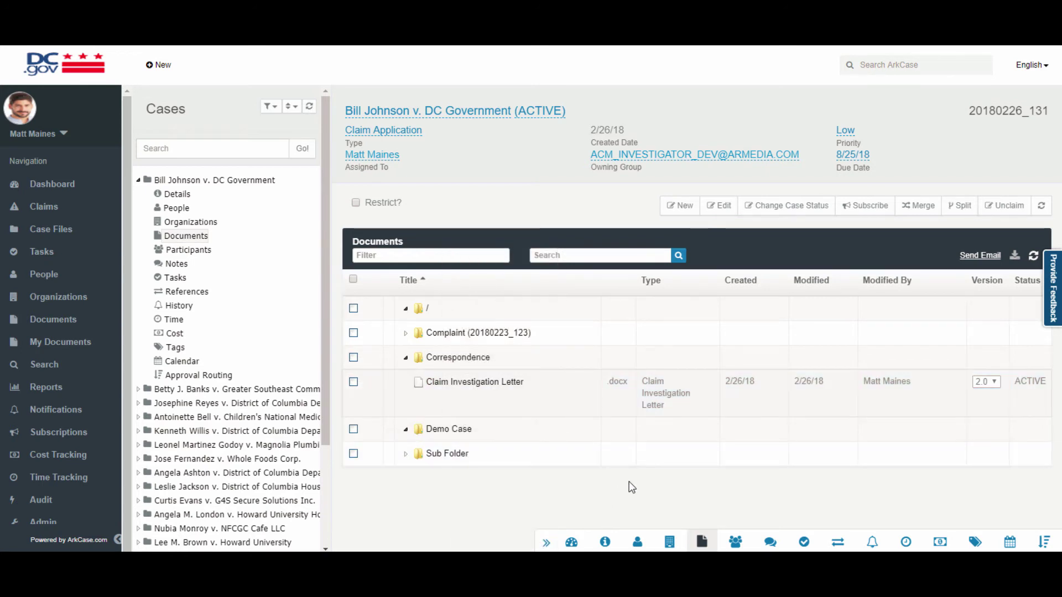
pyautogui.click(189, 184)
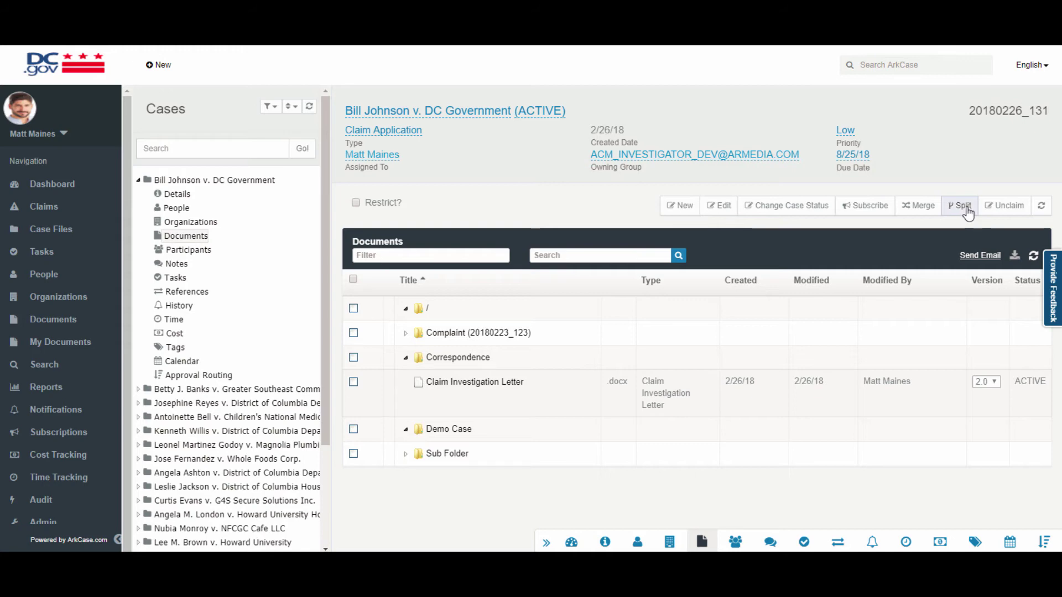
# Create a Memo of Payment of Workers Compensation through the Correspondence folder's New Correspondence menu.
pyautogui.rightClick(453, 360)
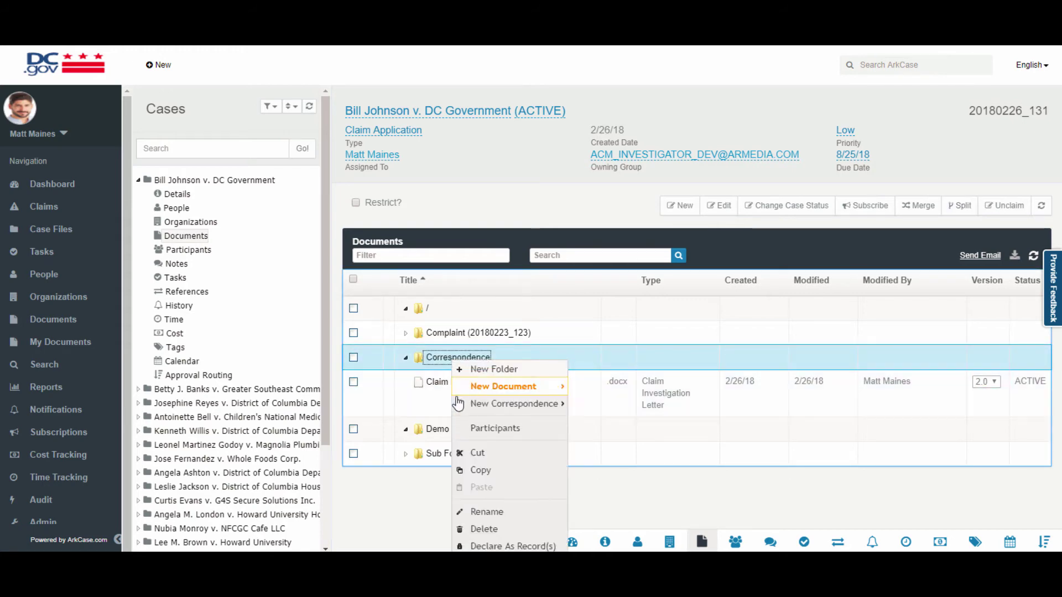
pyautogui.moveTo(465, 404)
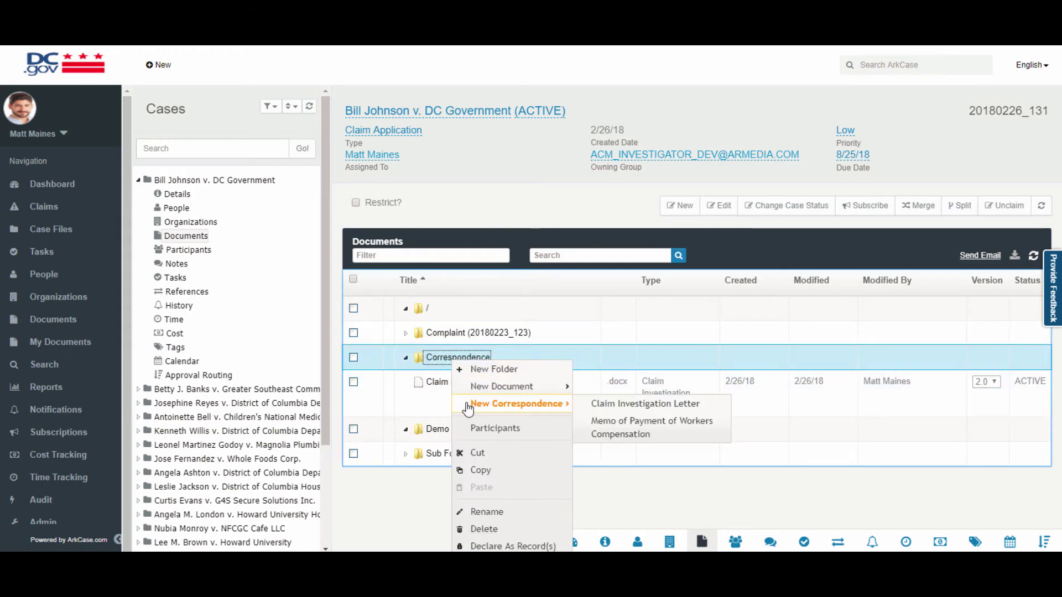
pyautogui.click(618, 430)
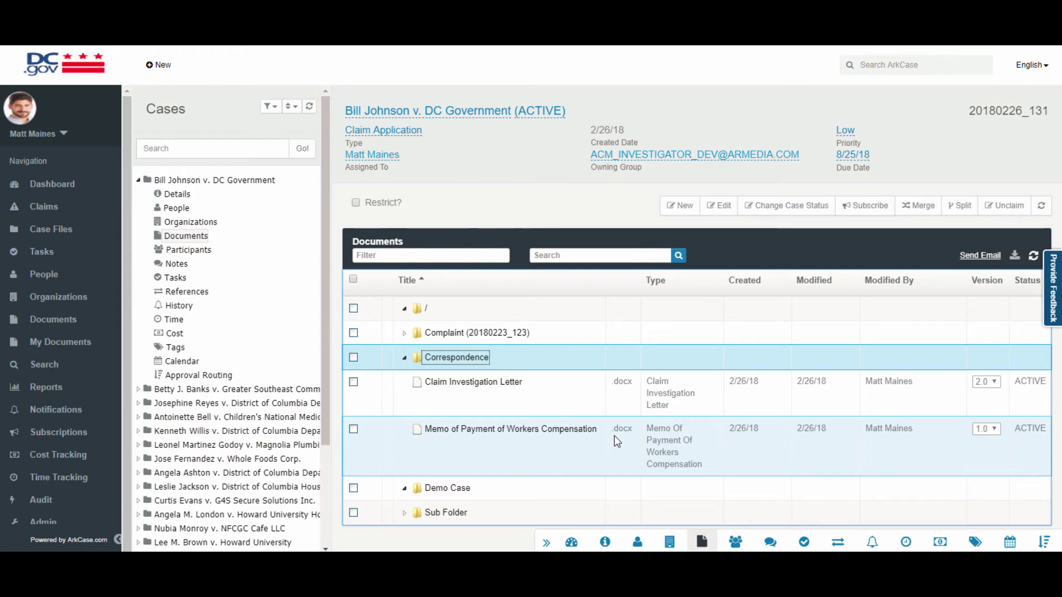
# Open the Memo of Payment of Workers Compensation in the viewer, scroll through it, and pick the area highlight tool.
pyautogui.doubleClick(543, 436)
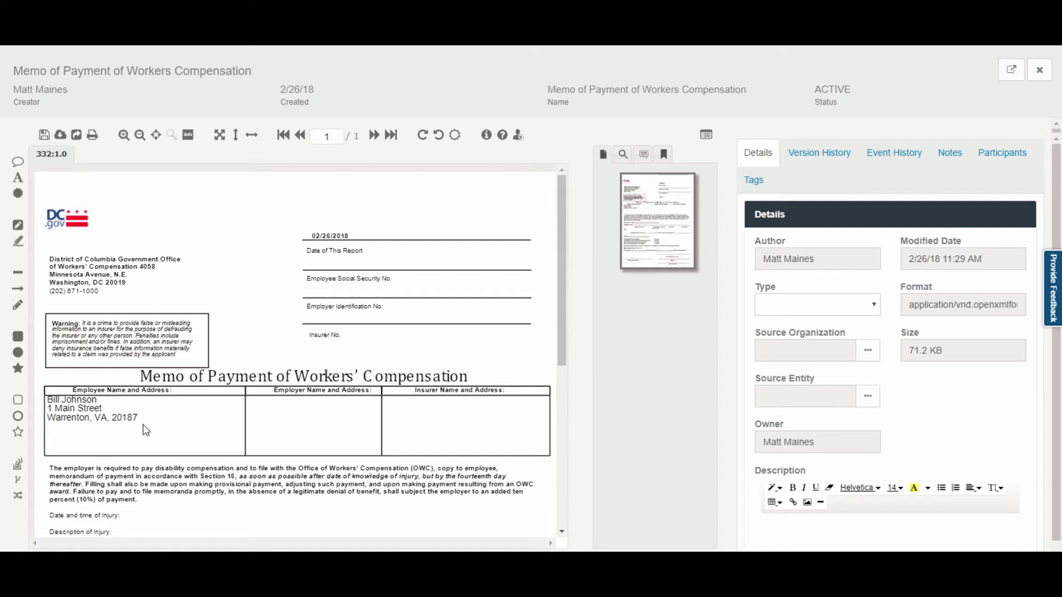
pyautogui.scroll(-1, 164, 446)
pyautogui.scroll(-1, 164, 446)
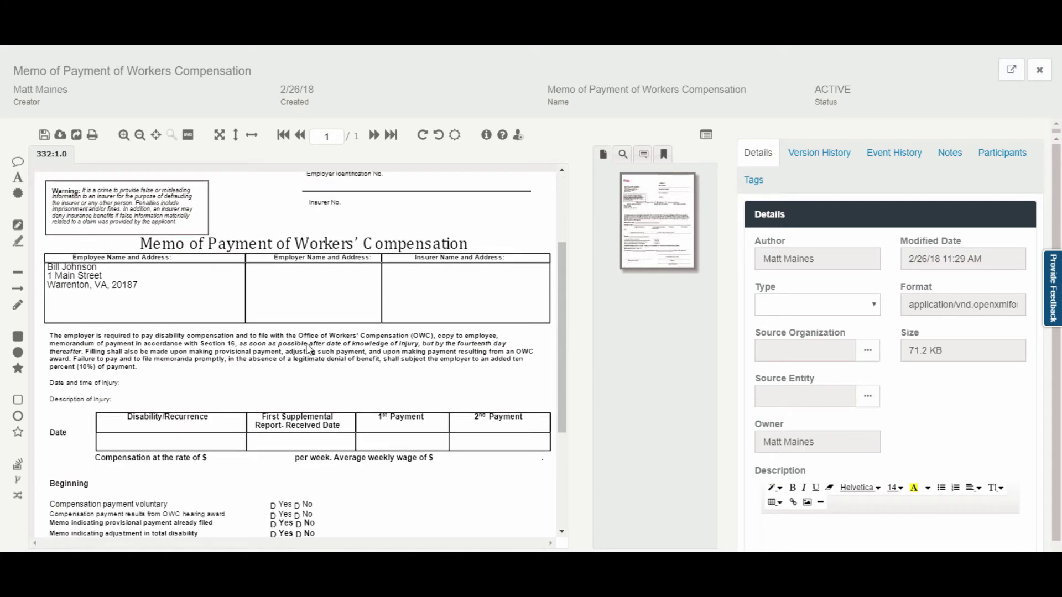
pyautogui.scroll(3, 310, 481)
pyautogui.scroll(2, 462, 511)
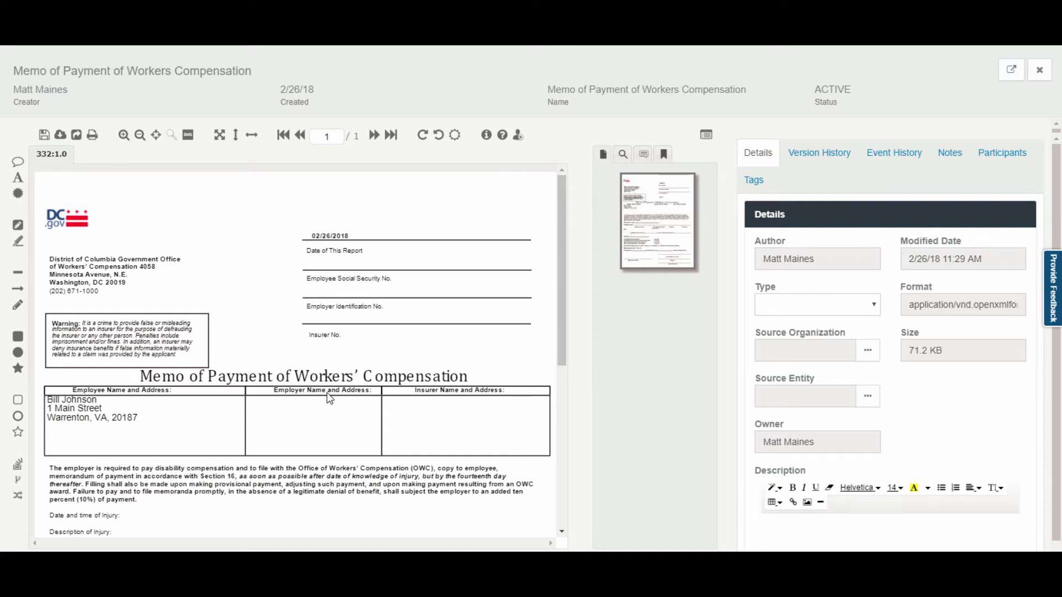
pyautogui.click(17, 242)
# Cover the memo's Warning box with a redaction annotation, save, and burn the redaction permanently.
pyautogui.moveTo(50, 315); pyautogui.dragTo(199, 362)
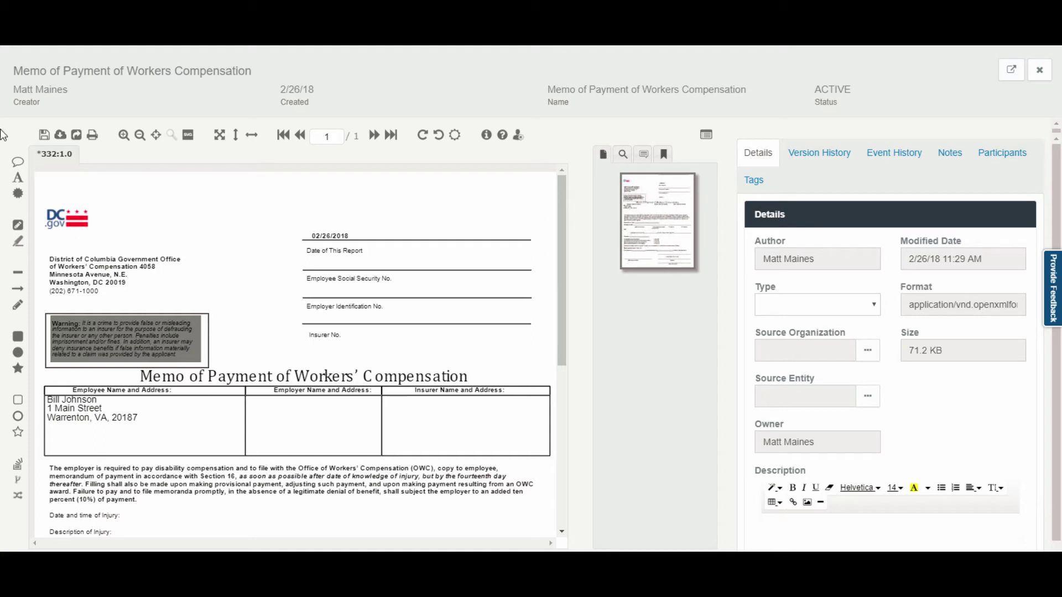
pyautogui.click(44, 135)
pyautogui.moveTo(165, 341)
pyautogui.mouseDown()
pyautogui.moveTo(215, 324)
pyautogui.moveTo(169, 343)
pyautogui.moveTo(188, 354)
pyautogui.moveTo(144, 335)
pyautogui.moveTo(164, 340)
pyautogui.moveTo(154, 340)
pyautogui.mouseUp()
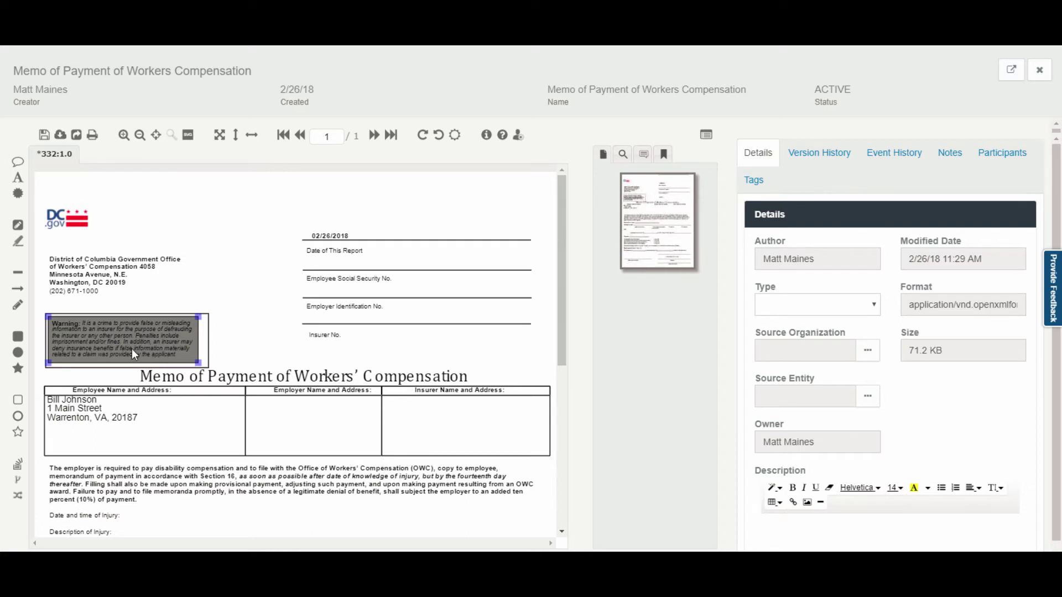
pyautogui.click(77, 136)
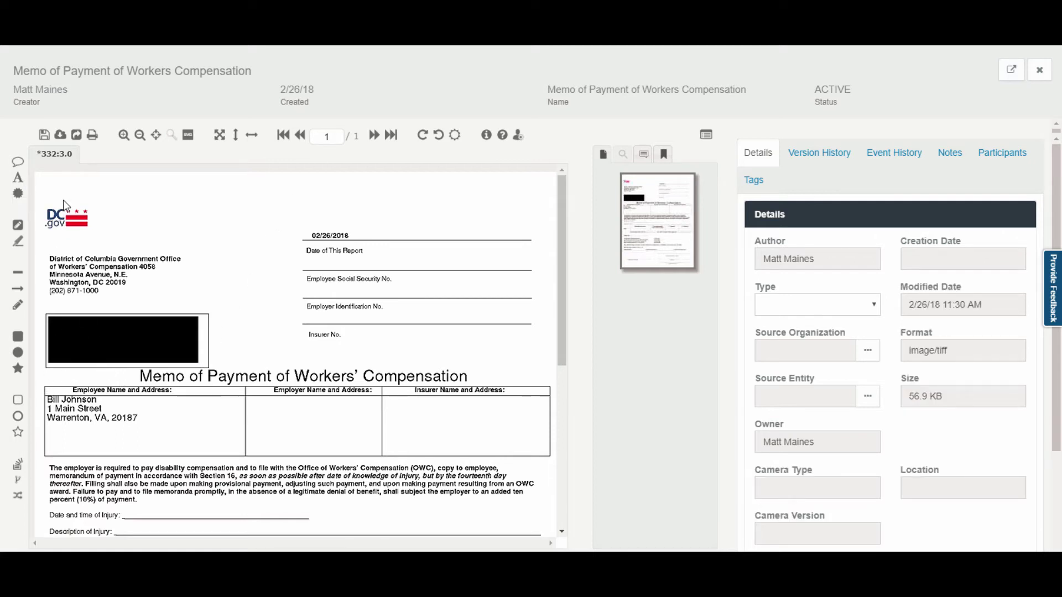
# Place a signature stamp, size it inside the Insurer Name and Address box, and save the memo.
pyautogui.click(18, 195)
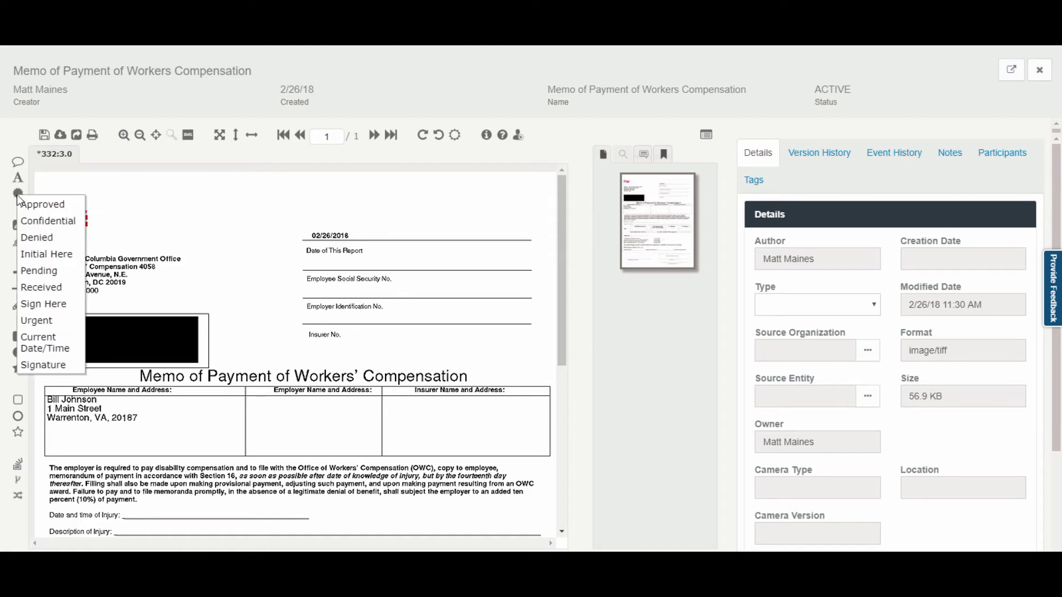
pyautogui.click(64, 371)
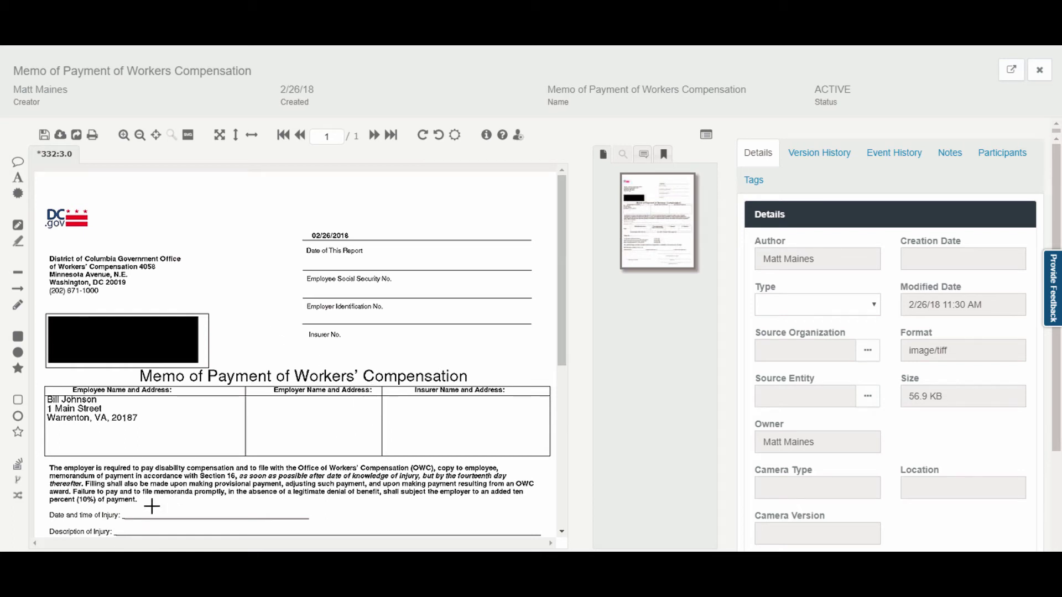
pyautogui.click(255, 413)
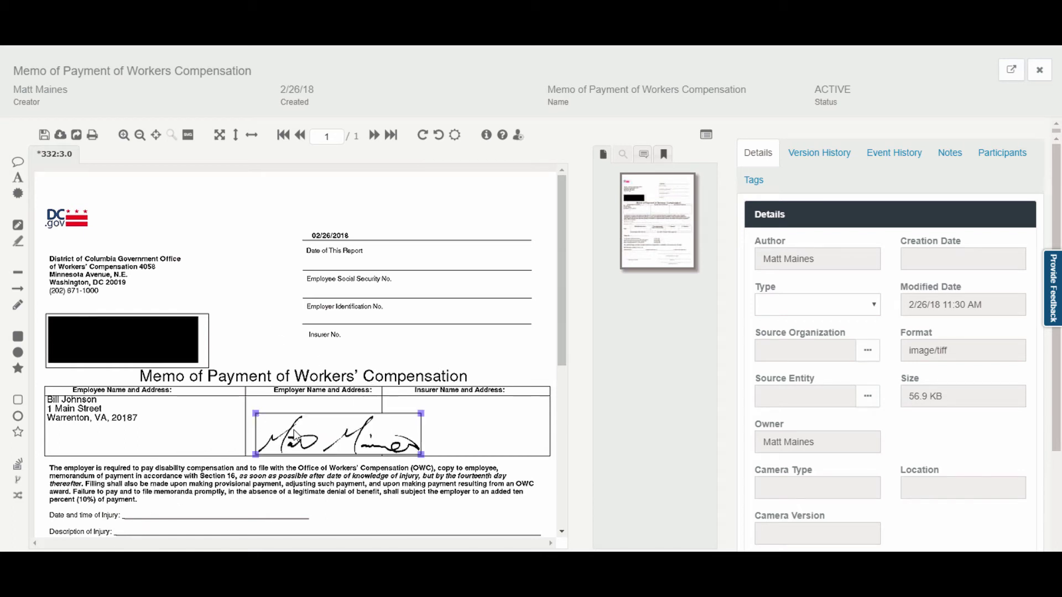
pyautogui.moveTo(269, 427)
pyautogui.mouseDown()
pyautogui.moveTo(238, 436)
pyautogui.moveTo(386, 401)
pyautogui.moveTo(394, 422)
pyautogui.moveTo(396, 413)
pyautogui.mouseUp()
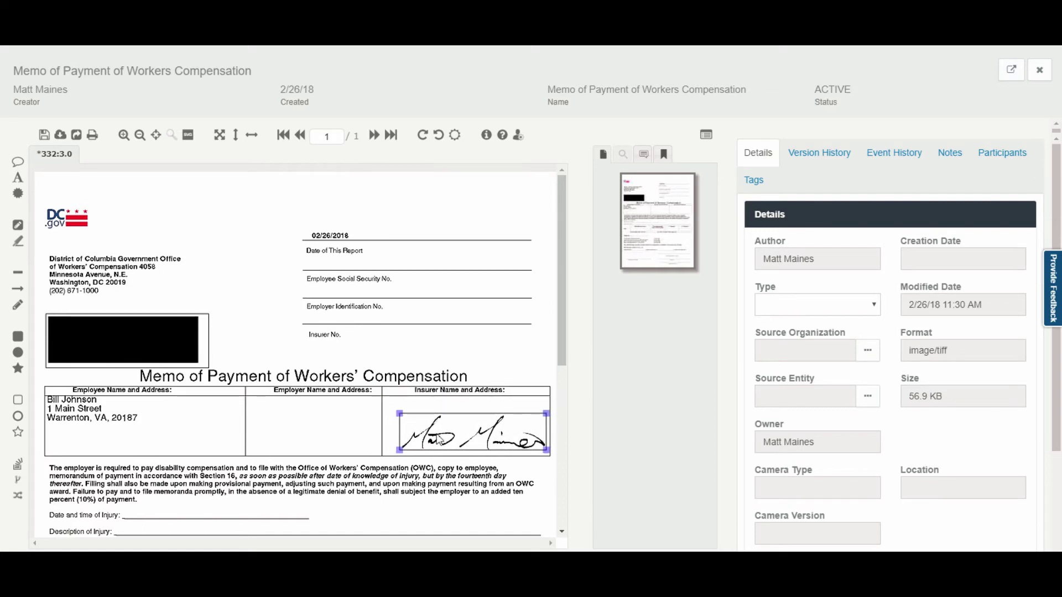
pyautogui.moveTo(443, 440); pyautogui.dragTo(434, 436)
pyautogui.click(450, 347)
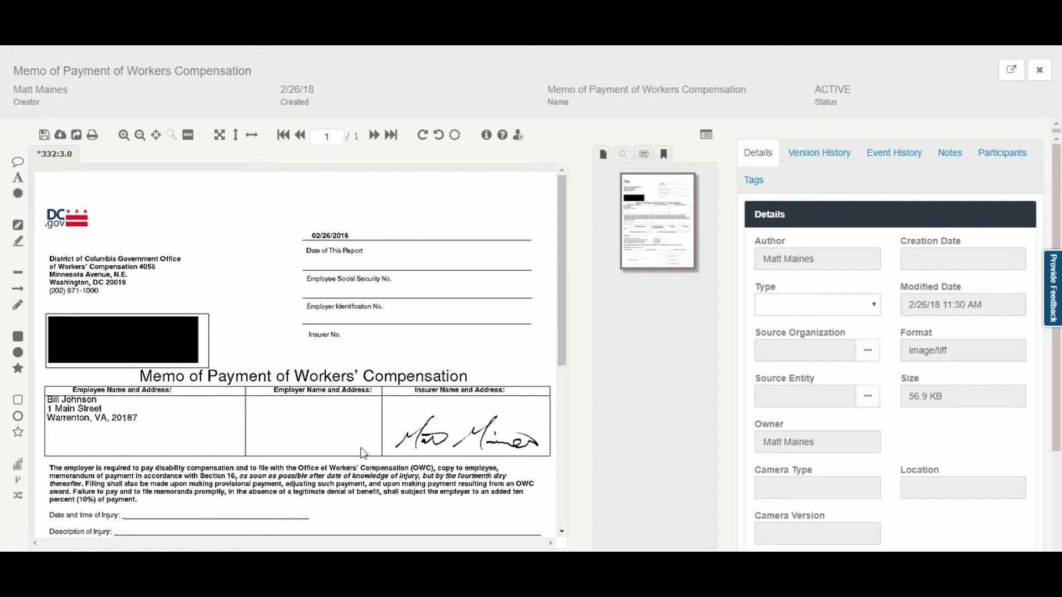
pyautogui.click(44, 135)
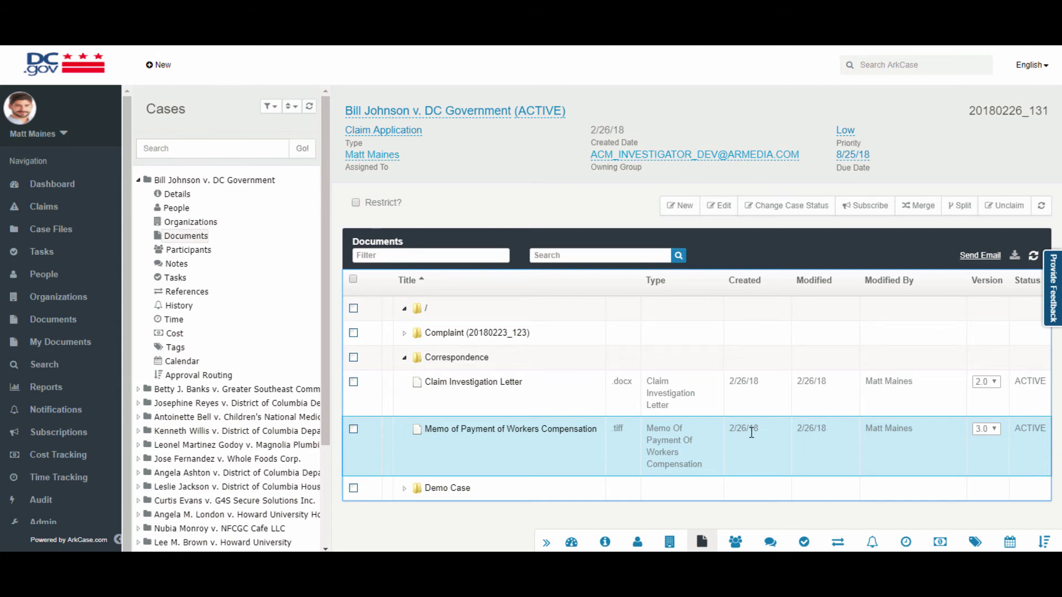
# Start a case status change and set the new status to Closed.
pyautogui.click(792, 206)
pyautogui.click(462, 297)
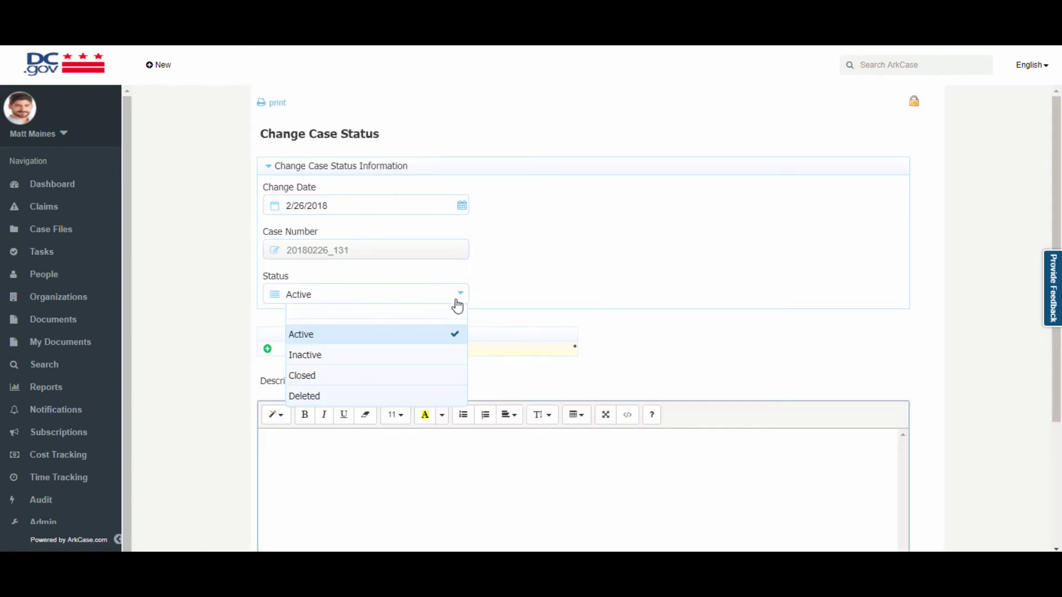
pyautogui.click(382, 382)
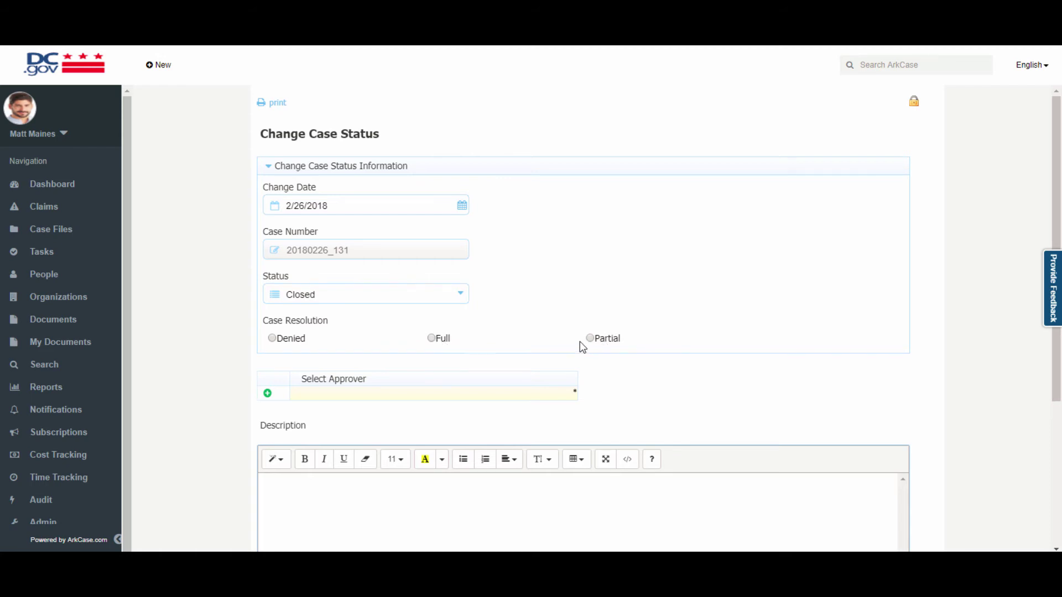
# Search users by name and assign the chosen user as the status-change approver.
pyautogui.click(380, 392)
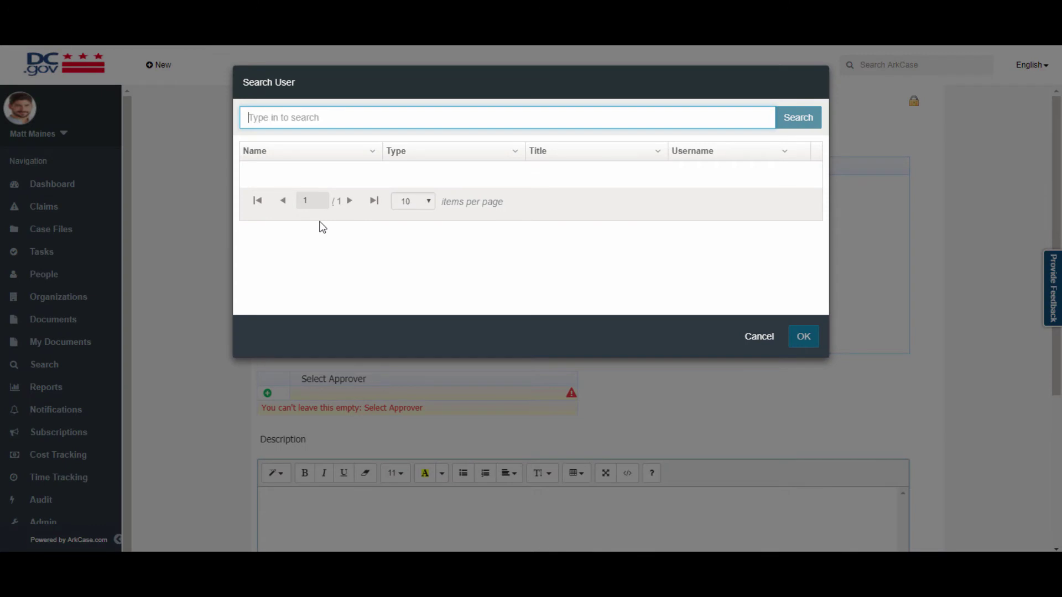
pyautogui.write('matt')
pyautogui.press('Return')
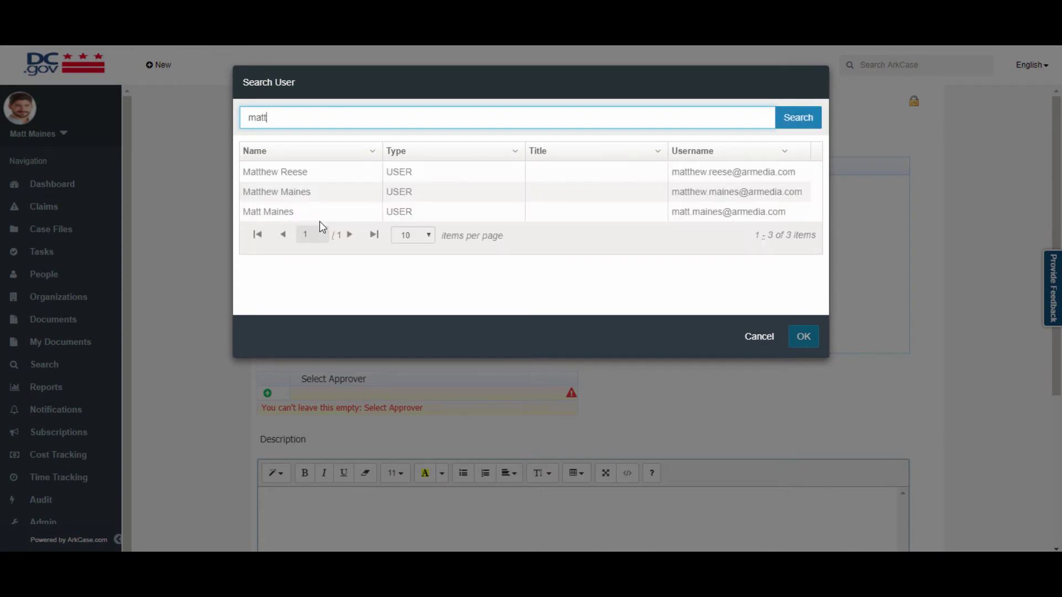
pyautogui.click(313, 192)
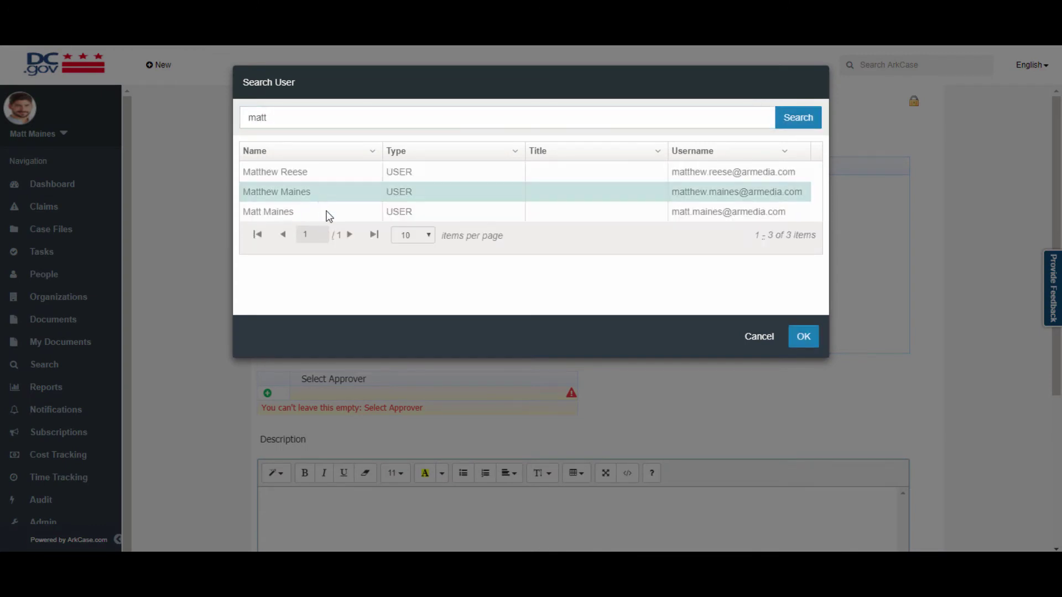
pyautogui.doubleClick(326, 212)
pyautogui.scroll(-4, 580, 512)
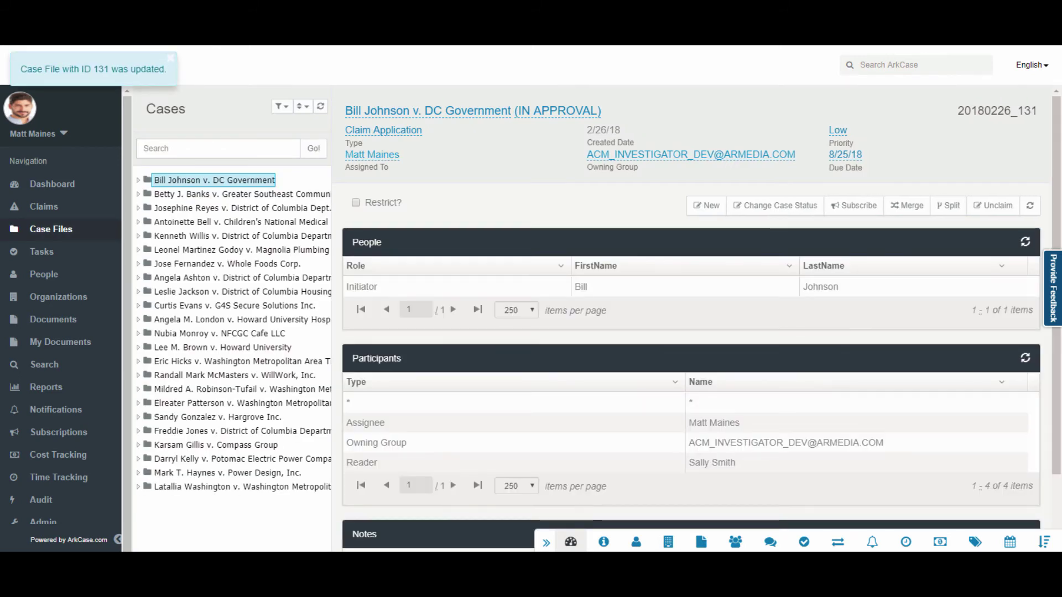
# Open the case's status-change Review Request task, view its process diagram, and approve it.
pyautogui.click(805, 542)
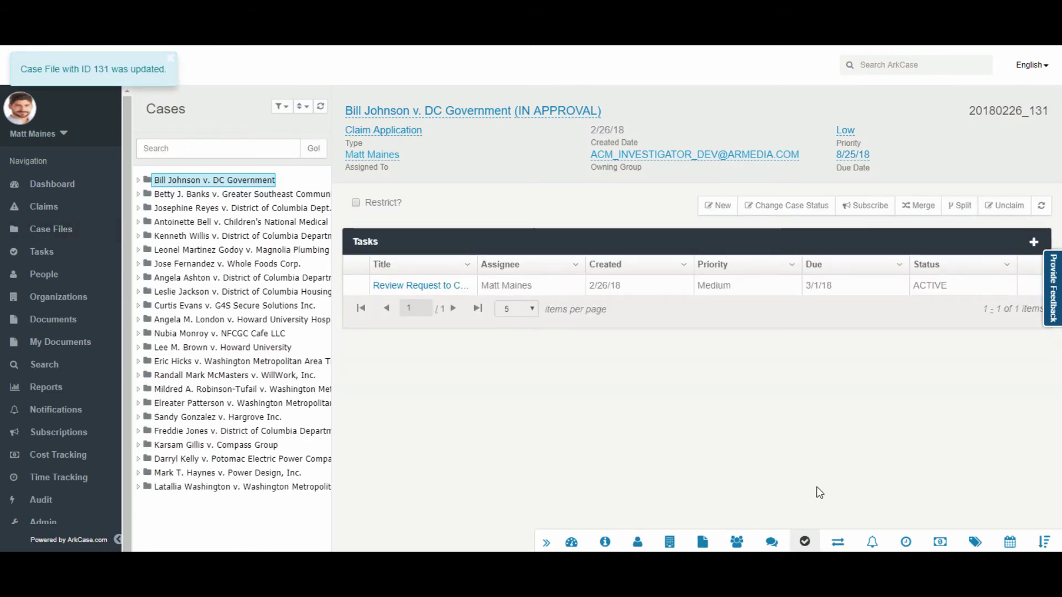
pyautogui.click(417, 285)
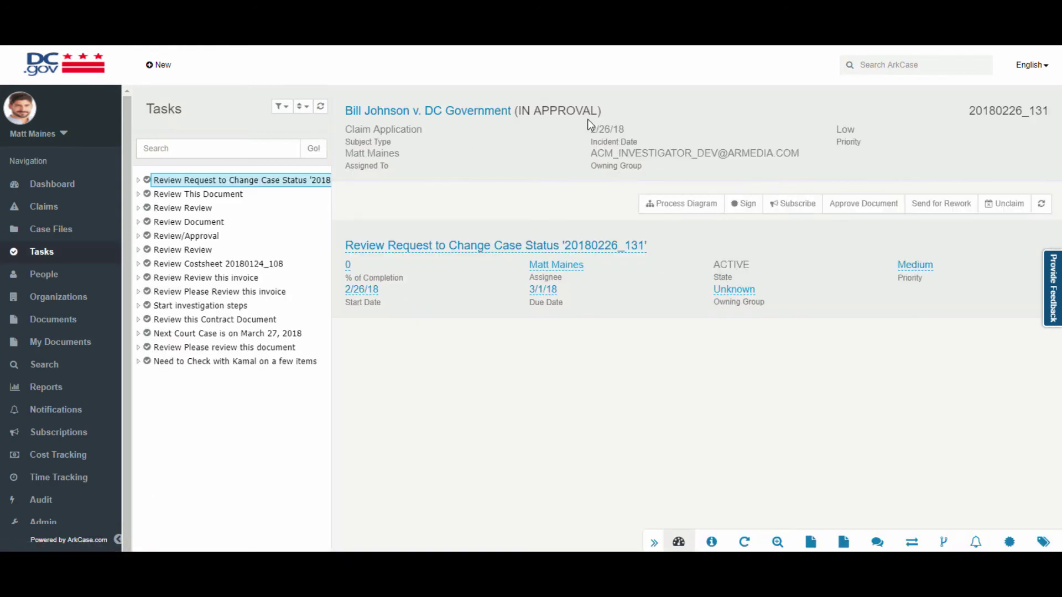
pyautogui.click(681, 204)
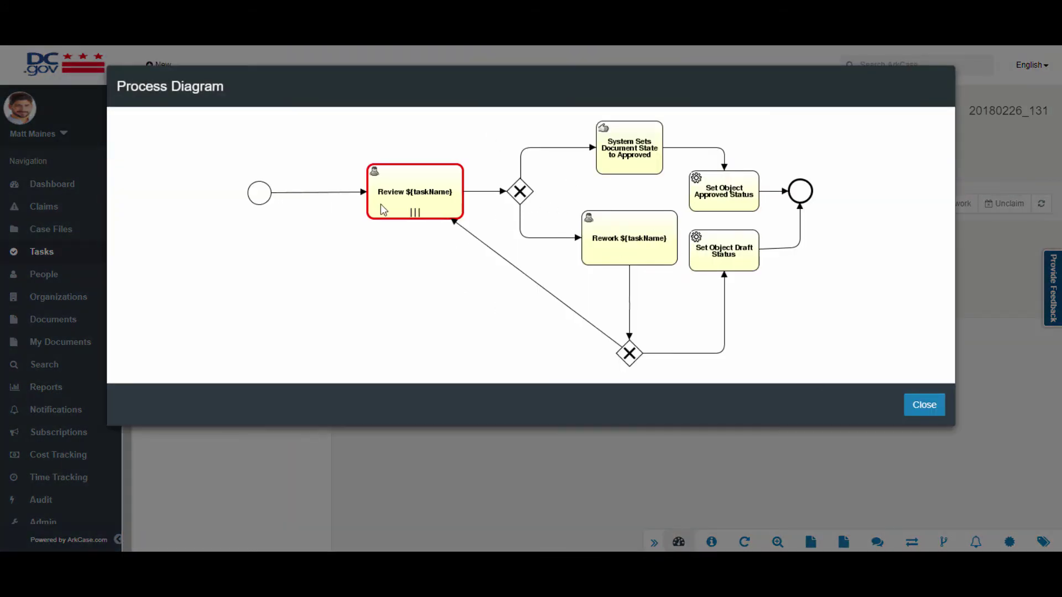
pyautogui.click(944, 410)
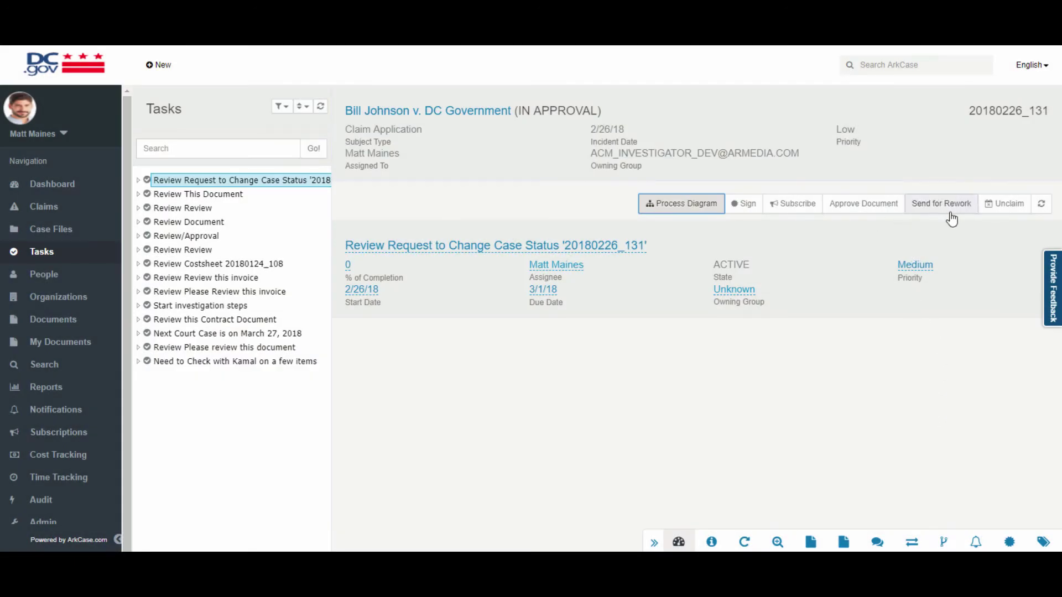
pyautogui.click(869, 210)
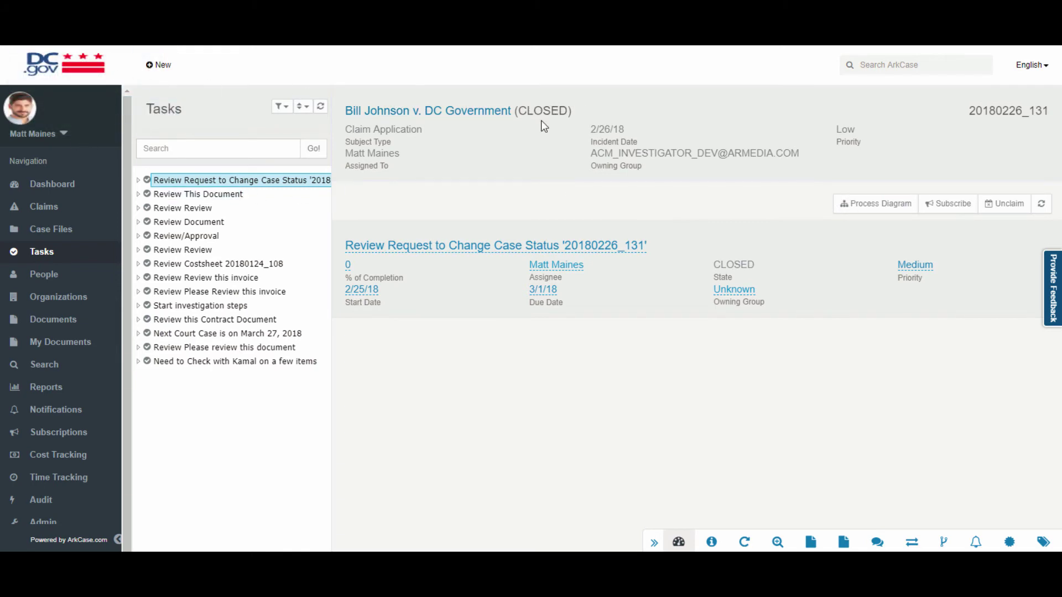
# Return to the closed case's Documents and expand the root, Demo Case, Sub Folder and Correspondence folders.
pyautogui.click(457, 112)
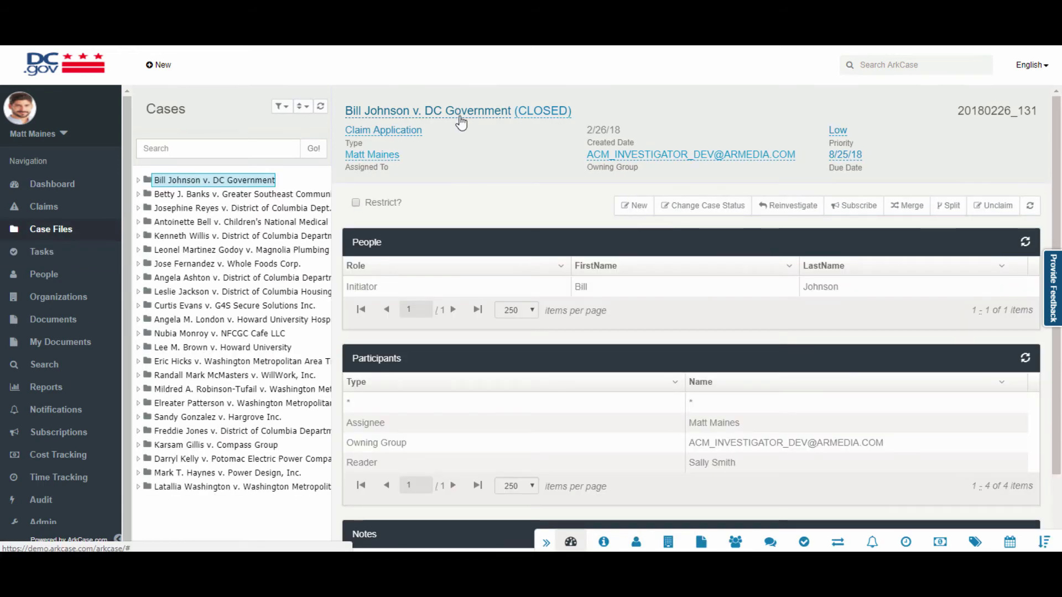
pyautogui.click(701, 542)
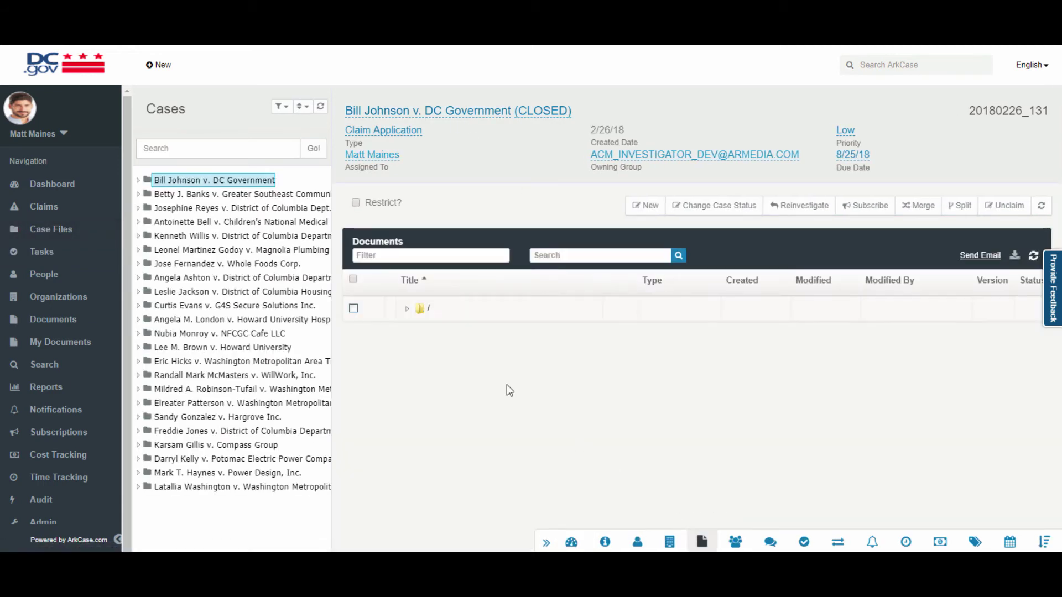
pyautogui.click(406, 308)
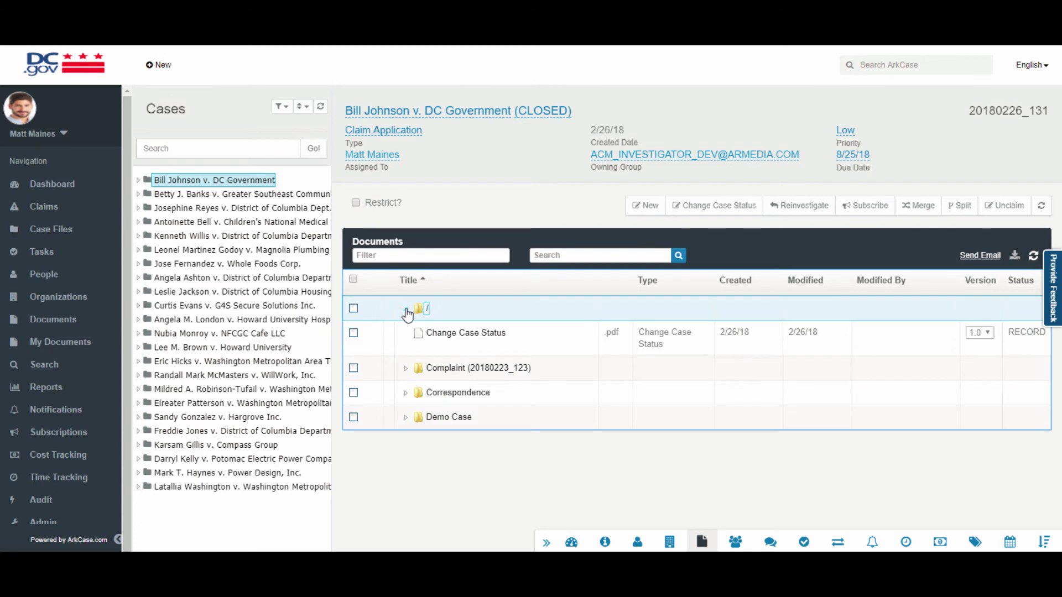
pyautogui.click(431, 421)
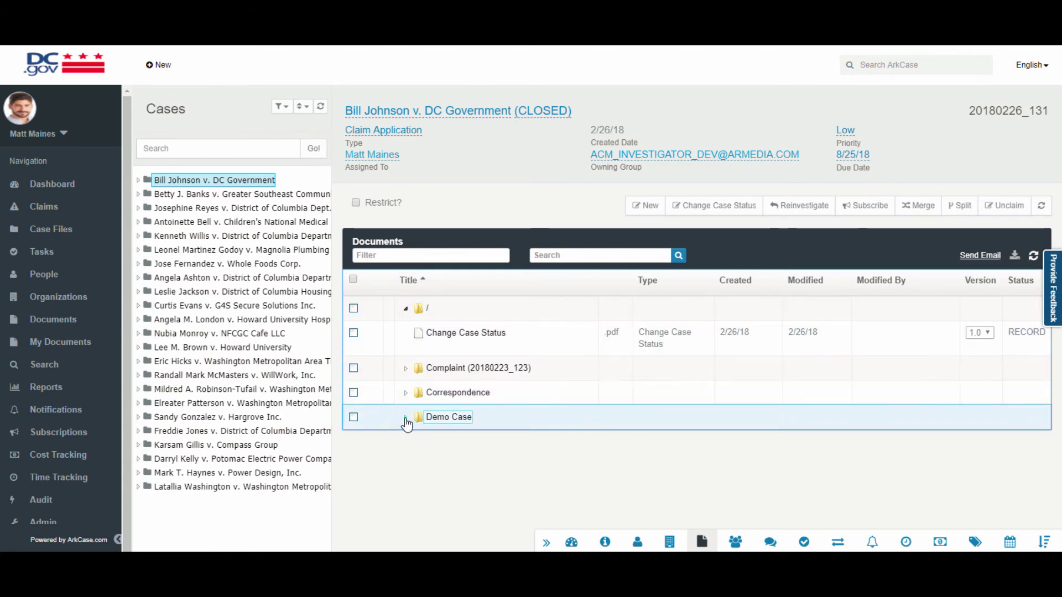
pyautogui.click(414, 444)
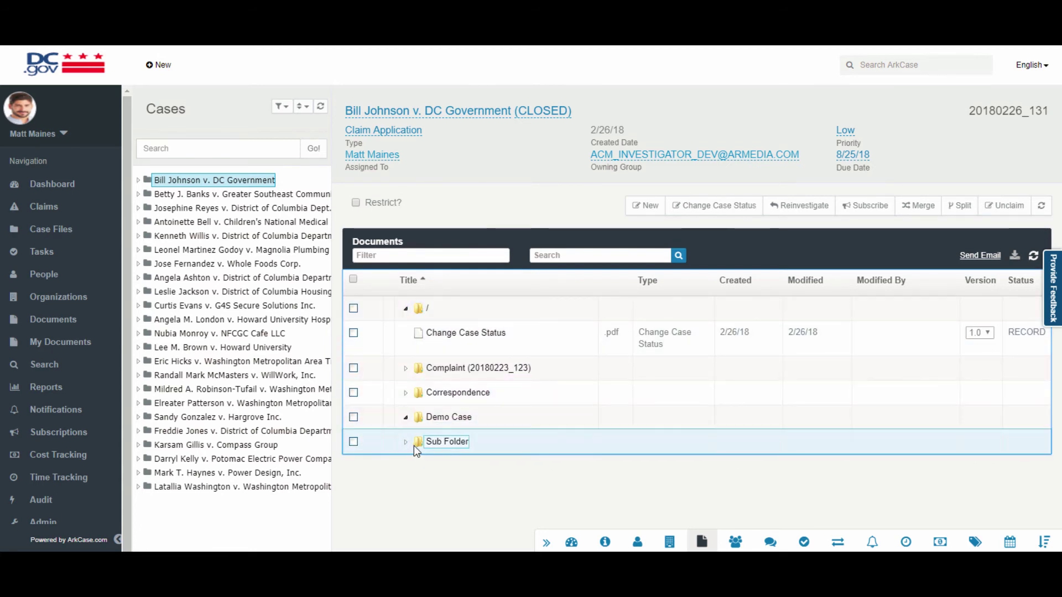
pyautogui.click(406, 393)
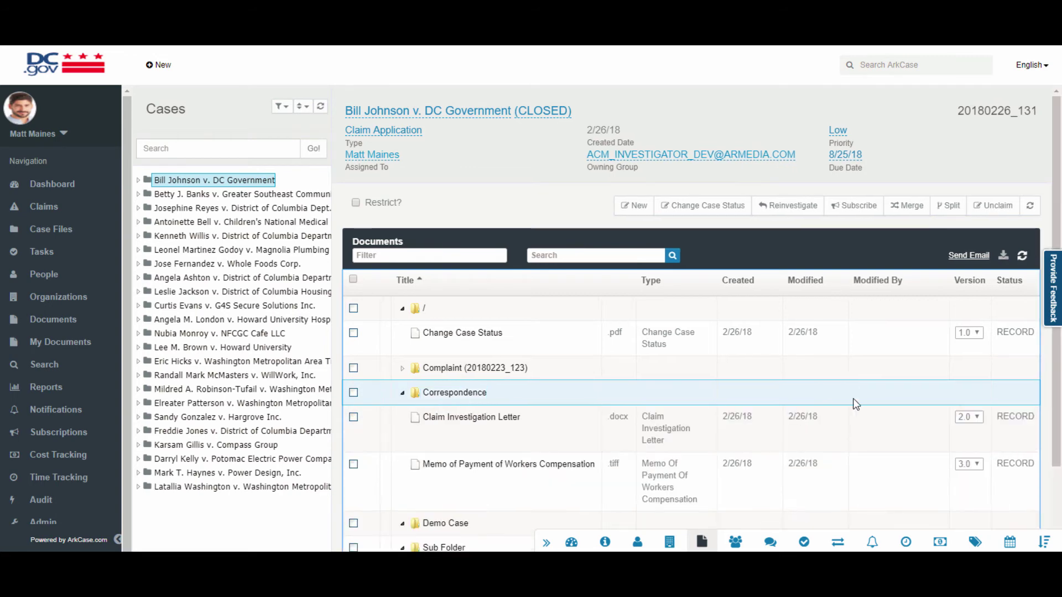
pyautogui.scroll(-2, 1012, 473)
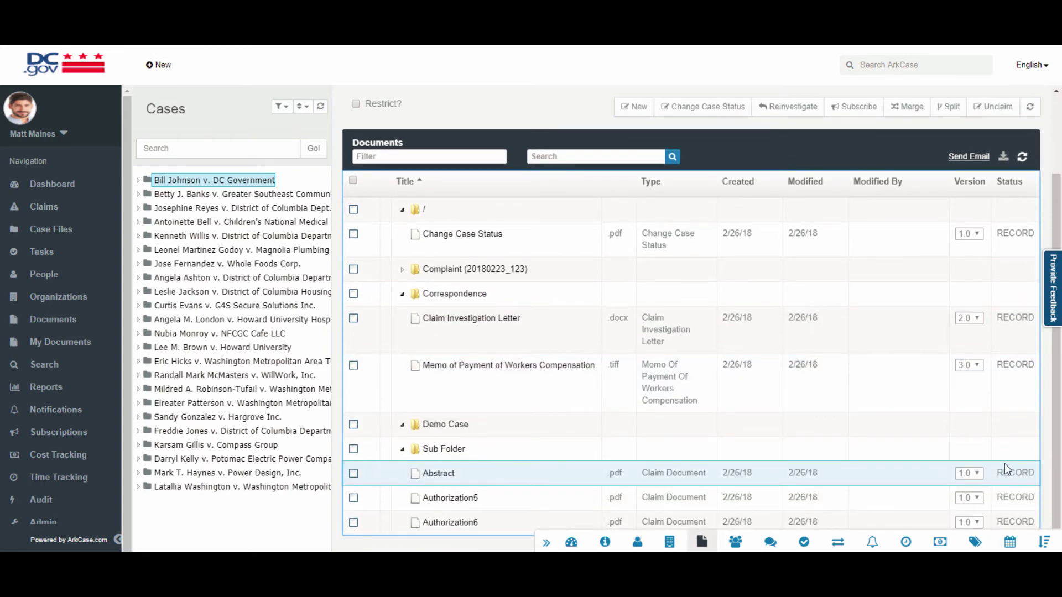
pyautogui.scroll(2, 1004, 469)
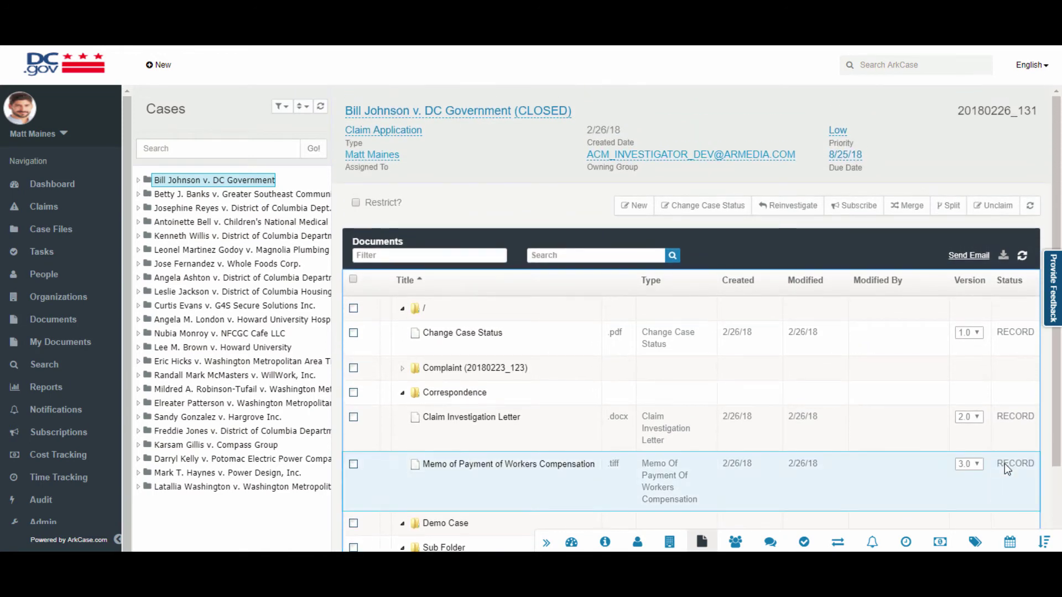
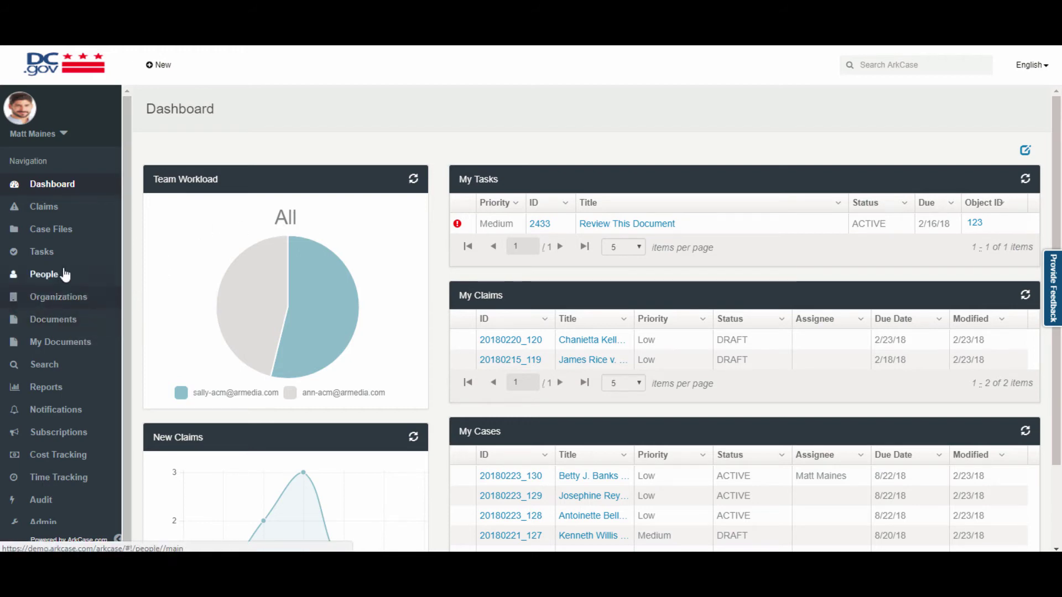
pyautogui.click(57, 237)
pyautogui.click(139, 181)
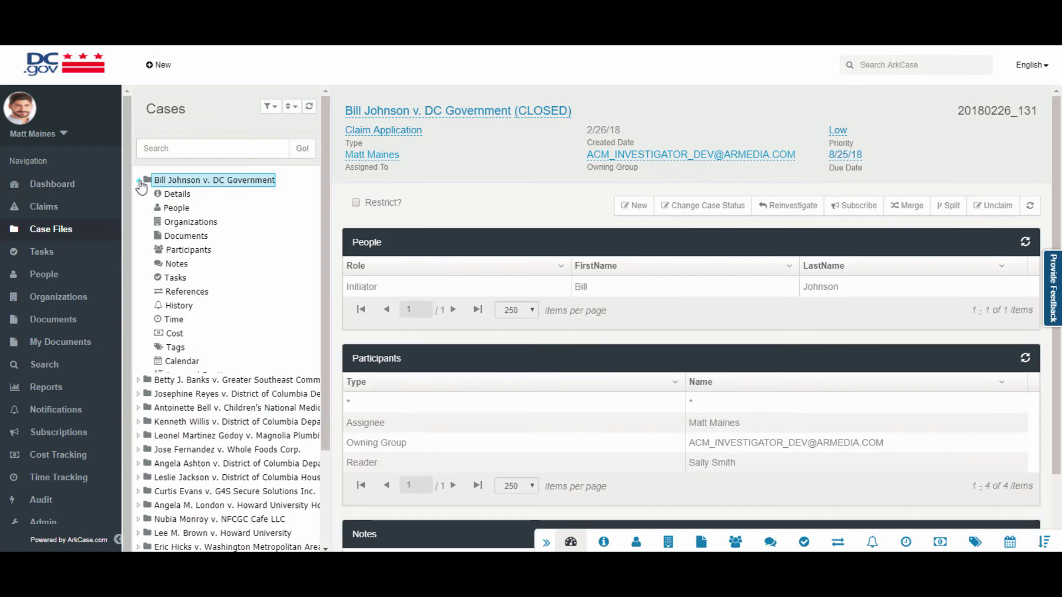
pyautogui.click(184, 238)
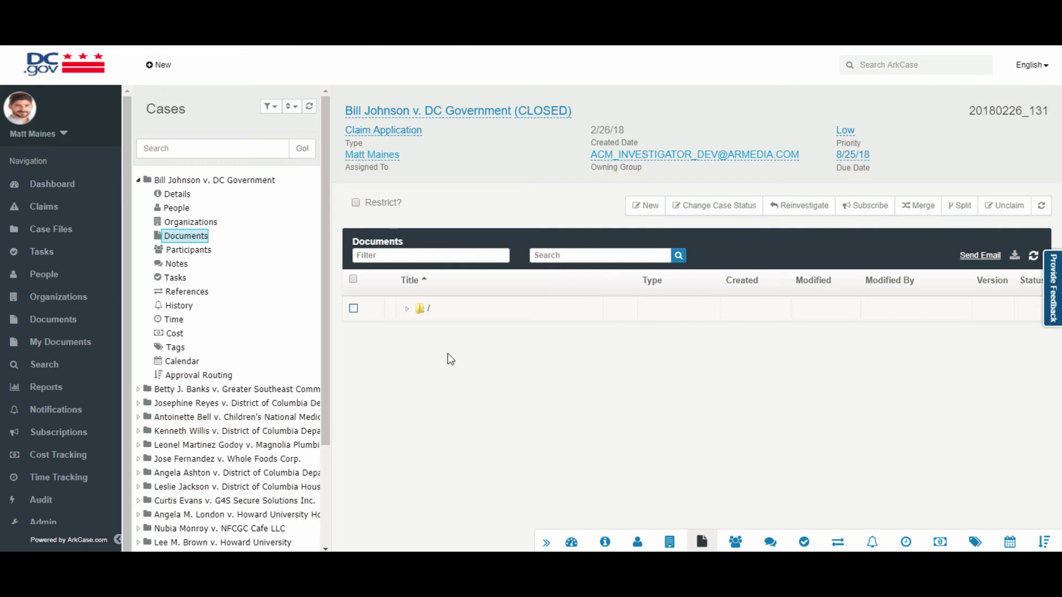
pyautogui.click(874, 65)
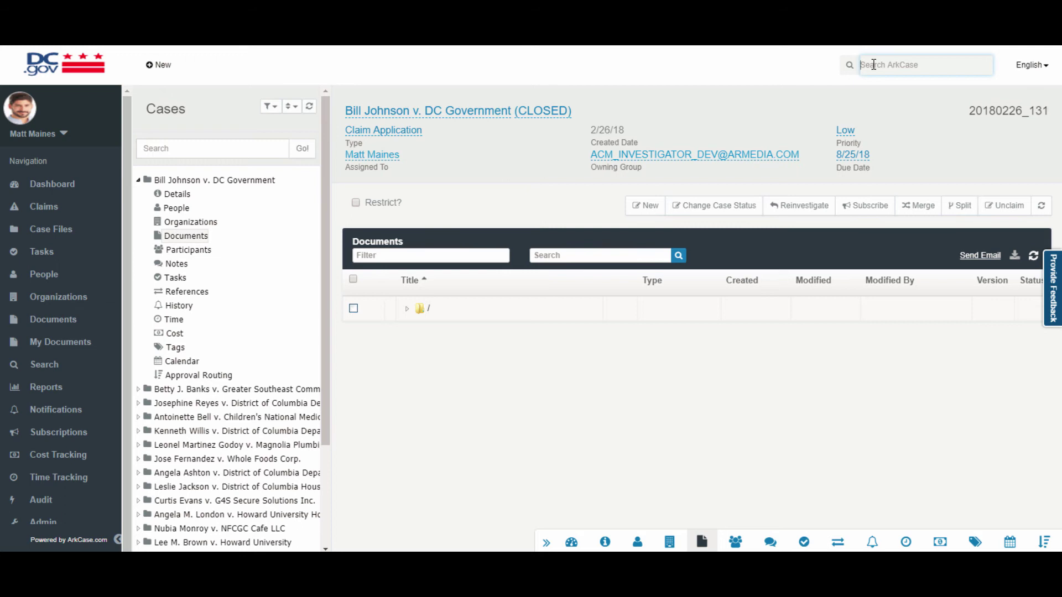
# Search for 'Bill' and limit the results to the File object type.
pyautogui.write('Bill')
pyautogui.press('Return')
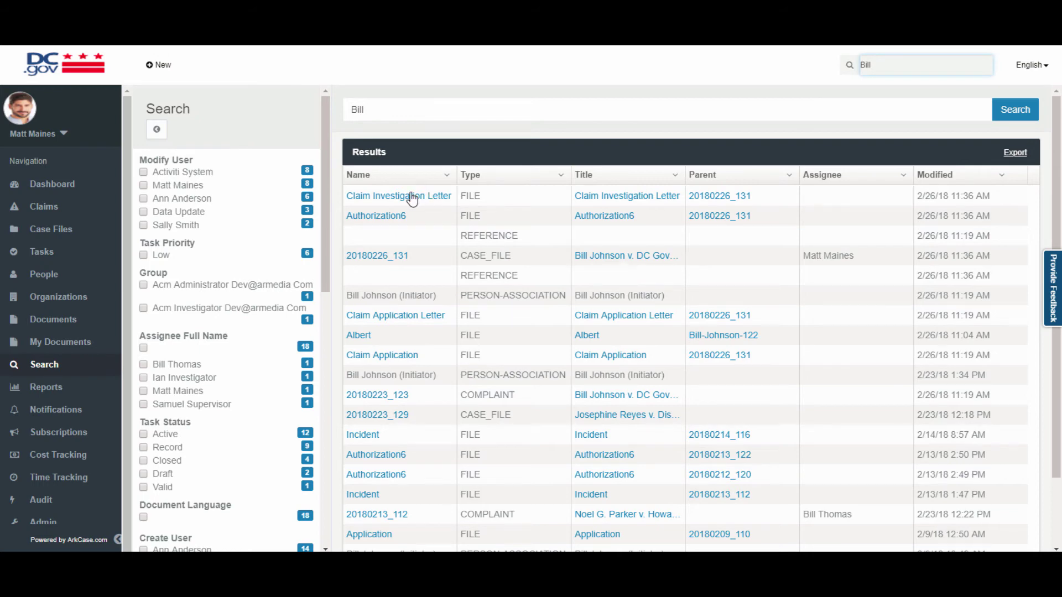
pyautogui.scroll(-5, 187, 232)
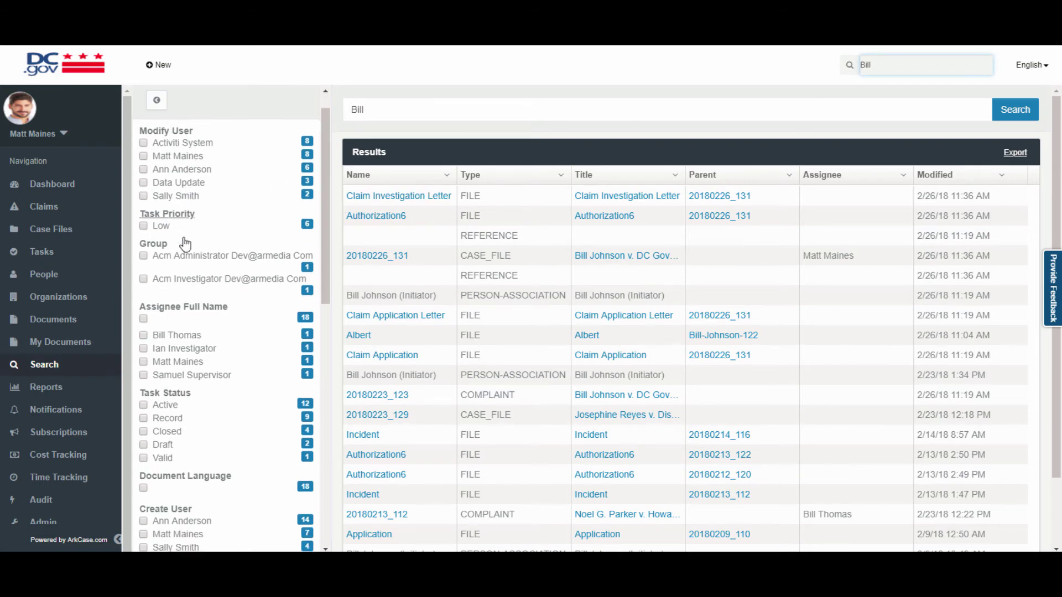
pyautogui.scroll(-4, 185, 250)
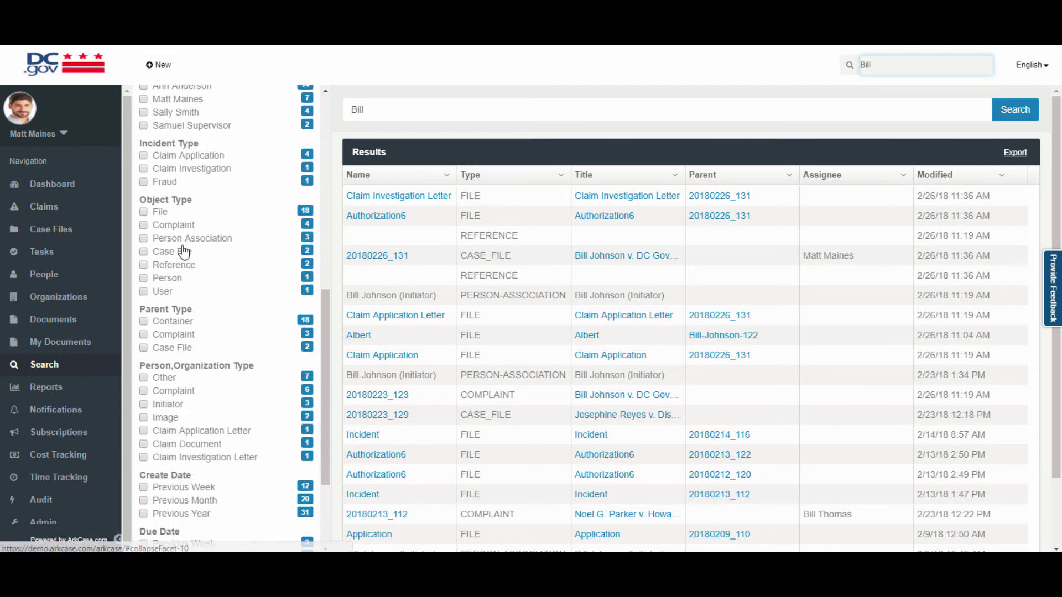
pyautogui.click(144, 213)
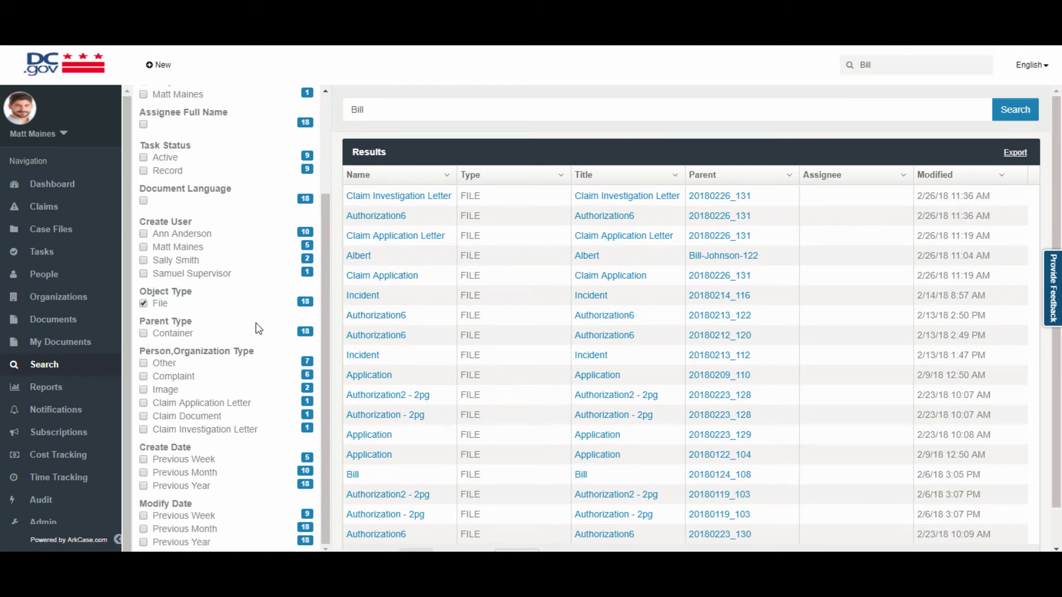
# Sort by Name ascending, keep files created the previous week, and open the Claim Application PDF.
pyautogui.click(446, 176)
pyautogui.click(427, 205)
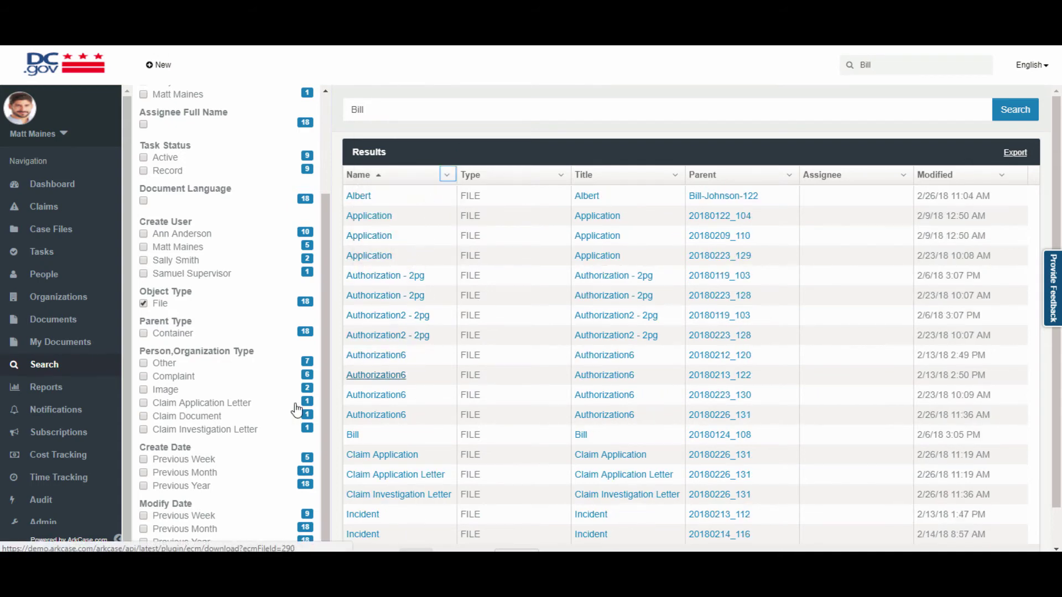
pyautogui.click(143, 459)
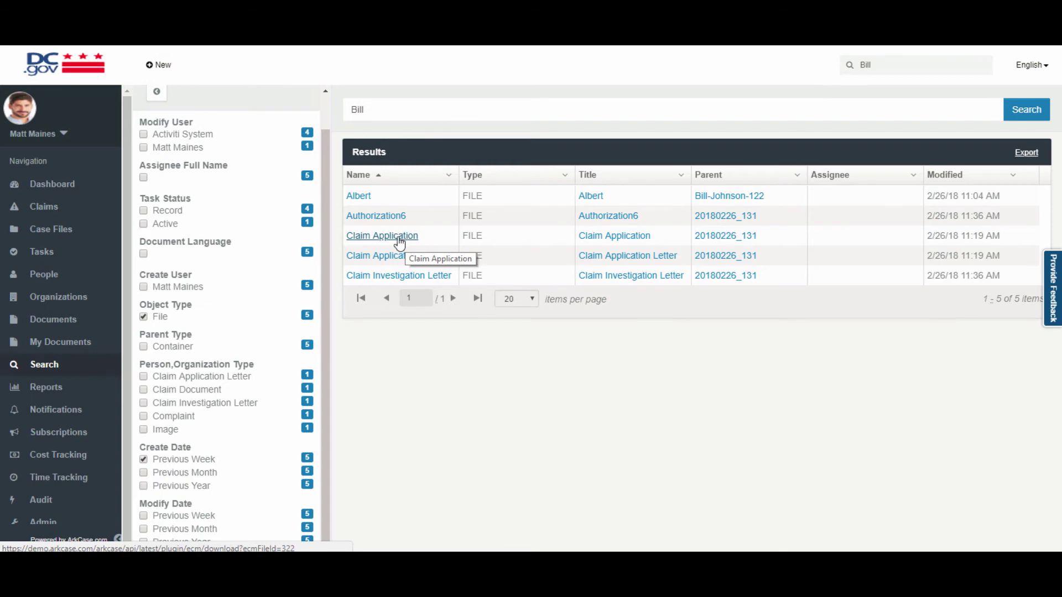
pyautogui.click(399, 237)
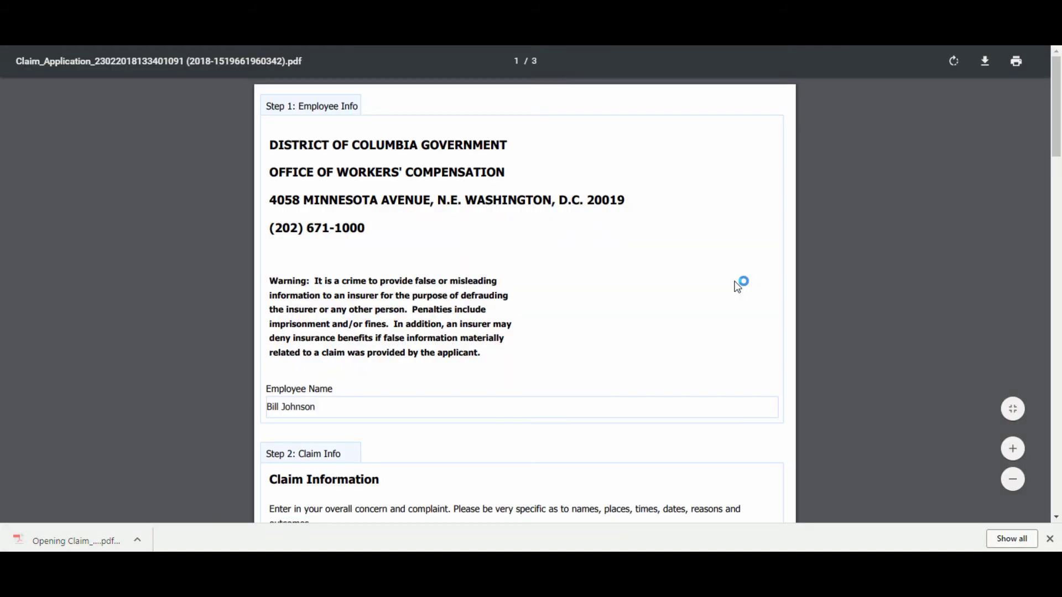
pyautogui.scroll(-5, 640, 287)
pyautogui.scroll(3, 367, 204)
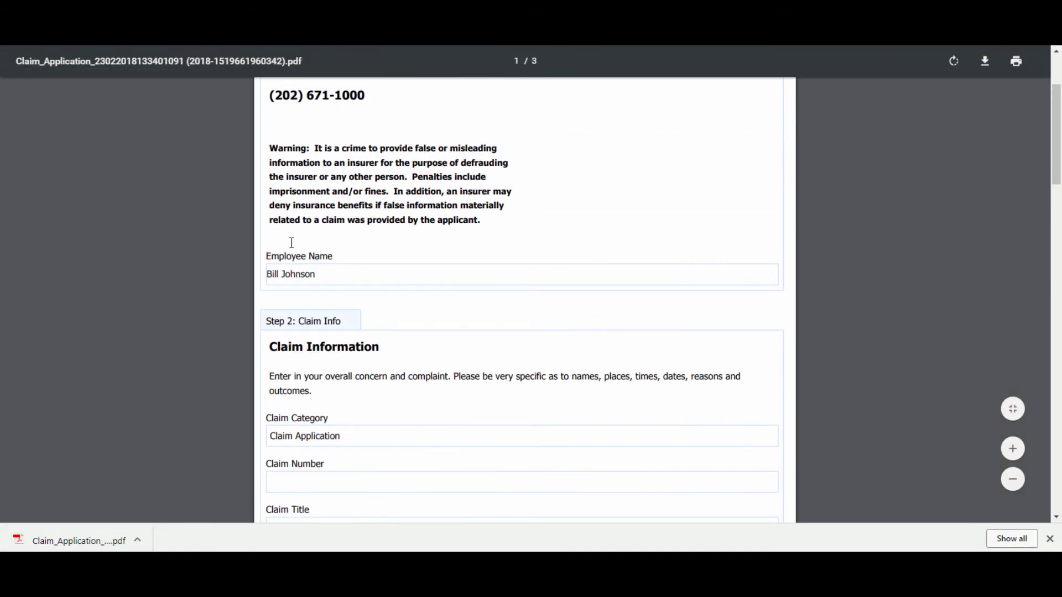
pyautogui.moveTo(285, 272); pyautogui.dragTo(256, 272)
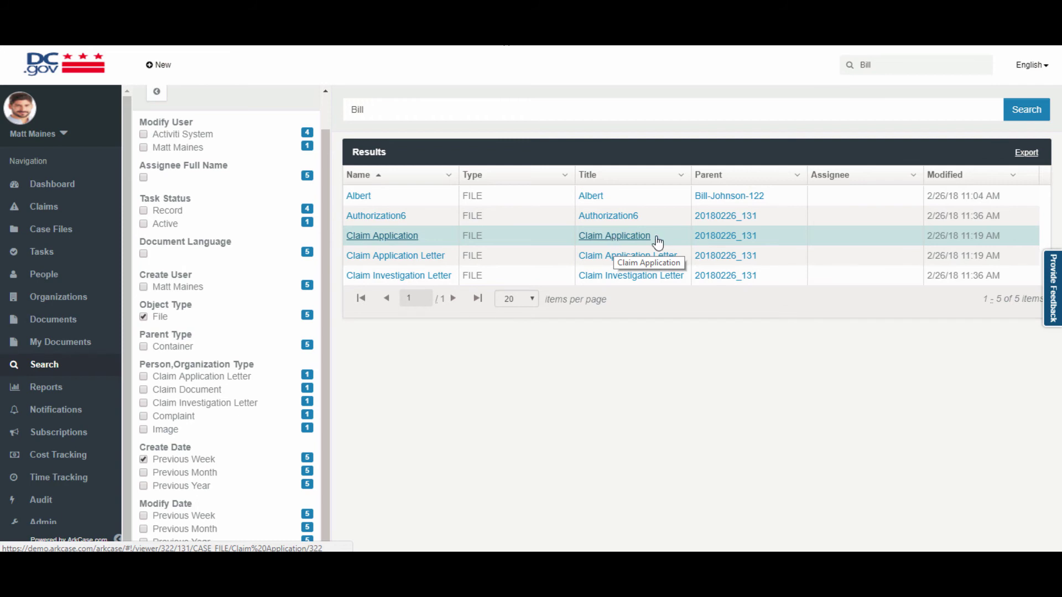
pyautogui.click(721, 238)
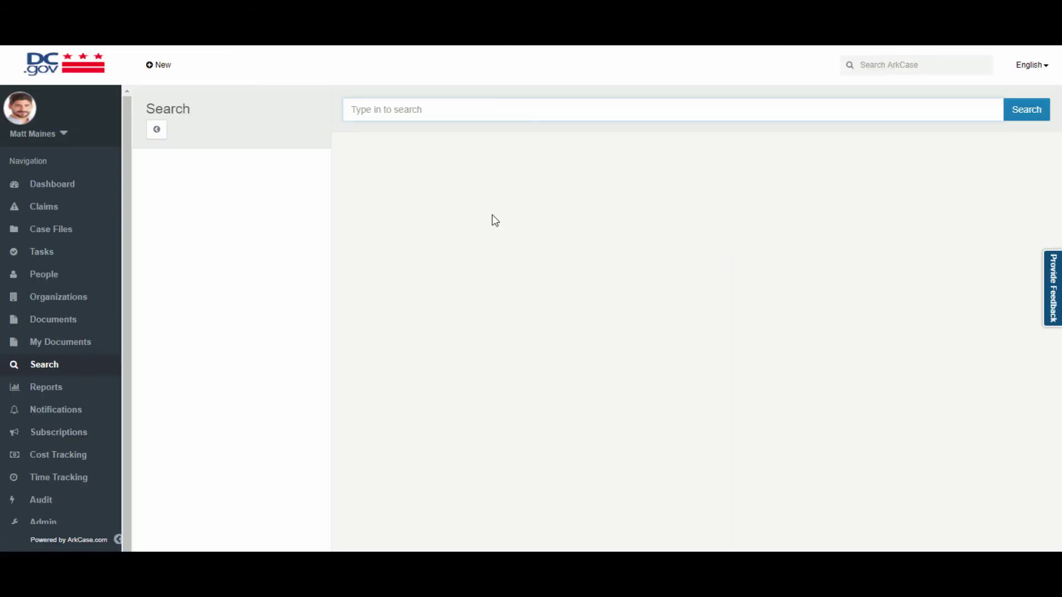
pyautogui.write('DC')
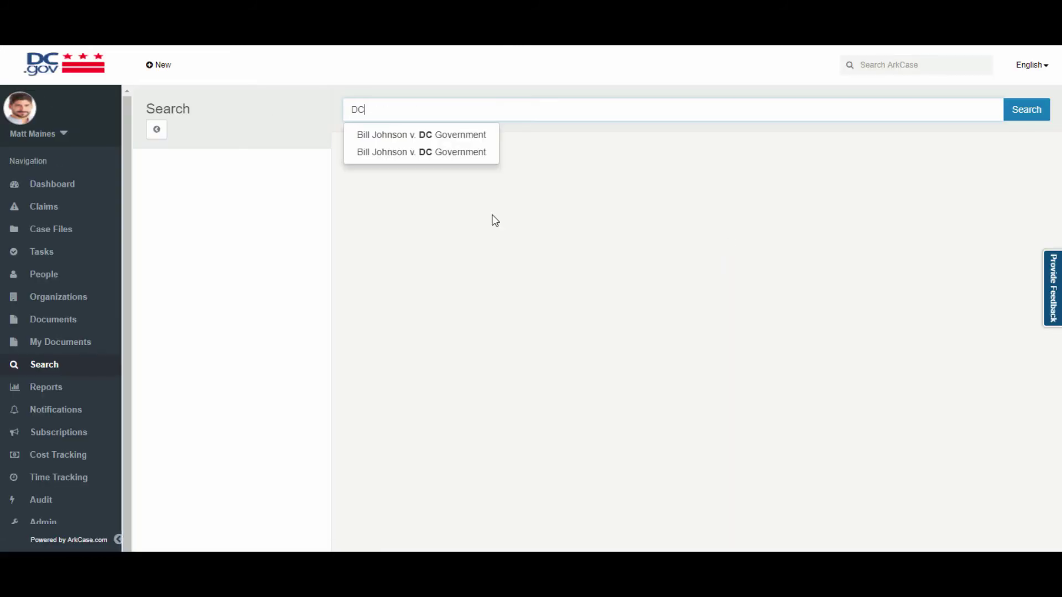
pyautogui.press('Return')
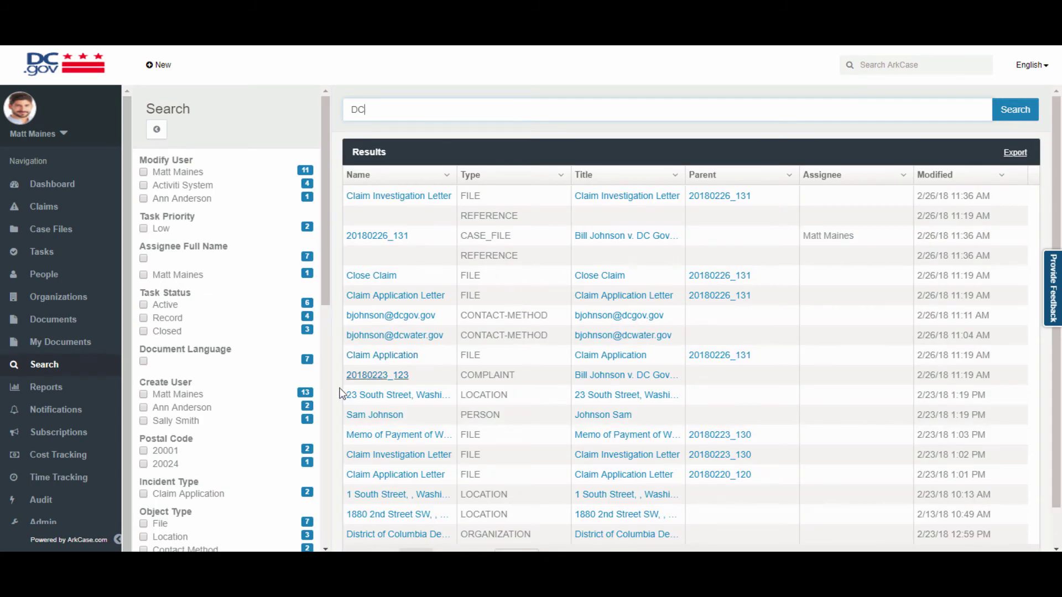
pyautogui.scroll(-1, 222, 420)
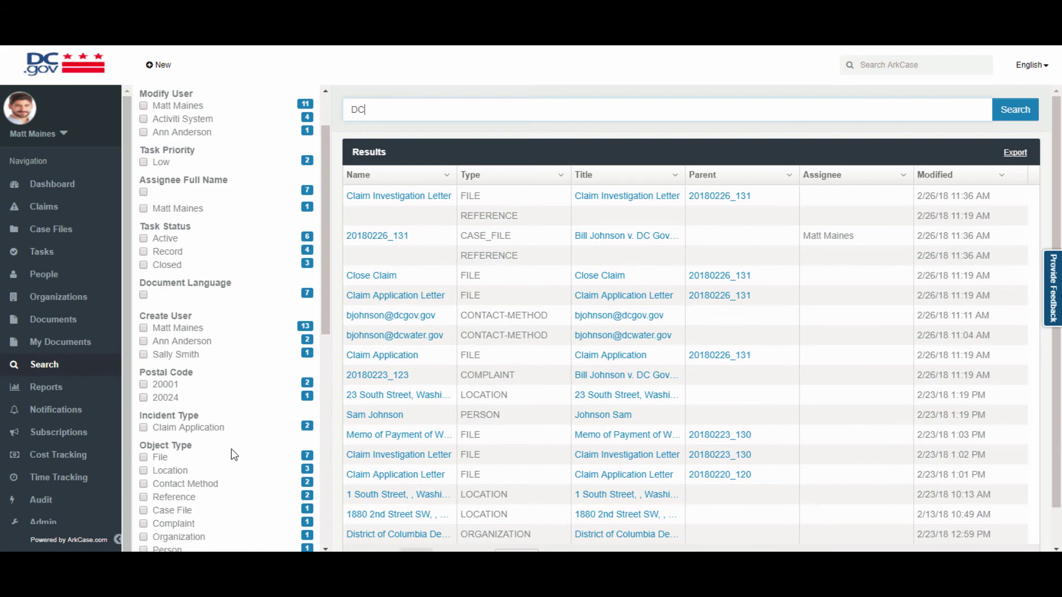
pyautogui.scroll(-2, 231, 449)
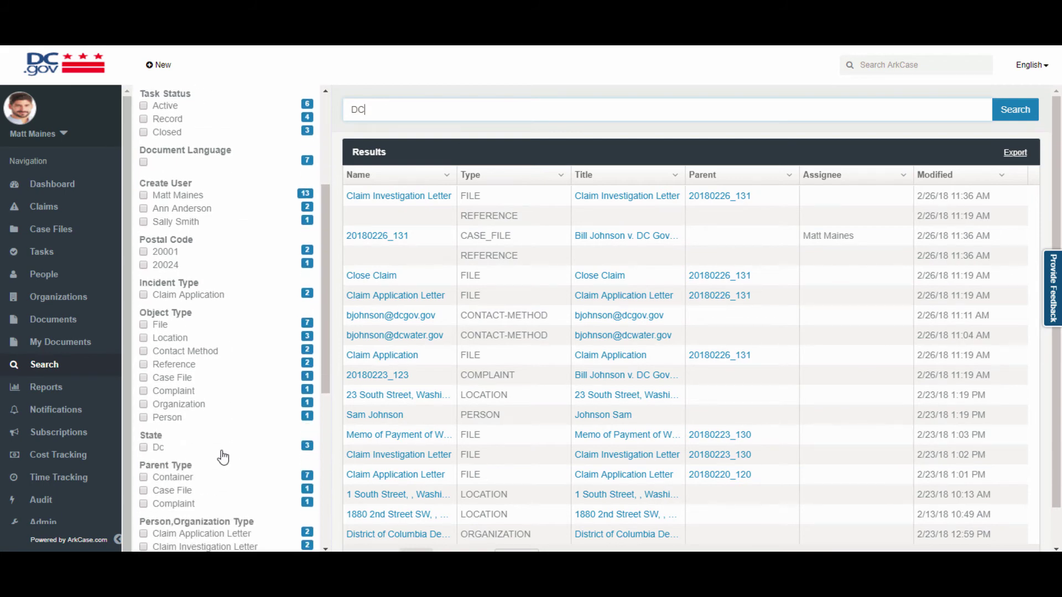
pyautogui.click(143, 378)
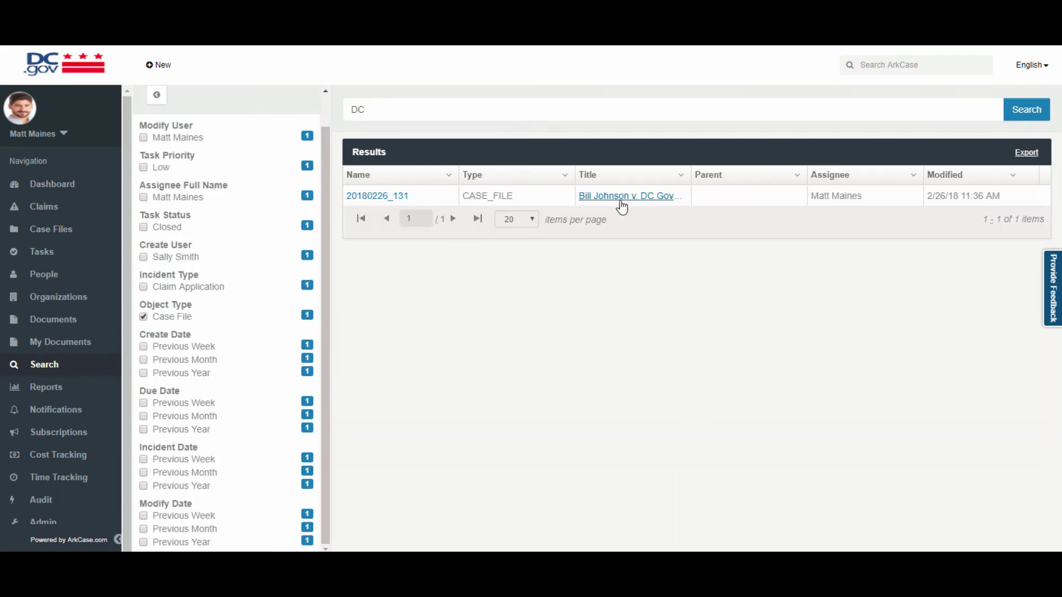
pyautogui.click(649, 208)
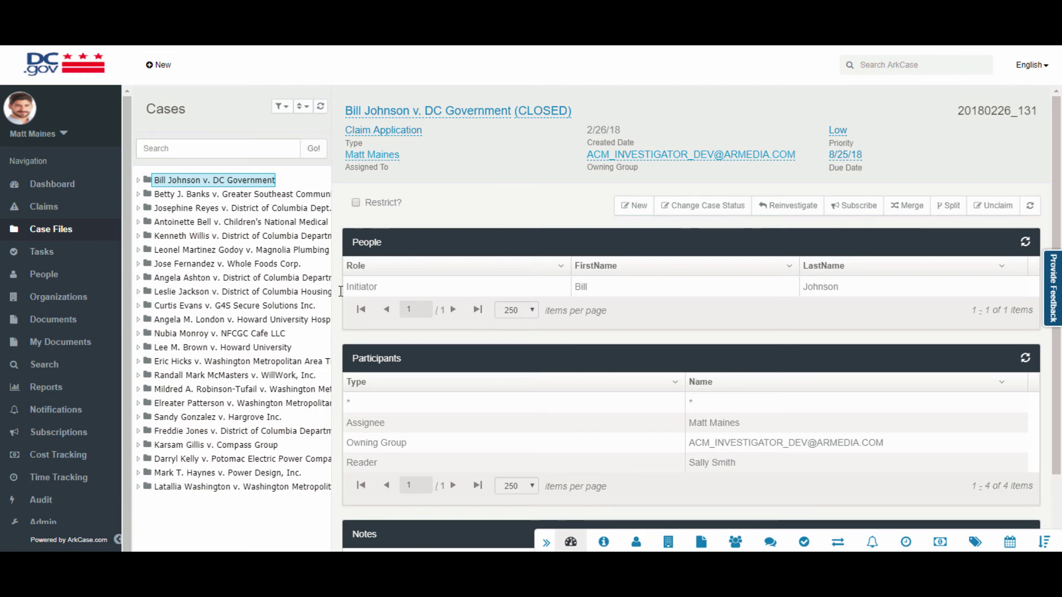
# In Reports, move Employee Last Name from Columns into Groups for the Claims Report.
pyautogui.click(58, 390)
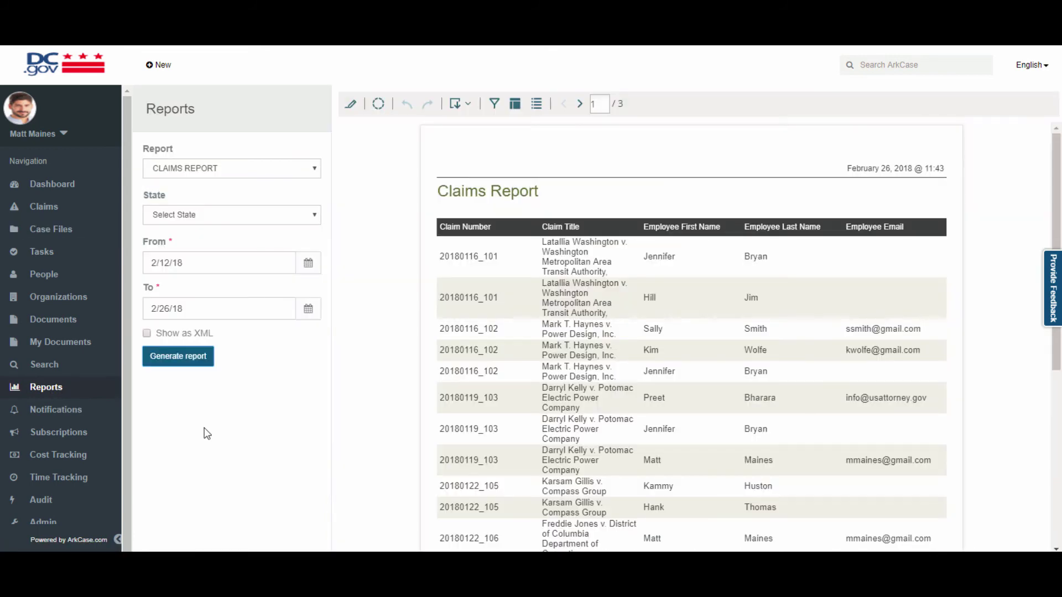
pyautogui.scroll(-2, 381, 423)
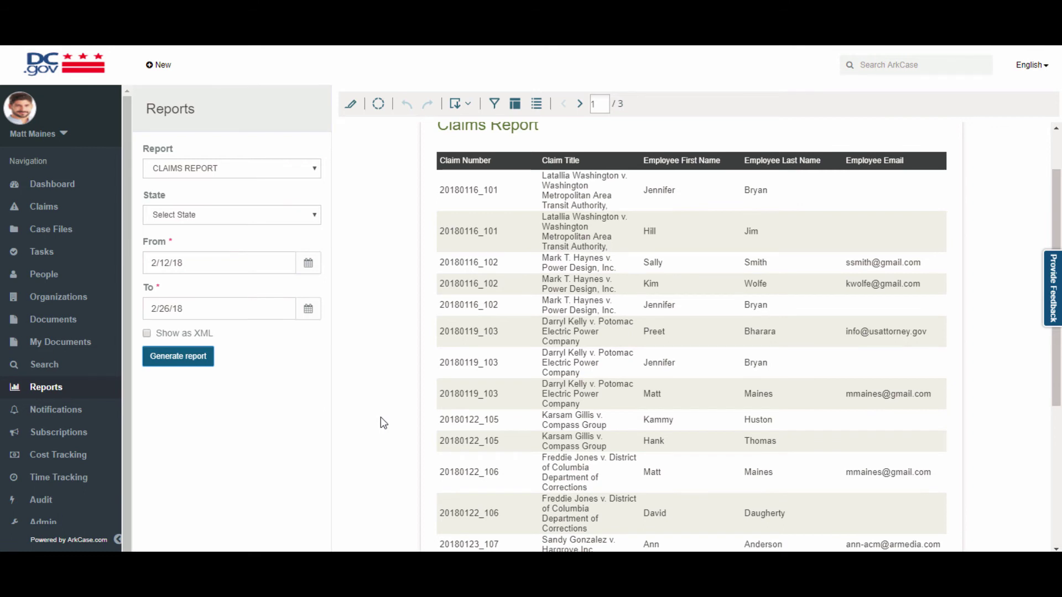
pyautogui.scroll(2, 380, 418)
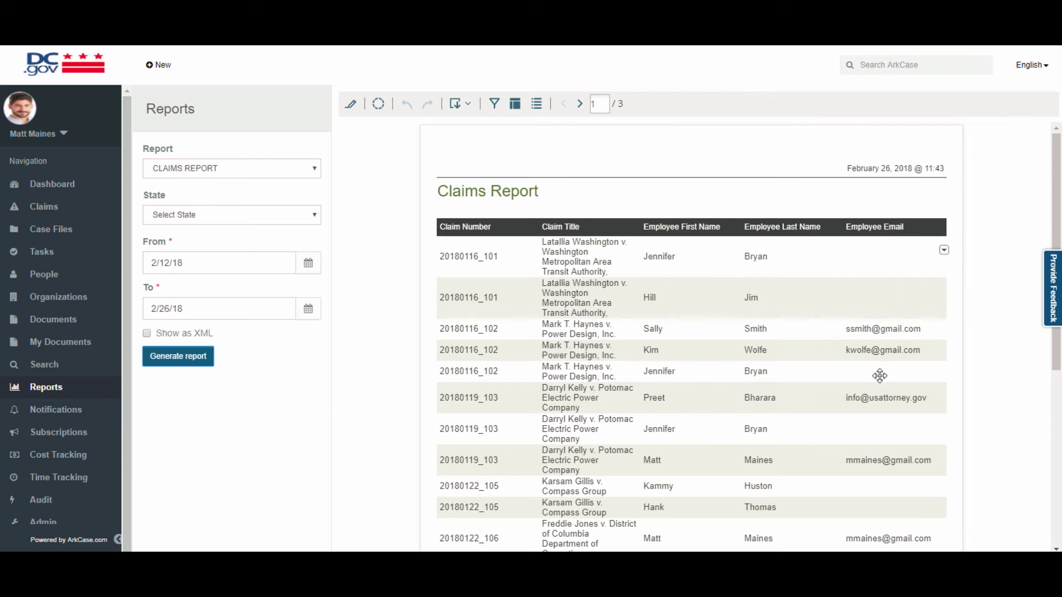
pyautogui.click(515, 104)
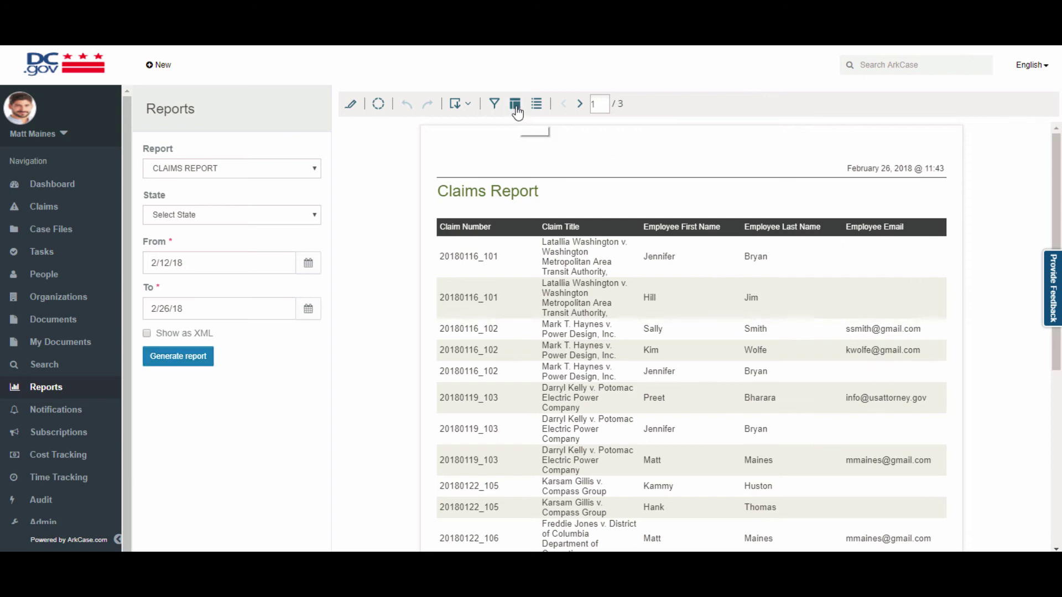
pyautogui.moveTo(514, 150); pyautogui.dragTo(425, 118)
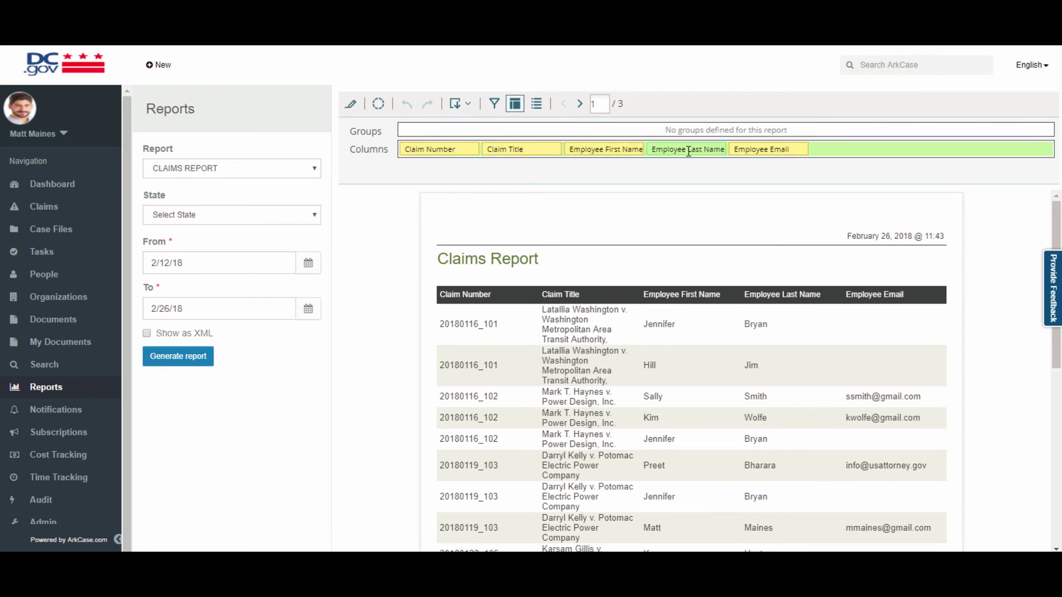
pyautogui.moveTo(683, 151); pyautogui.dragTo(436, 131)
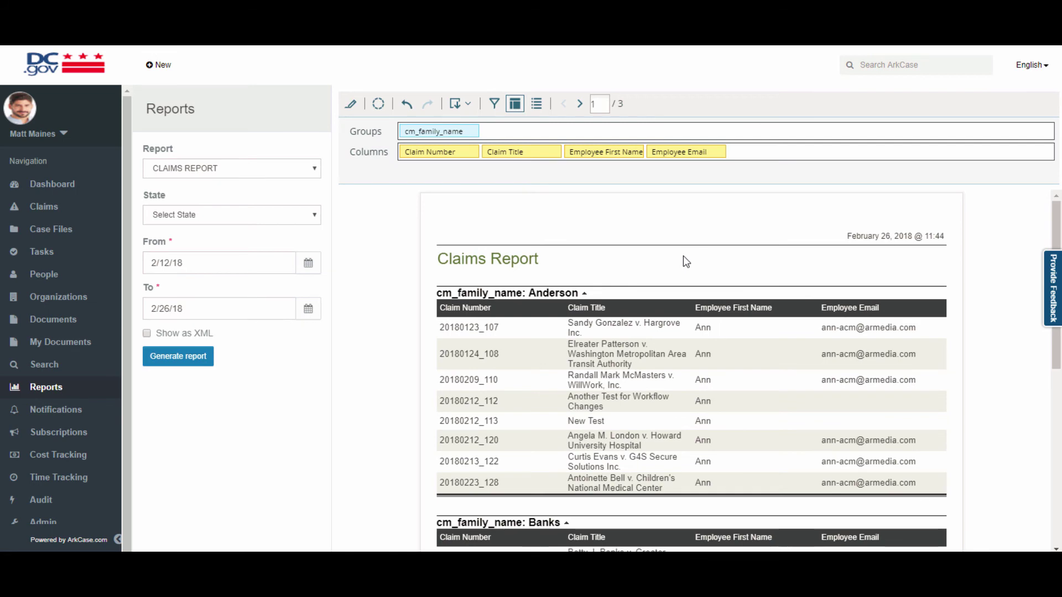
pyautogui.scroll(-6, 496, 303)
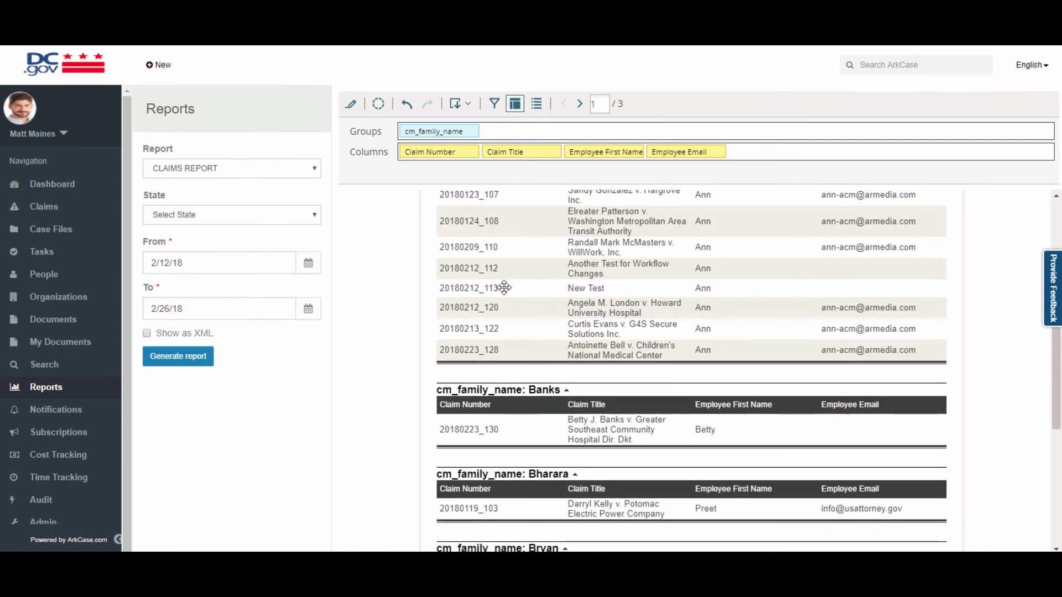
pyautogui.scroll(-1, 507, 283)
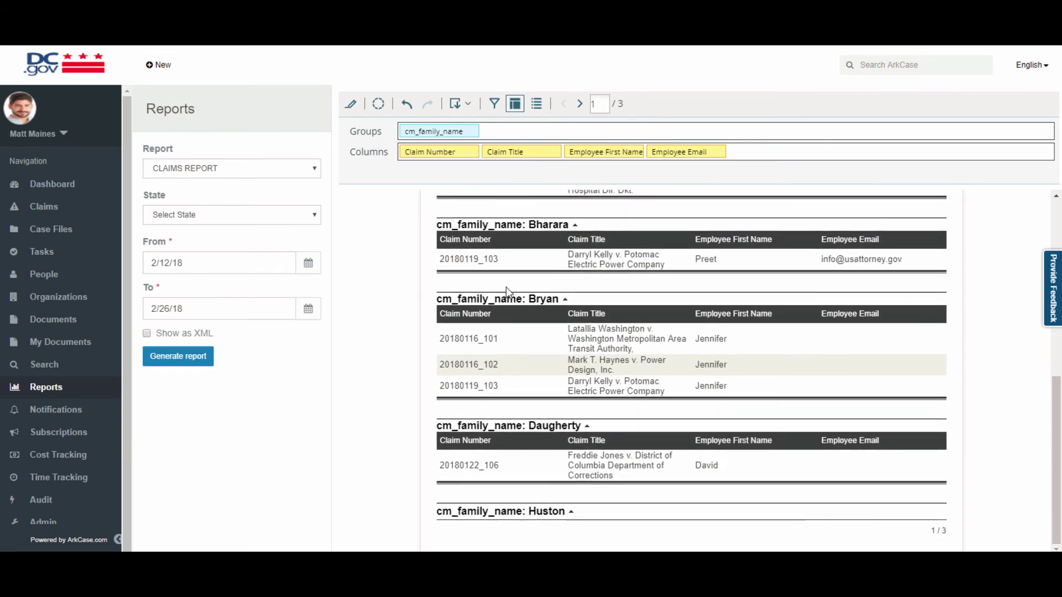
pyautogui.scroll(1, 507, 285)
pyautogui.scroll(-1, 473, 313)
# Open the Audit page with report name All and dates 2/26/18 to 2/26/18.
pyautogui.click(36, 508)
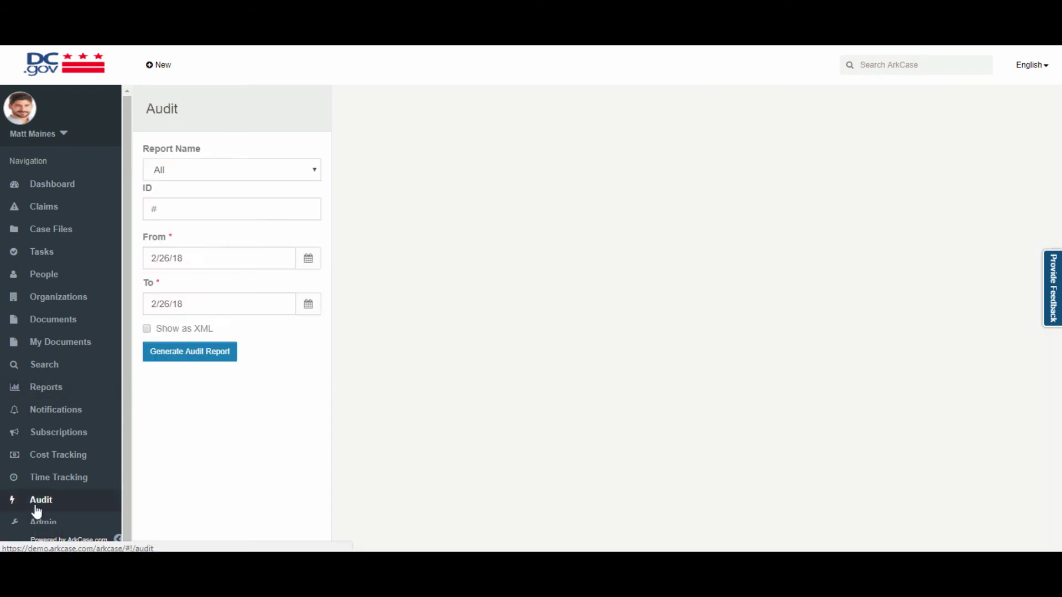
pyautogui.scroll(-1, 38, 511)
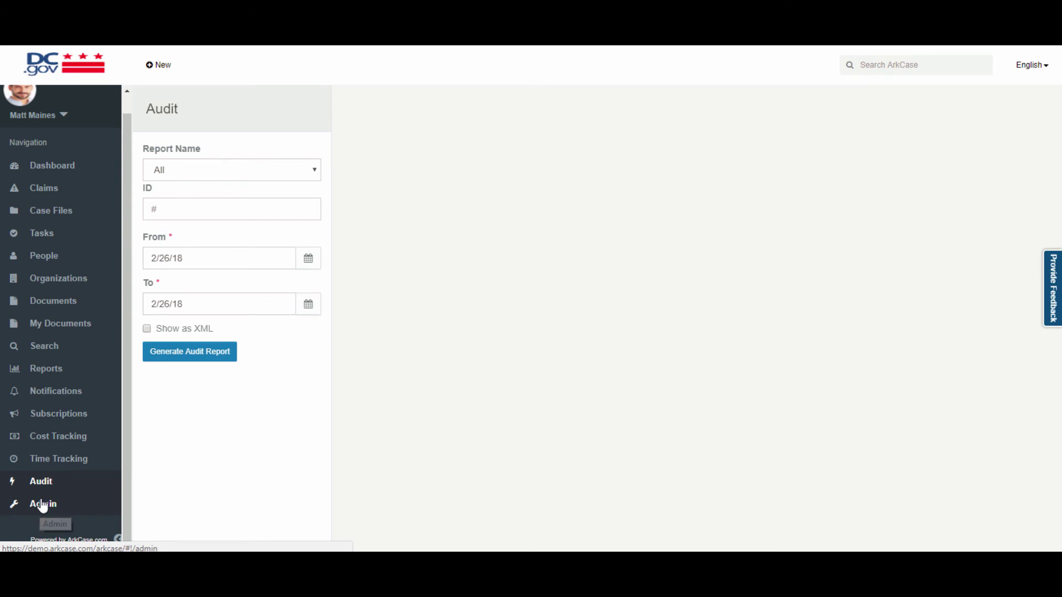
pyautogui.click(246, 169)
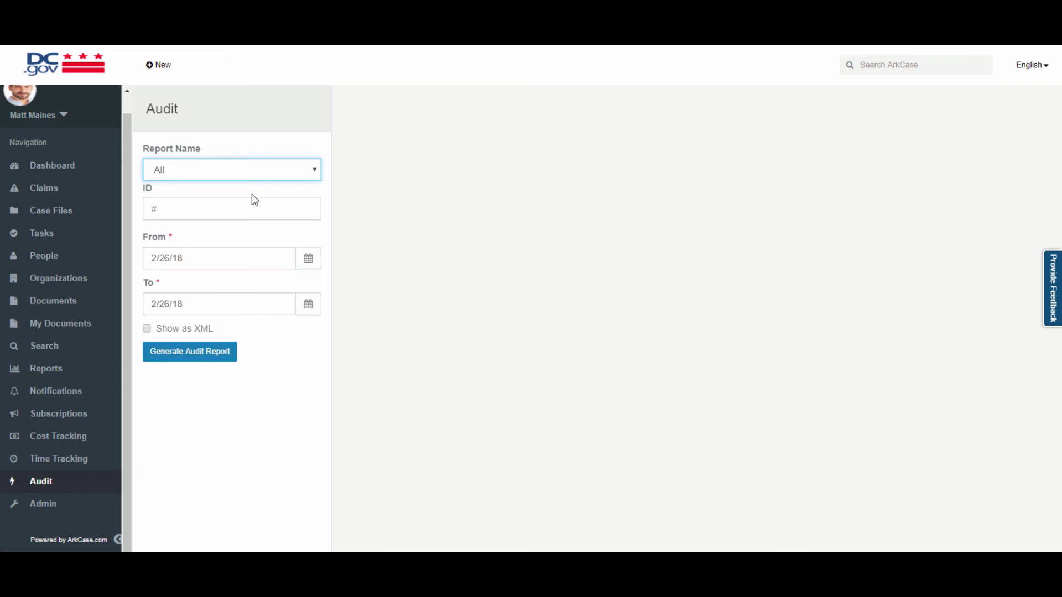
# Generate the 2/26/18 audit report and page to the next set of results.
pyautogui.click(207, 358)
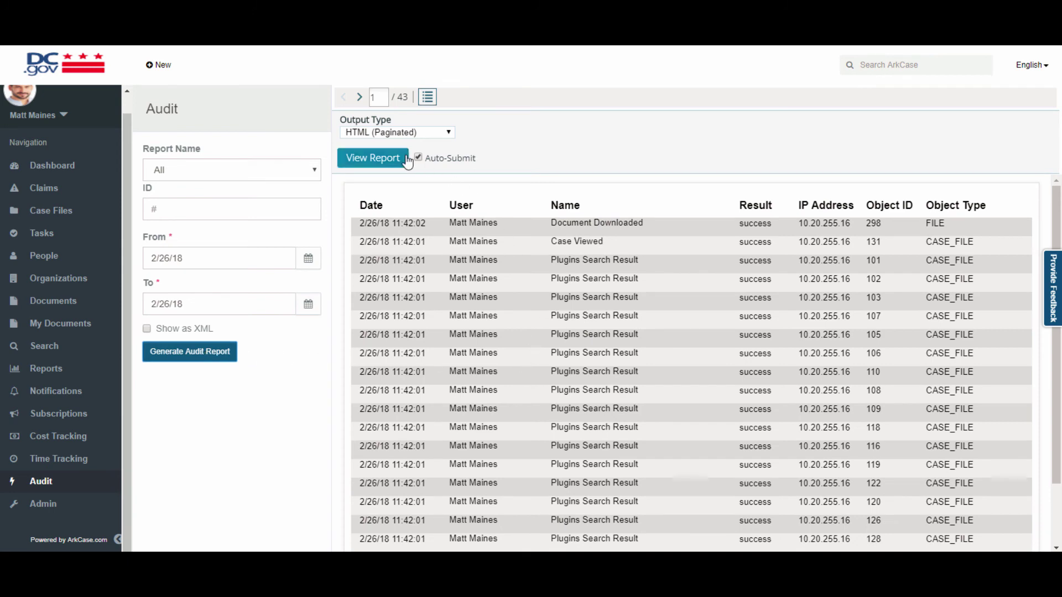
pyautogui.scroll(-3, 486, 267)
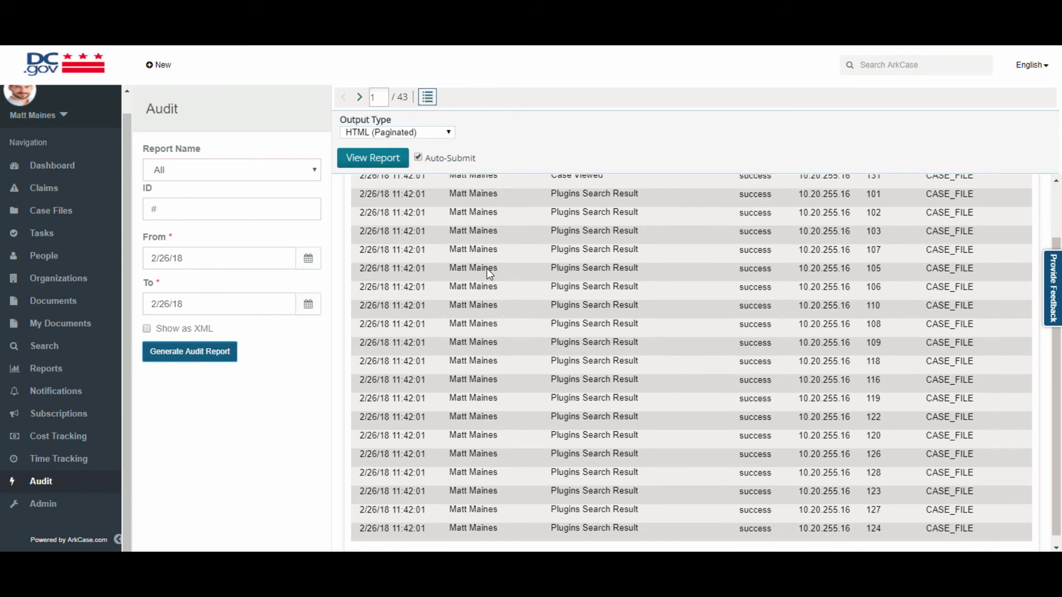
pyautogui.scroll(3, 487, 268)
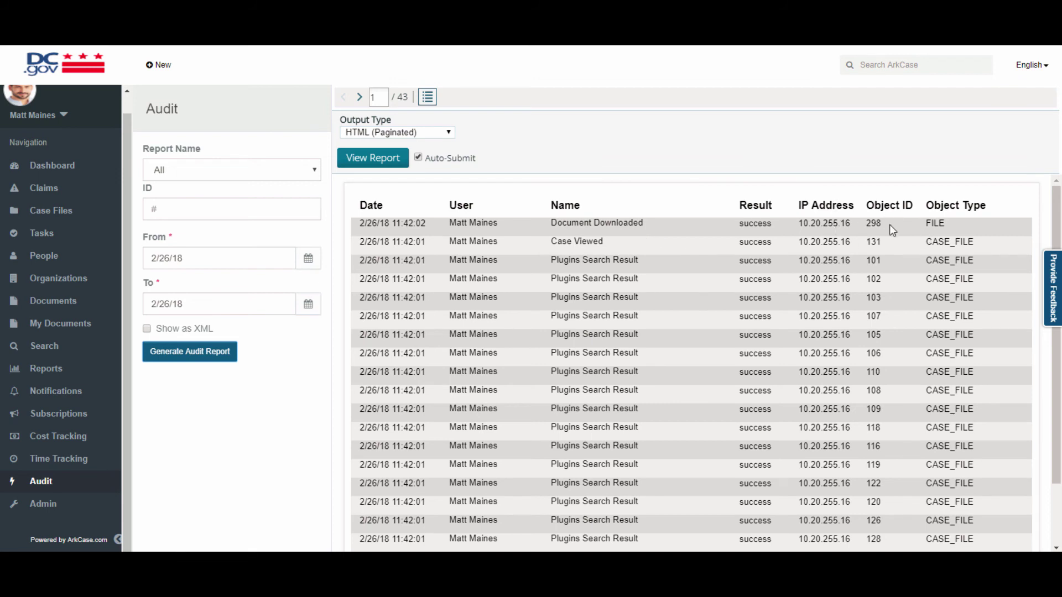
pyautogui.scroll(-3, 981, 386)
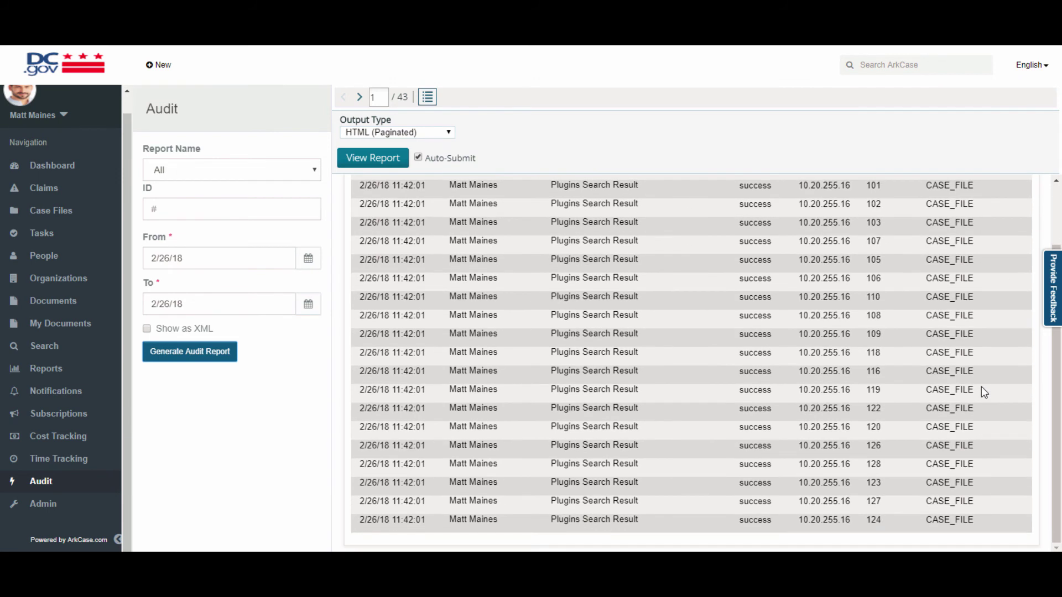
pyautogui.click(359, 98)
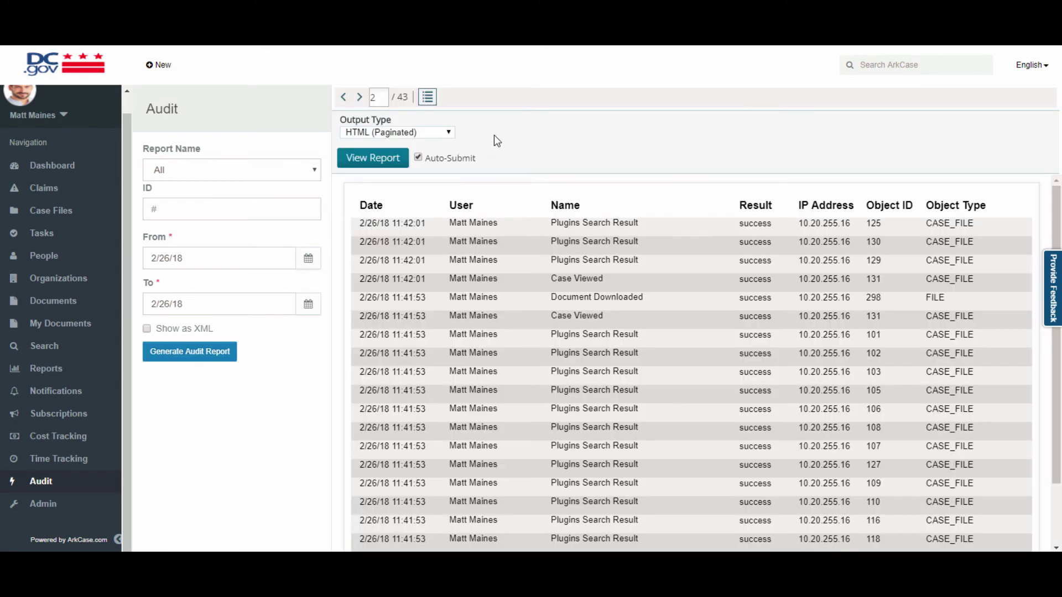
# Keep the paginated HTML output type, then go to the Admin configuration page.
pyautogui.click(448, 133)
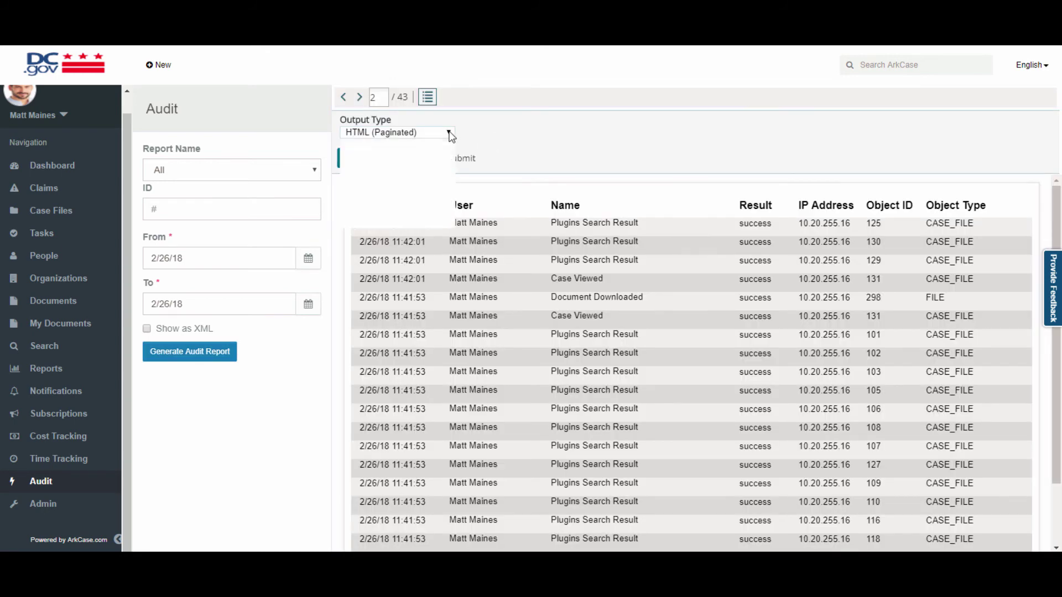
pyautogui.click(448, 132)
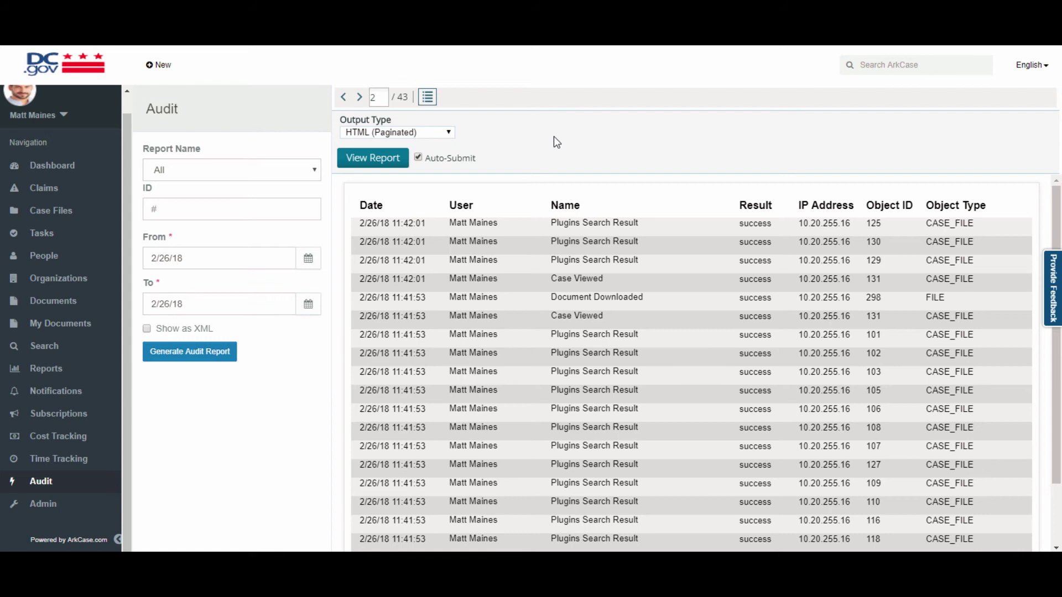
pyautogui.click(38, 504)
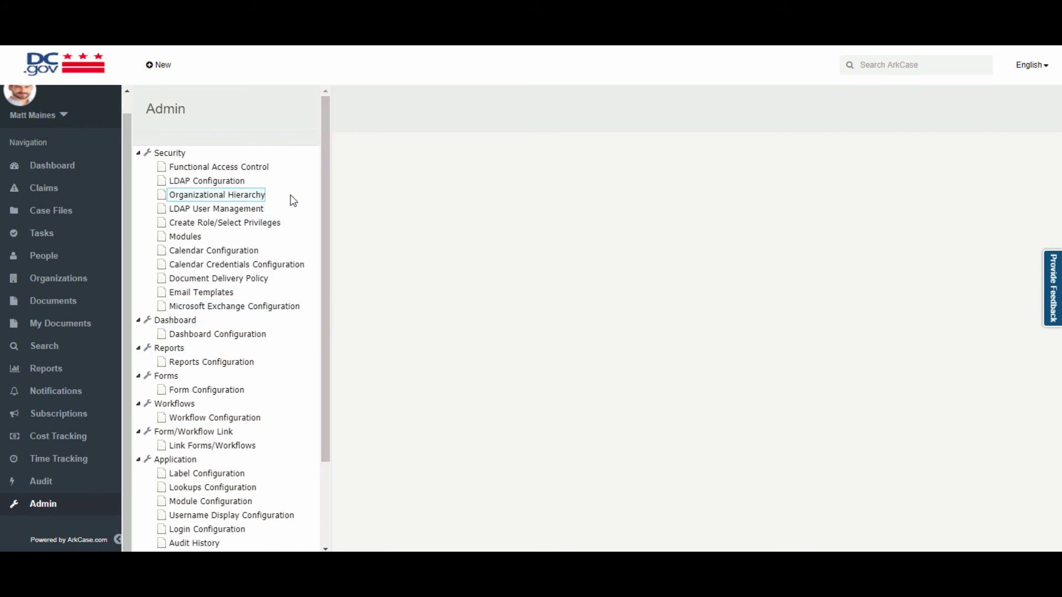
# Expand the ACM_ADMINISTRATOR group in Organizational Hierarchy and inspect its member users.
pyautogui.click(248, 198)
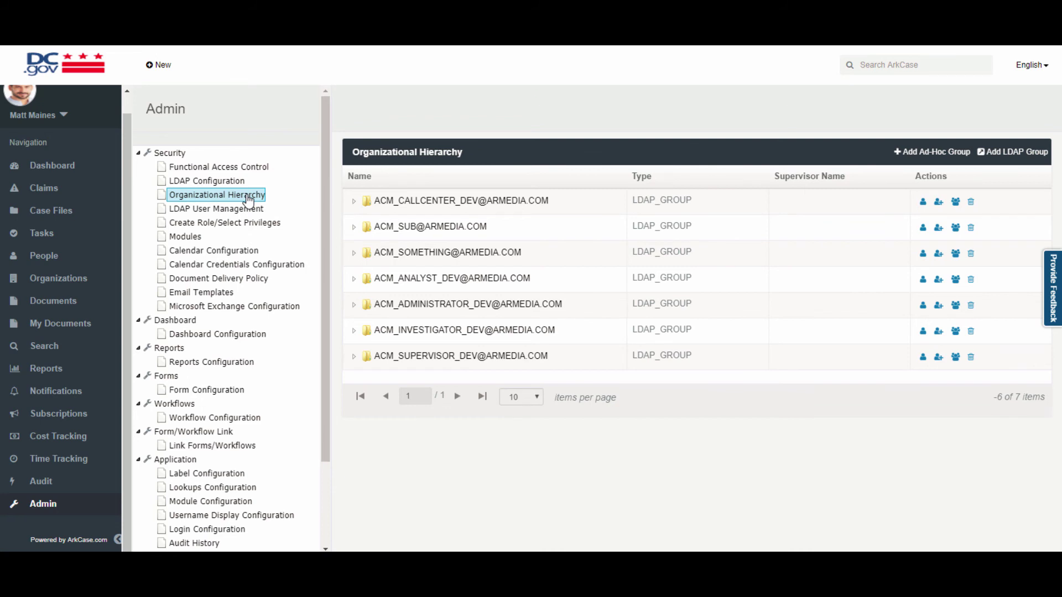
pyautogui.click(355, 305)
pyautogui.scroll(-9, 443, 365)
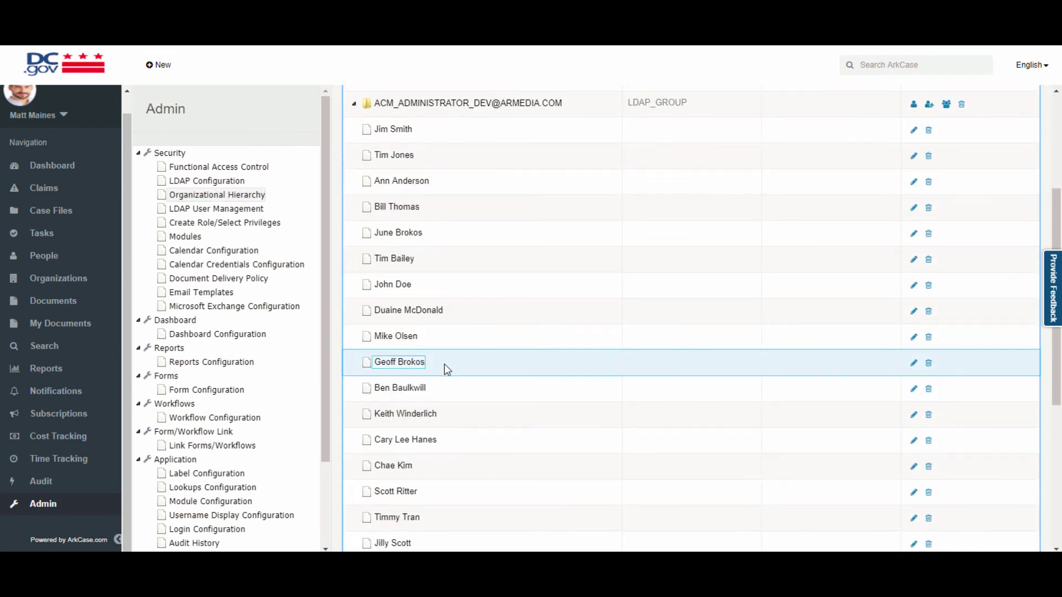
pyautogui.click(418, 405)
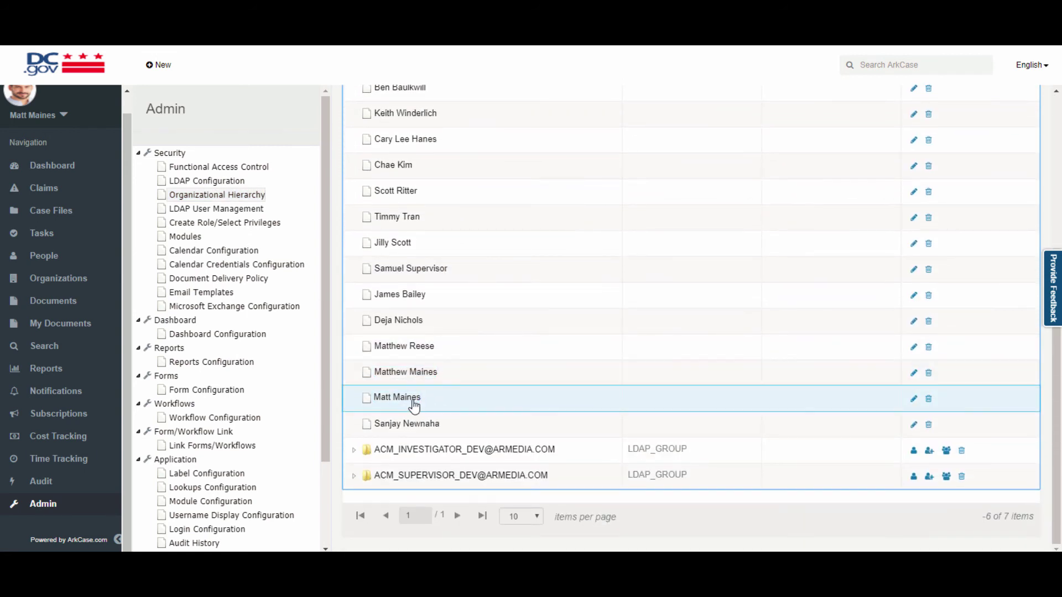
pyautogui.click(232, 168)
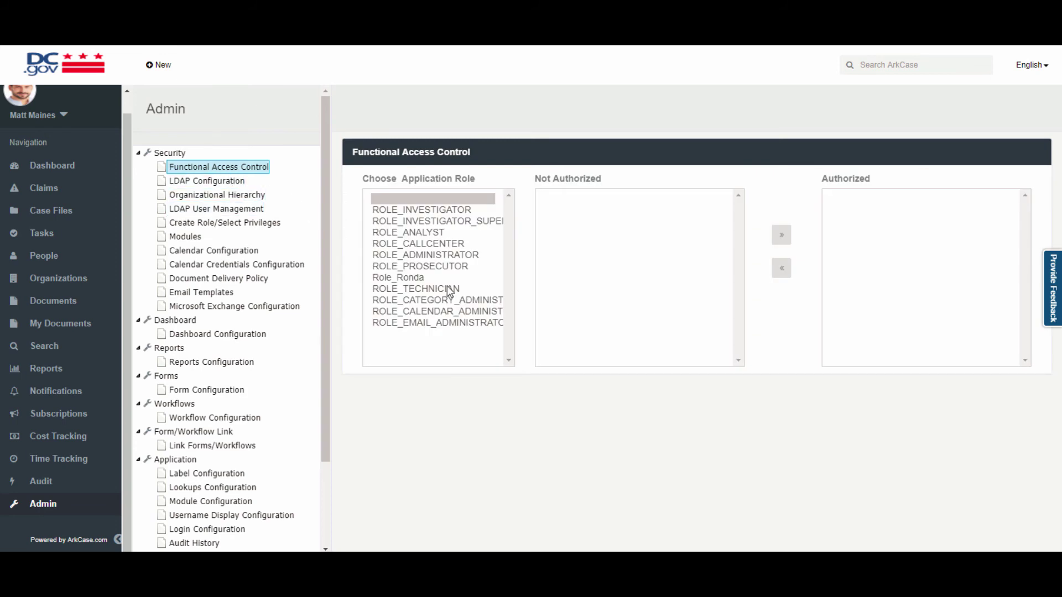
# Review ROLE_ADMINISTRATOR's authorized groups and granted privileges in Functional Access Control.
pyautogui.click(449, 255)
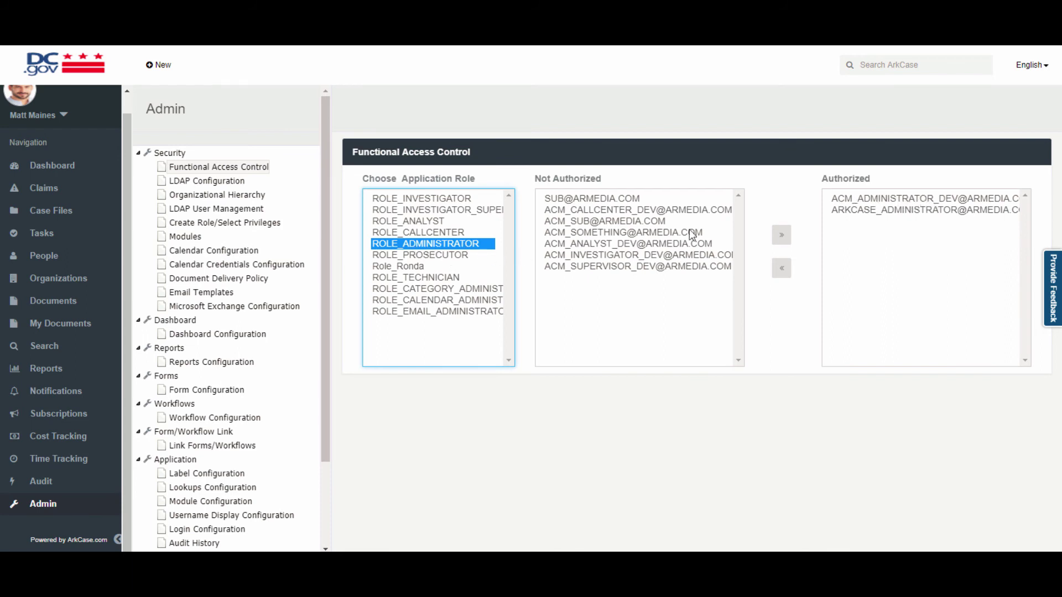
pyautogui.click(265, 223)
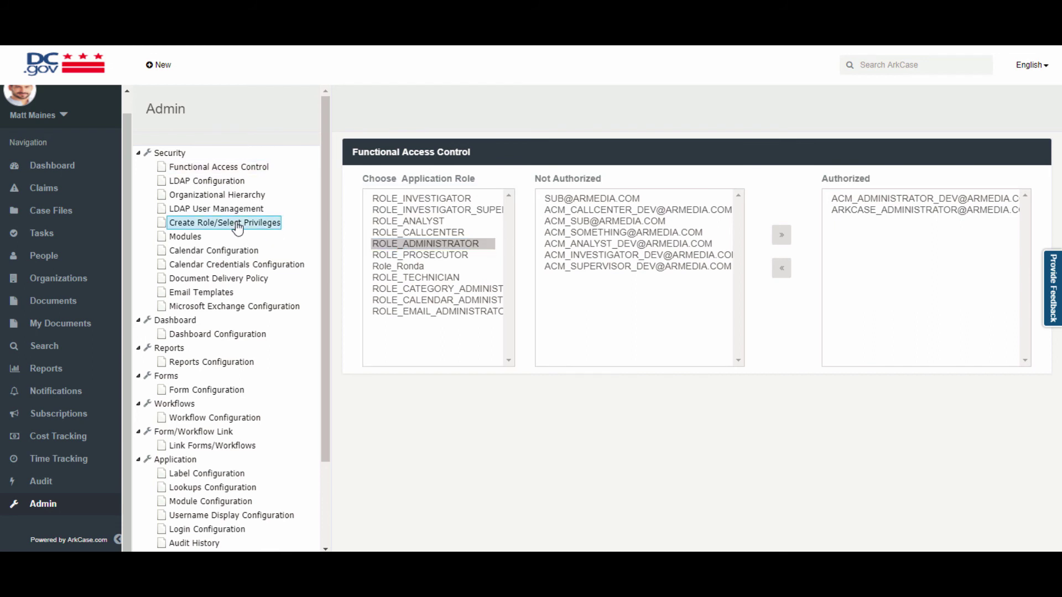
pyautogui.click(440, 256)
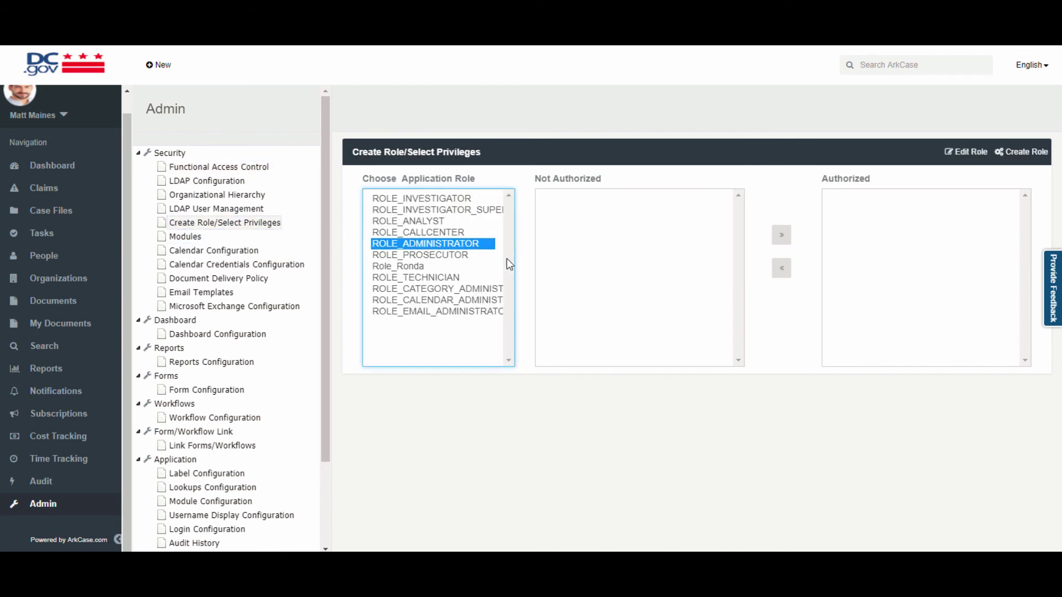
pyautogui.scroll(-3, 919, 270)
pyautogui.scroll(-5, 918, 270)
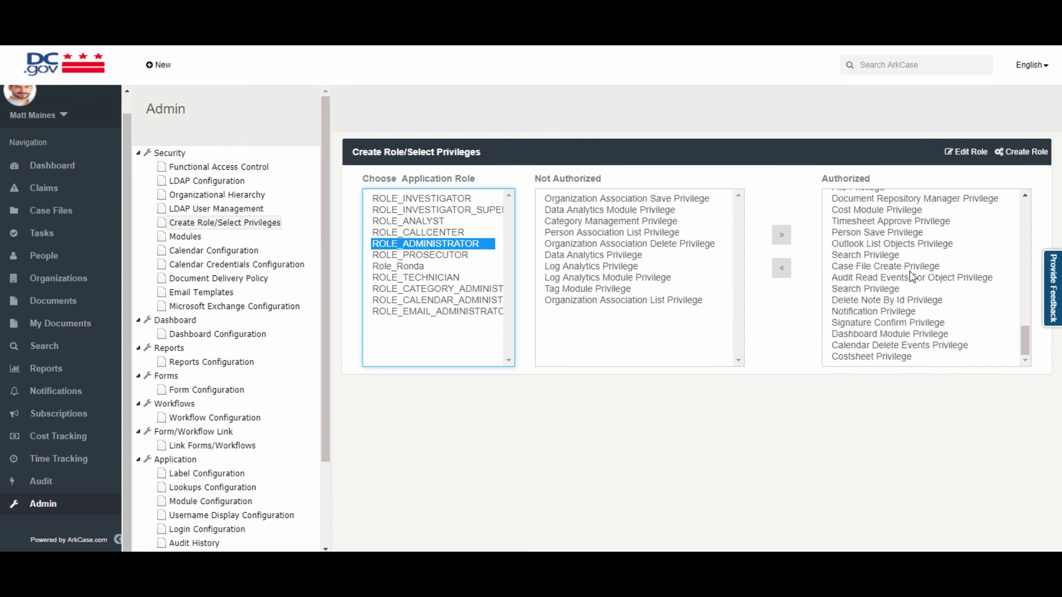
pyautogui.scroll(10, 956, 310)
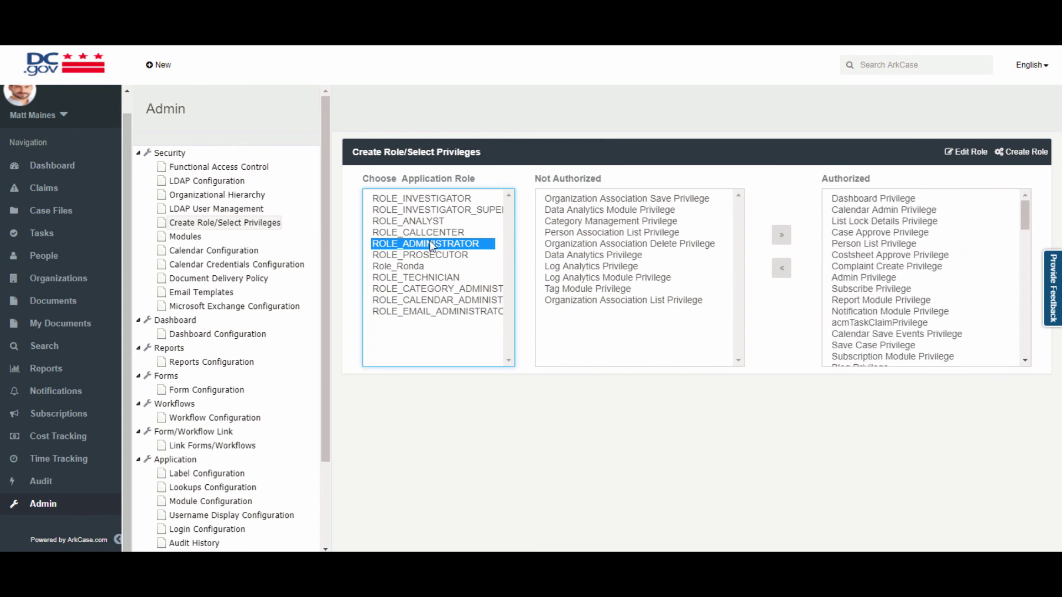
pyautogui.click(244, 198)
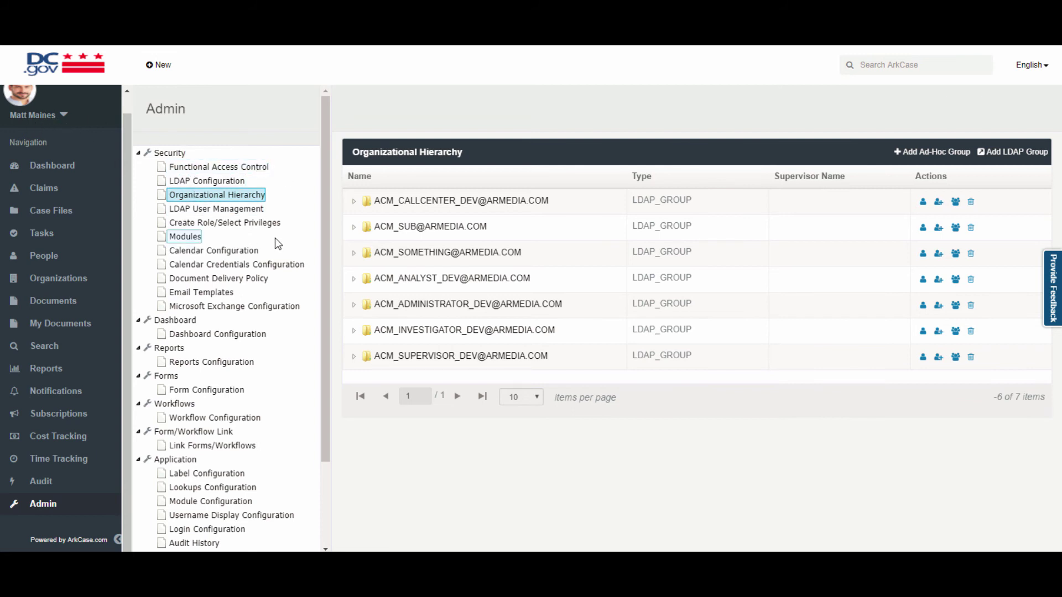
# Move ROLE_ADMINISTRATOR out of the authorized roles for the Time Tracking module.
pyautogui.click(193, 239)
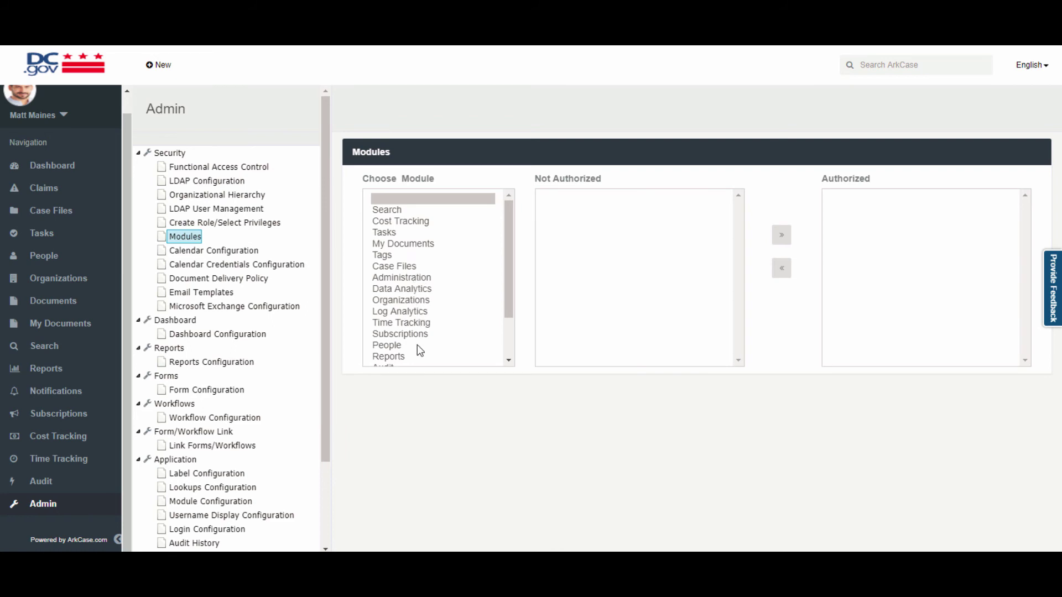
pyautogui.click(417, 325)
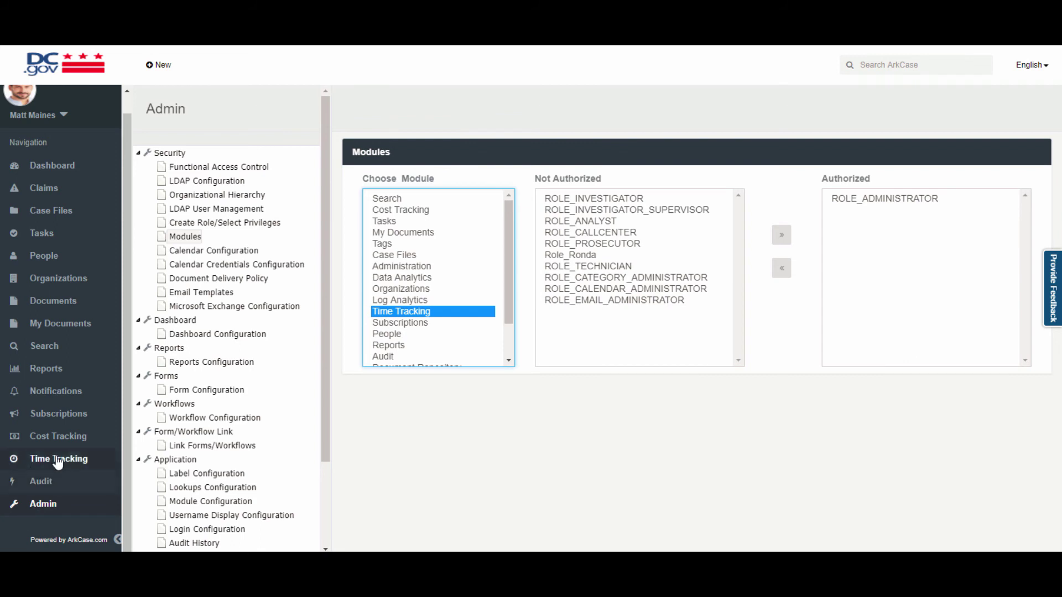
pyautogui.click(891, 198)
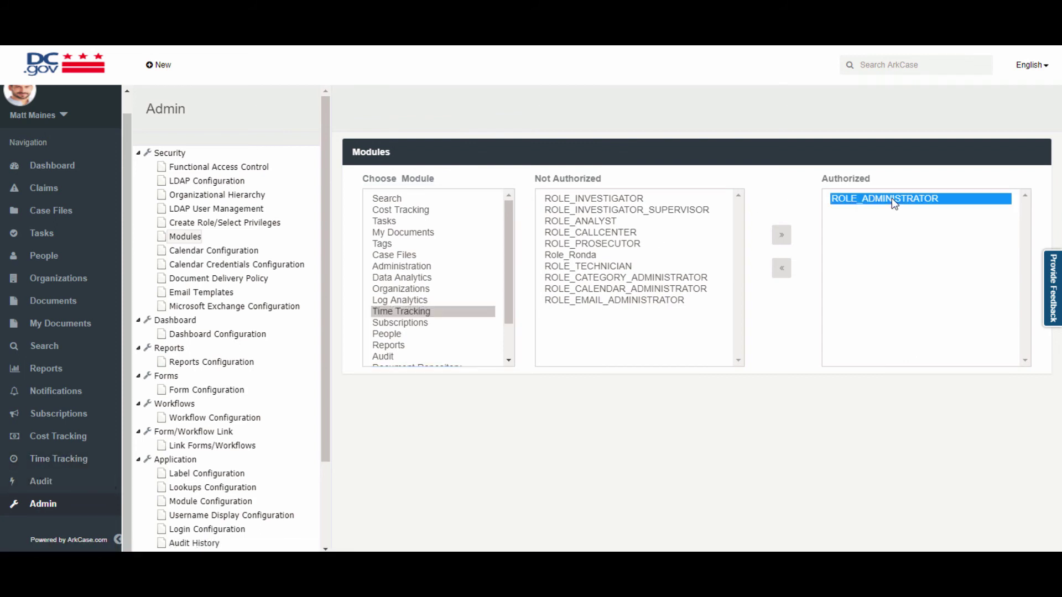
pyautogui.click(781, 269)
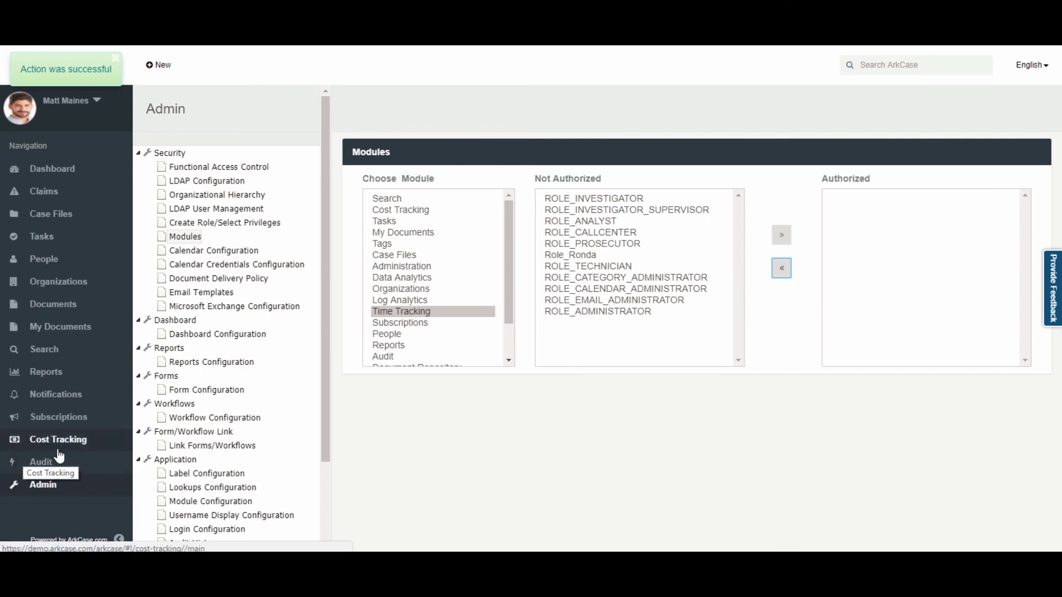
pyautogui.click(248, 253)
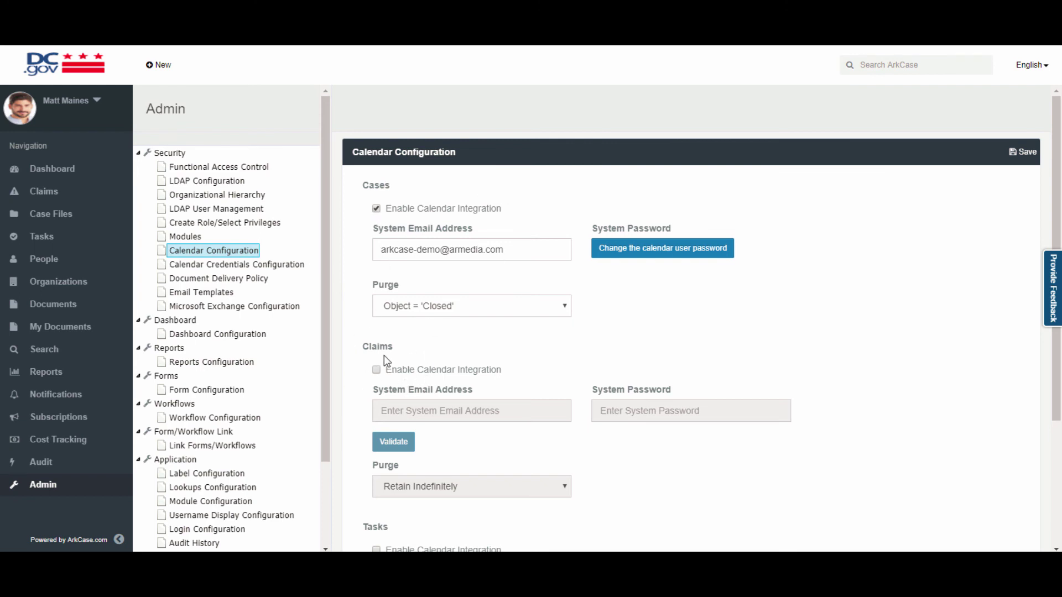
# Look over the email templates and the groups authorized for the My Cases Widget.
pyautogui.click(231, 295)
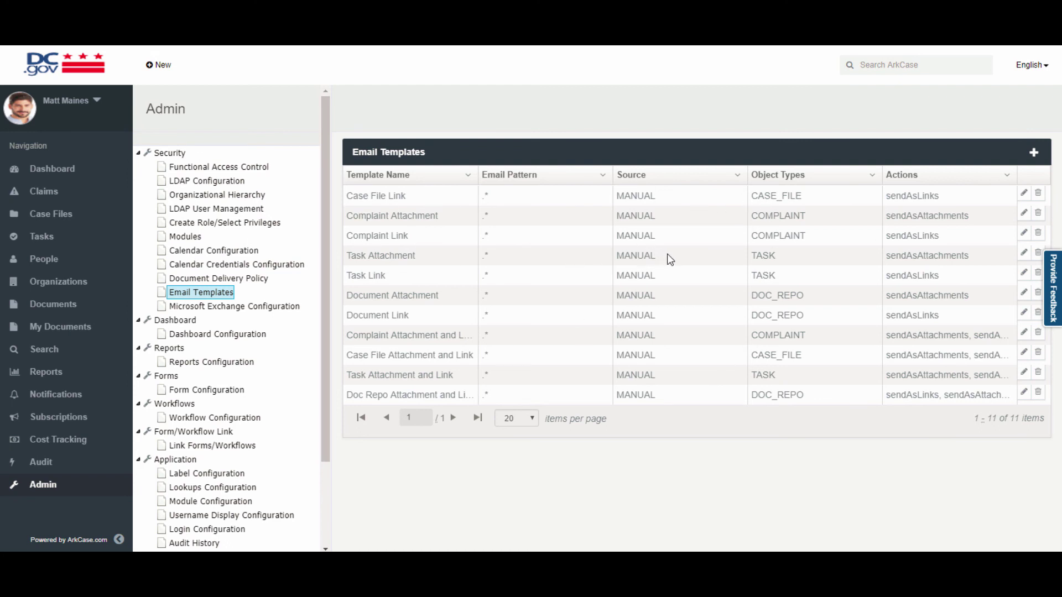
pyautogui.click(231, 335)
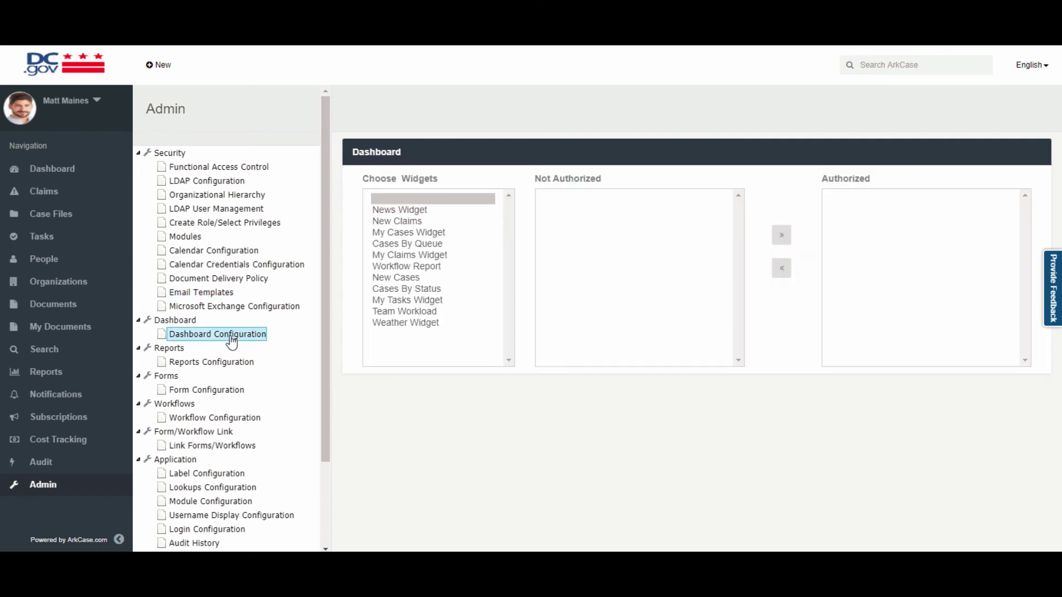
pyautogui.click(403, 234)
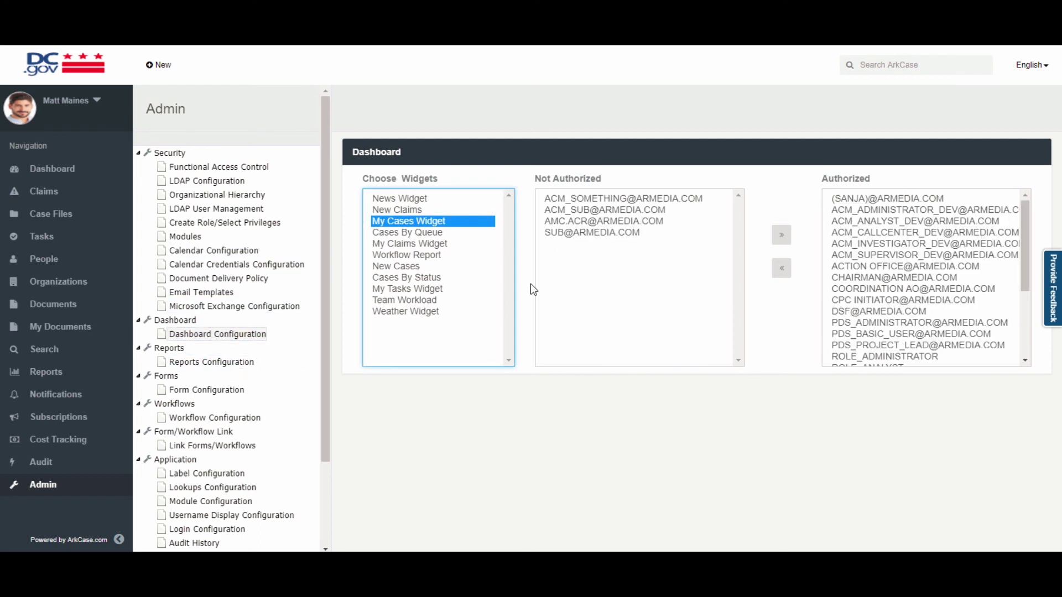
pyautogui.click(222, 363)
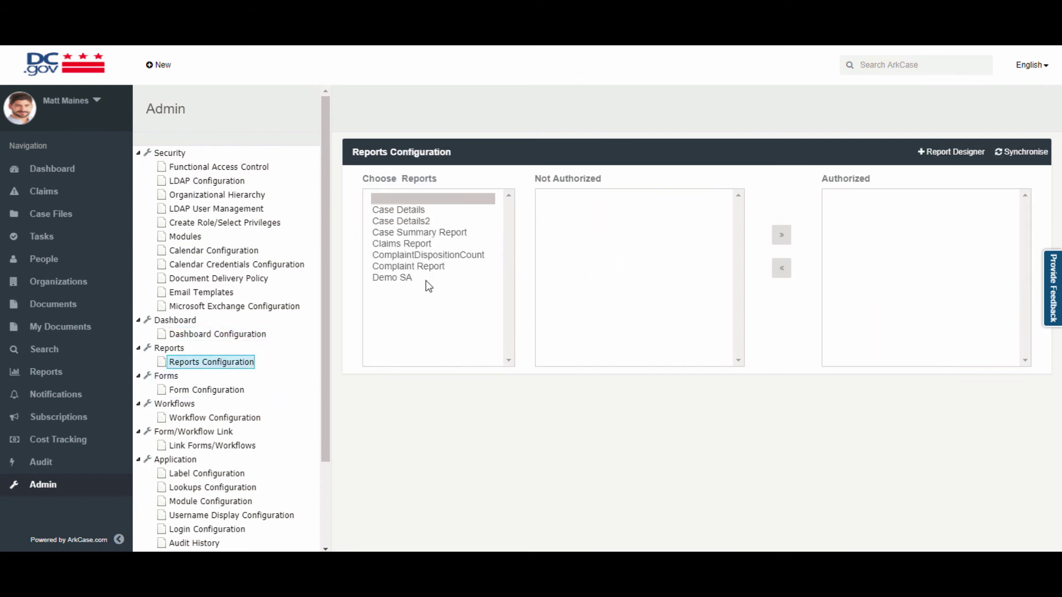
# Check that only ACM_ADMINISTRATOR_DEV may access the Claims Report, then launch the Report Designer.
pyautogui.click(414, 245)
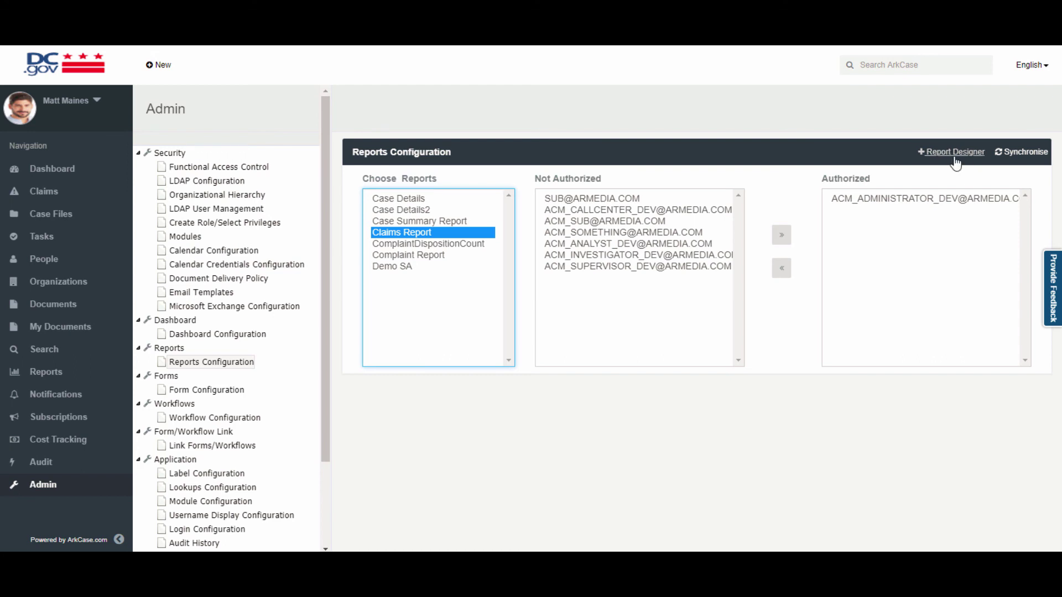
pyautogui.click(952, 153)
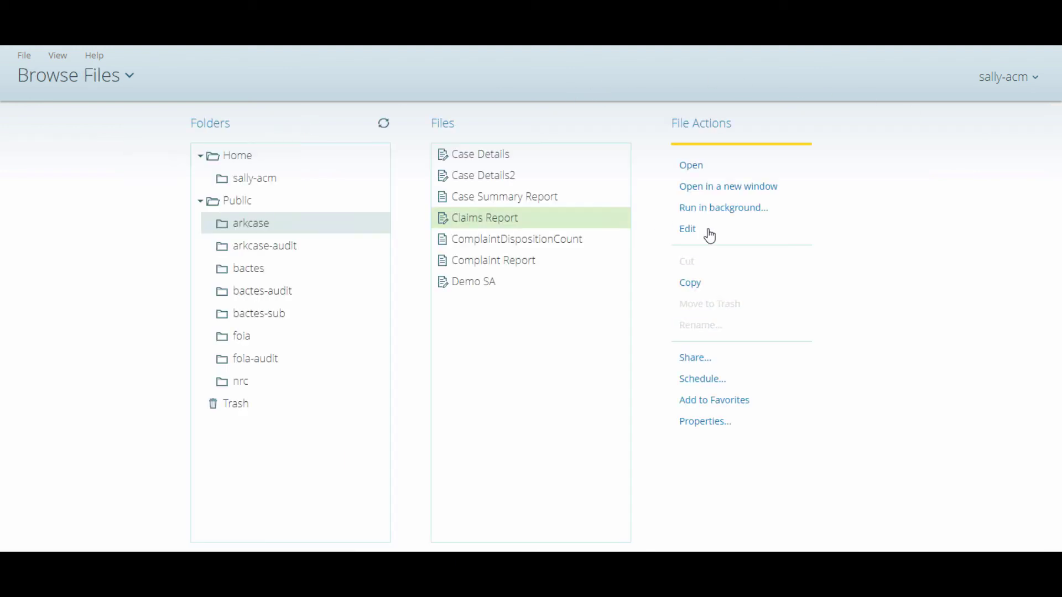
# In the Claims Report, move Claim Number after Claim Title and remove the Employee Email column.
pyautogui.click(686, 232)
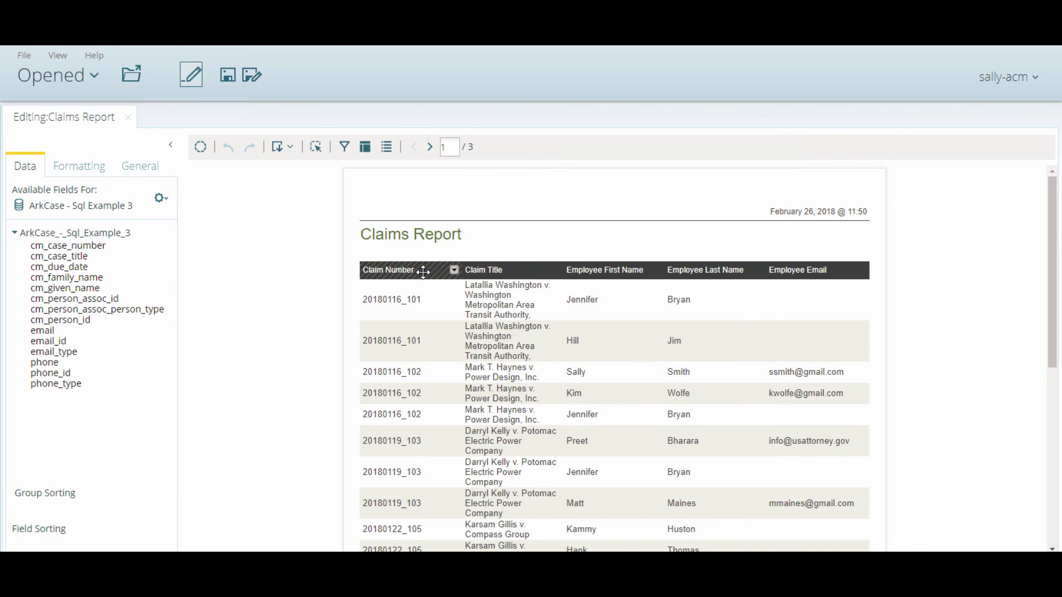
pyautogui.moveTo(423, 272); pyautogui.dragTo(498, 271)
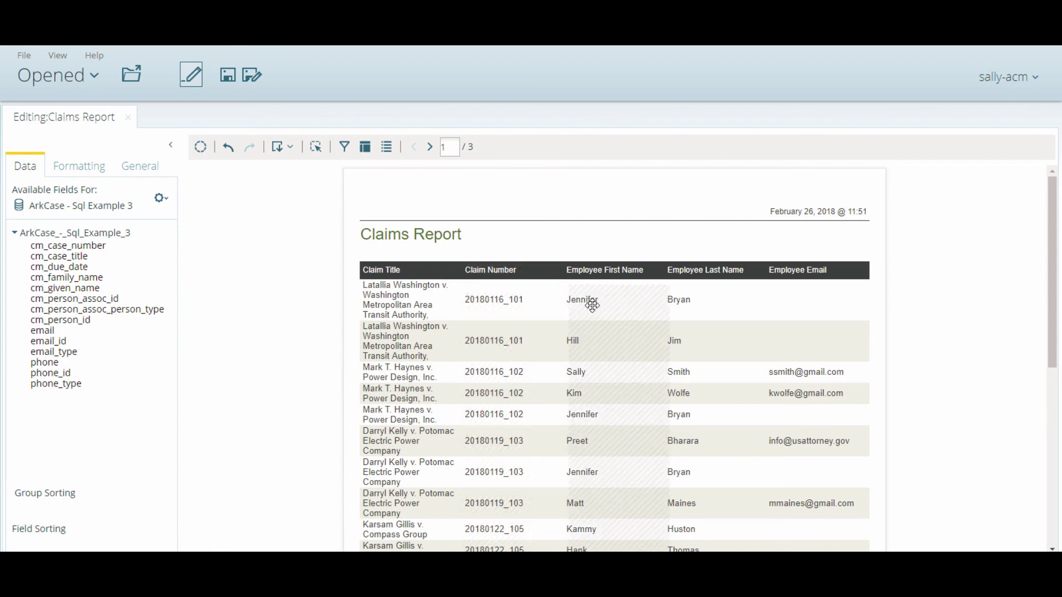
pyautogui.click(862, 272)
pyautogui.click(884, 361)
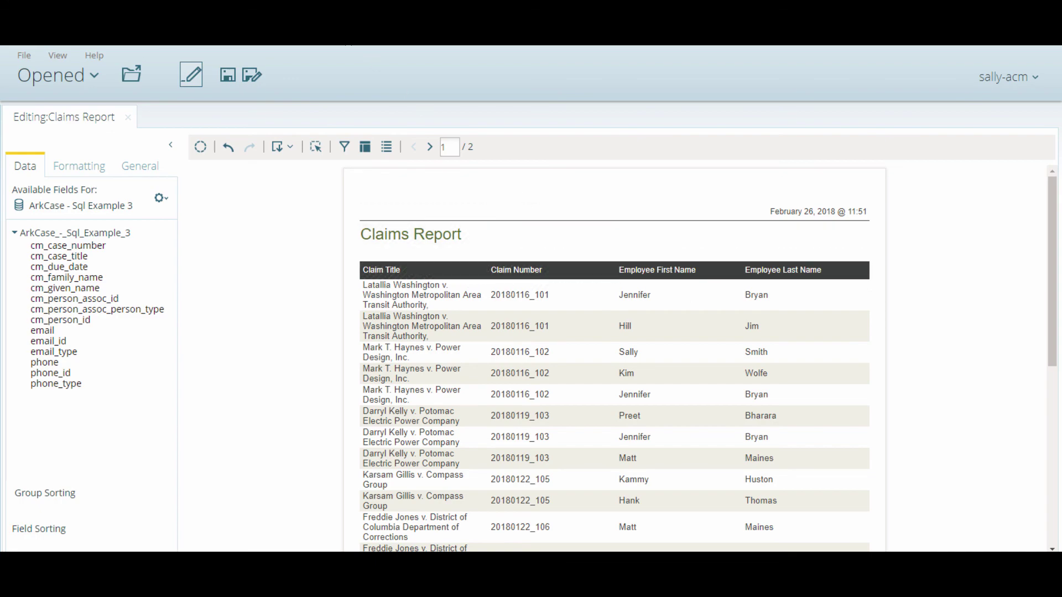
pyautogui.click(343, 22)
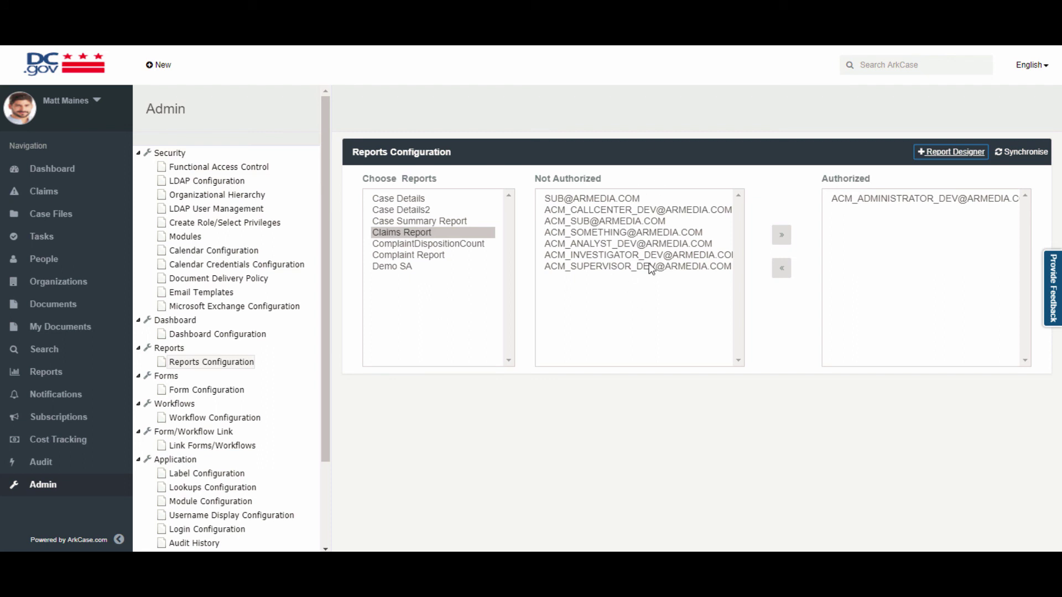
# Preview the ACM Document Approval and ArkCase Buckslip process diagrams in Workflow Configuration.
pyautogui.click(235, 390)
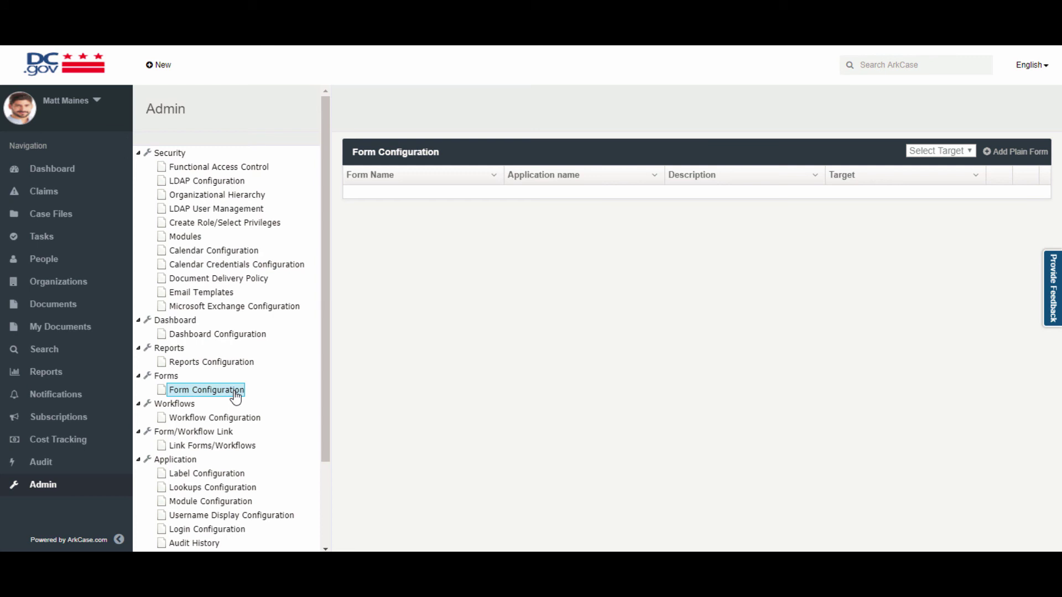
pyautogui.click(238, 418)
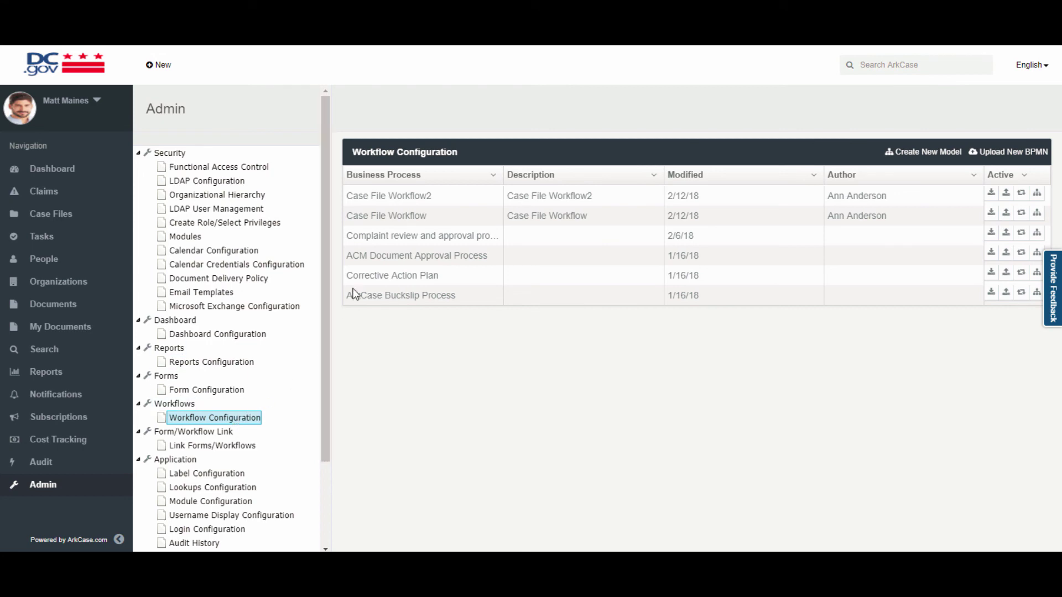
pyautogui.click(1037, 253)
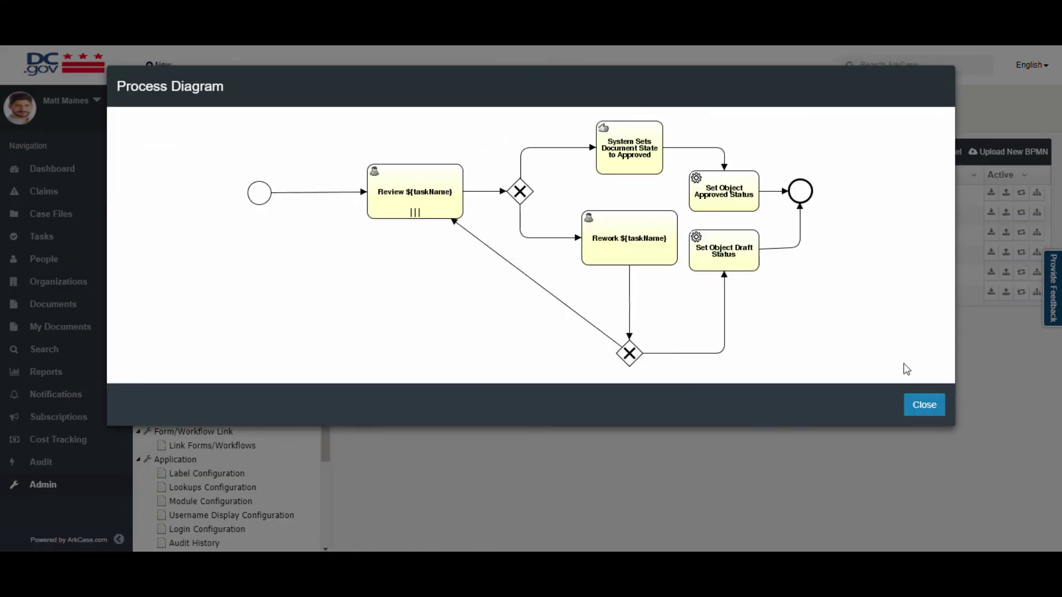
pyautogui.click(924, 404)
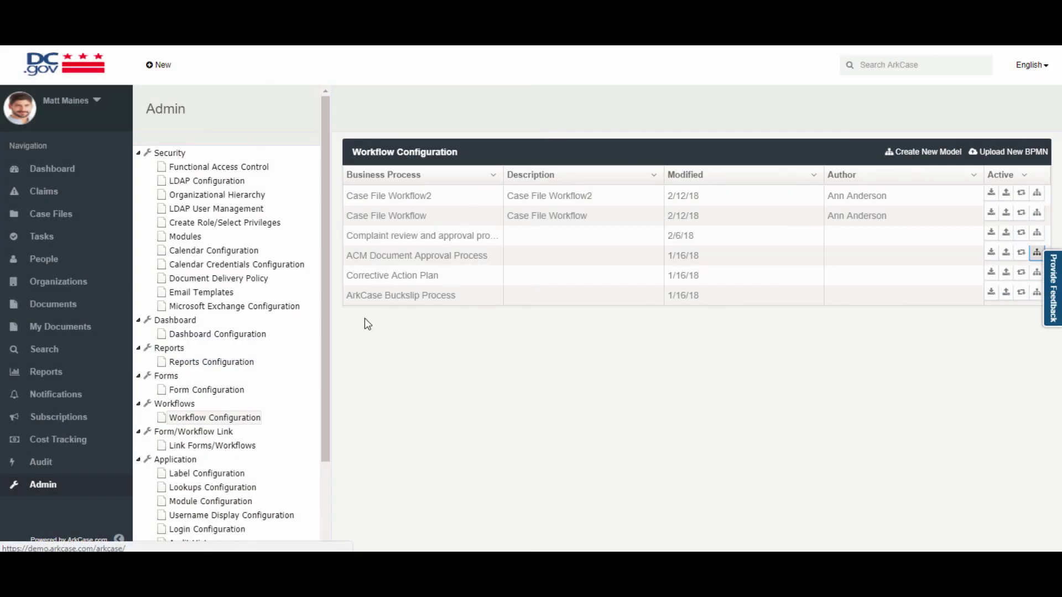
pyautogui.click(1035, 294)
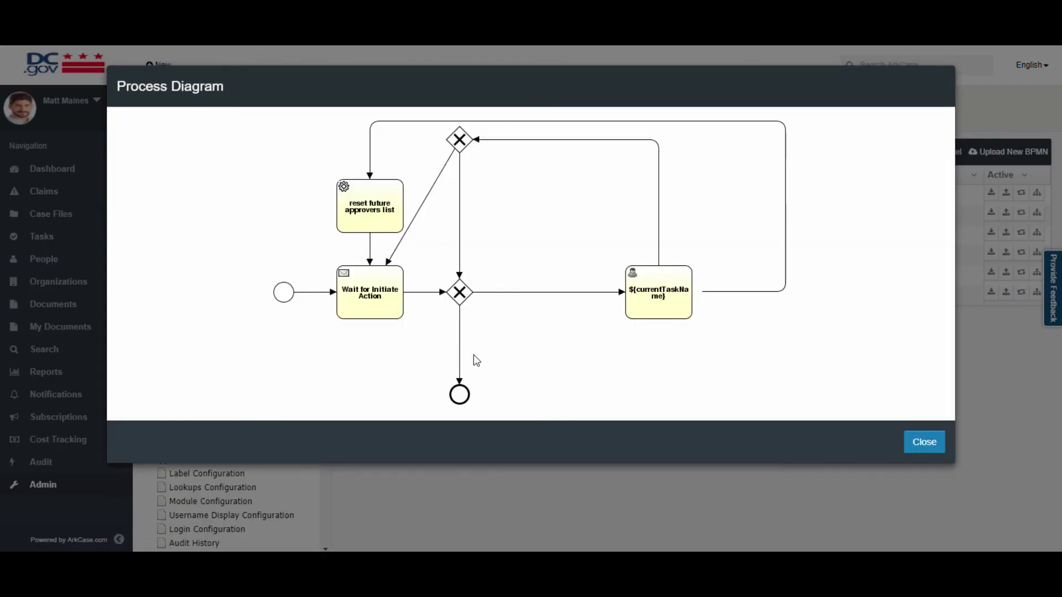
pyautogui.click(918, 444)
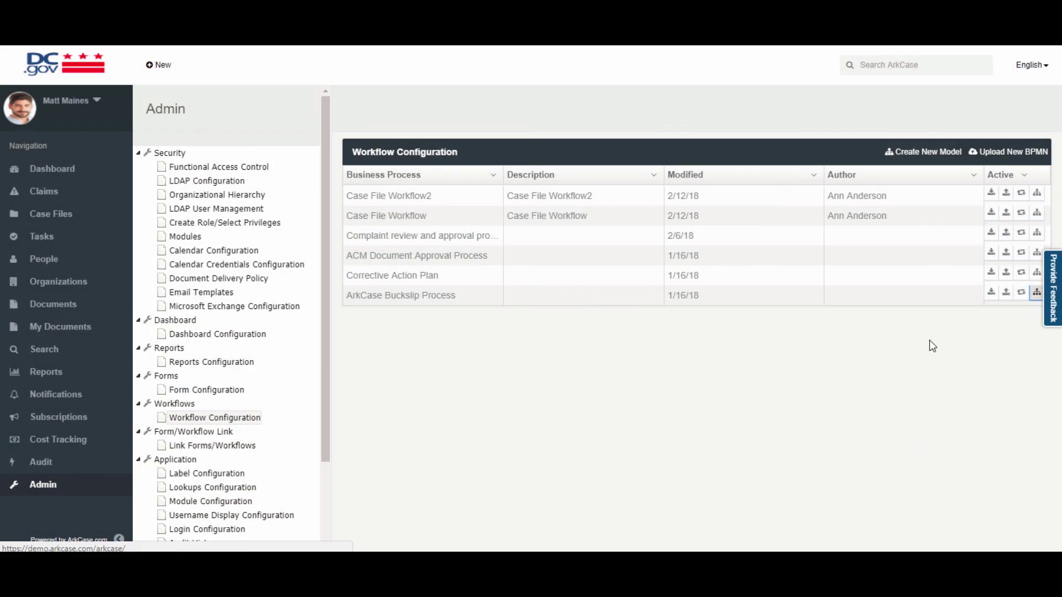
# Create a new Test model with a start event followed by two chained user tasks.
pyautogui.click(934, 152)
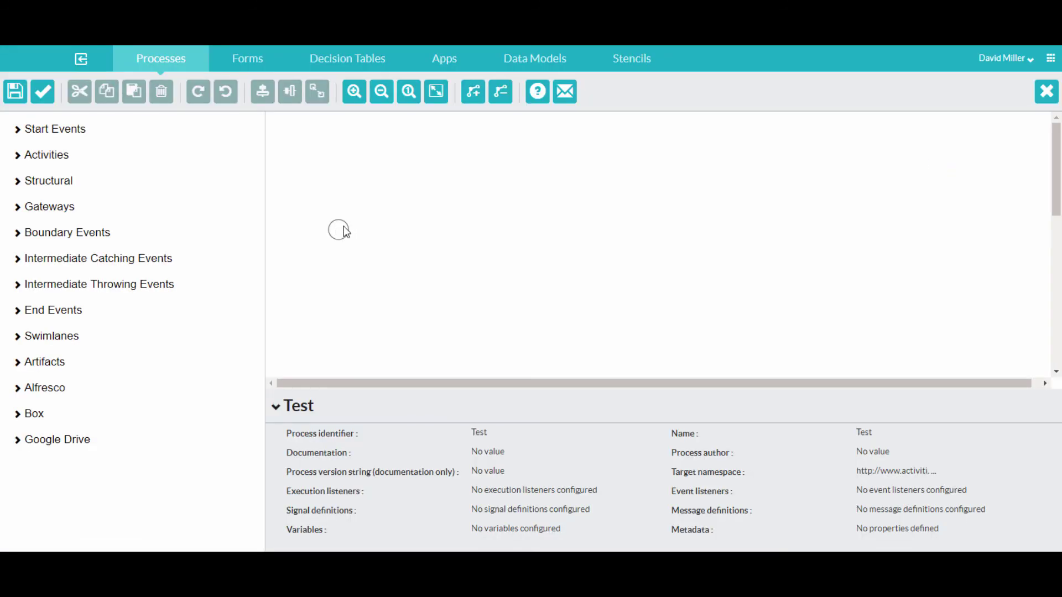
pyautogui.click(346, 233)
pyautogui.moveTo(360, 231); pyautogui.dragTo(583, 232)
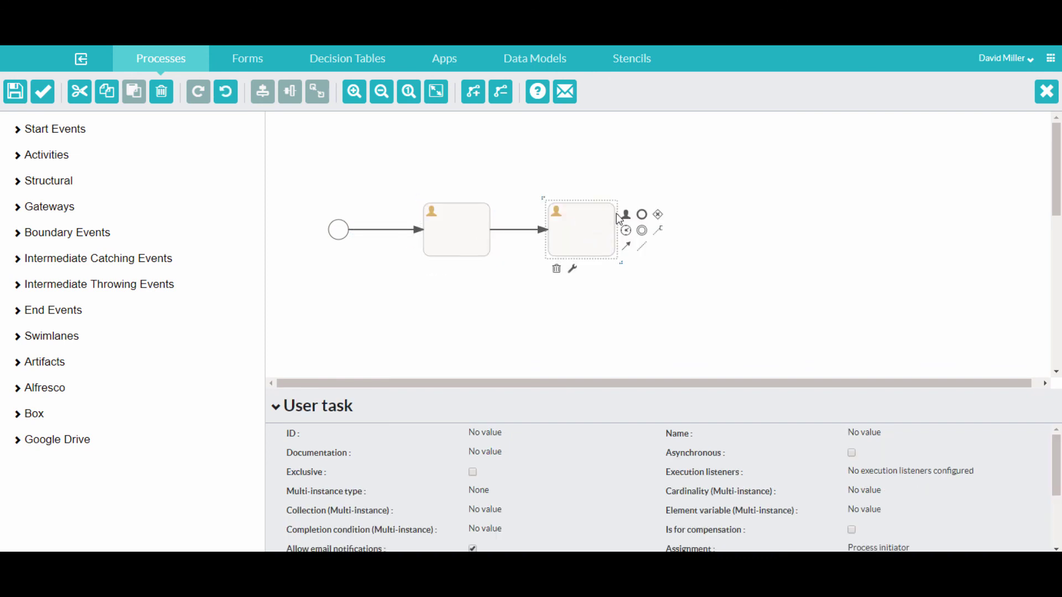
pyautogui.moveTo(657, 214); pyautogui.dragTo(866, 238)
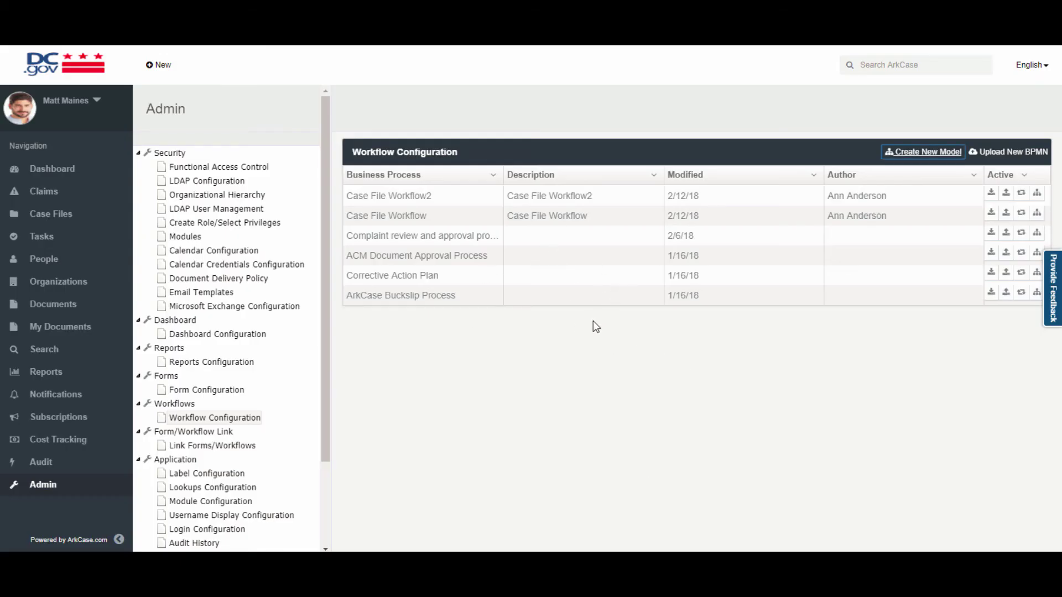
# Filter the core module labels by 'Case' and rename the Case Files label to Claim Files.
pyautogui.scroll(-2, 224, 370)
pyautogui.click(224, 369)
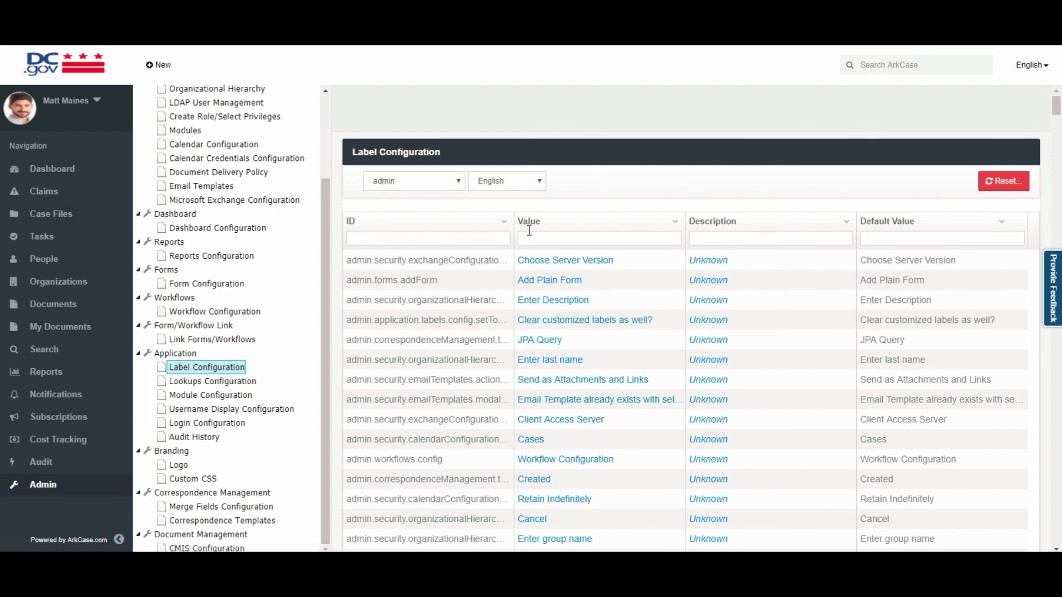
pyautogui.click(458, 184)
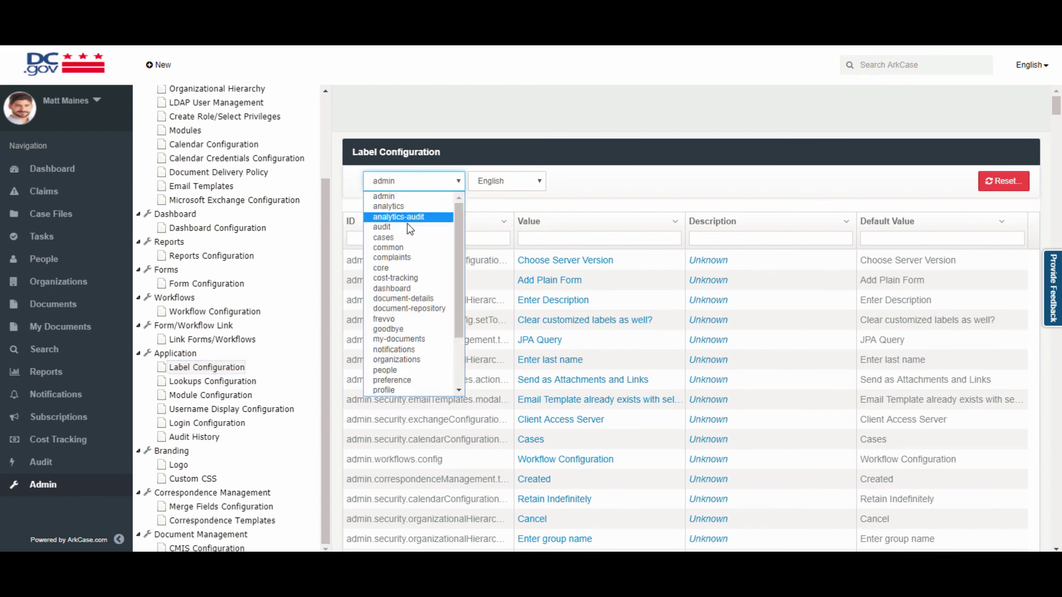
pyautogui.click(398, 268)
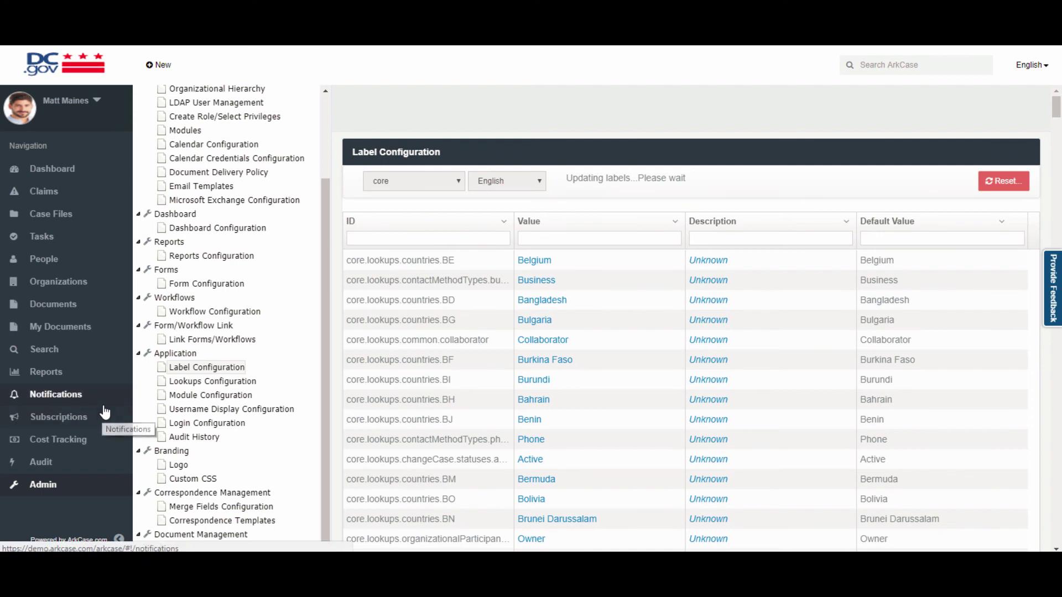
pyautogui.click(542, 240)
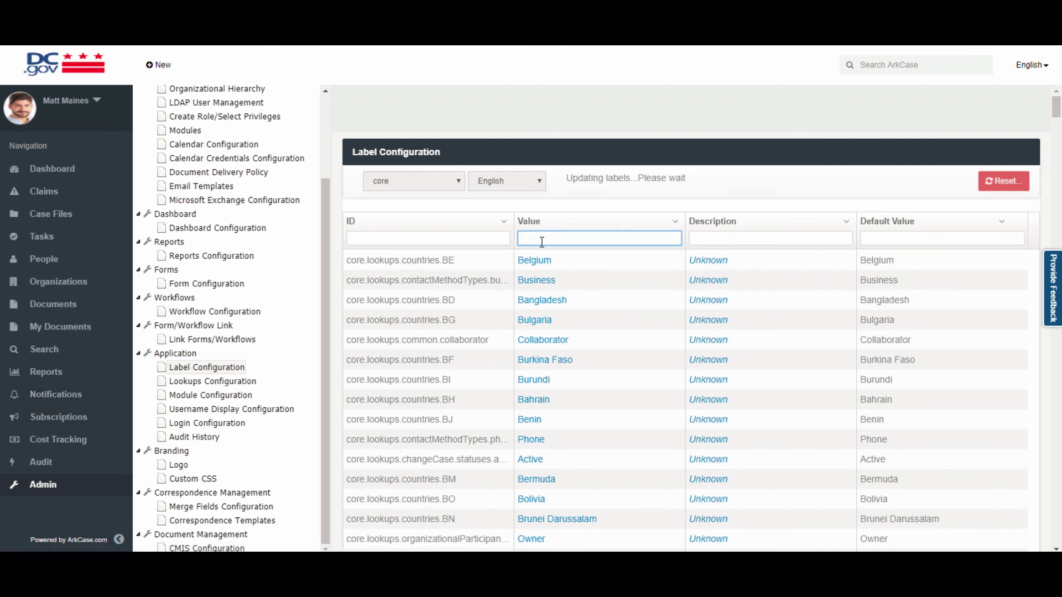
pyautogui.write('Case')
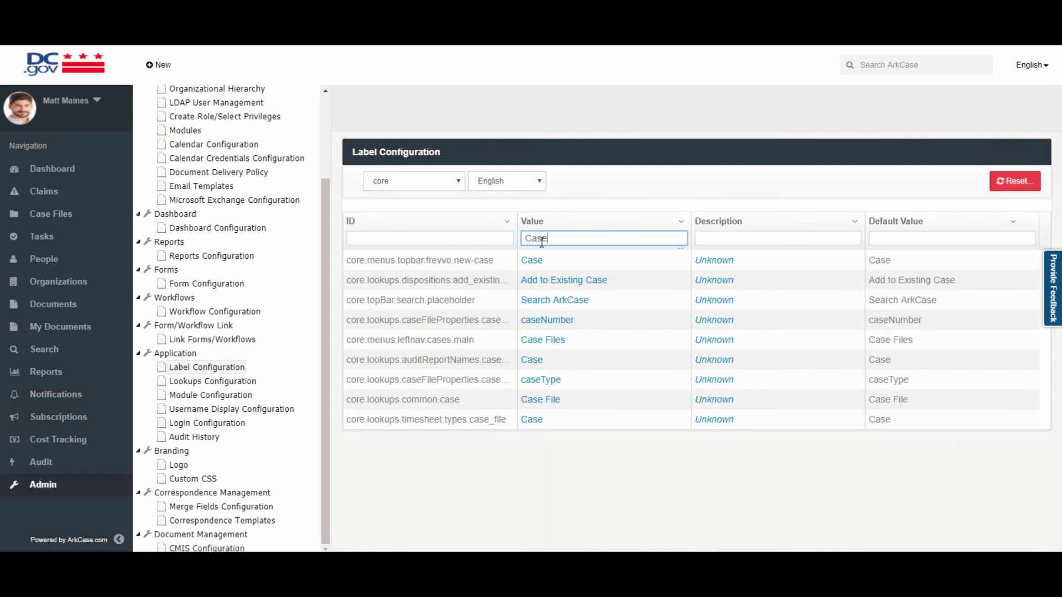
pyautogui.click(541, 340)
pyautogui.moveTo(506, 365); pyautogui.dragTo(424, 366)
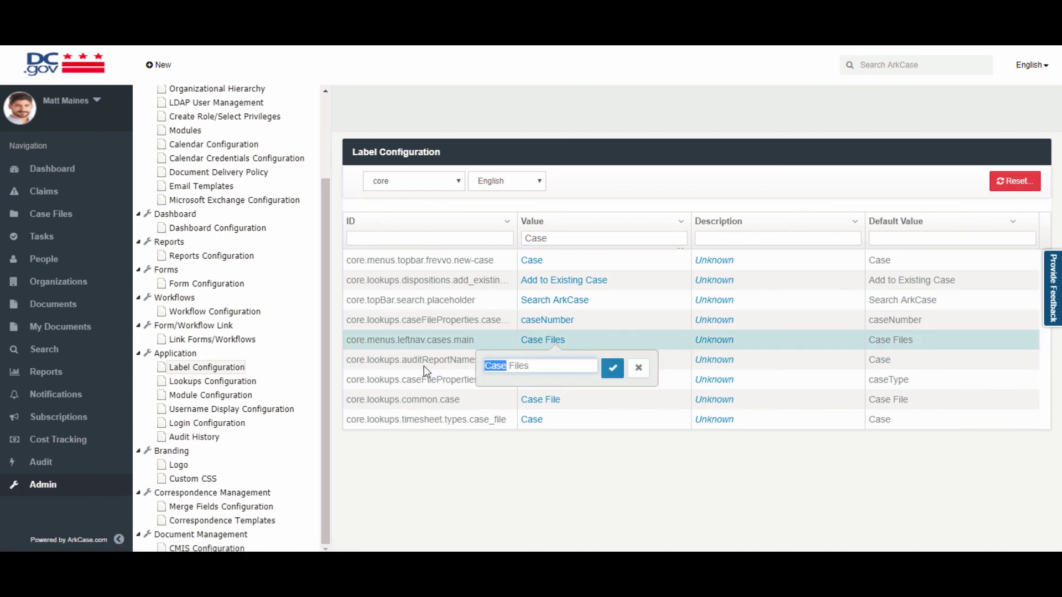
pyautogui.write('Claim')
pyautogui.press('Return')
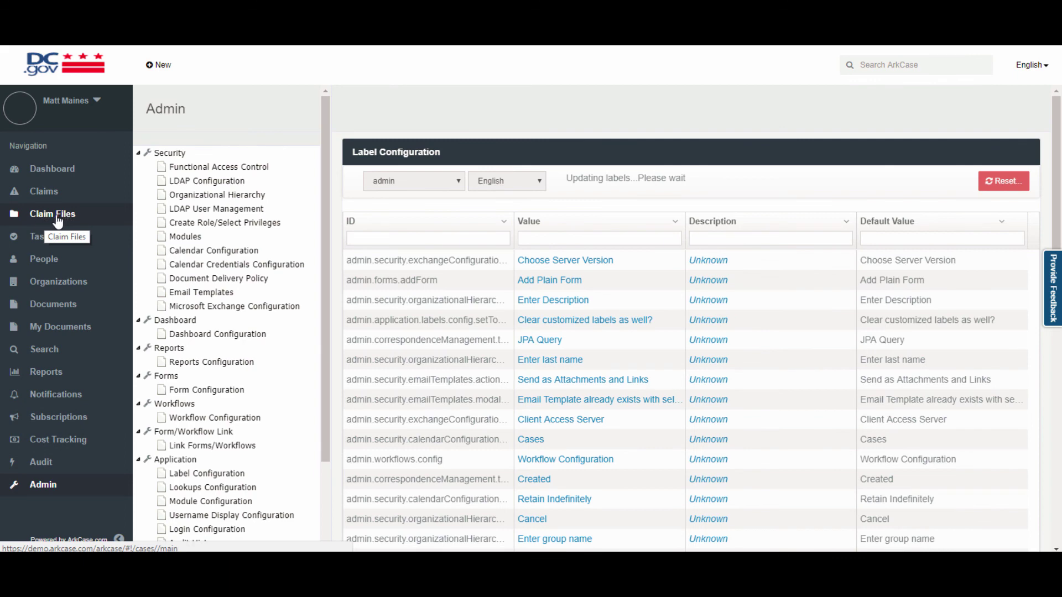
pyautogui.click(224, 487)
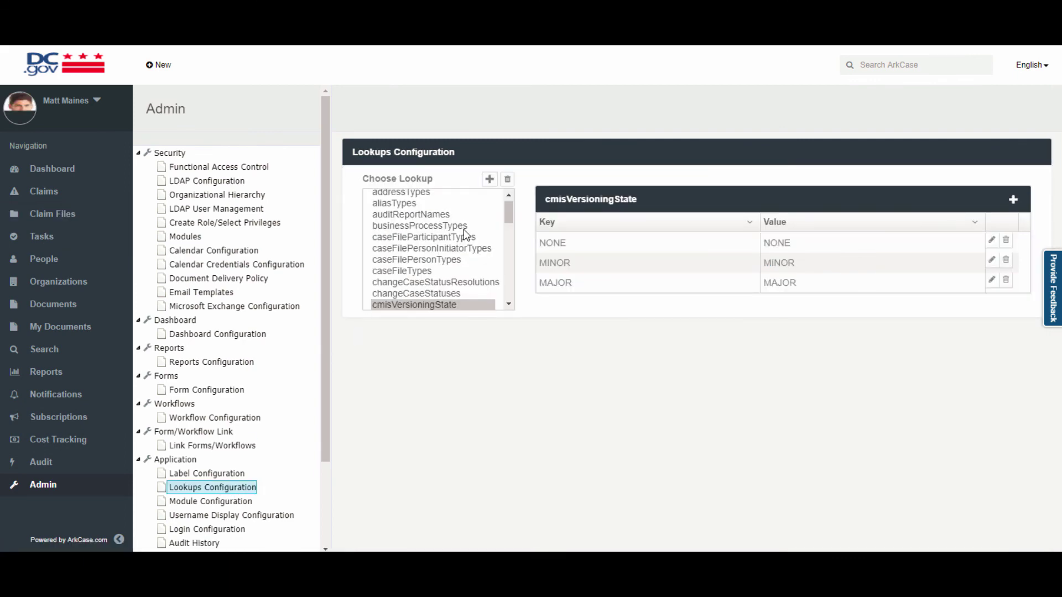
# Browse the caseFileTypes lookup, then show fileTypes with its Claim Document, other and Attachment entries.
pyautogui.click(420, 278)
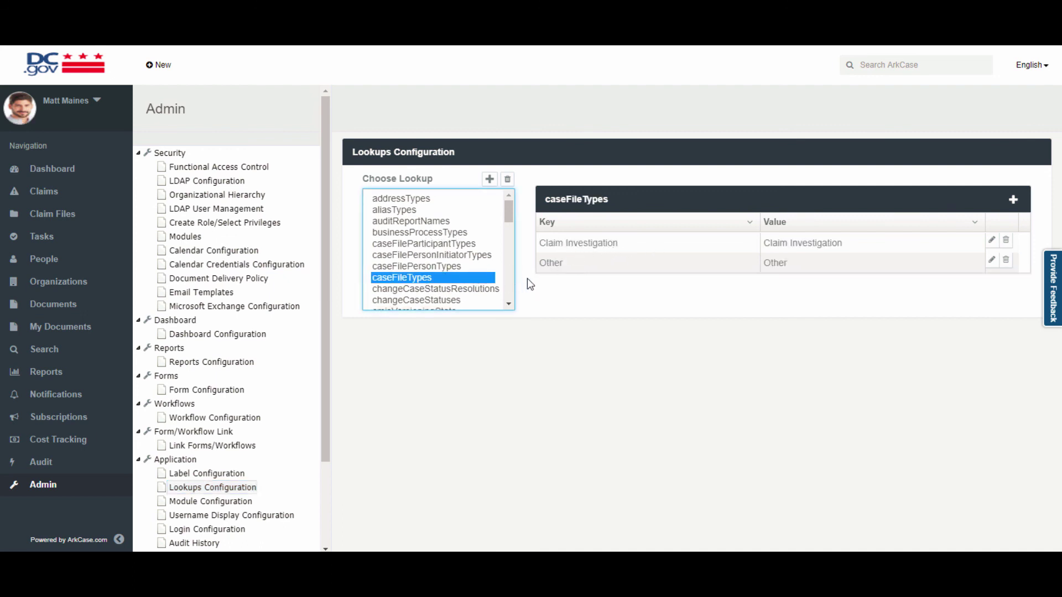
pyautogui.scroll(-5, 433, 274)
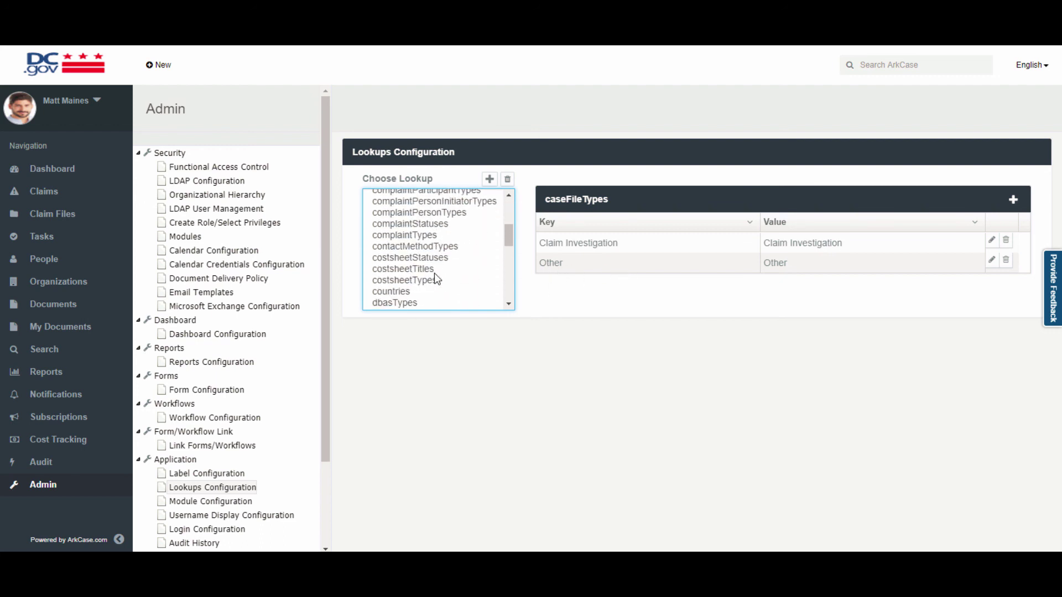
pyautogui.scroll(-3, 434, 273)
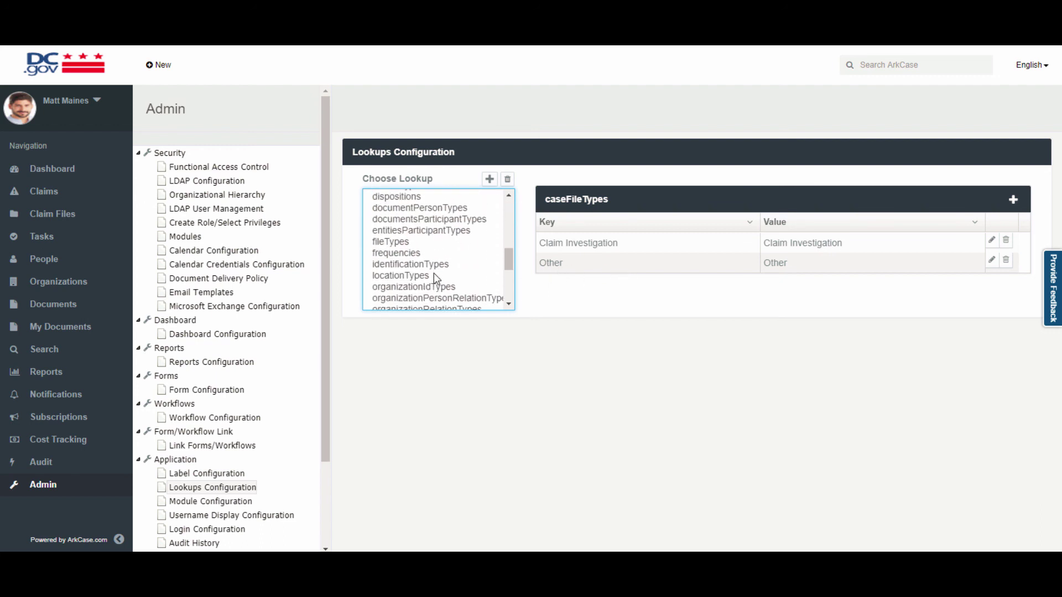
pyautogui.scroll(1, 403, 256)
pyautogui.click(405, 304)
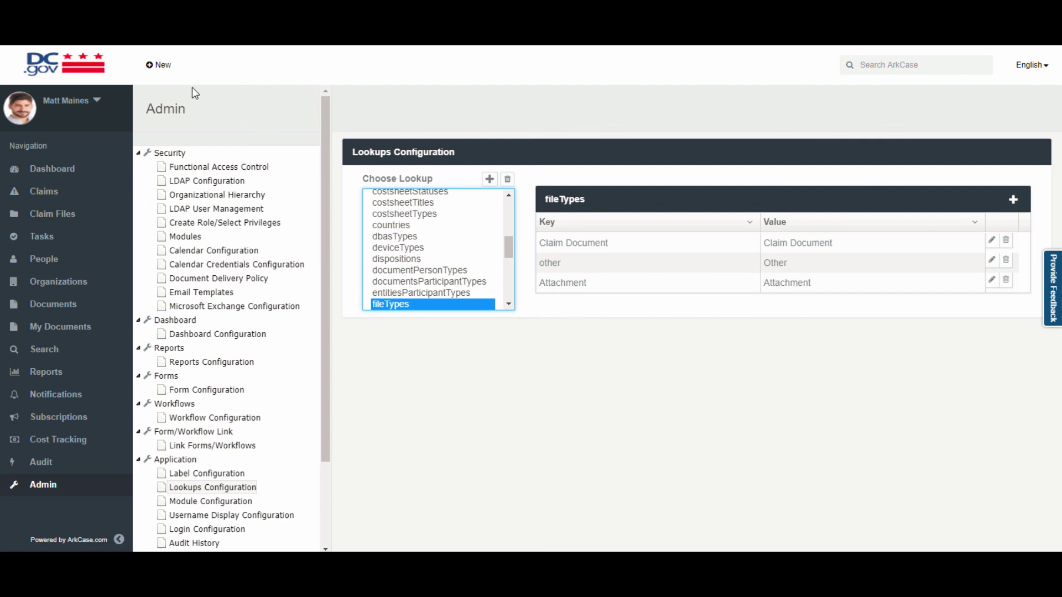
pyautogui.click(157, 72)
# Start a new claim, review its Claim Category options, then go back to Admin settings.
pyautogui.click(170, 123)
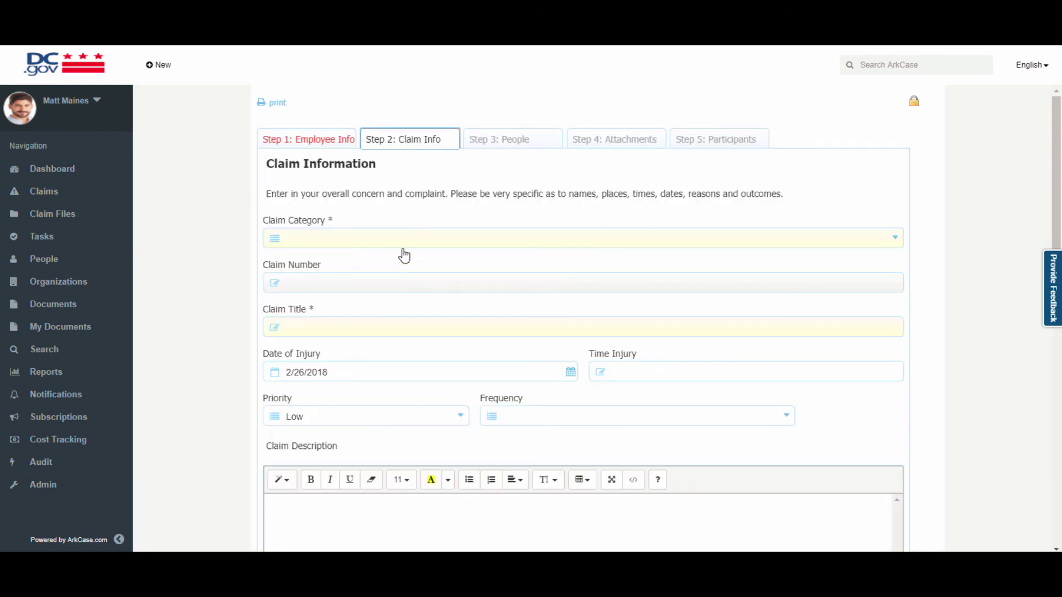
pyautogui.click(380, 240)
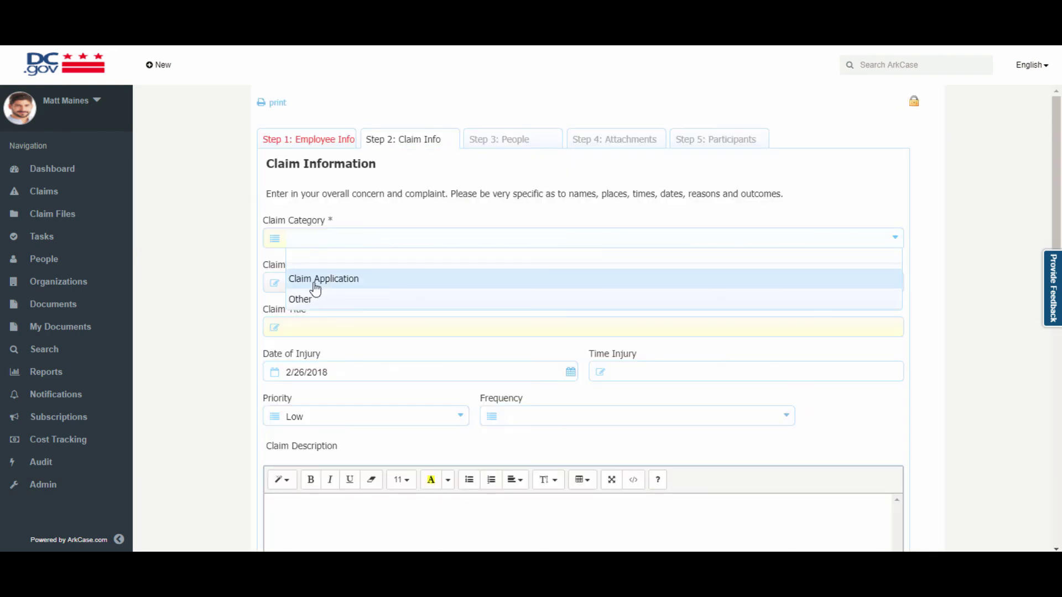
pyautogui.click(44, 488)
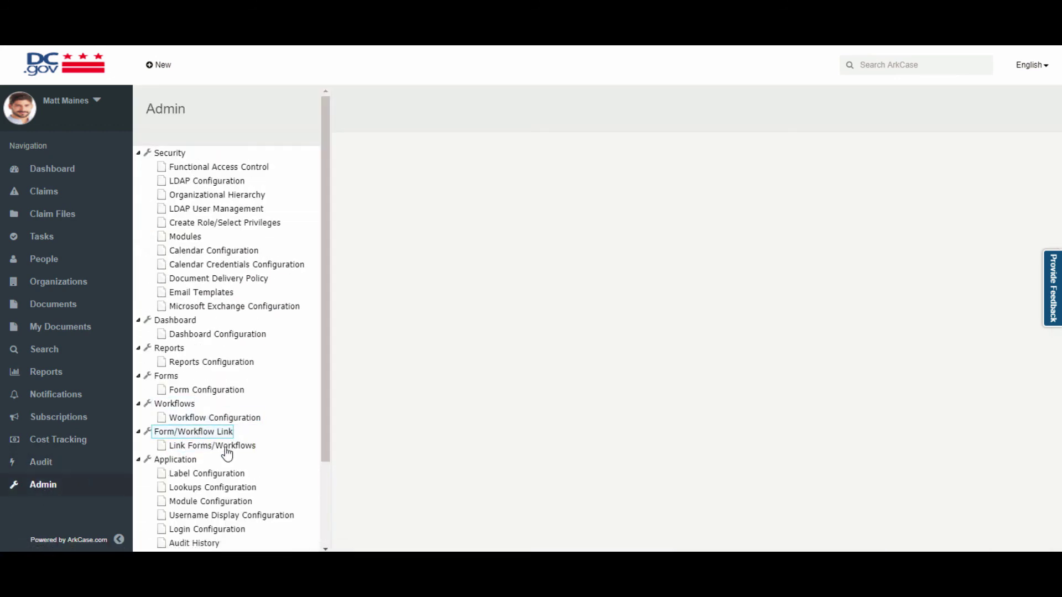
pyautogui.click(212, 487)
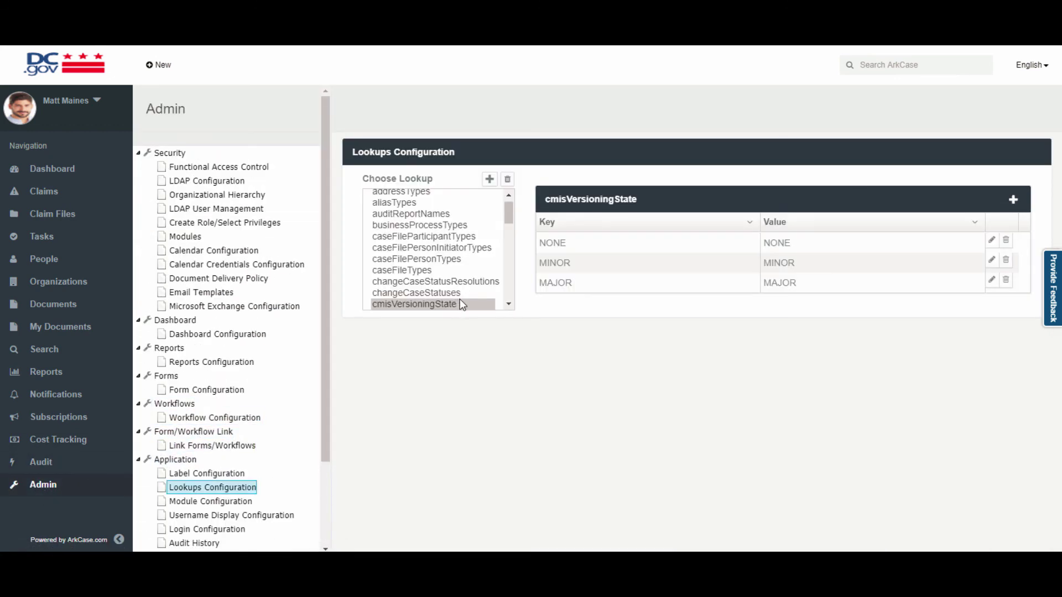
# Add a Demo key/value entry to complaintTypes and drag it between Claim Application and Other.
pyautogui.scroll(-2, 425, 280)
pyautogui.click(420, 294)
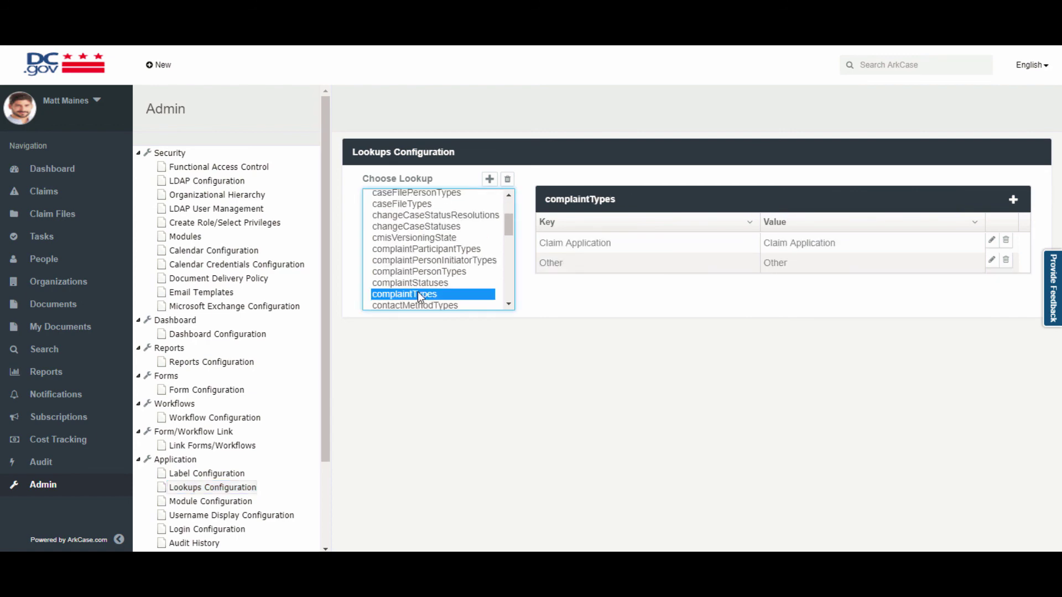
pyautogui.click(1013, 200)
pyautogui.click(399, 140)
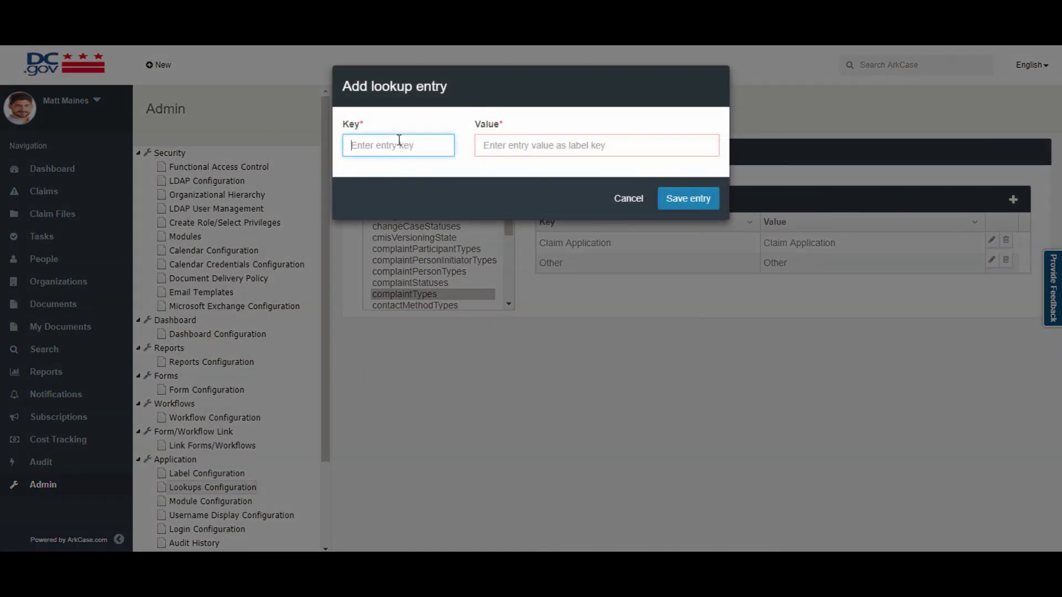
pyautogui.write('De')
pyautogui.write('Demo')
pyautogui.click(698, 199)
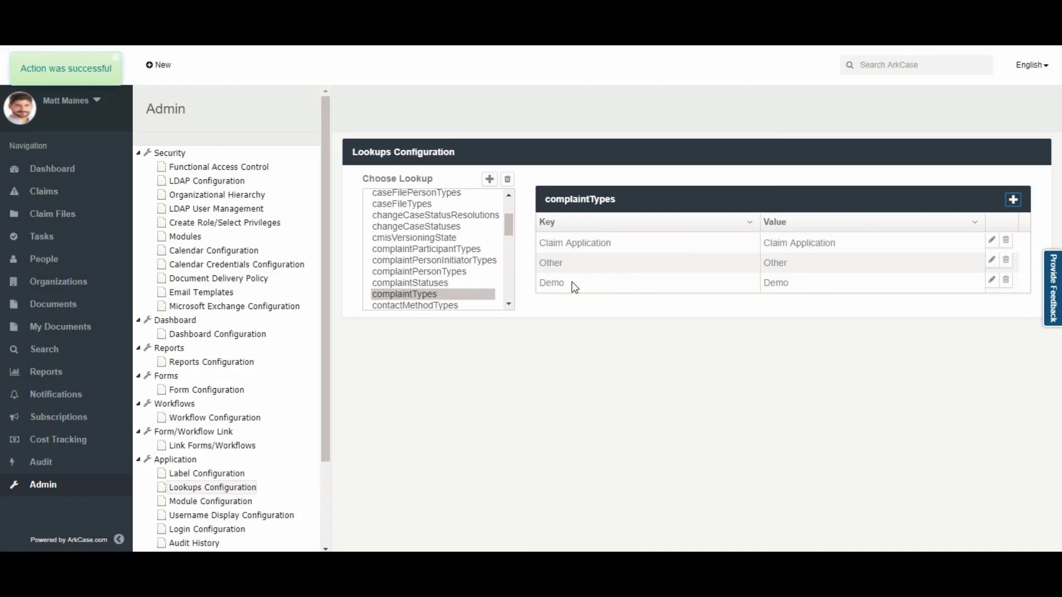
pyautogui.moveTo(564, 286)
pyautogui.mouseDown()
pyautogui.moveTo(567, 241)
pyautogui.moveTo(559, 273)
pyautogui.mouseUp()
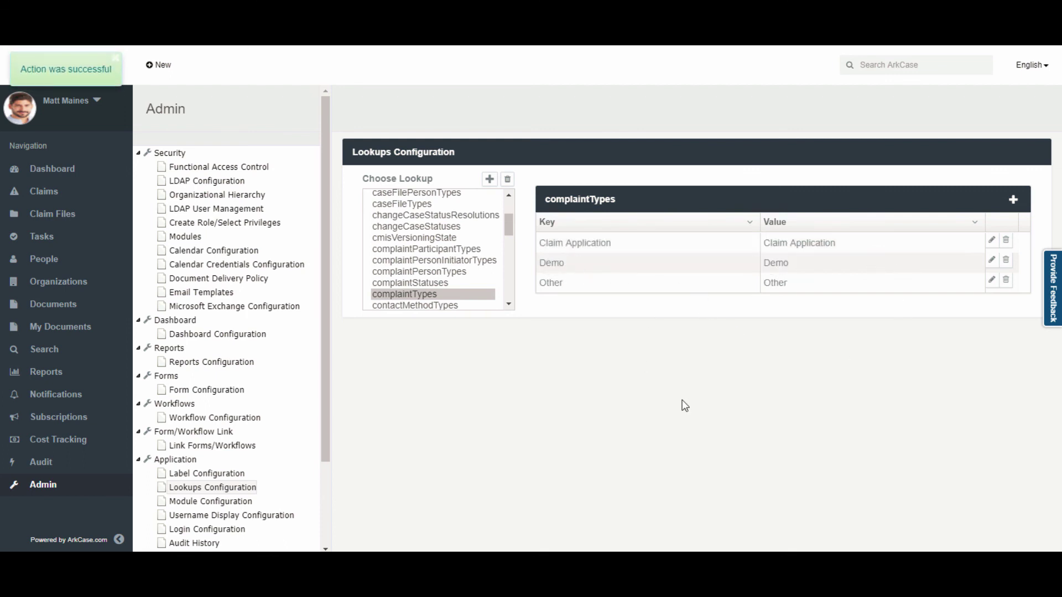
pyautogui.click(159, 65)
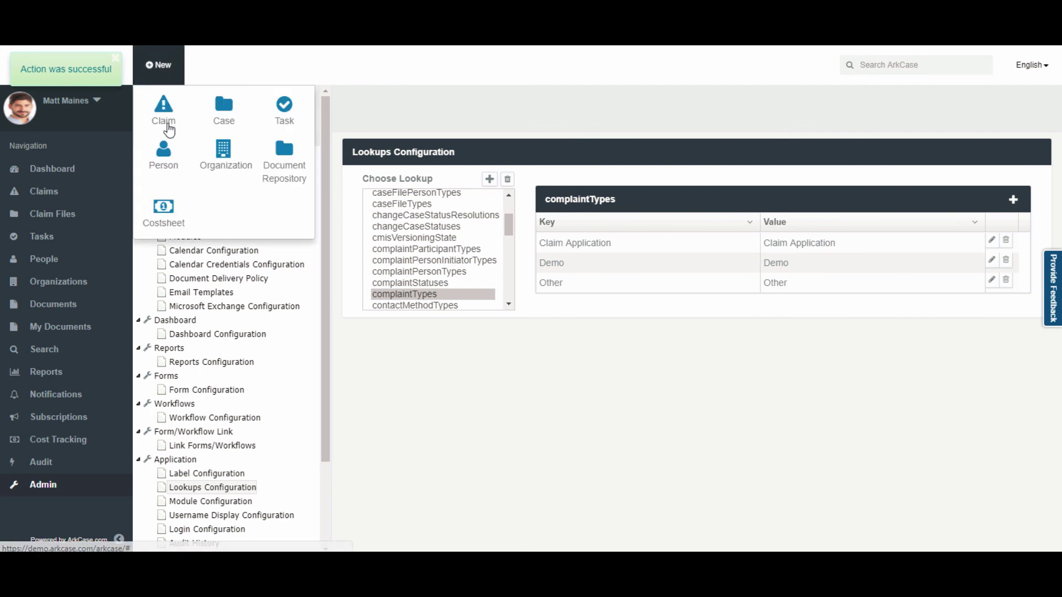
# On a new claim's Claim Info step, verify Claim Category lists Claim Application, Demo and Other.
pyautogui.click(173, 126)
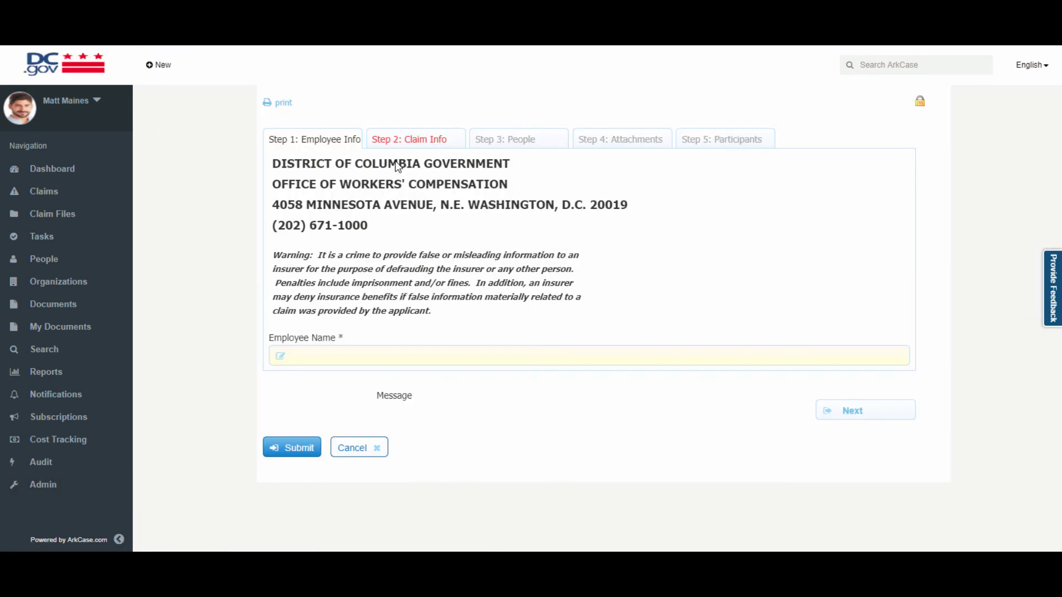
pyautogui.click(404, 139)
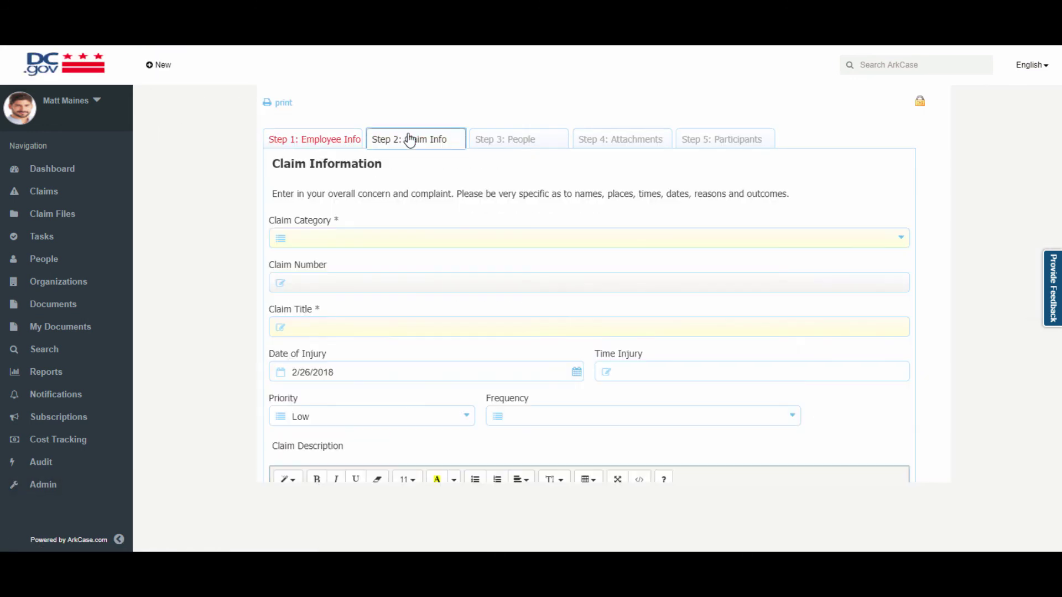
pyautogui.click(368, 238)
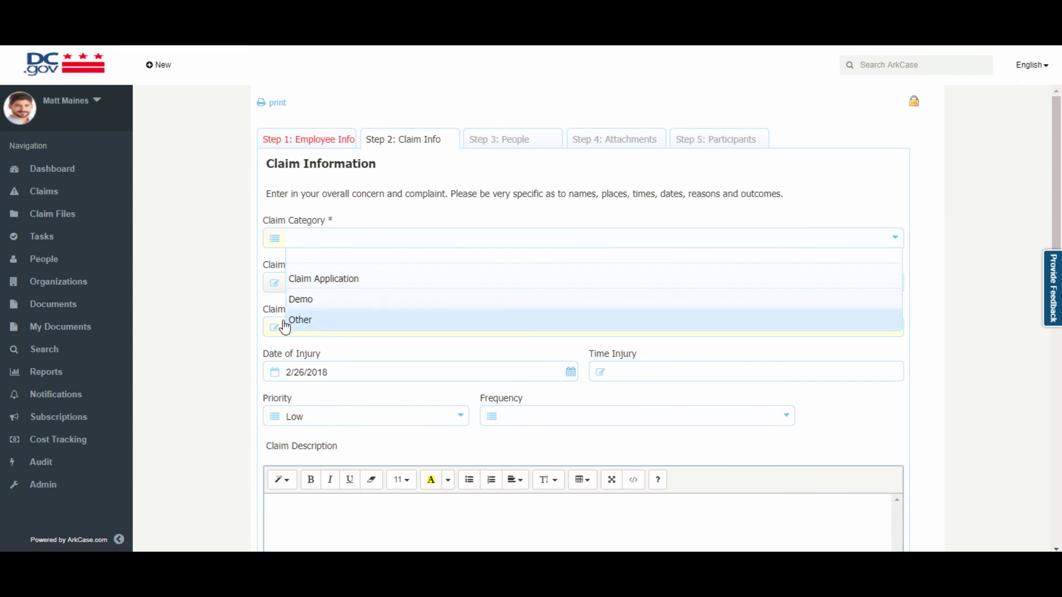
pyautogui.click(38, 488)
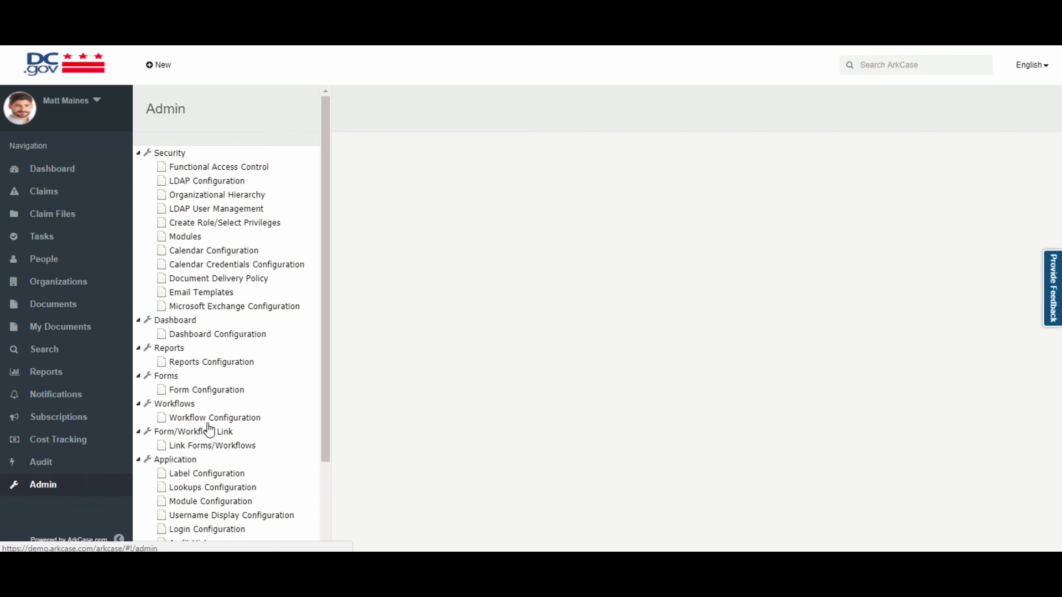
# Review the Branding Logo settings, then view the Custom CSS stylesheet with its commented-out color rules.
pyautogui.click(228, 488)
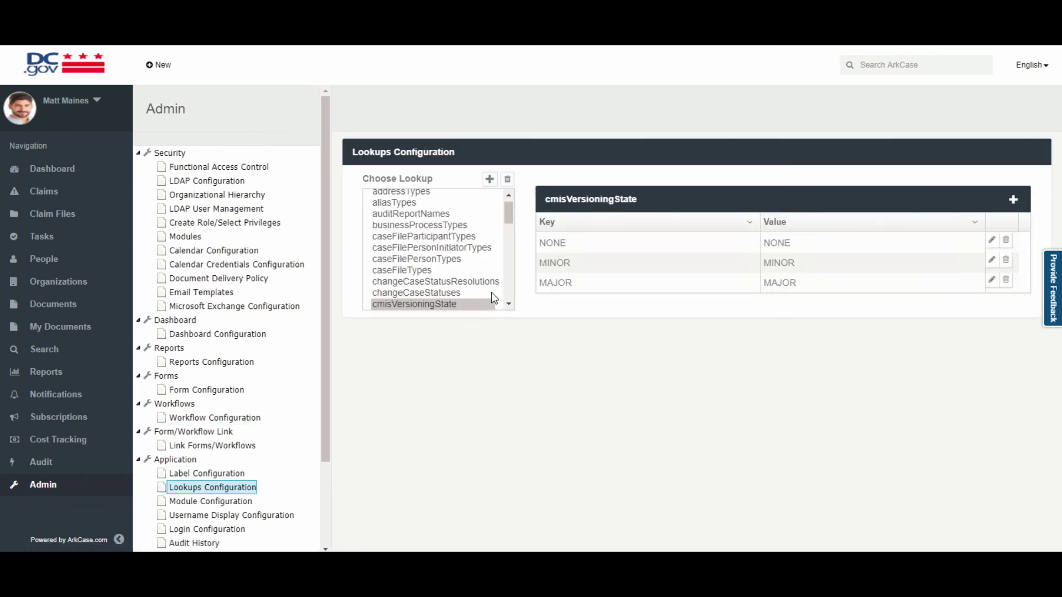
pyautogui.scroll(-10, 457, 260)
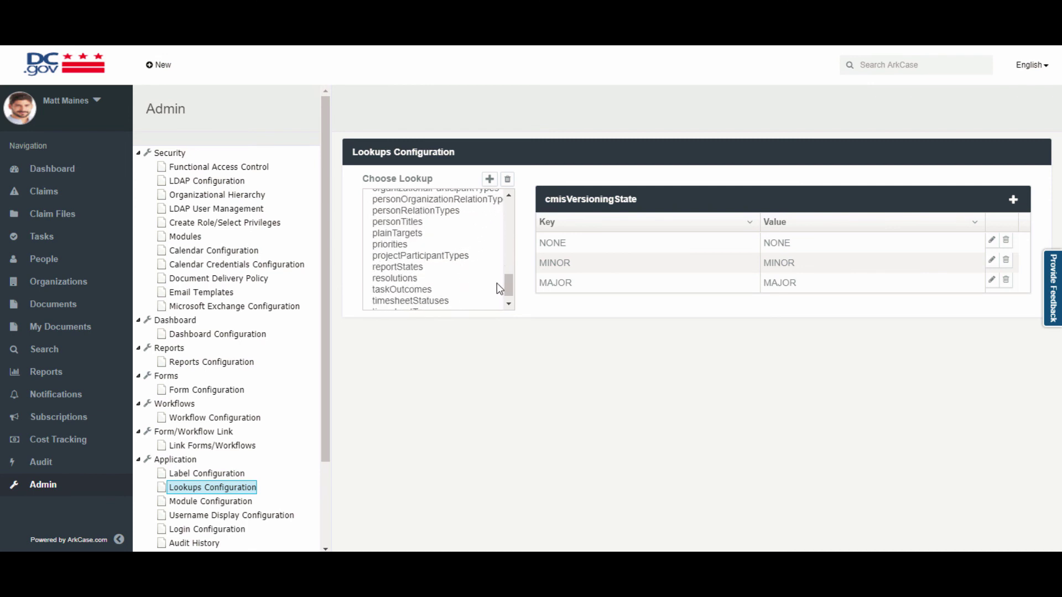
pyautogui.scroll(10, 497, 283)
pyautogui.scroll(-3, 206, 450)
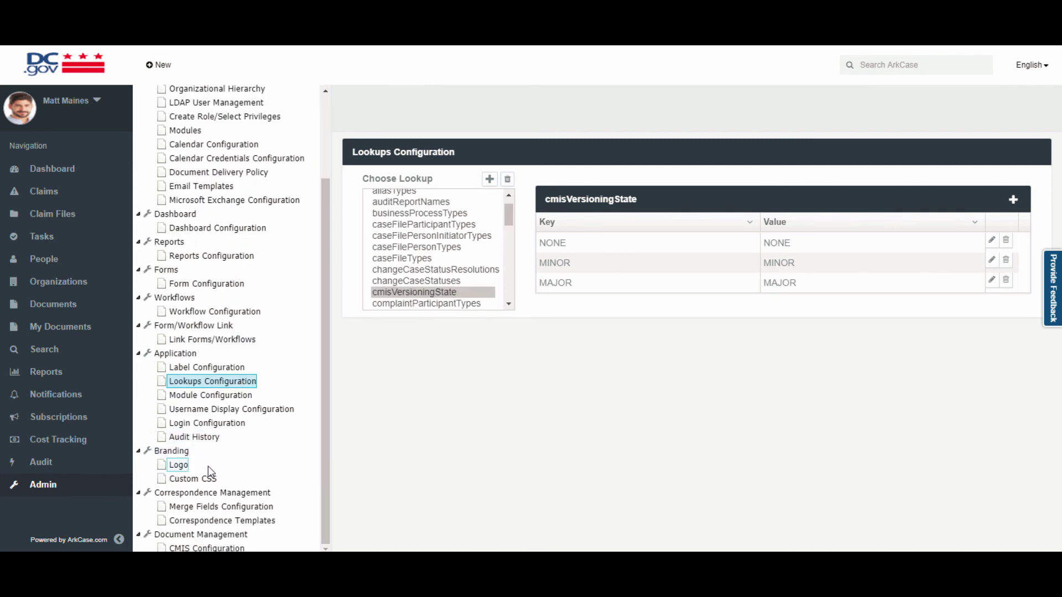
pyautogui.click(180, 465)
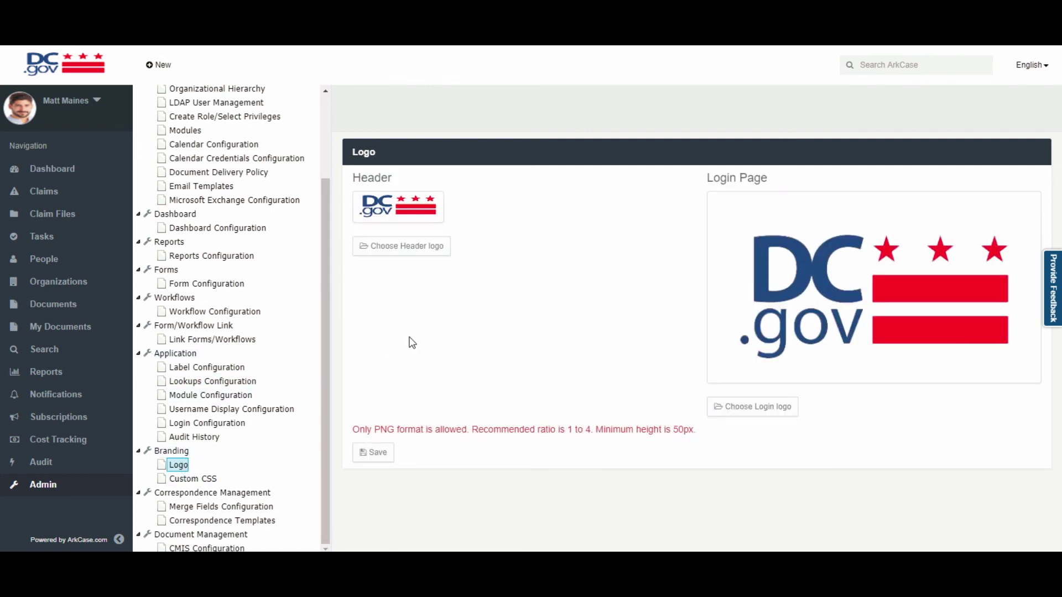
pyautogui.click(195, 479)
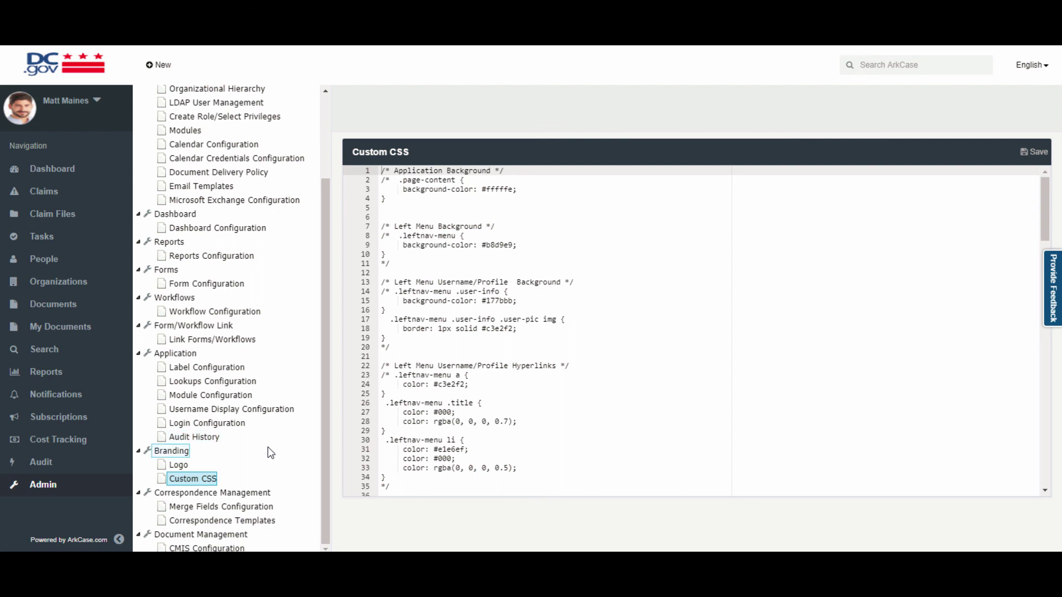
# Download the Claim Application Letter.docx template from the Correspondence Templates list.
pyautogui.click(246, 526)
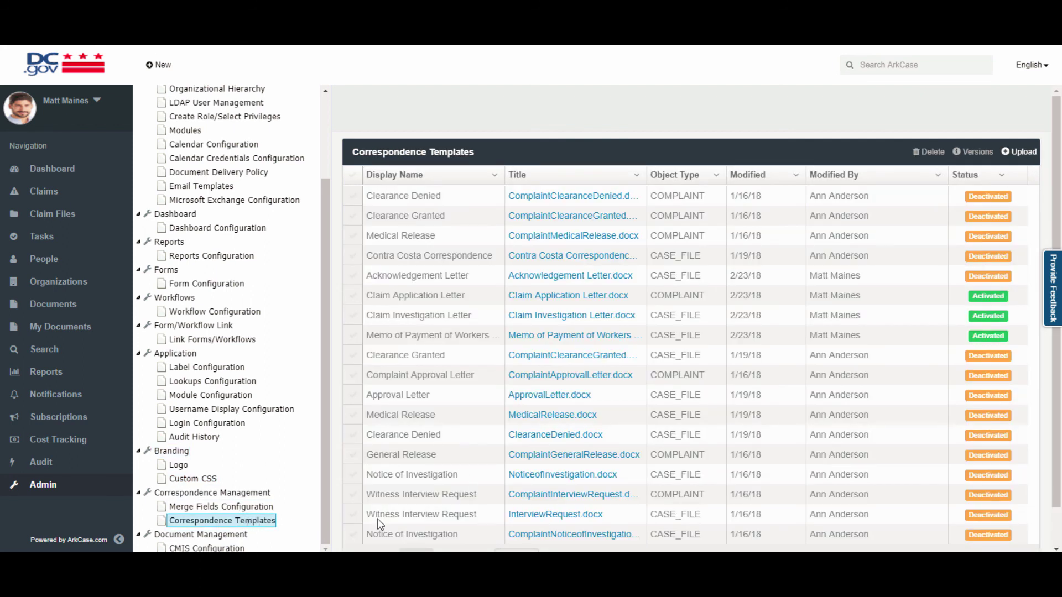
pyautogui.scroll(-2, 585, 252)
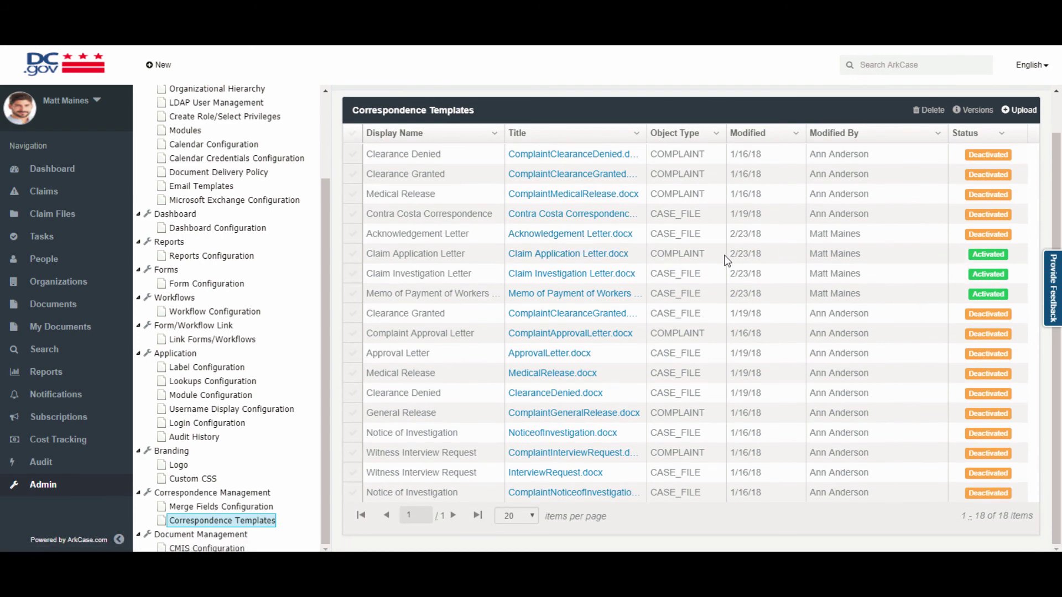
pyautogui.click(600, 259)
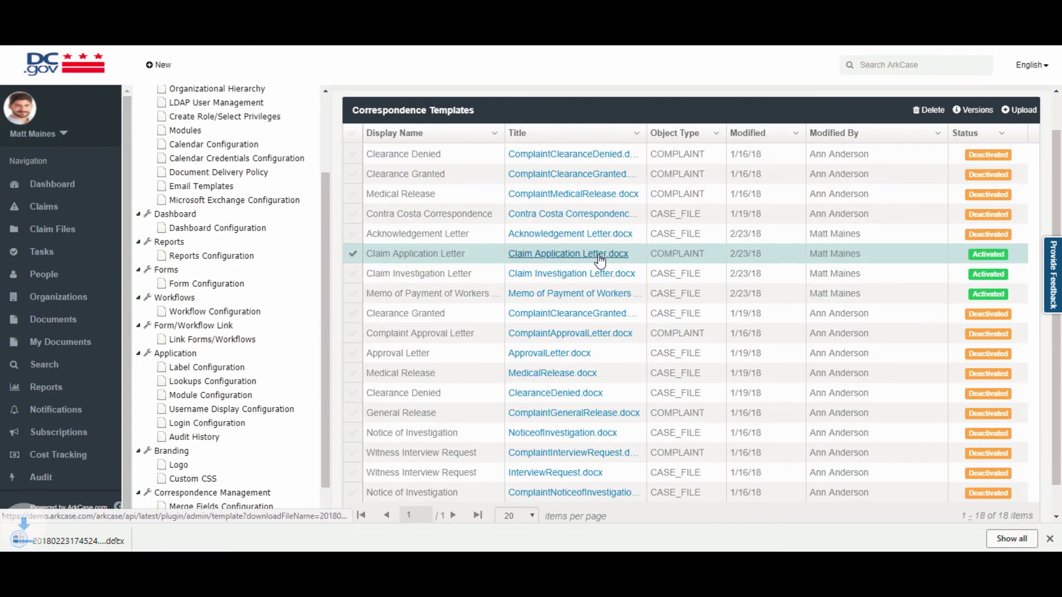
# Inspect the letter's title, body, ${currentDate} and recipient-name placeholders in Word, then download the Memo of Payment template.
pyautogui.click(88, 545)
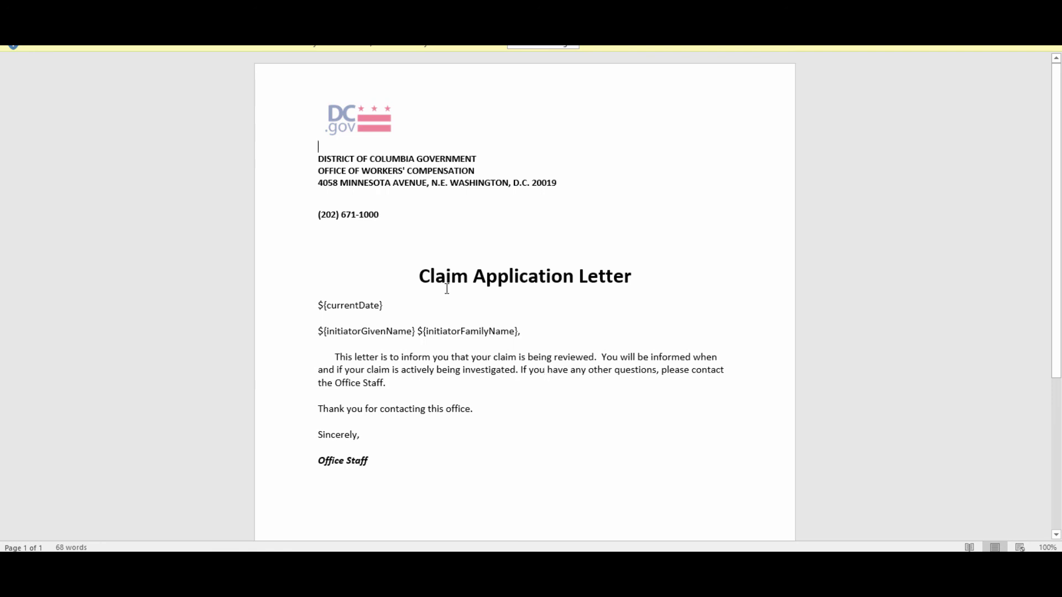
pyautogui.moveTo(398, 391); pyautogui.dragTo(308, 360)
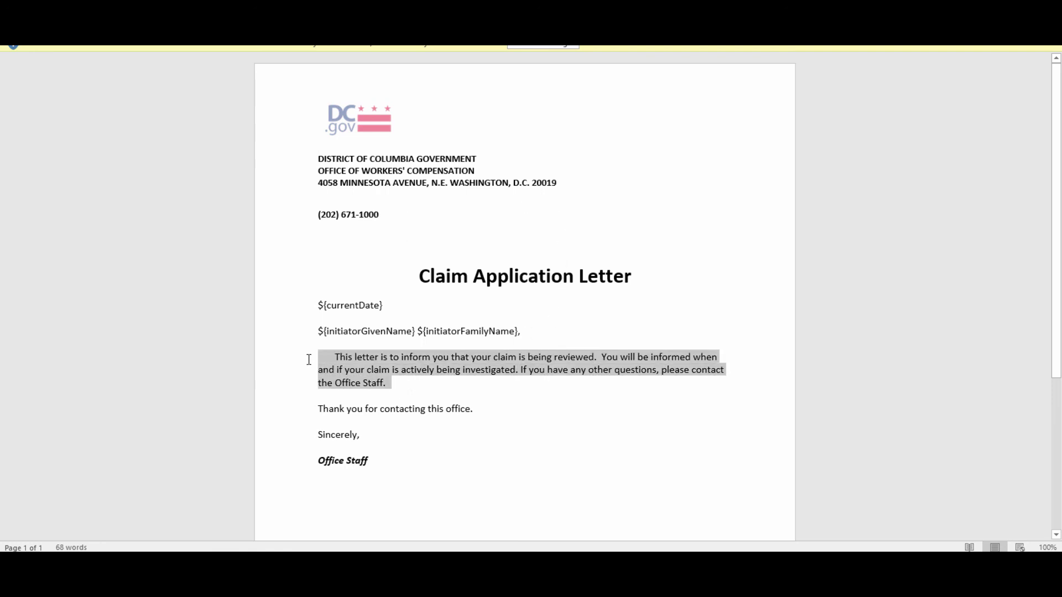
pyautogui.tripleClick(426, 273)
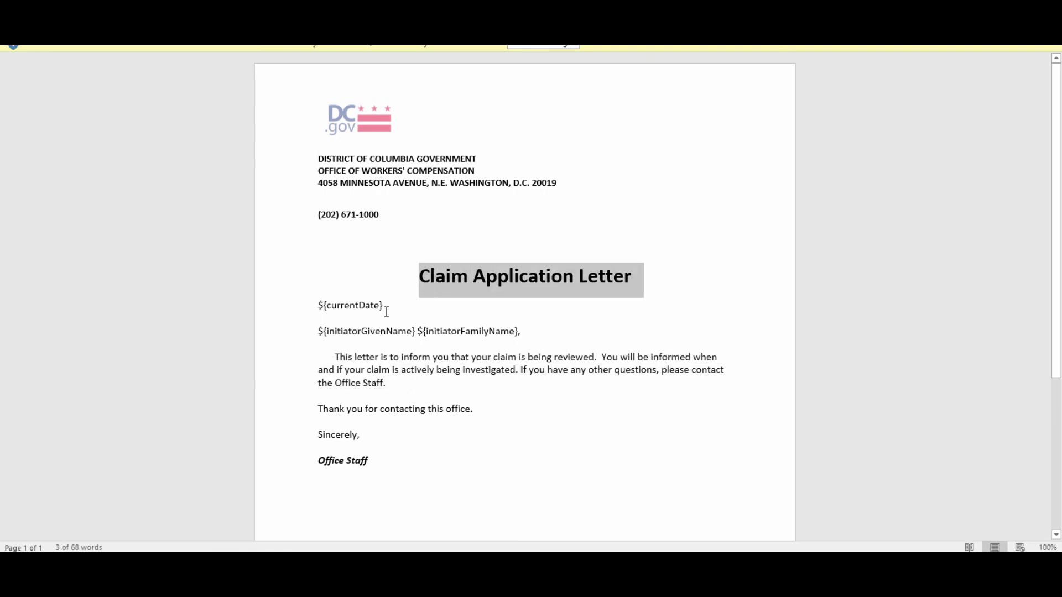
pyautogui.moveTo(385, 307); pyautogui.dragTo(319, 310)
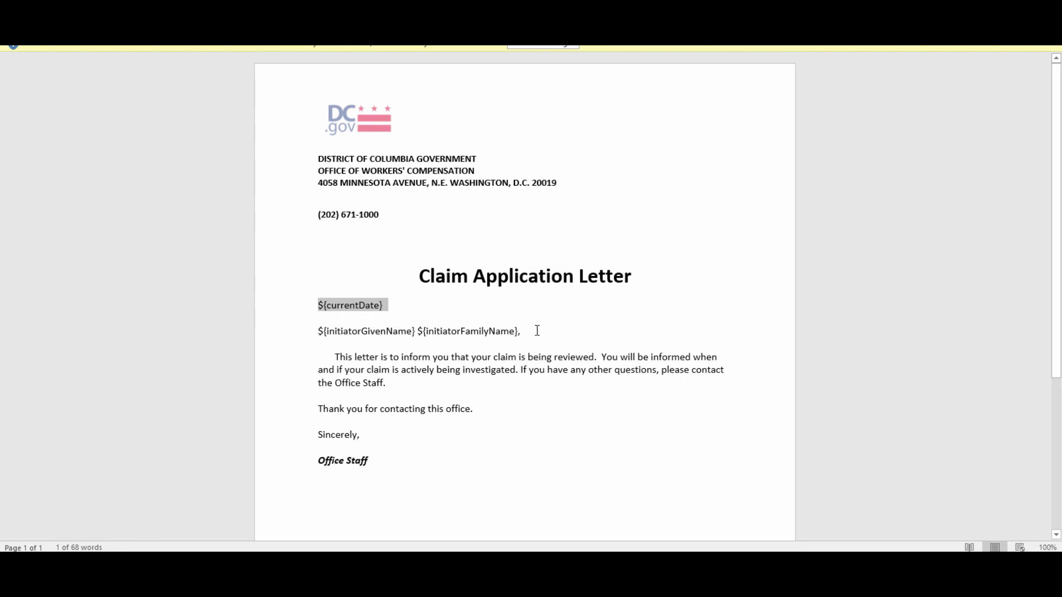
pyautogui.moveTo(536, 334); pyautogui.dragTo(308, 303)
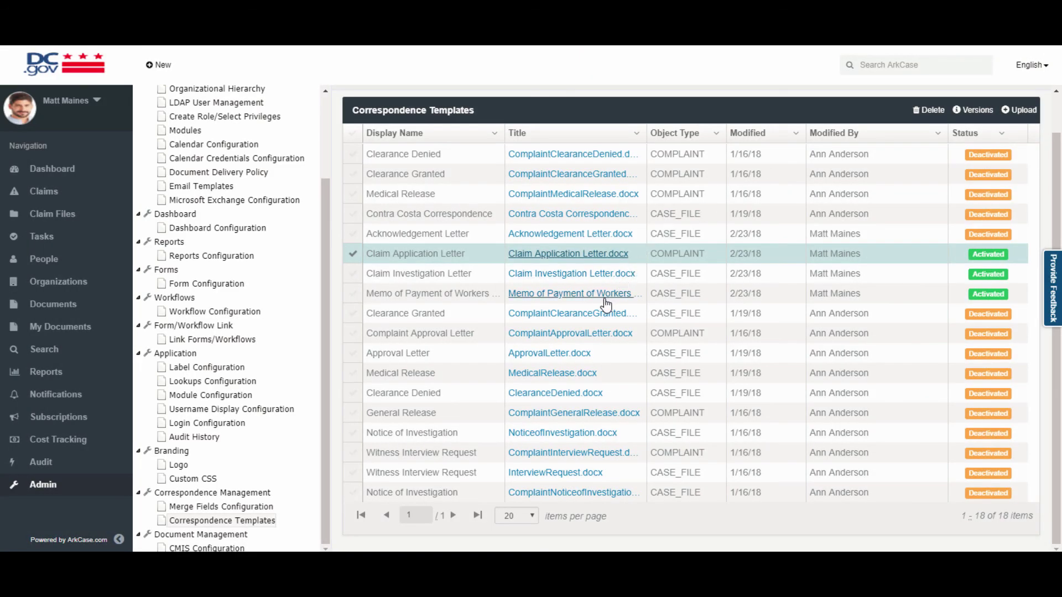
pyautogui.click(606, 304)
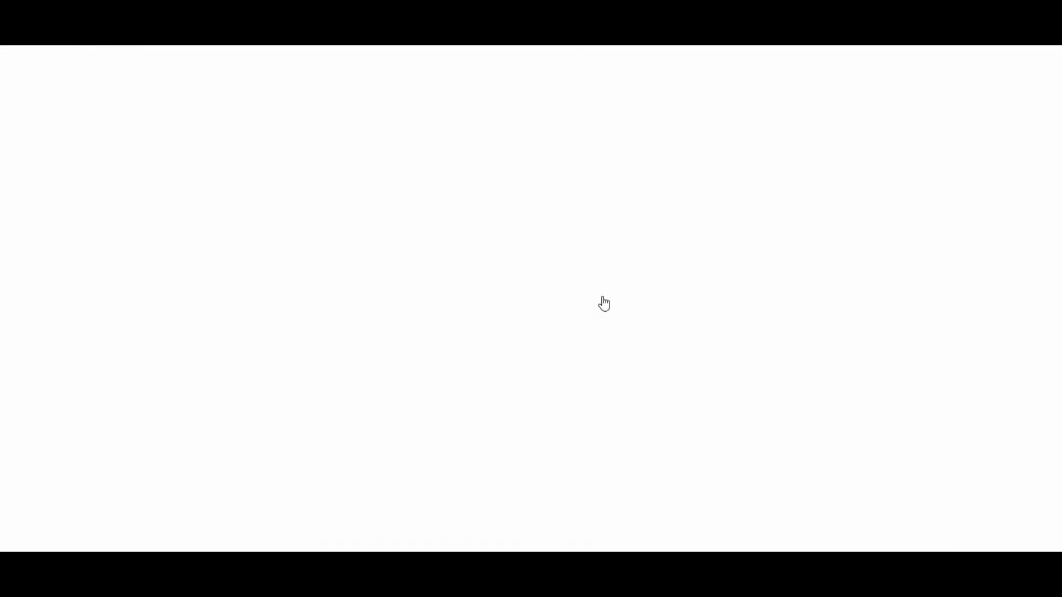
# Inspect the memo's employee name, address and ${currentDate} placeholders in Word, then head back to the Dashboard.
pyautogui.click(101, 545)
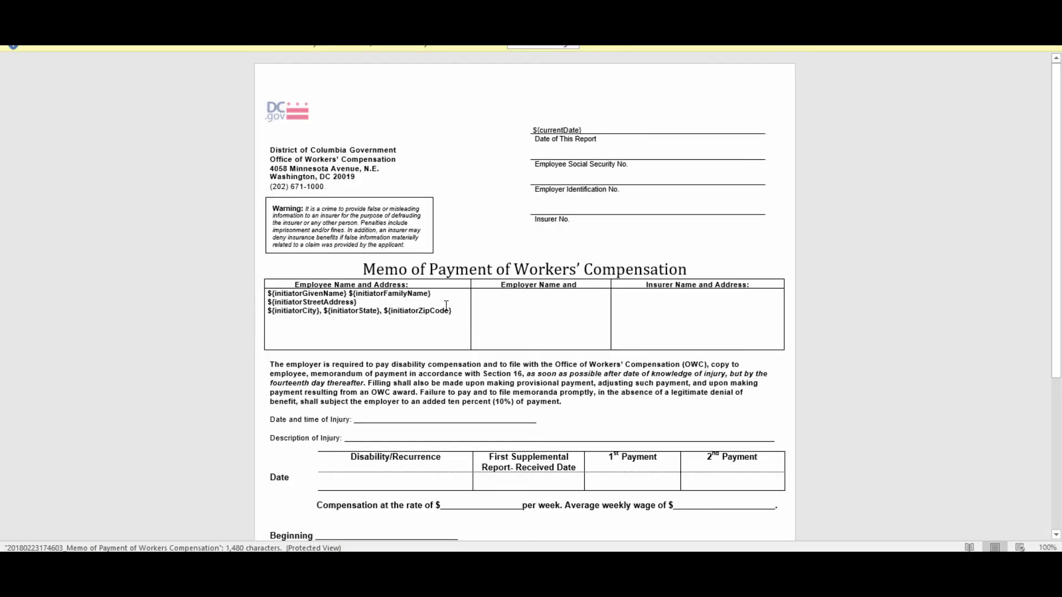
pyautogui.moveTo(452, 310); pyautogui.dragTo(232, 296)
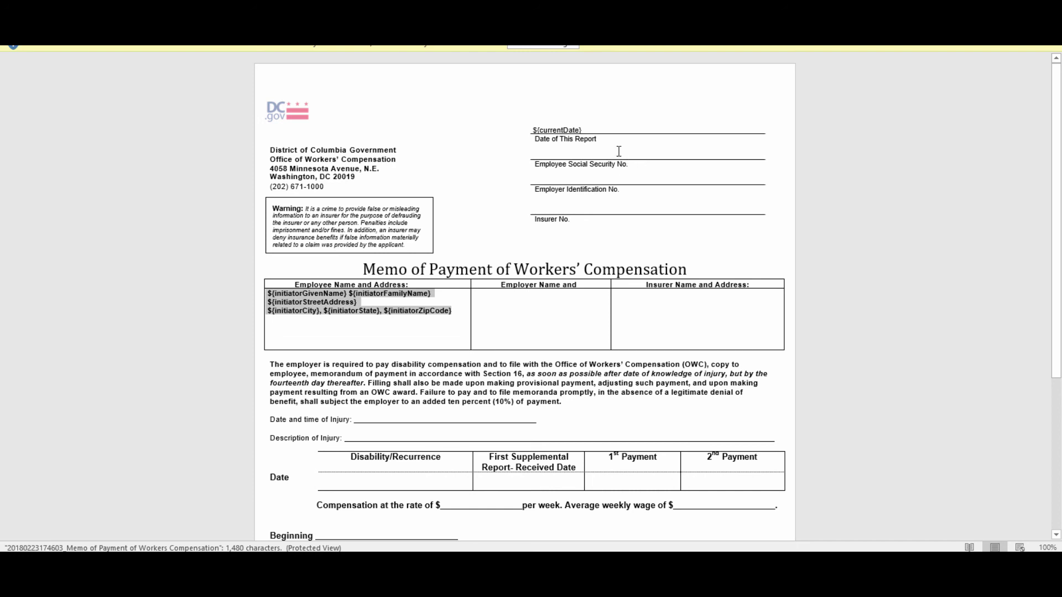
pyautogui.moveTo(583, 131); pyautogui.dragTo(531, 133)
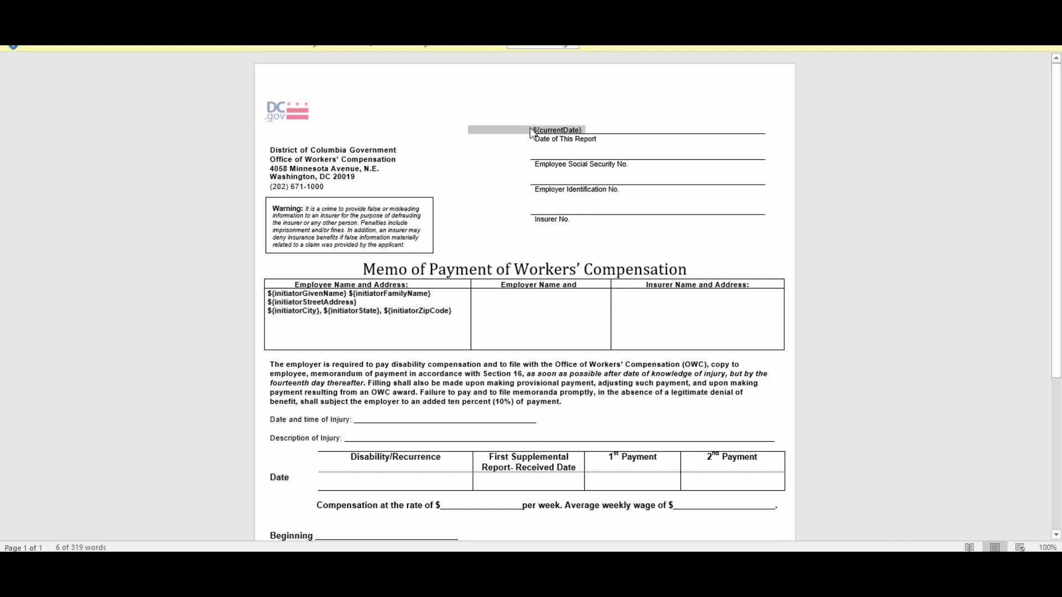
pyautogui.click(566, 310)
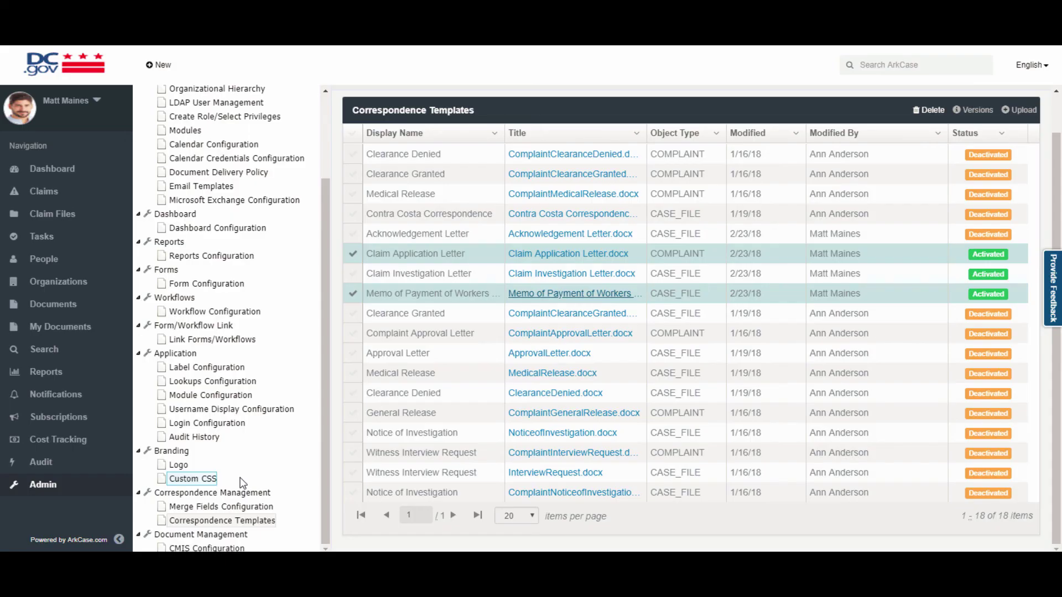
pyautogui.scroll(3, 241, 483)
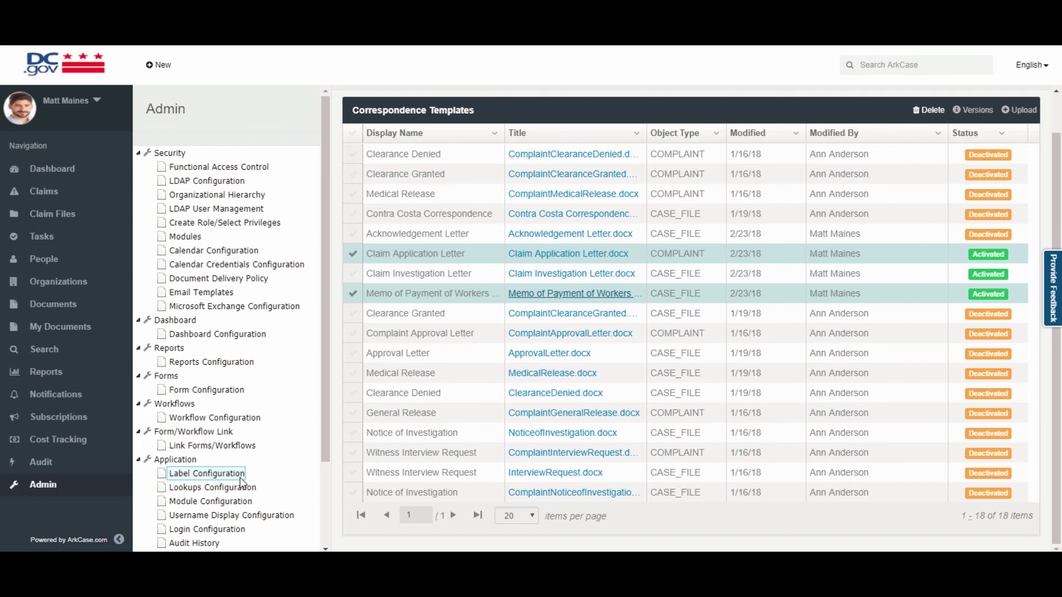
pyautogui.click(95, 66)
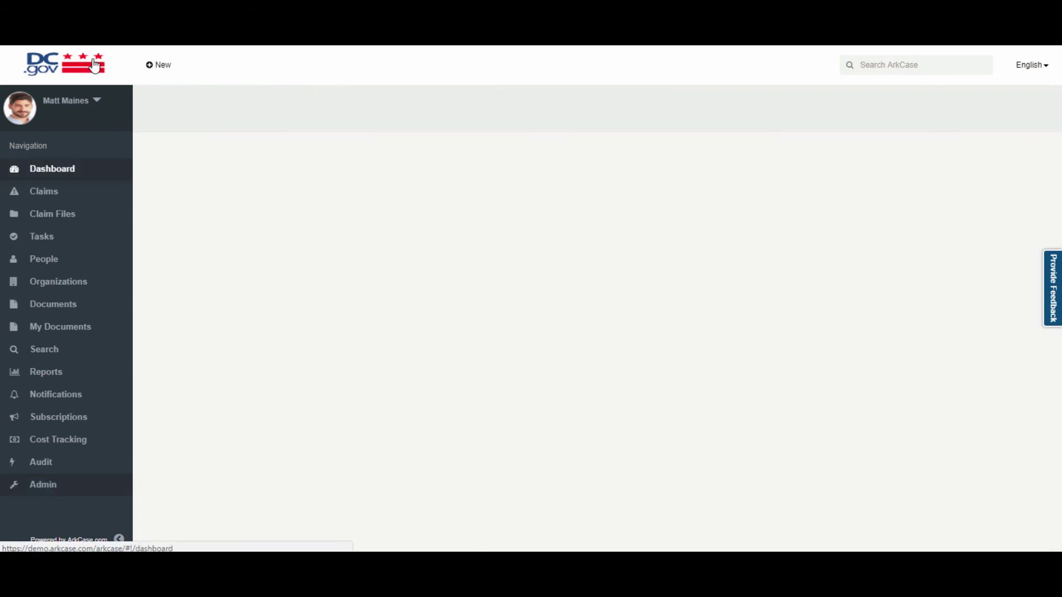